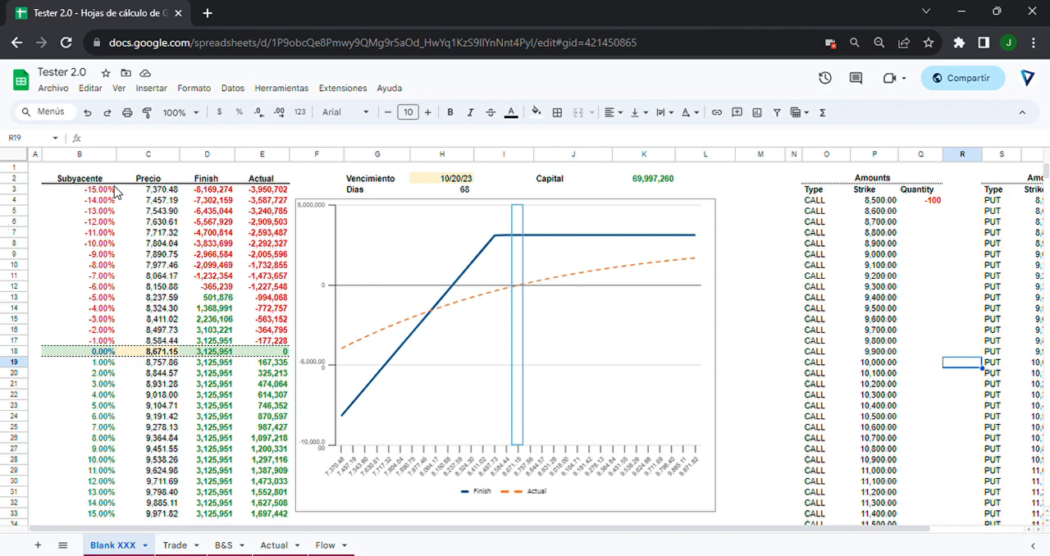
# Look over the payoff table, the expiration date and the summary sections beneath the chart.
pyautogui.click(177, 269)
pyautogui.click(213, 268)
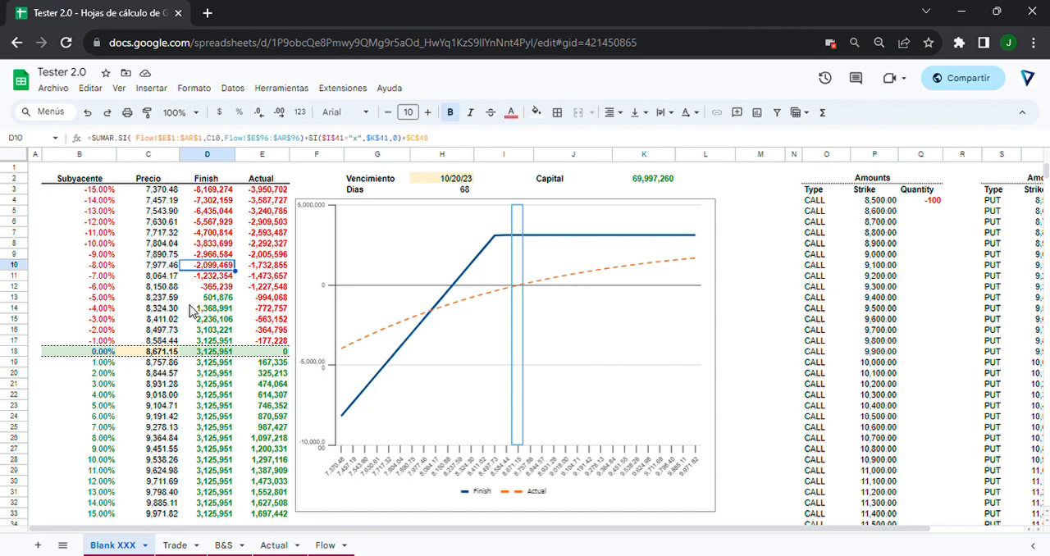
pyautogui.click(57, 280)
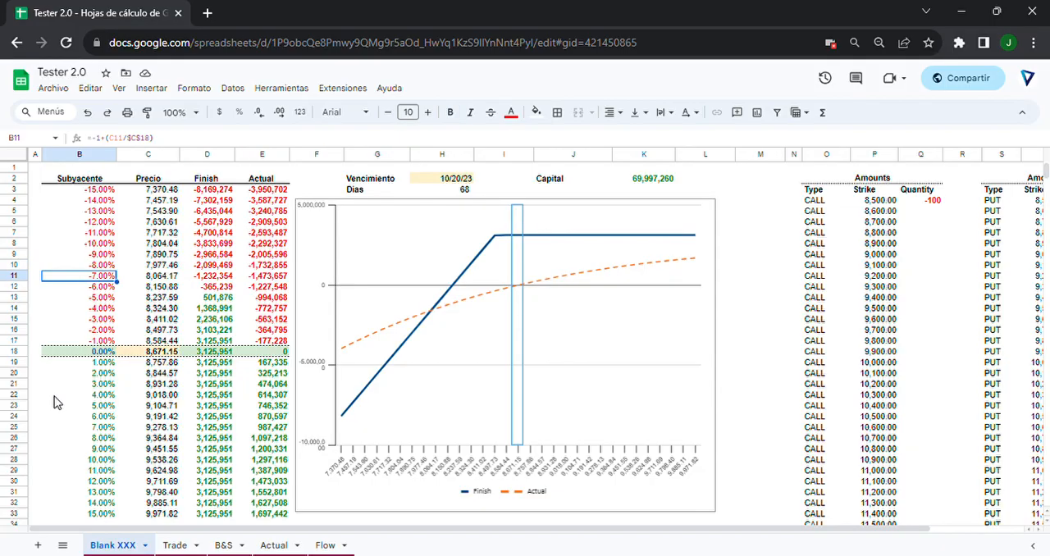
pyautogui.scroll(-1, 58, 394)
pyautogui.scroll(1, 82, 370)
pyautogui.click(418, 178)
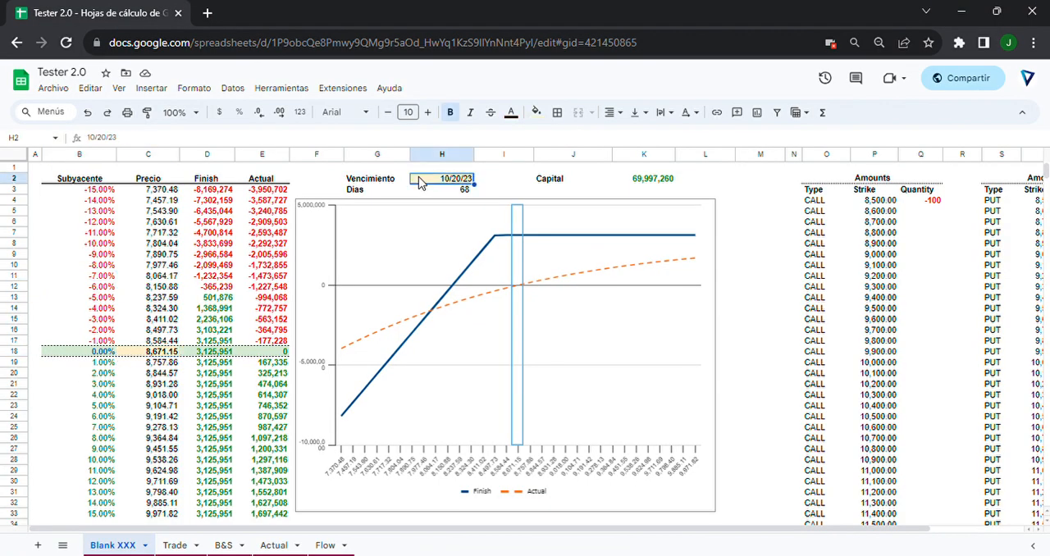
pyautogui.scroll(-9, 396, 182)
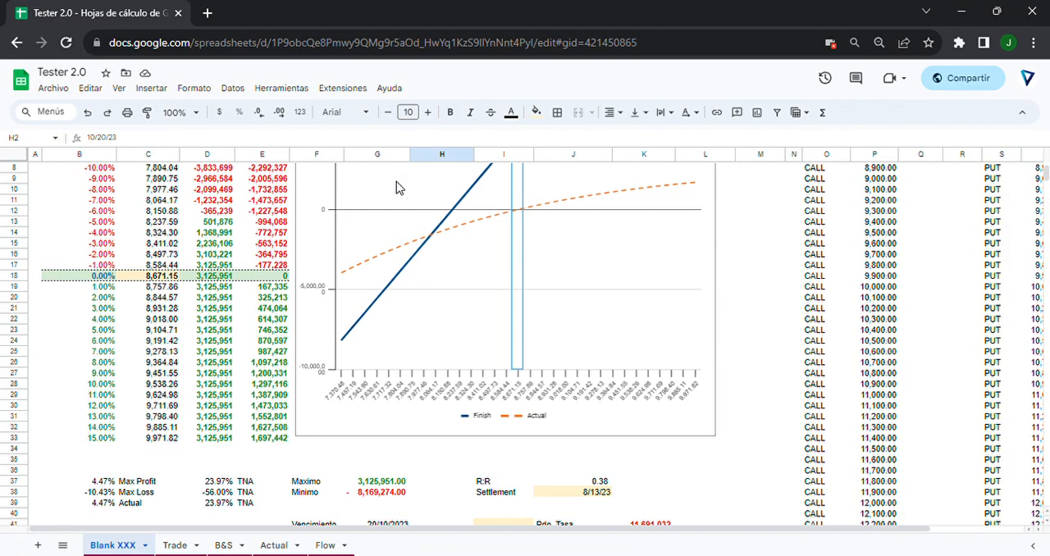
pyautogui.scroll(8, 402, 283)
pyautogui.scroll(-12, 402, 283)
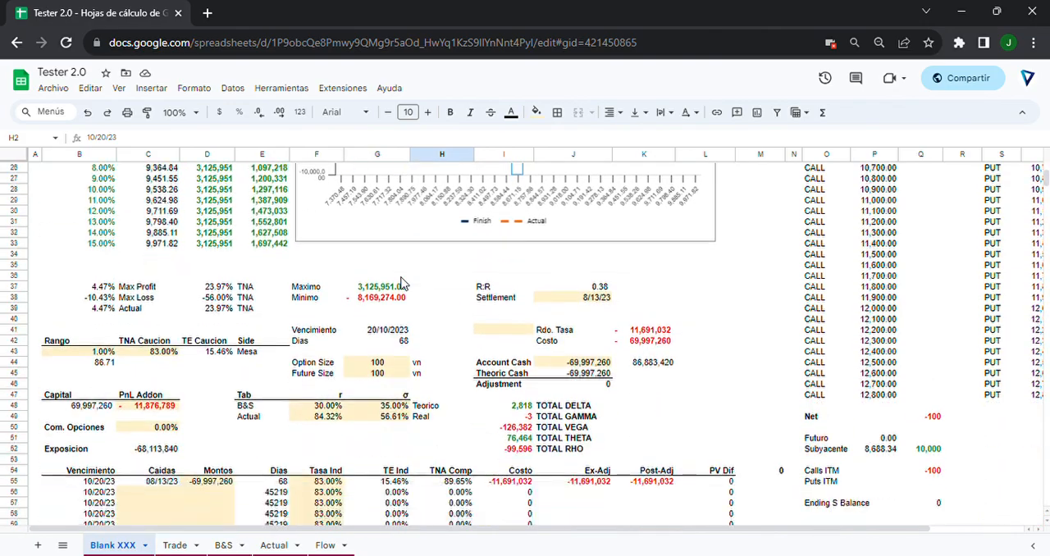
pyautogui.scroll(3, 402, 283)
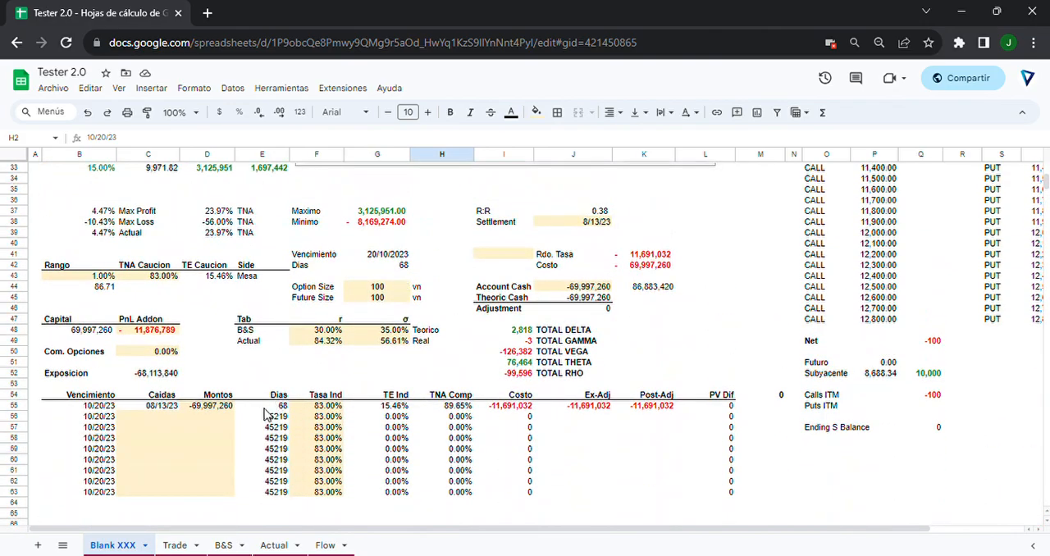
# Inspect the Caidas and Montos cash-flow schedule and the Exposicion formula.
pyautogui.moveTo(215, 449); pyautogui.dragTo(219, 483)
pyautogui.click(154, 449)
pyautogui.click(167, 374)
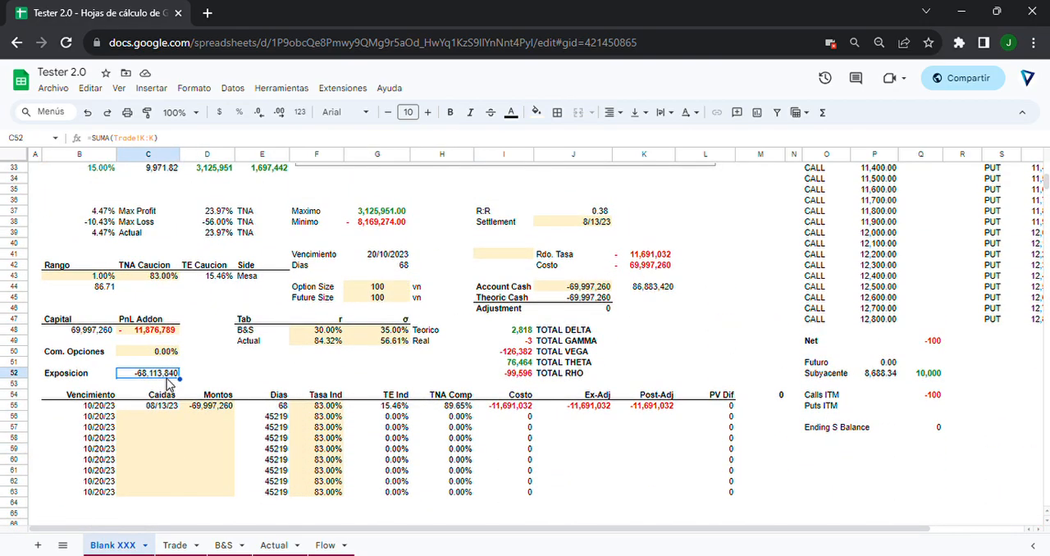
# Inspect the Max Profit, Max Loss and Actual return figures and the Maximo formula.
pyautogui.scroll(2, 211, 366)
pyautogui.click(217, 299)
pyautogui.click(107, 279)
pyautogui.click(98, 298)
pyautogui.click(100, 310)
pyautogui.click(154, 298)
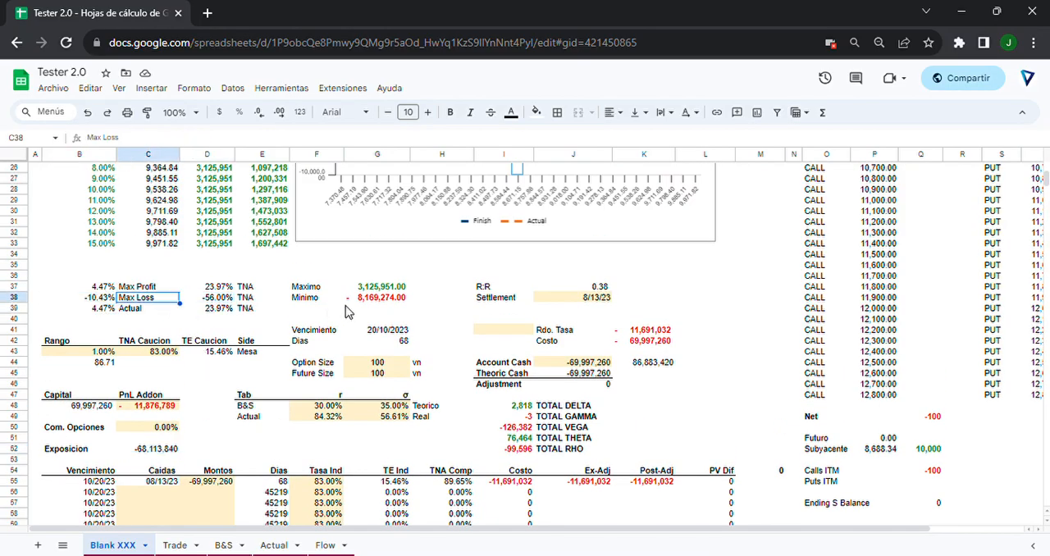
pyautogui.click(310, 287)
pyautogui.click(361, 288)
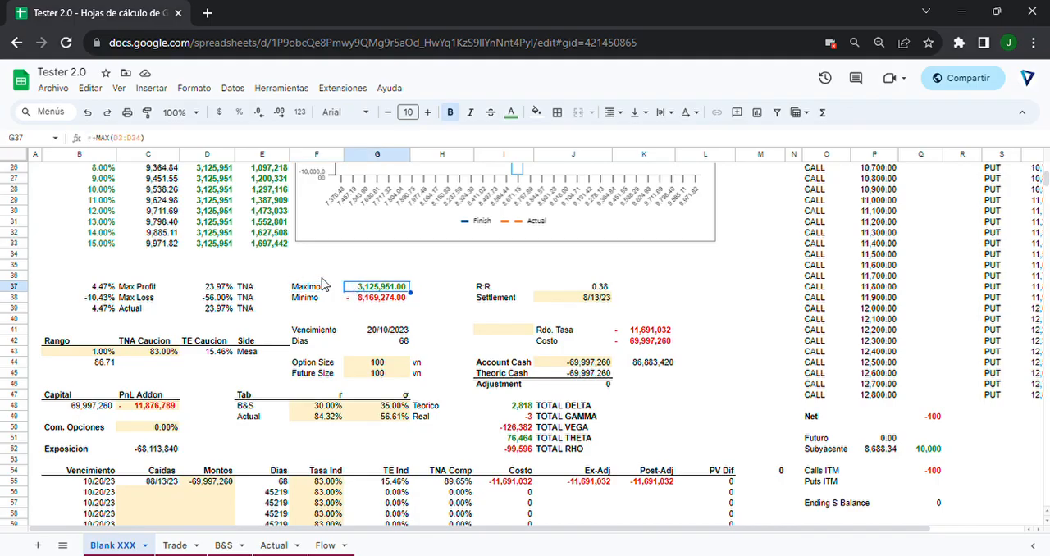
# Check an Actual result in the payoff table, the R:R ratio formula and the Account Cash entry.
pyautogui.scroll(3, 324, 283)
pyautogui.click(228, 255)
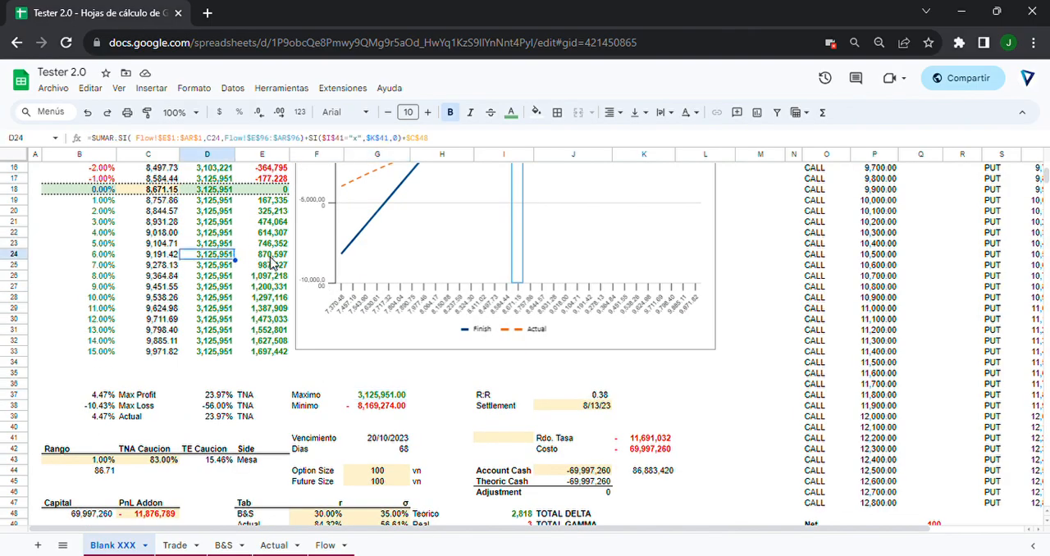
pyautogui.click(579, 397)
pyautogui.scroll(-2, 617, 415)
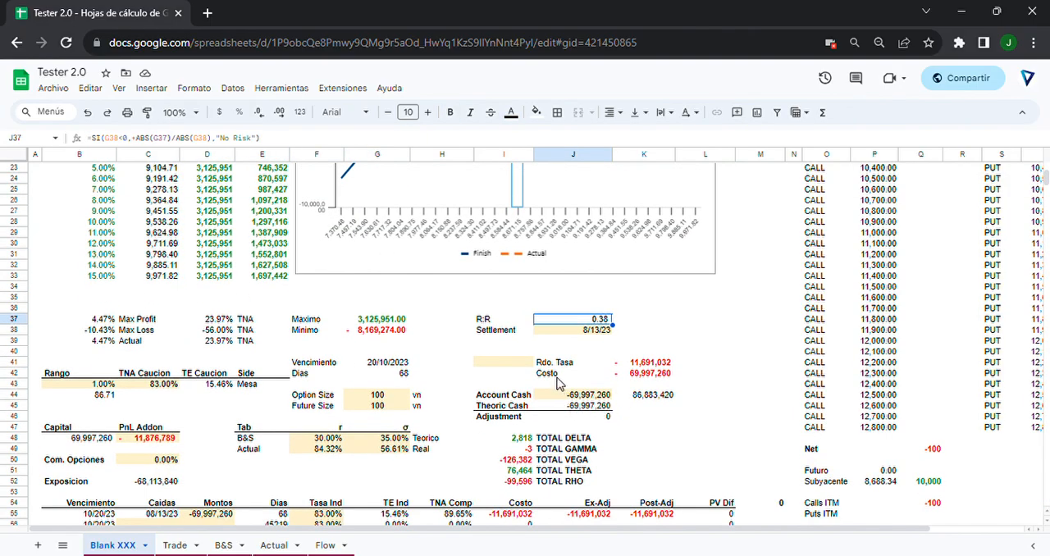
pyautogui.click(561, 393)
pyautogui.scroll(-2, 434, 443)
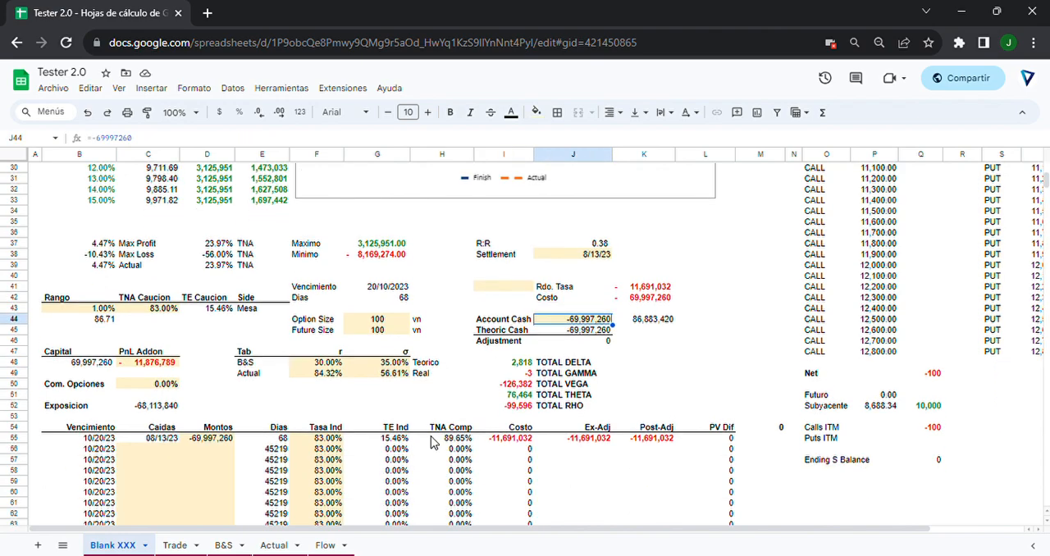
# Examine the Tasa Ind, Montos and Caidas cells of the cash-flow schedule and the volatility inputs.
pyautogui.click(313, 440)
pyautogui.click(214, 441)
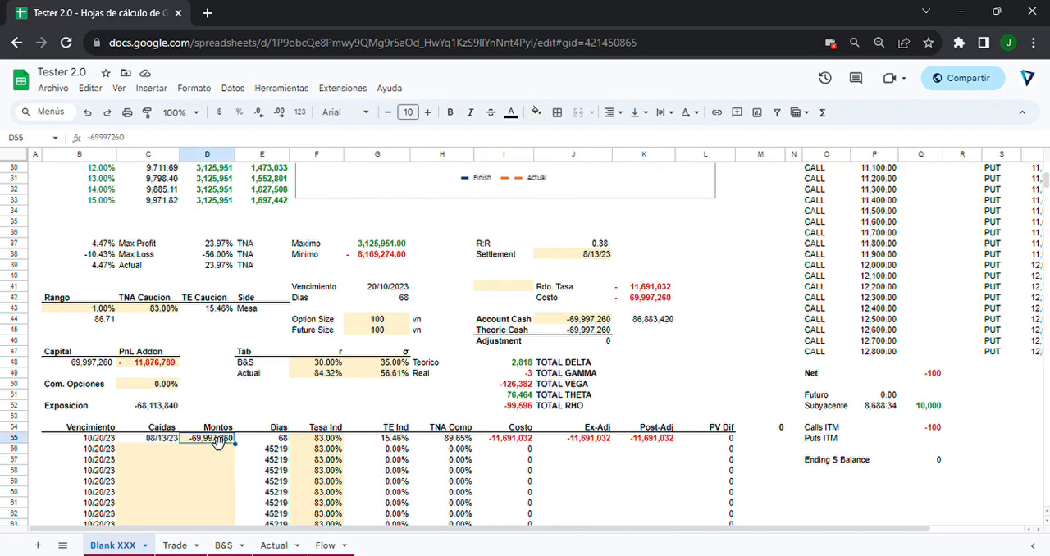
pyautogui.click(205, 451)
pyautogui.click(168, 463)
pyautogui.click(215, 476)
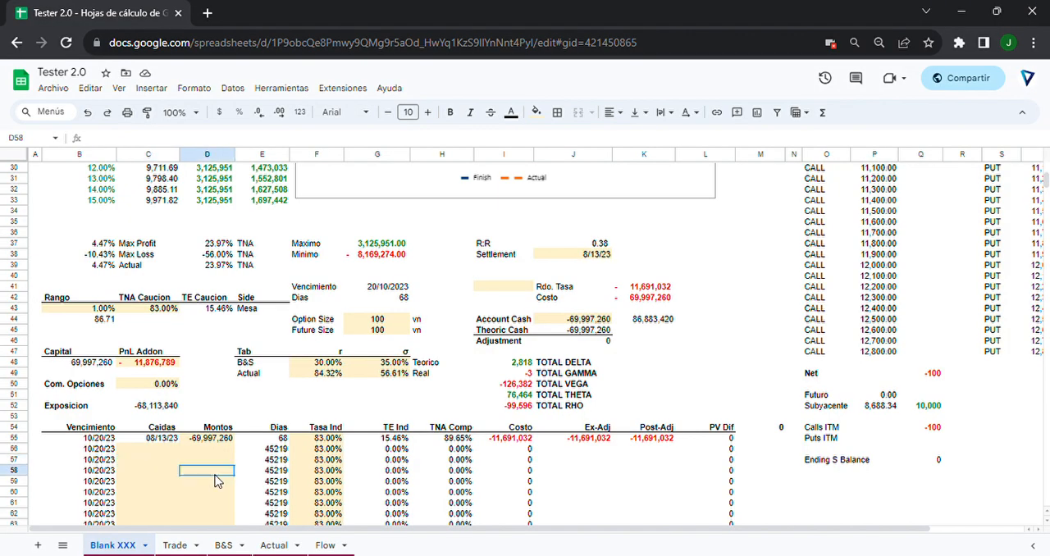
pyautogui.click(211, 450)
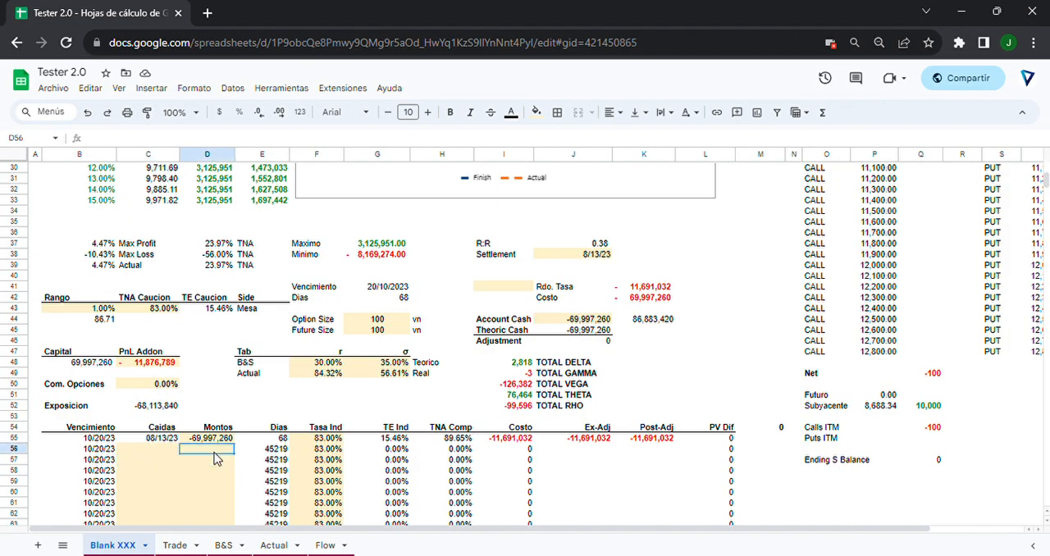
pyautogui.click(379, 363)
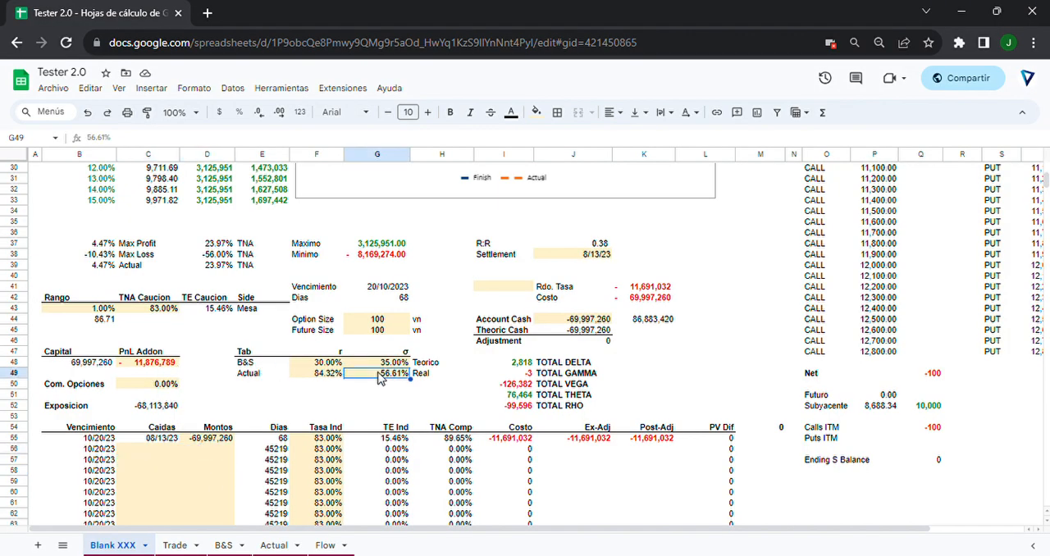
# Review the expiration date together with the payoff chart and the summary sections beneath it.
pyautogui.scroll(10, 334, 382)
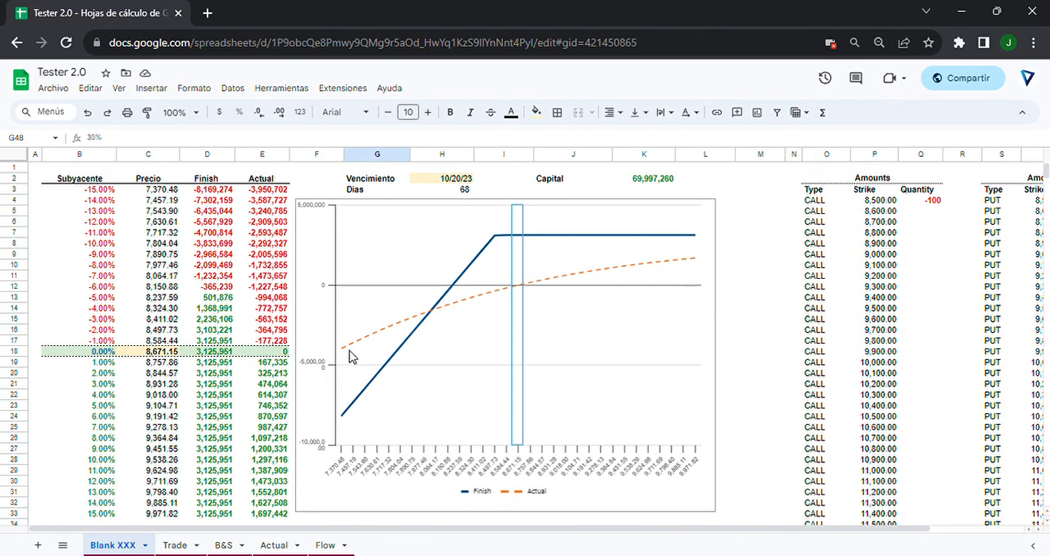
pyautogui.click(465, 188)
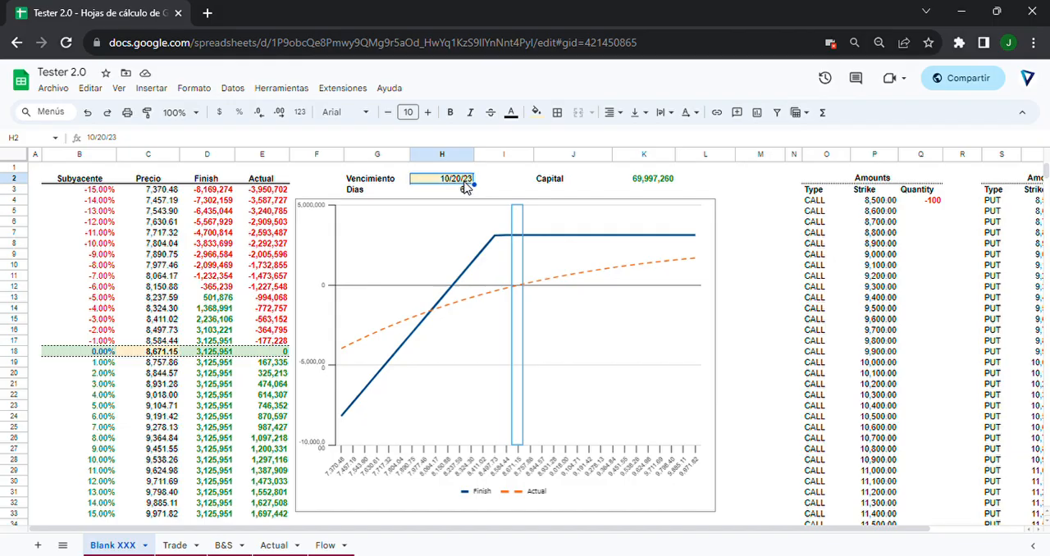
pyautogui.scroll(-10, 464, 190)
pyautogui.scroll(10, 529, 413)
pyautogui.scroll(-2, 268, 279)
pyautogui.scroll(2, 260, 277)
pyautogui.scroll(-2, 71, 205)
pyautogui.scroll(2, 70, 205)
# Examine the payoff table's base row at 0.00% and the negative percentage scenarios in the Subyacente column.
pyautogui.moveTo(79, 178); pyautogui.dragTo(226, 519)
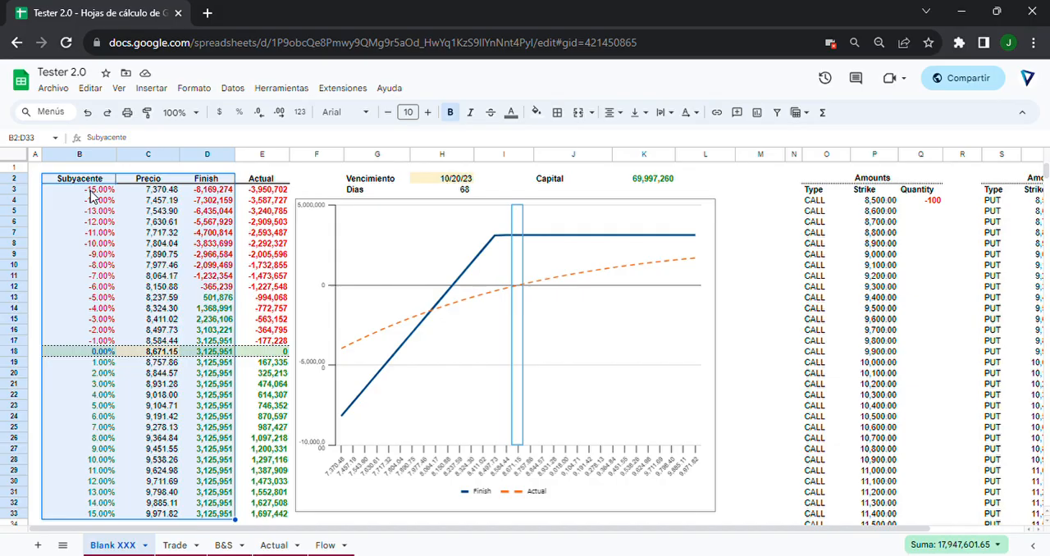
pyautogui.click(84, 358)
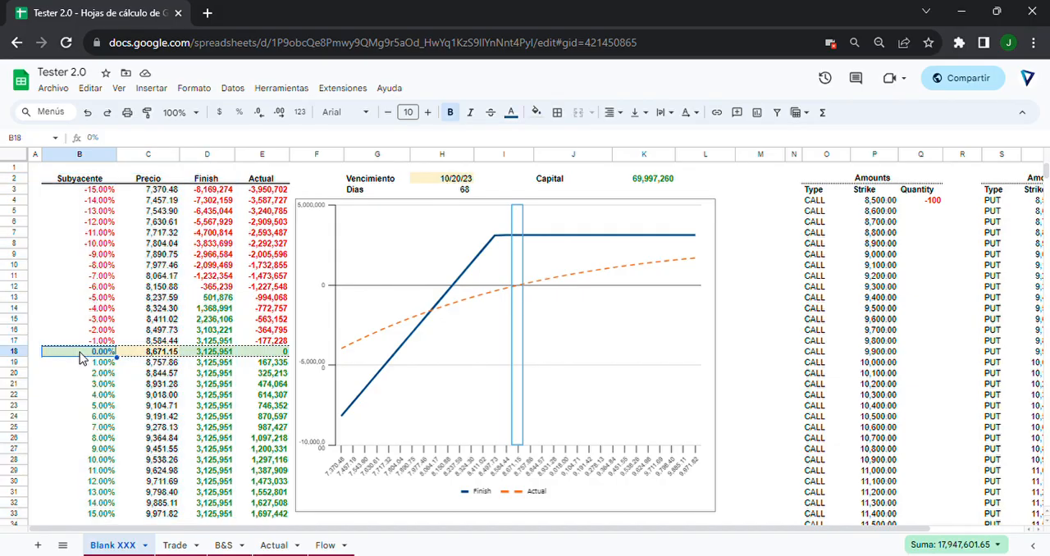
pyautogui.click(146, 357)
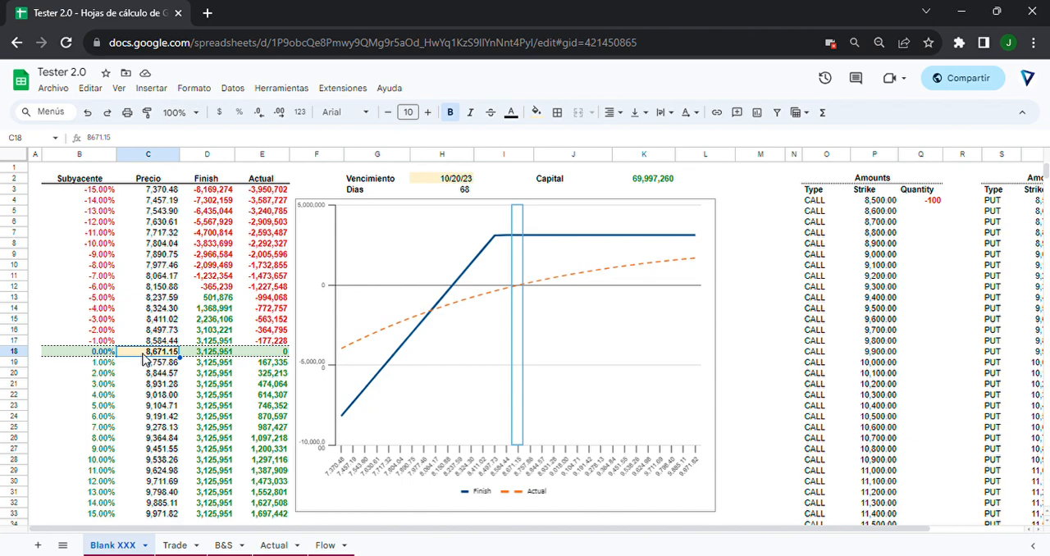
pyautogui.click(96, 353)
pyautogui.click(100, 320)
pyautogui.click(108, 300)
pyautogui.click(115, 265)
pyautogui.click(109, 224)
pyautogui.scroll(-2, 111, 234)
pyautogui.scroll(2, 90, 355)
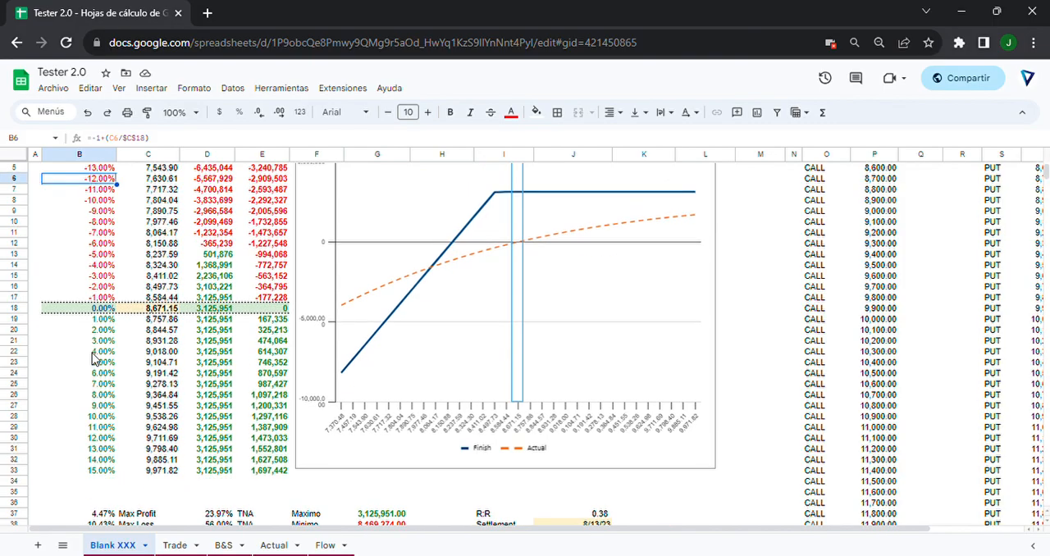
# Highlight the Precio, Finish and Actual columns of the payoff table to examine their values and formulas.
pyautogui.moveTo(160, 362); pyautogui.dragTo(160, 515)
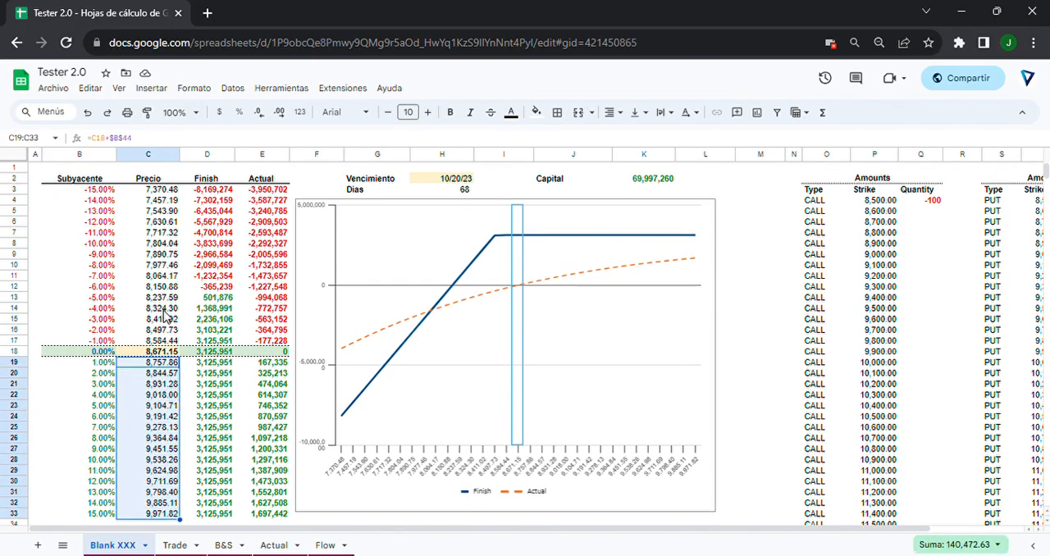
pyautogui.moveTo(164, 310); pyautogui.dragTo(213, 515)
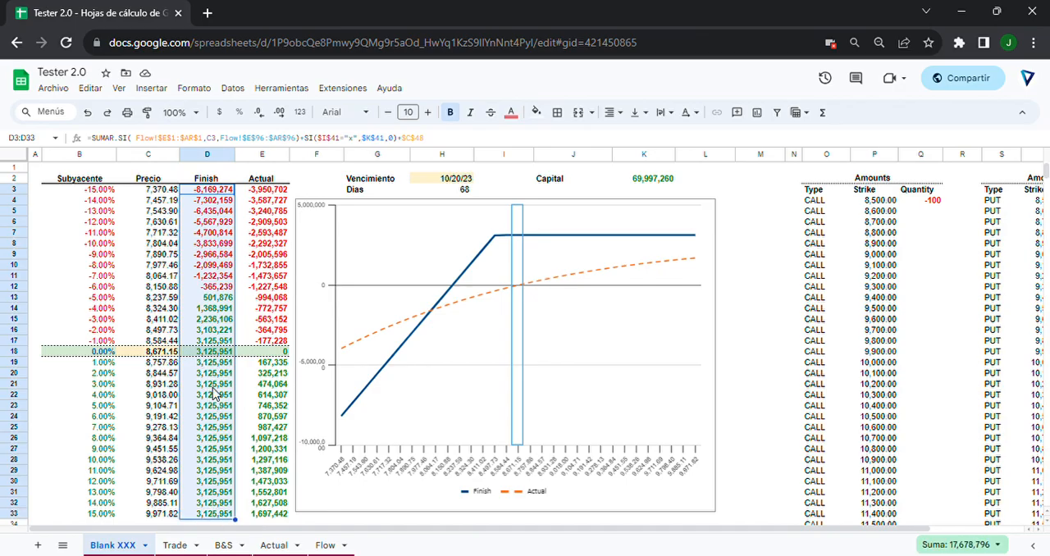
pyautogui.click(212, 386)
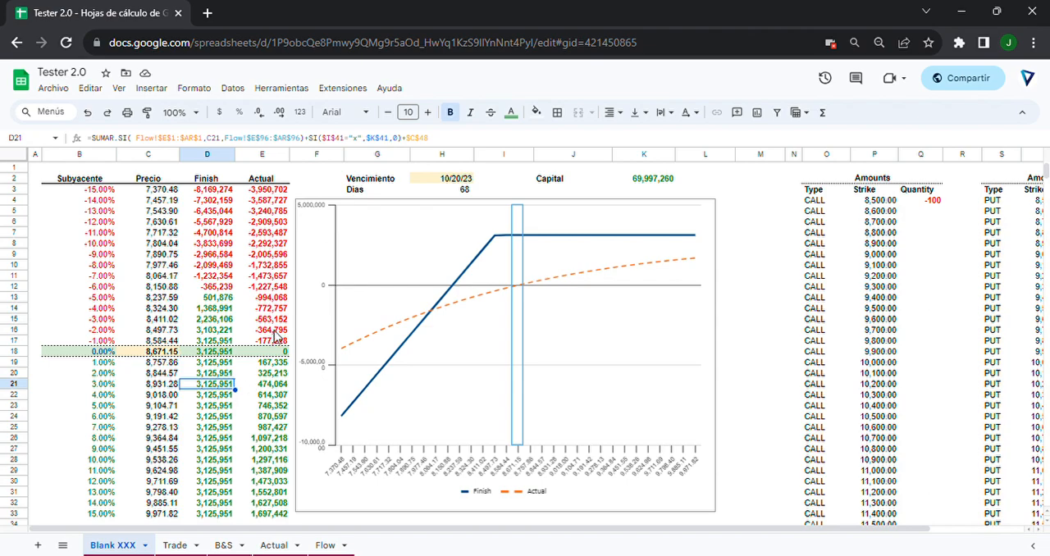
pyautogui.scroll(-1, 276, 361)
pyautogui.scroll(2, 276, 361)
pyautogui.moveTo(213, 182); pyautogui.dragTo(223, 512)
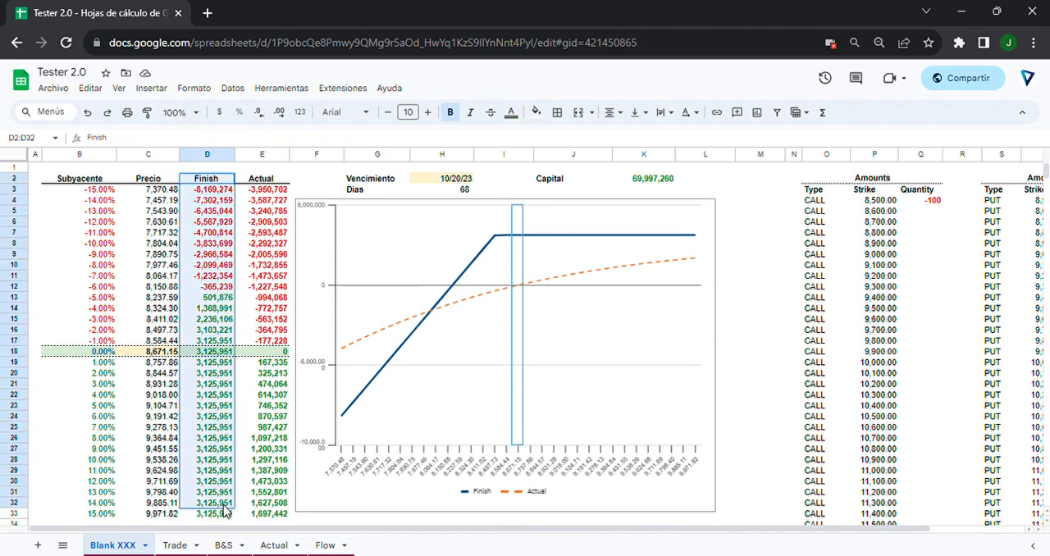
pyautogui.moveTo(261, 178); pyautogui.dragTo(261, 516)
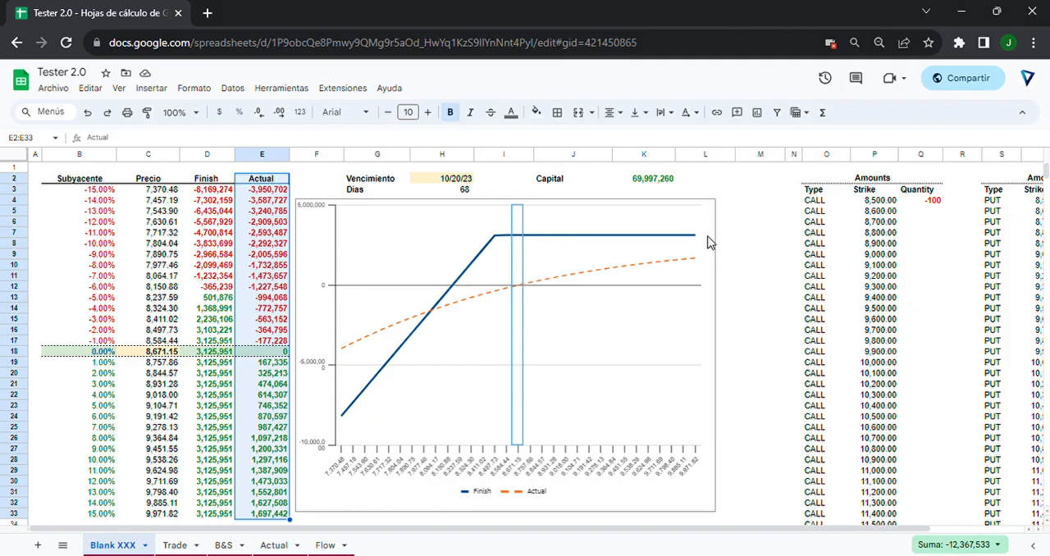
# Examine the CALL and PUT strike lists in the Amounts tables.
pyautogui.click(808, 259)
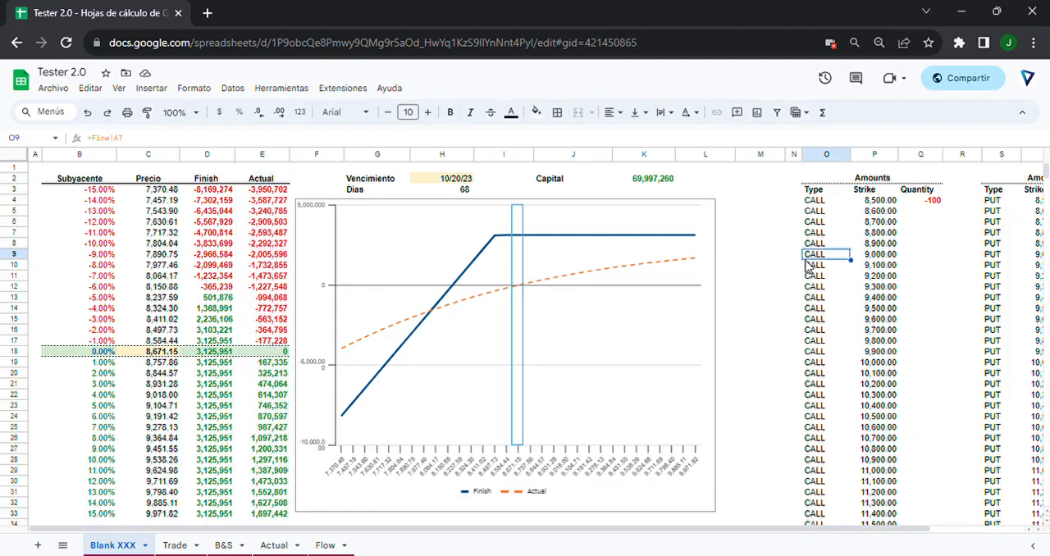
pyautogui.press('Right')
pyautogui.press('Right')
pyautogui.press('Right')
pyautogui.press('Right')
pyautogui.press('Right')
pyautogui.press('Right')
pyautogui.press('Right')
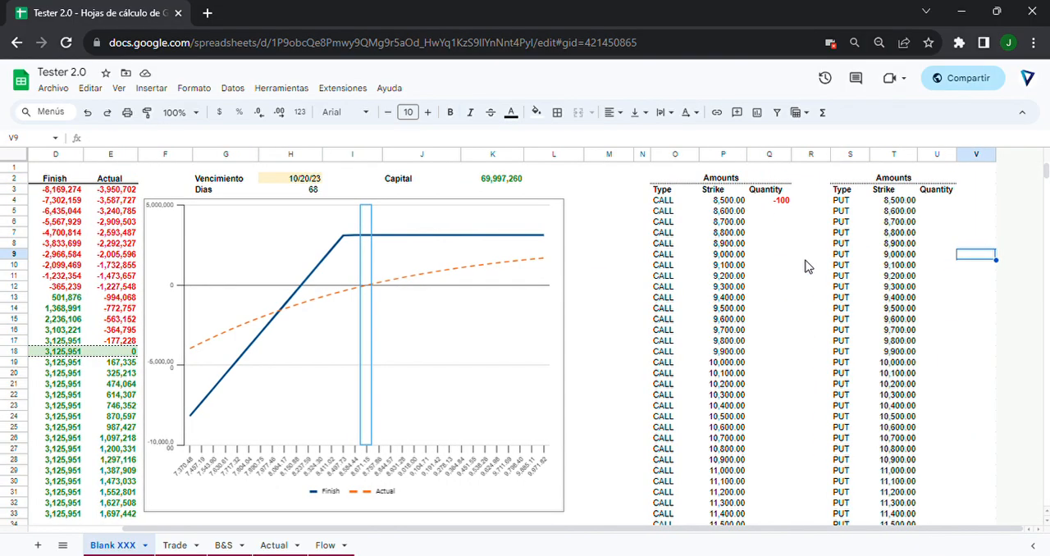
pyautogui.scroll(-1, 534, 281)
pyautogui.scroll(1, 534, 282)
pyautogui.moveTo(662, 200); pyautogui.dragTo(666, 277)
pyautogui.moveTo(841, 201); pyautogui.dragTo(845, 343)
pyautogui.scroll(-4, 767, 225)
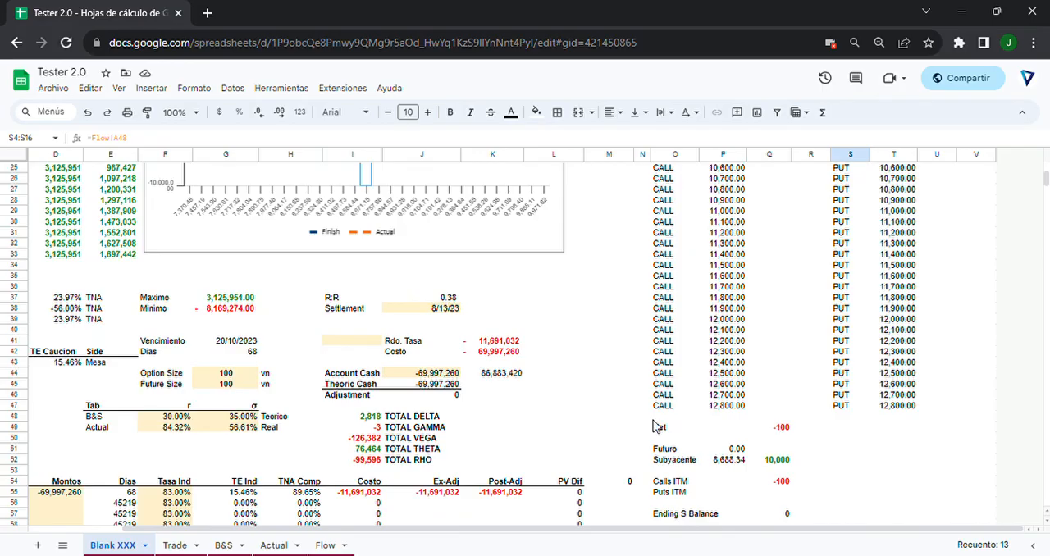
# Inspect the Net quantity row beneath the strike lists and the Futuro quantity formula.
pyautogui.moveTo(661, 435); pyautogui.dragTo(780, 428)
pyautogui.click(913, 420)
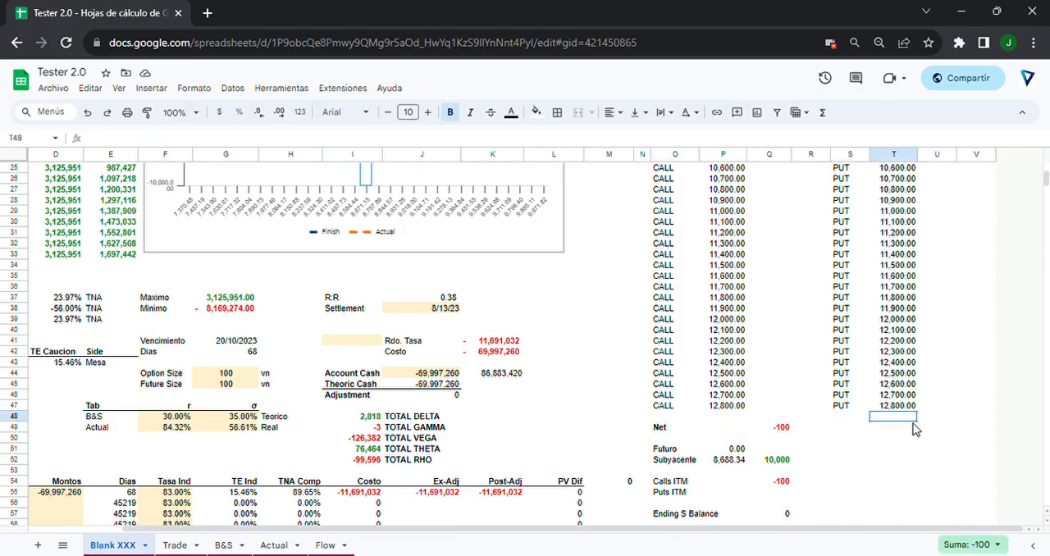
pyautogui.press('Down')
pyautogui.press('Left')
pyautogui.press('Left')
pyautogui.press('Left')
pyautogui.press('Left')
pyautogui.press('Left')
pyautogui.press('Right')
pyautogui.press('Right')
# Inspect the price and quantity formulas of the Futuro and Subyacente rows.
pyautogui.press('Right')
pyautogui.press('Left')
pyautogui.press('Down')
pyautogui.press('Down')
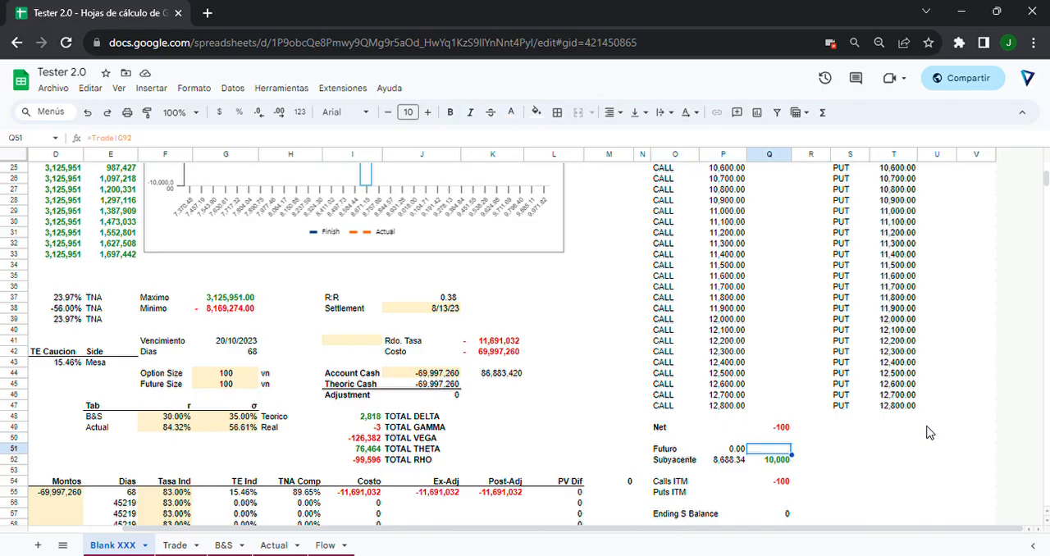
pyautogui.press('Left')
pyautogui.press('Down')
pyautogui.press('Left')
pyautogui.press('Right')
pyautogui.press('Right')
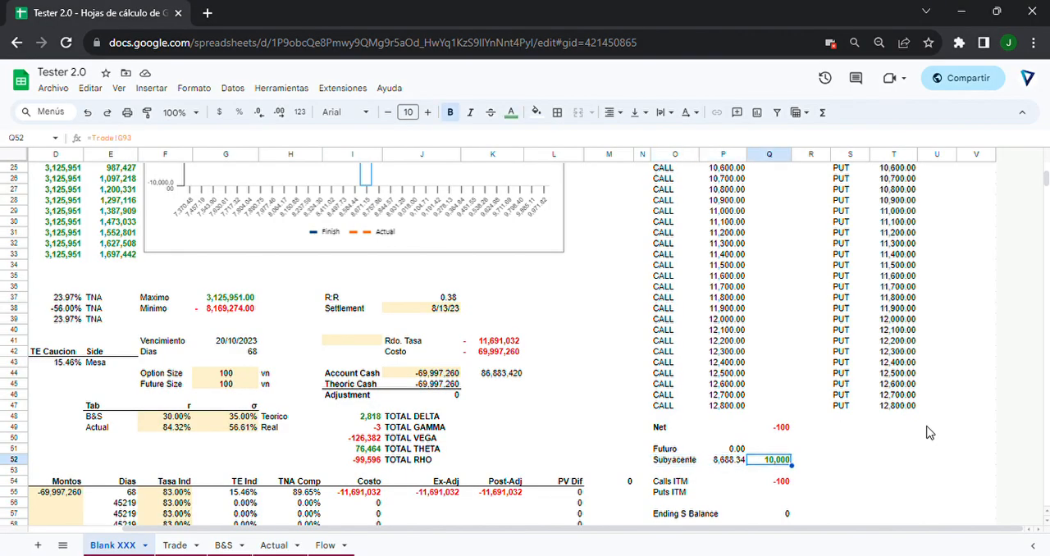
pyautogui.press('Left')
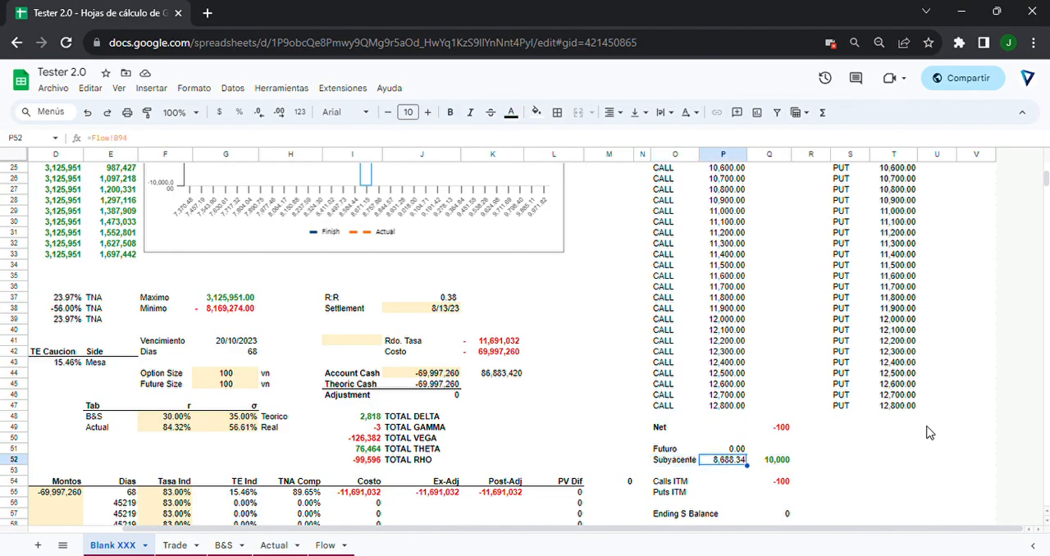
# Examine the Calls ITM, Puts ITM and Ending S Balance rows beneath the Subyacente position.
pyautogui.press('Down')
pyautogui.press('Down')
pyautogui.press('Down')
pyautogui.press('Down')
pyautogui.press('Down')
pyautogui.press('Down')
pyautogui.press('Up')
# Select the Calls ITM and Puts ITM rows together with their quantity cells to review them.
pyautogui.press('Up')
pyautogui.press('Up')
pyautogui.press('Up')
pyautogui.press('Left')
pyautogui.press('Right')
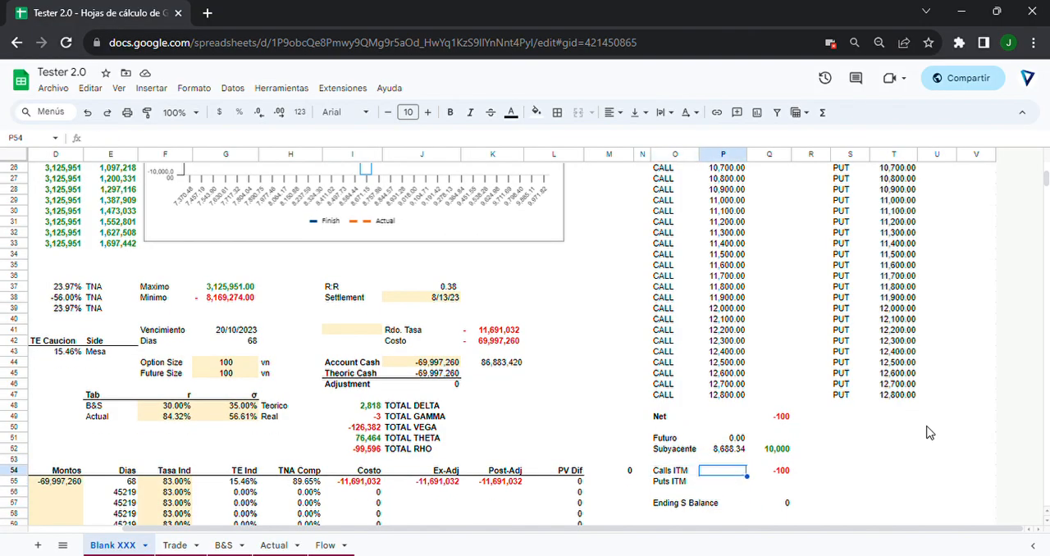
pyautogui.press('Left')
pyautogui.press('Down')
pyautogui.press('Left')
pyautogui.press('Right')
pyautogui.press('Up')
pyautogui.press('Right')
pyautogui.press('Left')
pyautogui.hotkey('shift', 'Right')
pyautogui.hotkey('shift', 'Right')
pyautogui.hotkey('shift', 'Down')
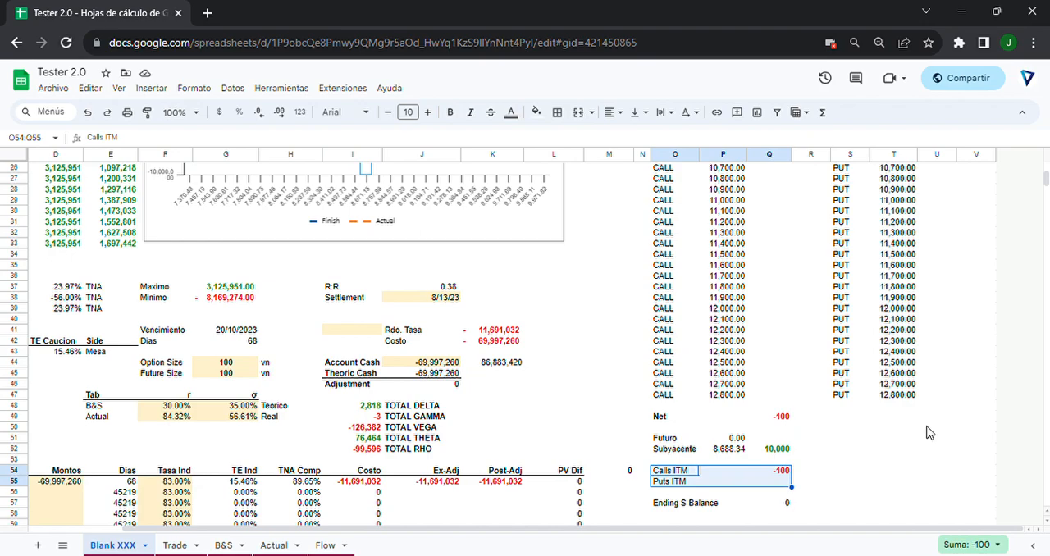
# Inspect the formula behind the Ending S Balance amount.
pyautogui.press('Down')
pyautogui.press('Down')
pyautogui.press('Down')
pyautogui.press('Right')
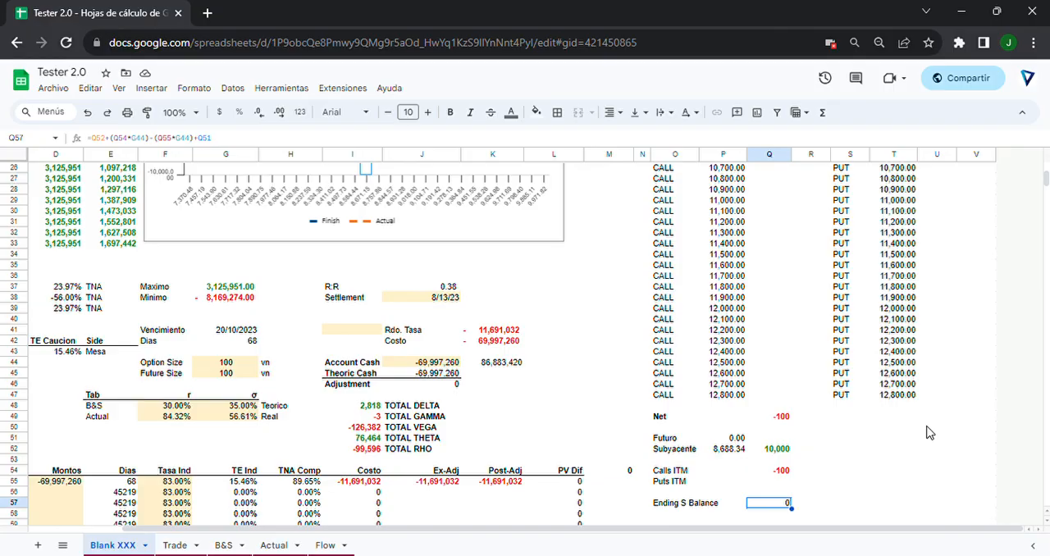
pyautogui.press('Left')
pyautogui.press('Right')
pyautogui.press('Left')
pyautogui.press('Right')
pyautogui.press('Left')
pyautogui.press('Left')
pyautogui.press('Left')
pyautogui.press('Left')
pyautogui.press('Left')
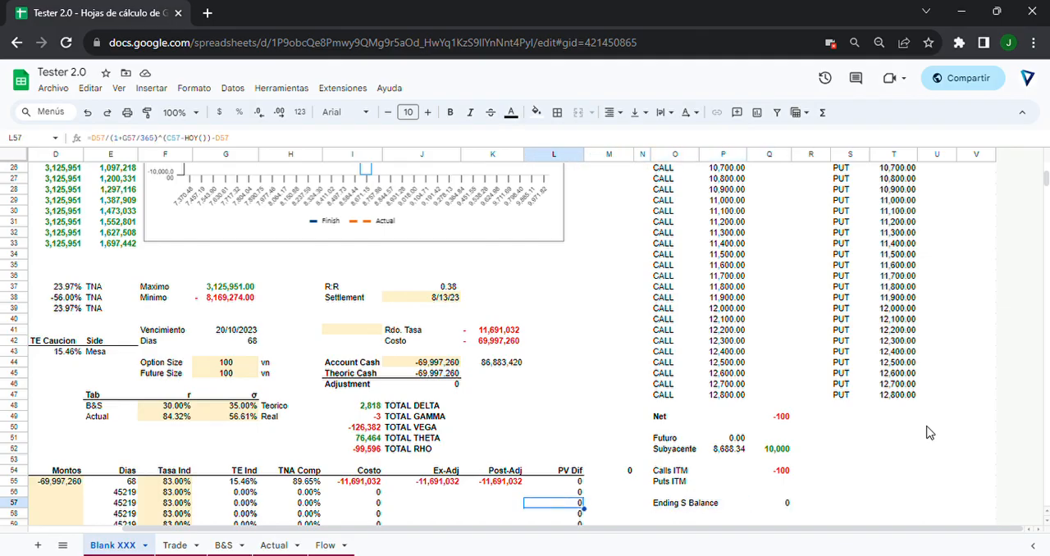
# Select the summary, parameter and cash-flow area B37:L64 beneath the payoff table to review it.
pyautogui.scroll(1, 930, 432)
pyautogui.scroll(-3, 702, 444)
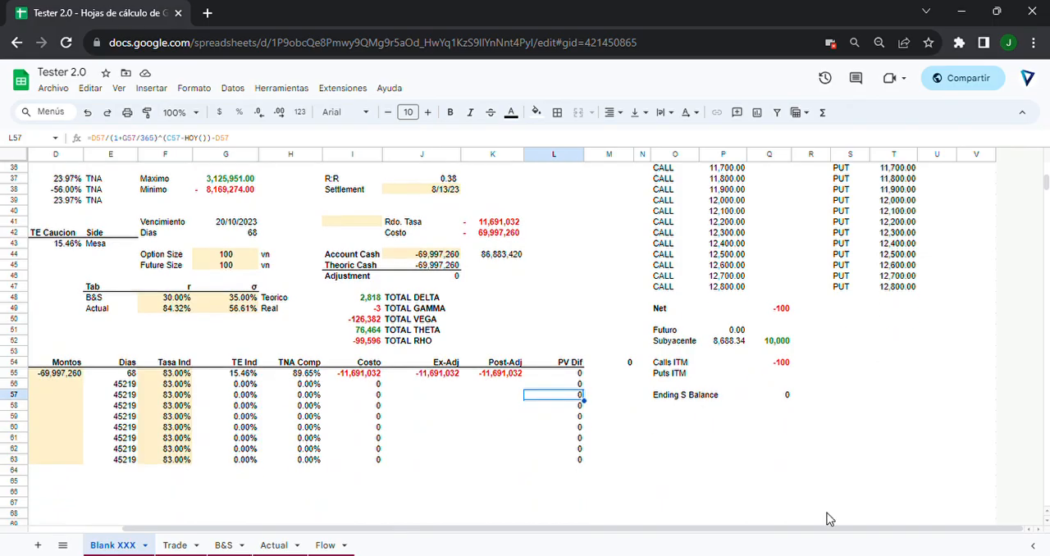
pyautogui.moveTo(791, 532); pyautogui.dragTo(713, 535)
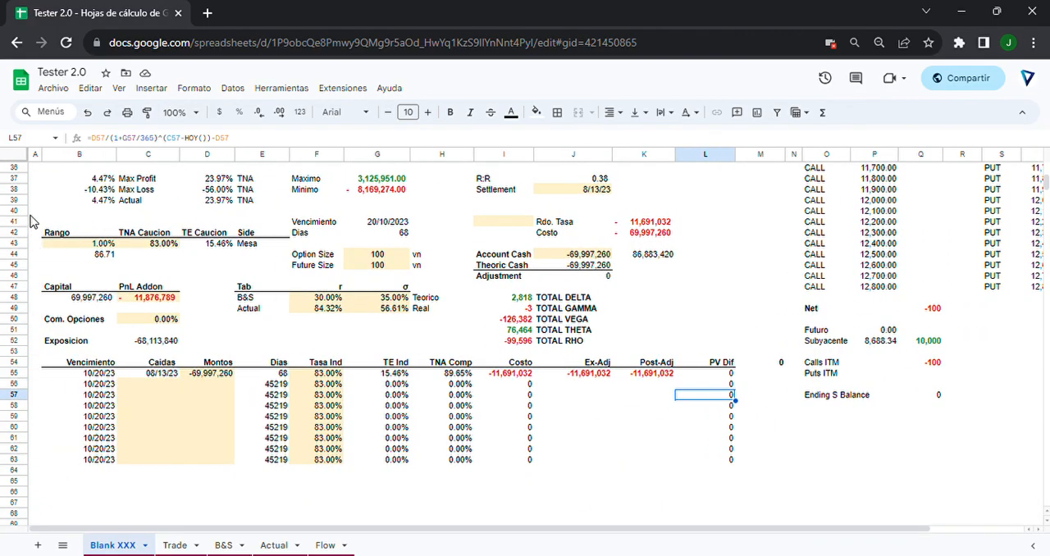
pyautogui.scroll(1, 41, 220)
pyautogui.moveTo(49, 209); pyautogui.dragTo(735, 507)
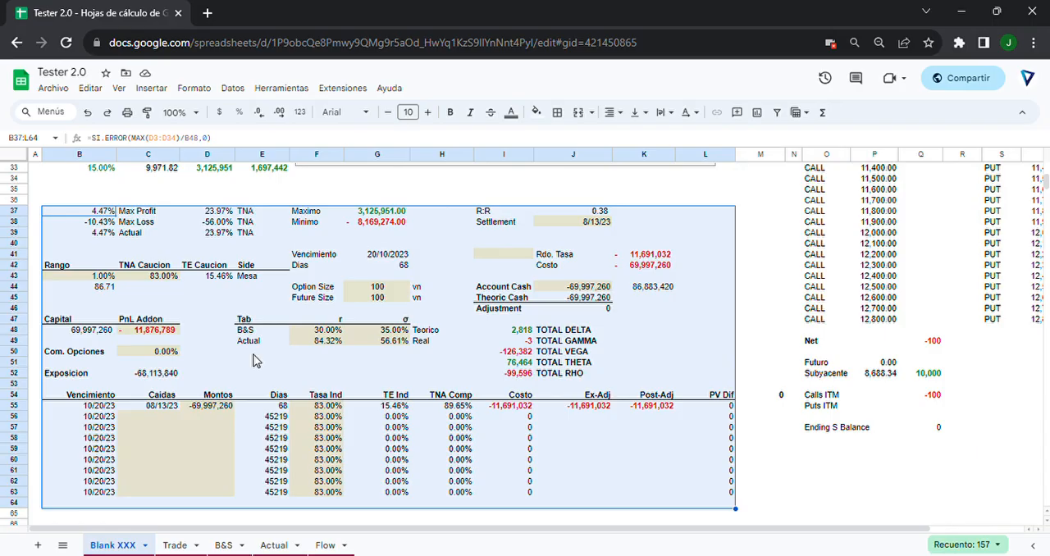
# Examine the Tab table with the B&S and Actual r and σ inputs alongside the payoff table.
pyautogui.moveTo(229, 325); pyautogui.dragTo(436, 345)
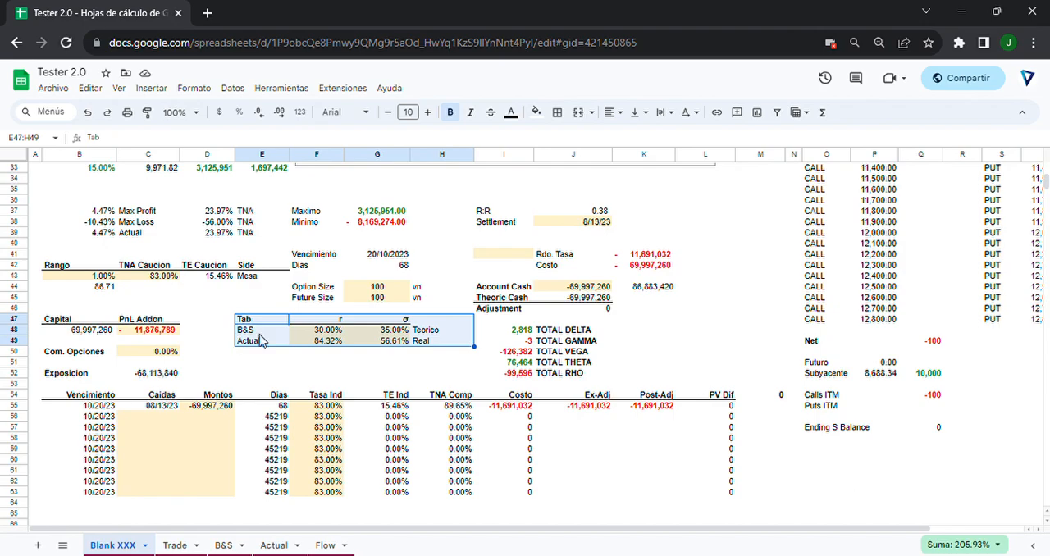
pyautogui.scroll(1, 264, 337)
pyautogui.scroll(1, 265, 337)
pyautogui.scroll(5, 264, 338)
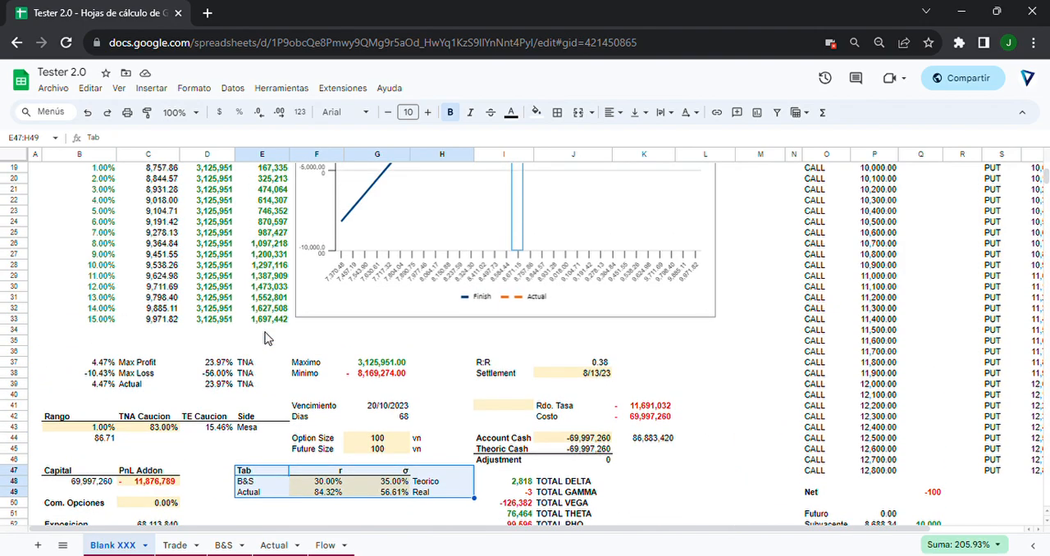
pyautogui.scroll(-3, 265, 337)
pyautogui.scroll(-3, 264, 337)
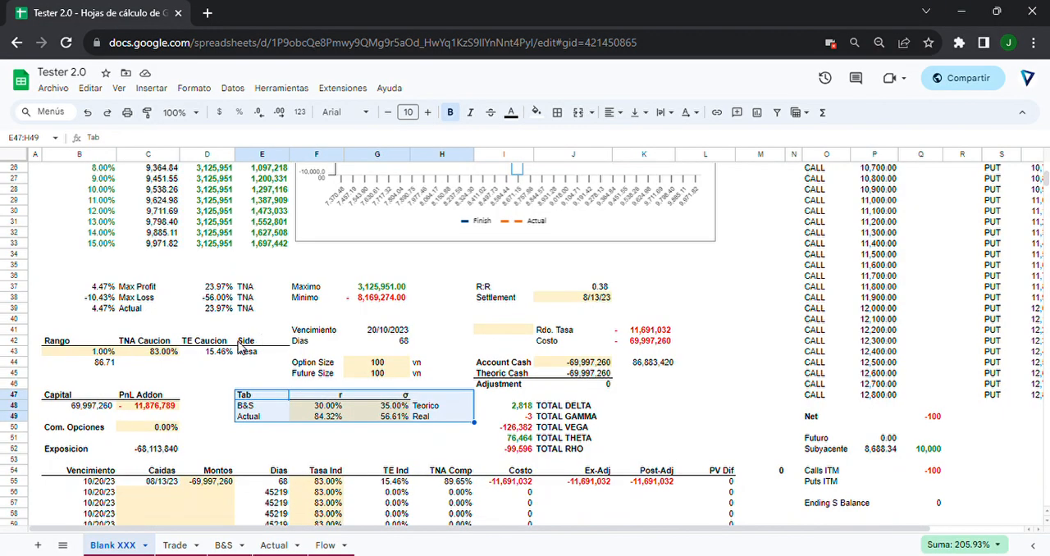
pyautogui.scroll(-2, 241, 347)
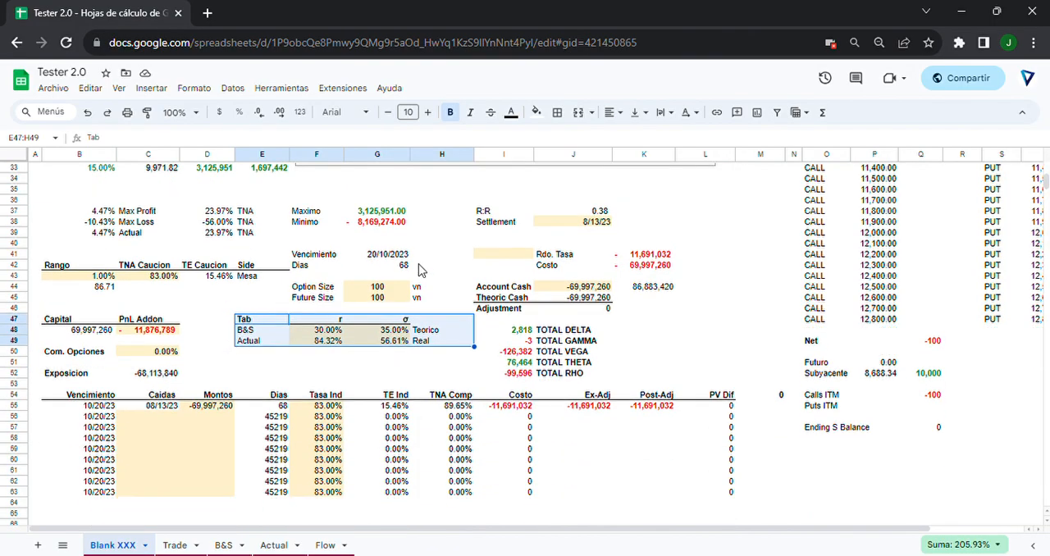
# Review the parameter and cash-flow area B41:L63, including the Com. Opciones rate.
pyautogui.moveTo(68, 252); pyautogui.dragTo(720, 494)
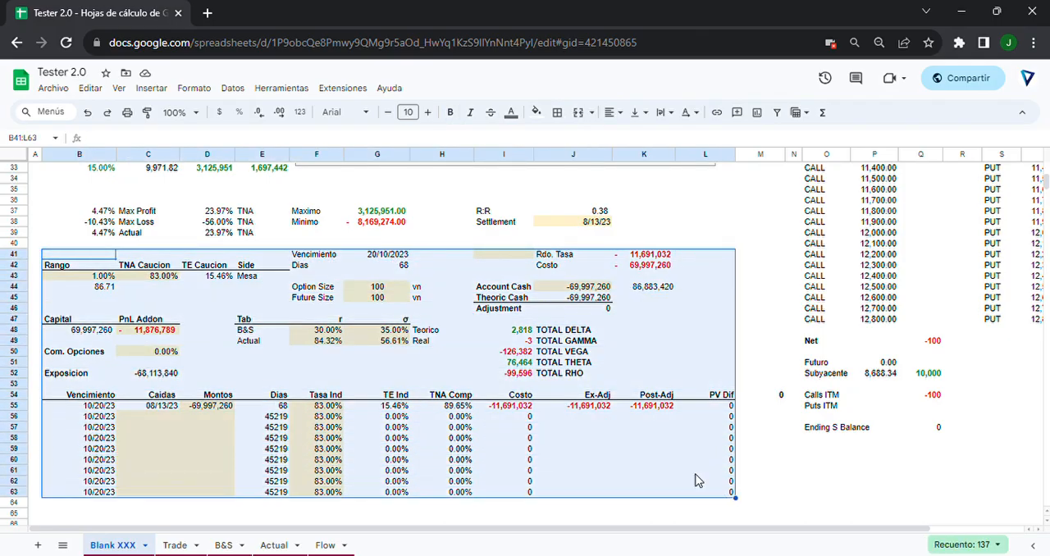
pyautogui.click(374, 307)
pyautogui.scroll(3, 371, 305)
pyautogui.scroll(-3, 295, 337)
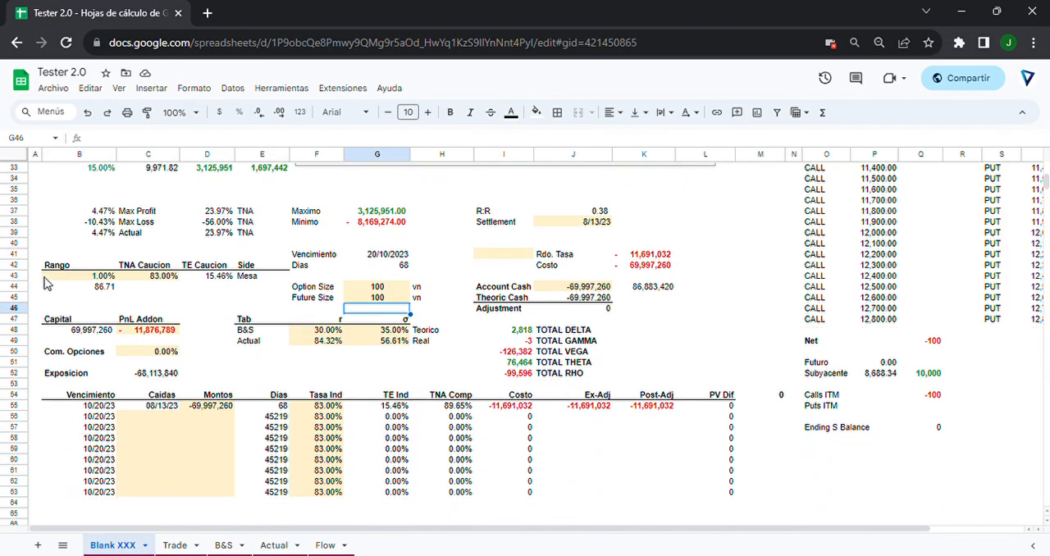
pyautogui.click(134, 342)
pyautogui.click(141, 352)
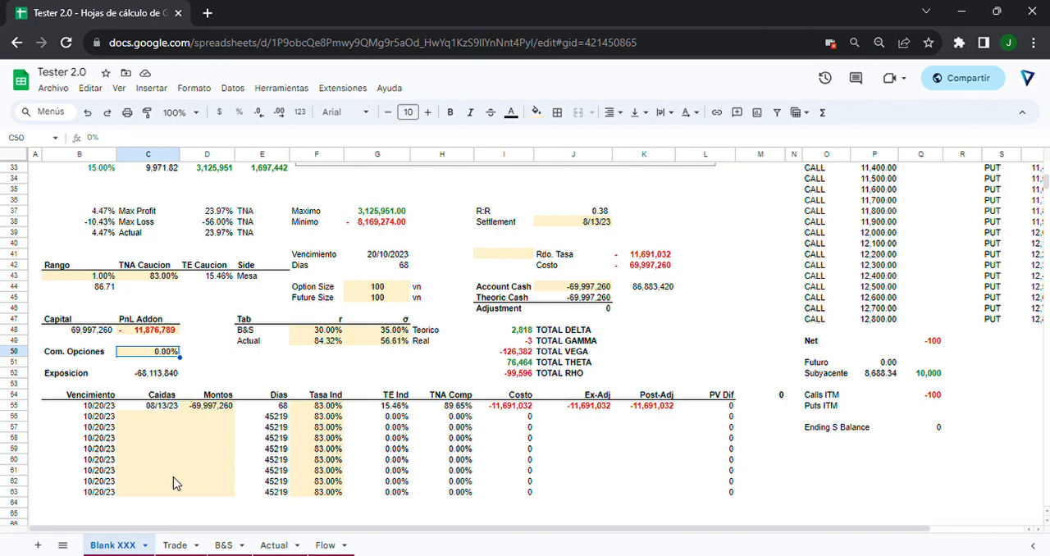
# Open the Trade sheet and look through its CALL and PUT rows.
pyautogui.click(186, 544)
pyautogui.scroll(-7, 216, 400)
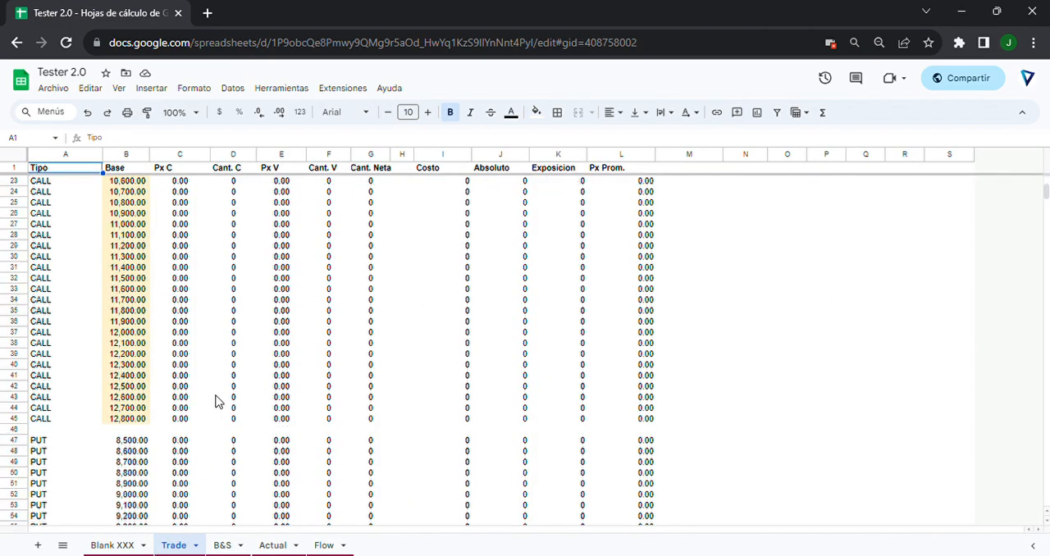
pyautogui.scroll(-12, 215, 400)
pyautogui.scroll(19, 205, 402)
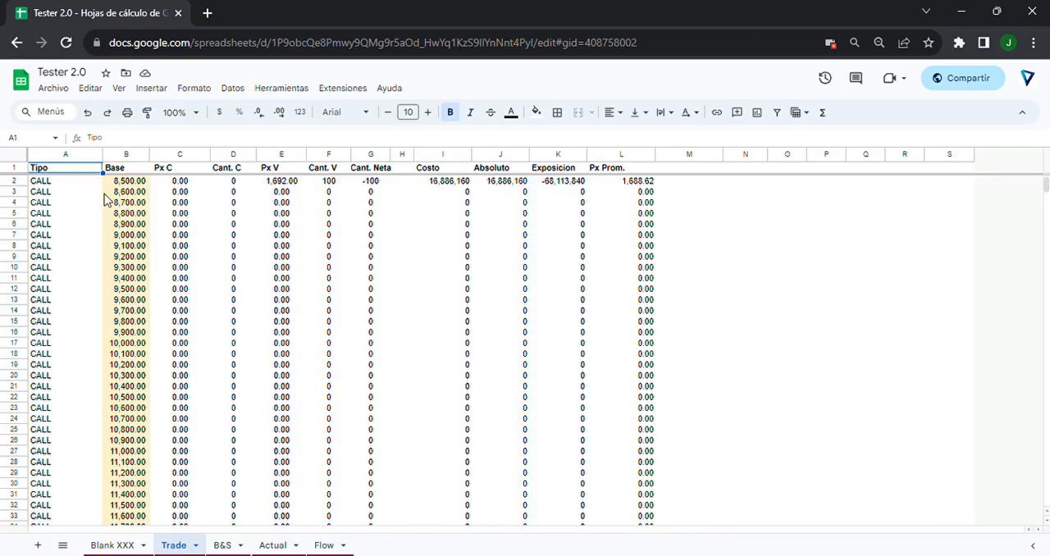
# Select the complete CALL strike list in the Base column, B2:B45, to review it.
pyautogui.moveTo(119, 182); pyautogui.dragTo(115, 522)
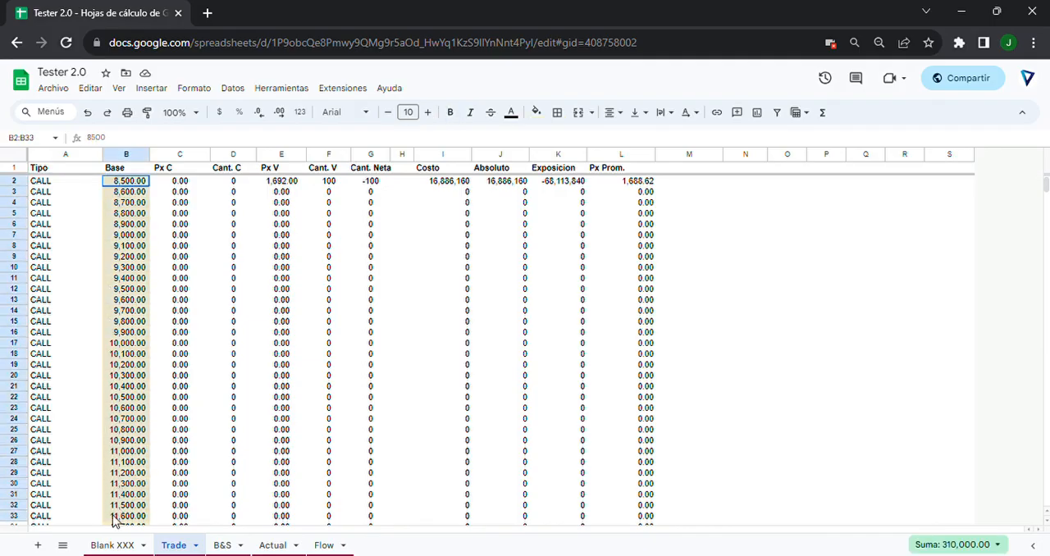
pyautogui.scroll(-8, 112, 500)
pyautogui.click(123, 364)
pyautogui.scroll(8, 122, 386)
pyautogui.moveTo(126, 181); pyautogui.dragTo(124, 456)
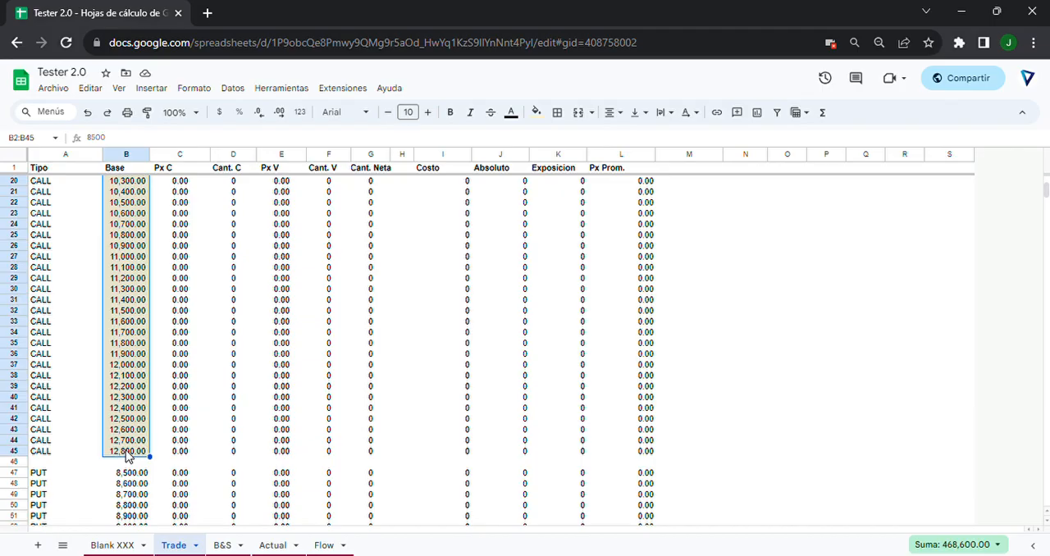
# Inspect the formulas that build the CALL strikes in the Base column from the first strike.
pyautogui.scroll(4, 156, 355)
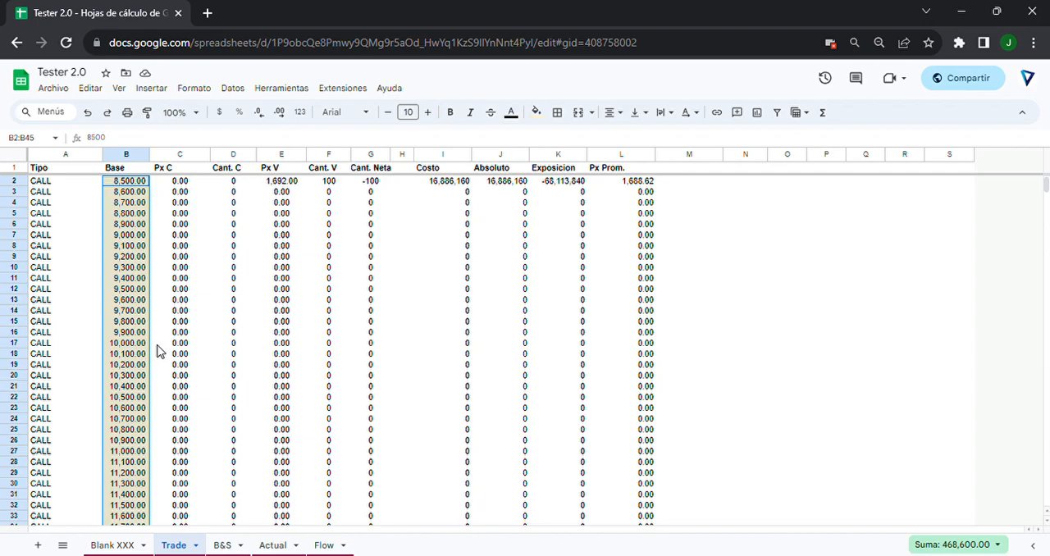
pyautogui.click(124, 194)
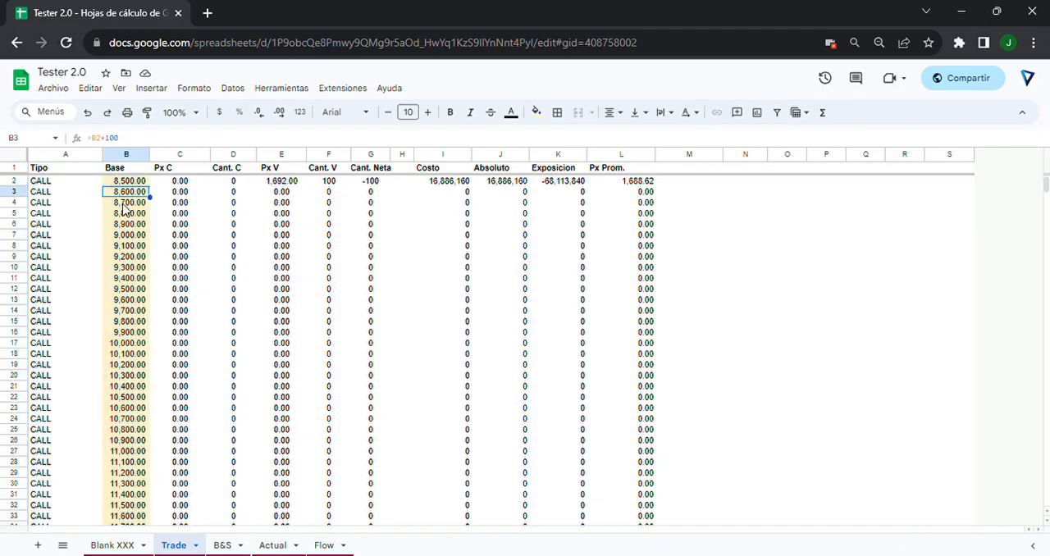
pyautogui.click(127, 207)
pyautogui.moveTo(129, 180); pyautogui.dragTo(127, 356)
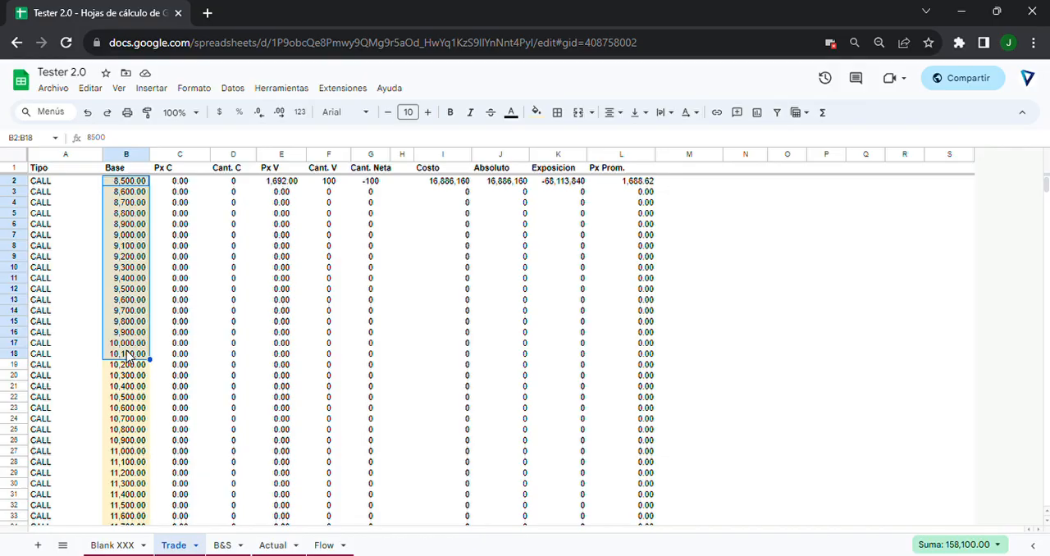
# Compare the highlighted CALL strike range in the Base column with the rows further down the Trade sheet.
pyautogui.scroll(-3, 126, 246)
pyautogui.scroll(3, 126, 244)
pyautogui.moveTo(112, 185)
pyautogui.mouseDown()
pyautogui.moveTo(136, 534)
pyautogui.moveTo(138, 495)
pyautogui.moveTo(141, 512)
pyautogui.mouseUp()
pyautogui.scroll(5, 135, 322)
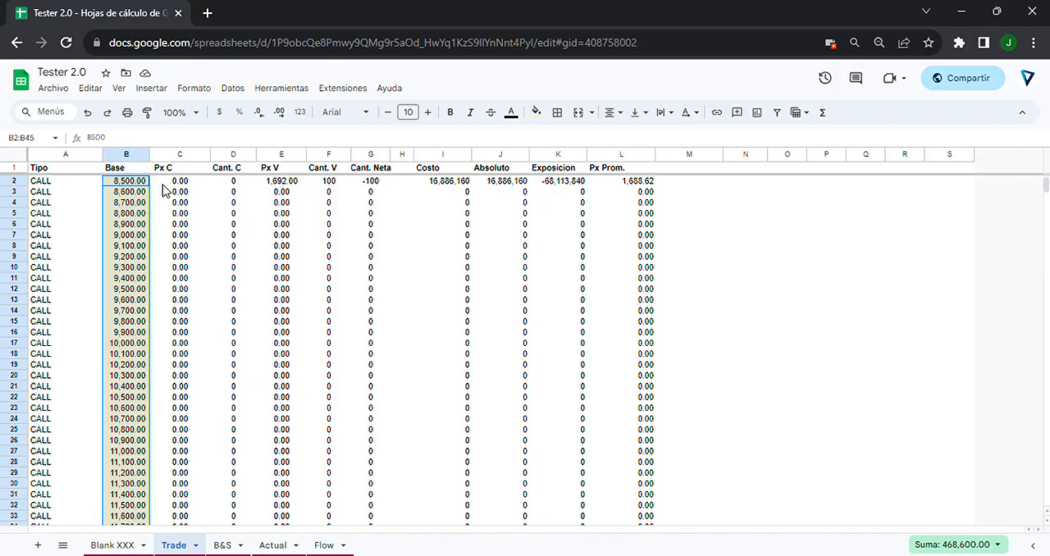
pyautogui.scroll(-5, 189, 270)
pyautogui.scroll(5, 187, 299)
pyautogui.scroll(-3, 94, 203)
pyautogui.scroll(1, 93, 199)
# Check the CALL and PUT labels in the Tipo column, down to the Futuro, Subyacente and TOTAL rows.
pyautogui.click(63, 226)
pyautogui.scroll(-2, 64, 226)
pyautogui.click(51, 313)
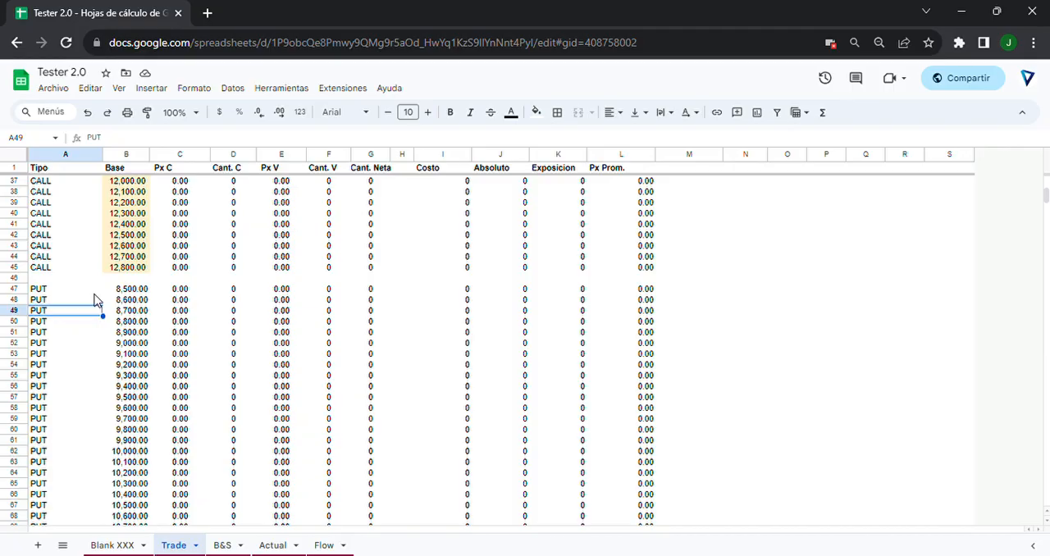
pyautogui.scroll(-10, 241, 338)
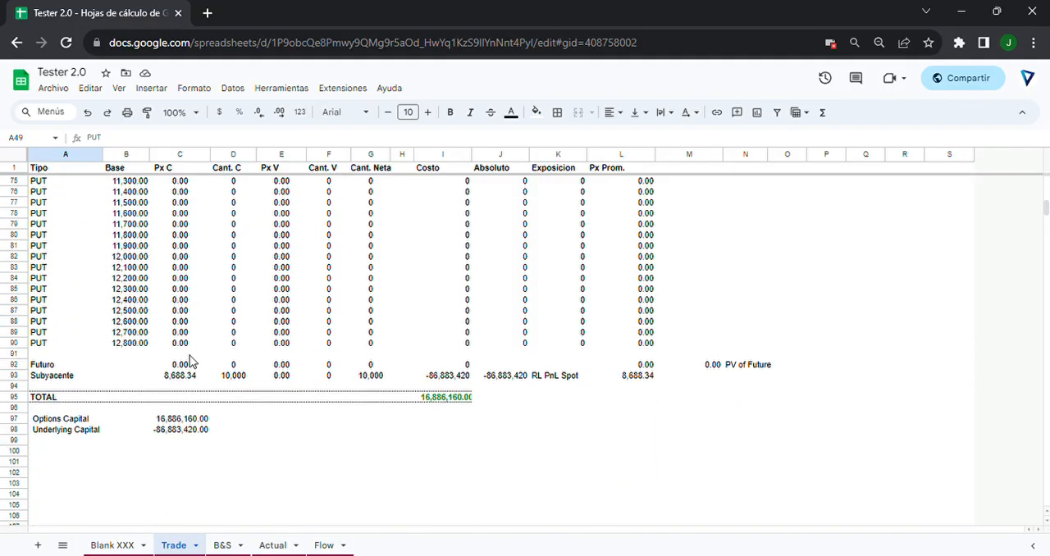
# Review the strike, price and quantity columns of the PUT rows, selecting B76:F88.
pyautogui.scroll(-3, 193, 361)
pyautogui.scroll(3, 190, 354)
pyautogui.scroll(2, 190, 358)
pyautogui.moveTo(127, 267); pyautogui.dragTo(331, 402)
pyautogui.scroll(7, 331, 402)
pyautogui.scroll(-15, 244, 341)
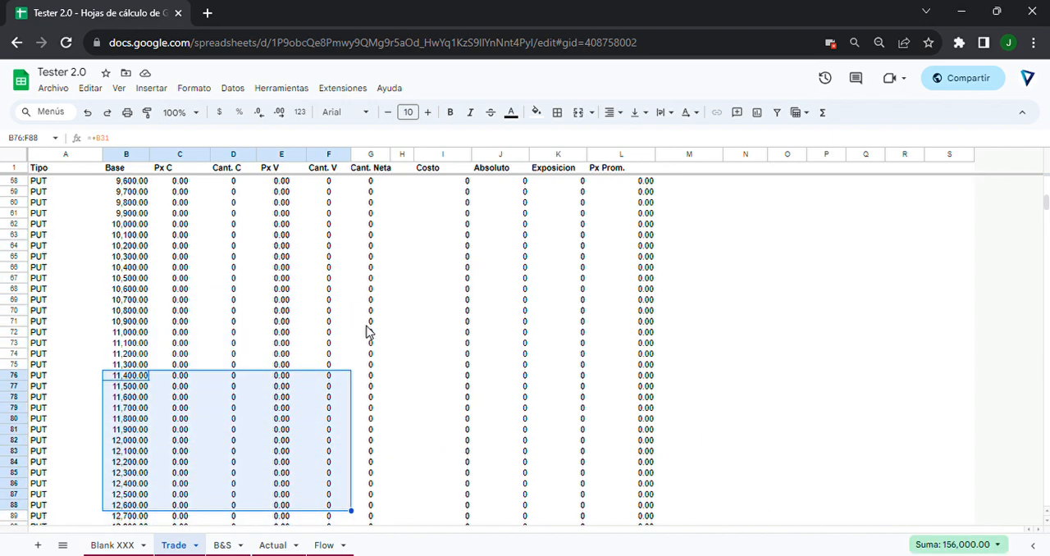
# Examine the trade entry table with Type, Quantity, Strike, Price and Amount columns below the totals.
pyautogui.scroll(-2, 385, 321)
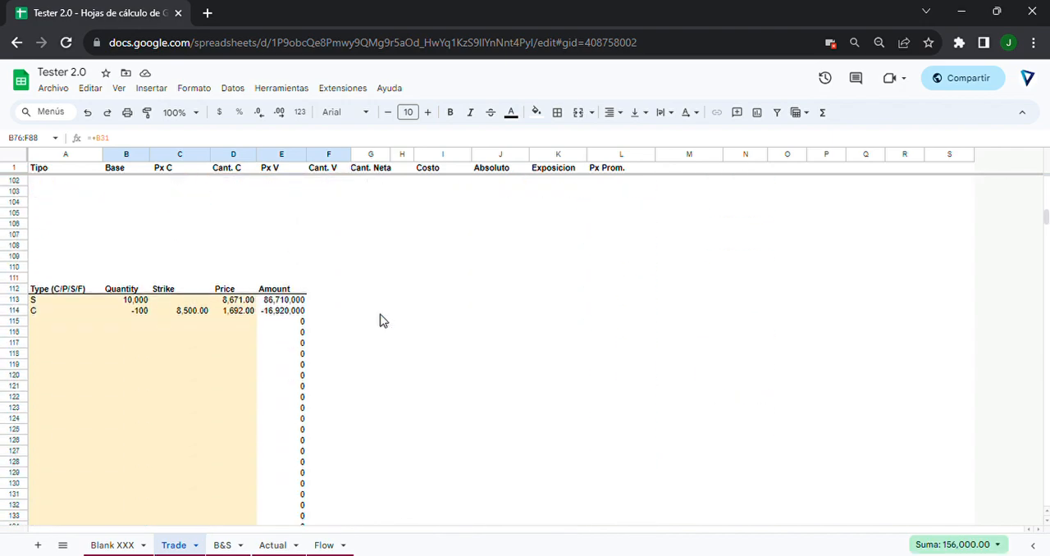
pyautogui.moveTo(47, 262); pyautogui.dragTo(216, 368)
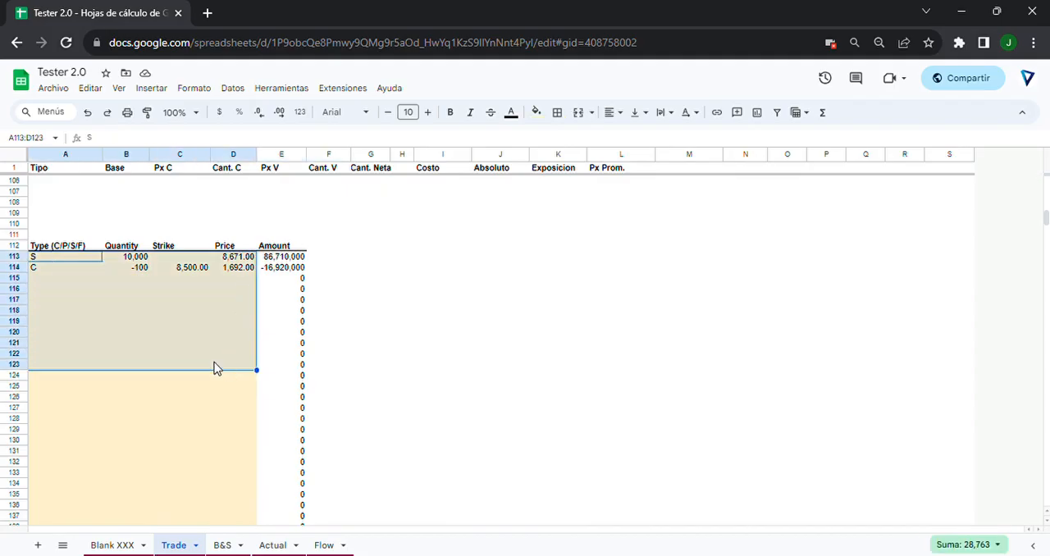
pyautogui.click(57, 296)
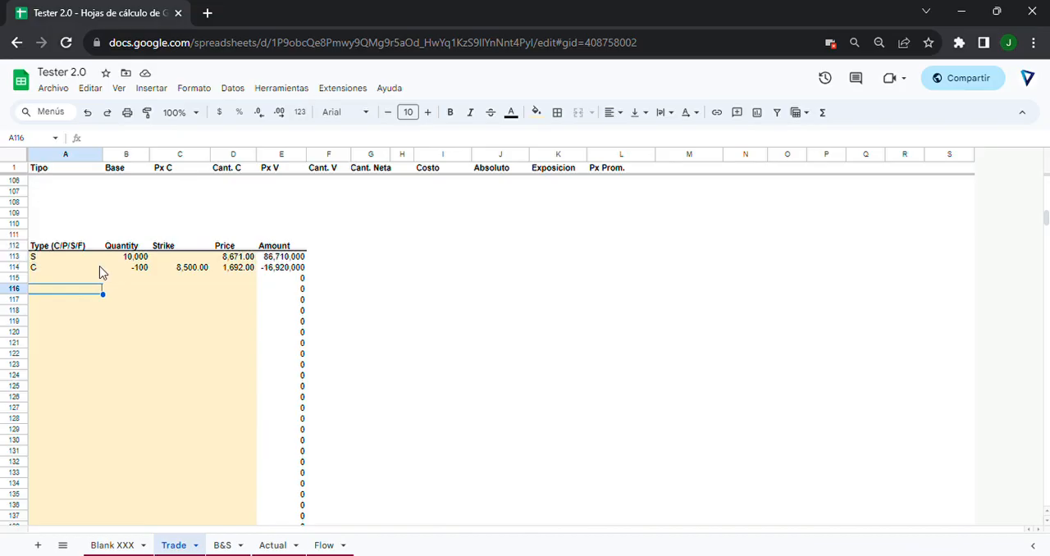
pyautogui.click(188, 364)
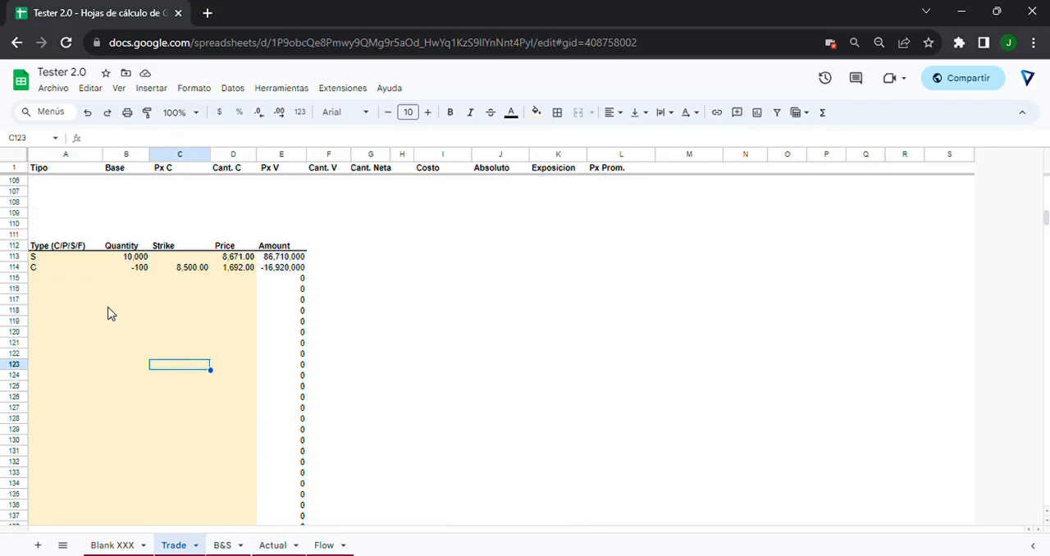
# Inspect the type, quantity, strike and price cells of the S trade in row 113.
pyautogui.click(45, 259)
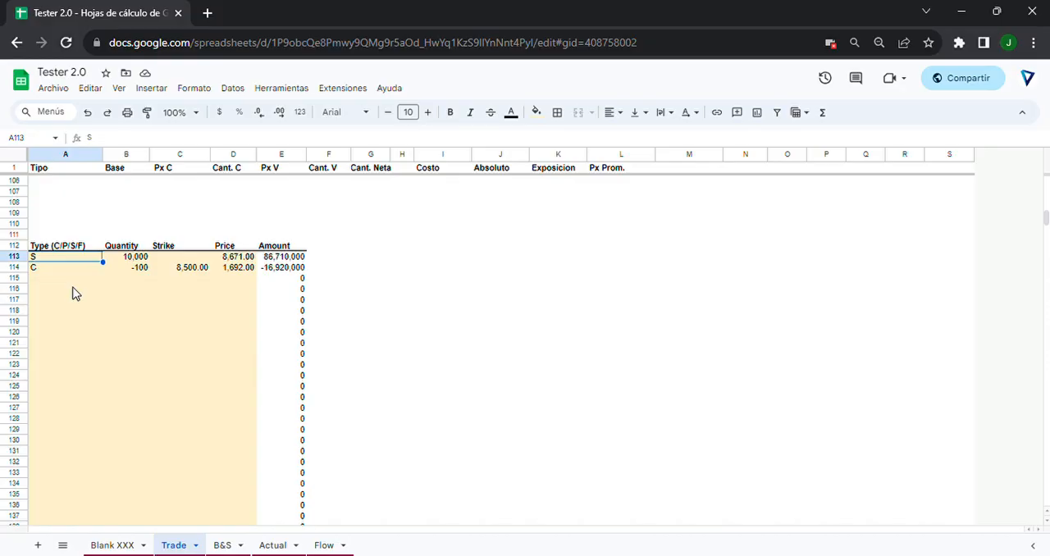
pyautogui.press('Right')
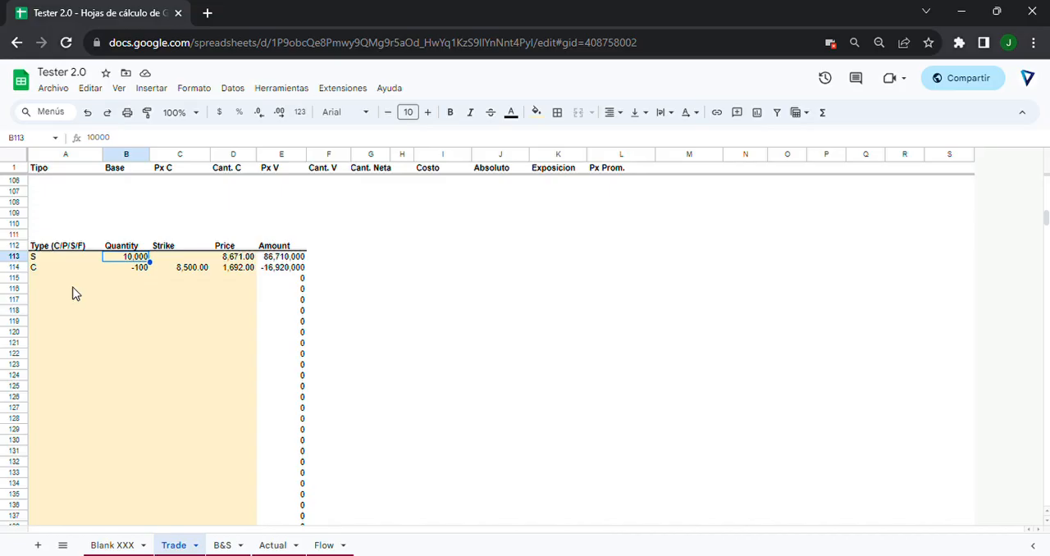
pyautogui.press('Right')
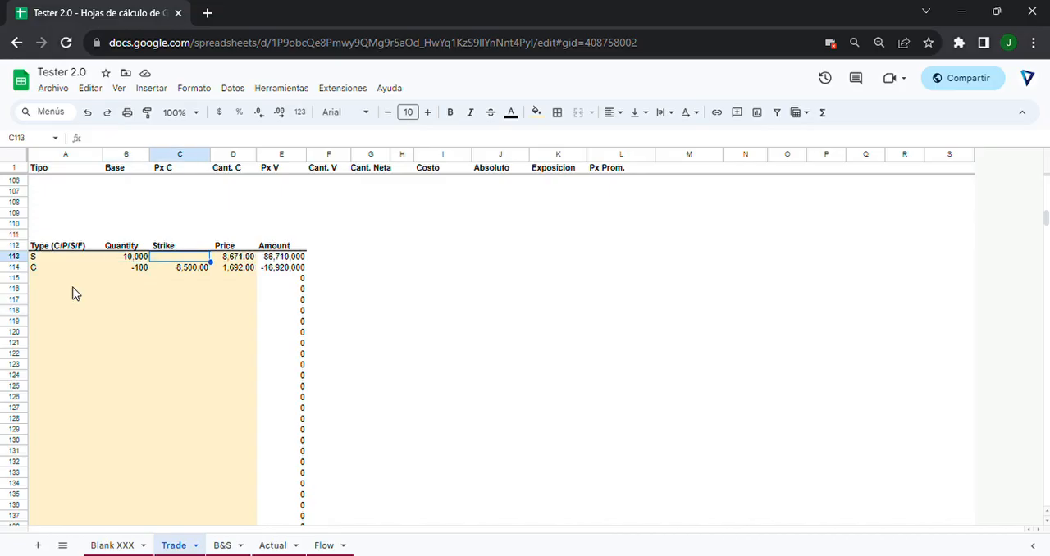
pyautogui.press('Right')
pyautogui.press('Down')
pyautogui.press('Up')
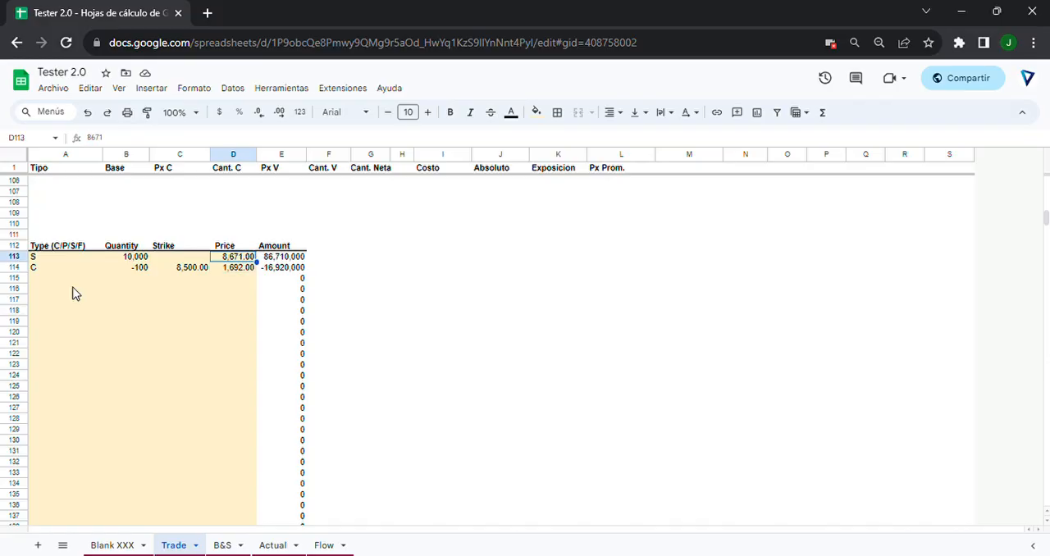
pyautogui.press('Left')
pyautogui.press('Left')
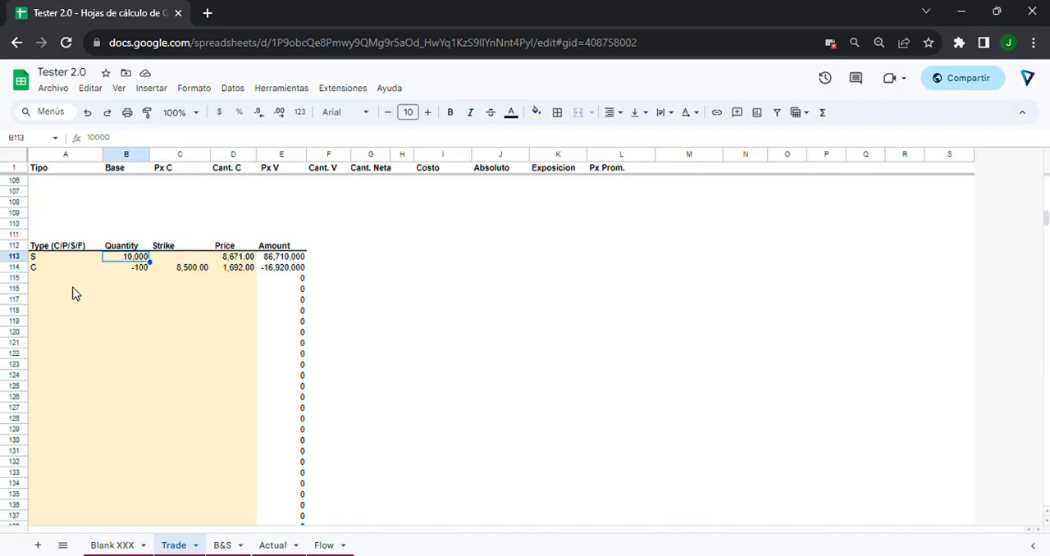
pyautogui.click(34, 258)
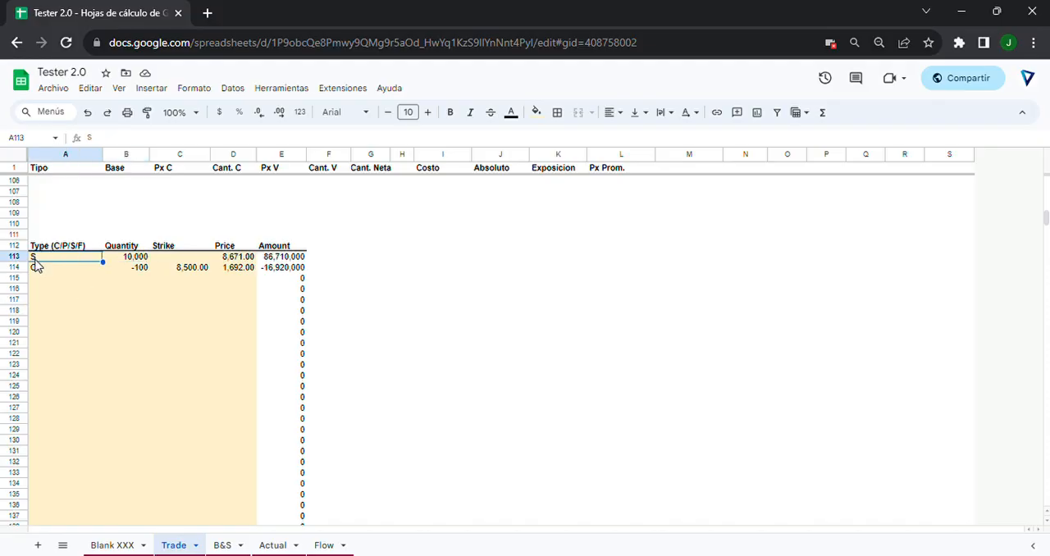
pyautogui.click(135, 258)
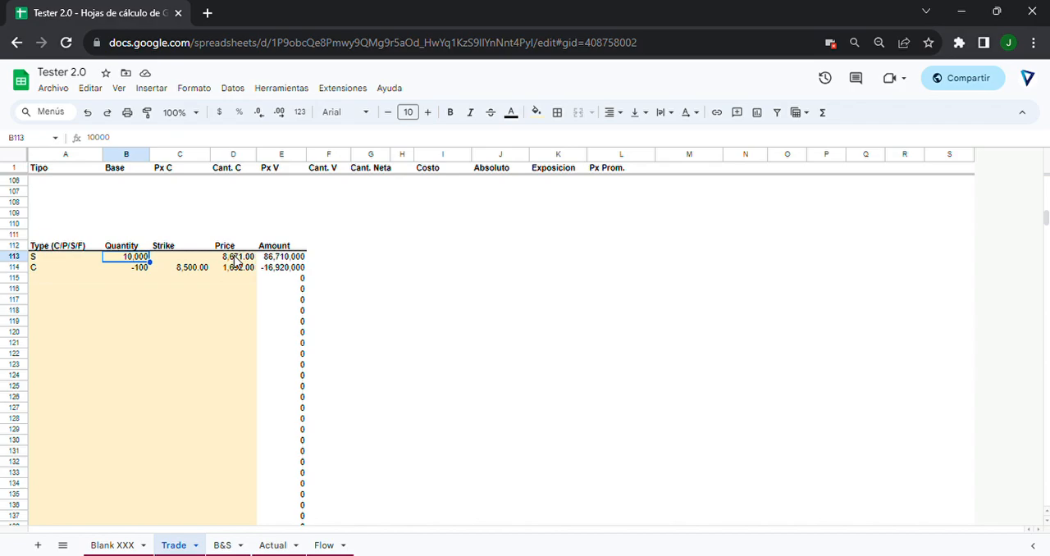
# Inspect the S trade's price and the quantity, strike and price cells of the C trade in row 114.
pyautogui.click(236, 259)
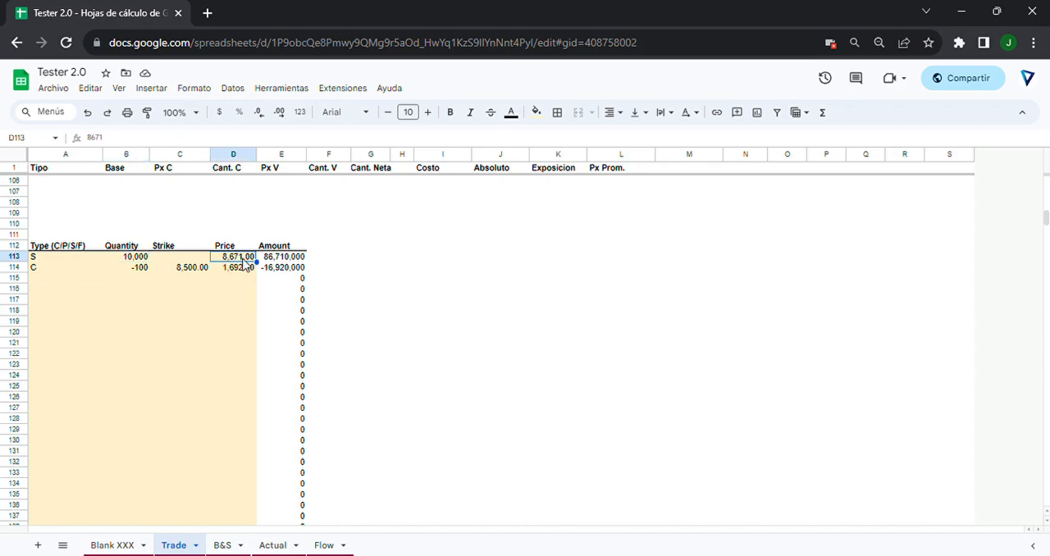
pyautogui.click(35, 269)
pyautogui.click(141, 258)
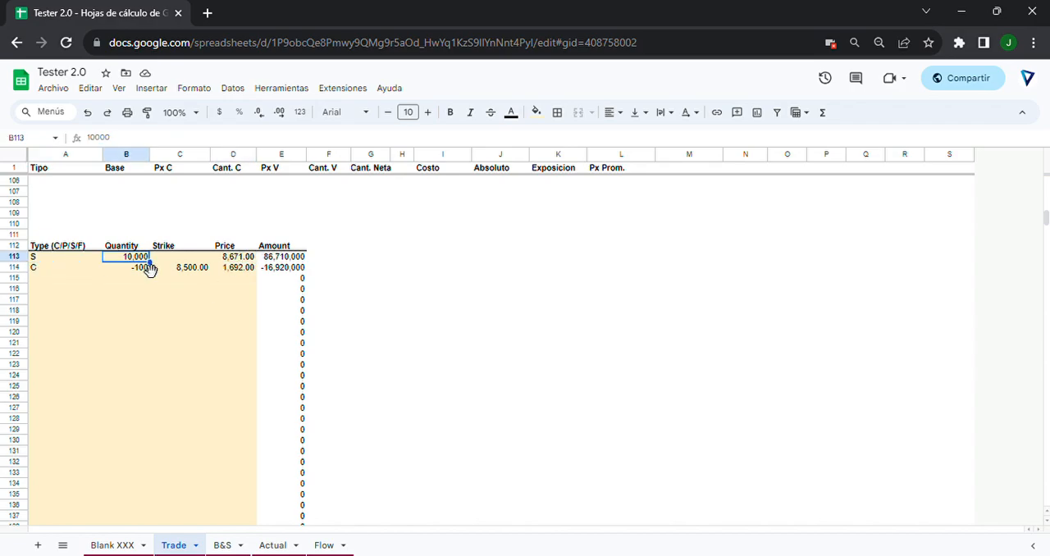
pyautogui.click(144, 268)
pyautogui.click(195, 269)
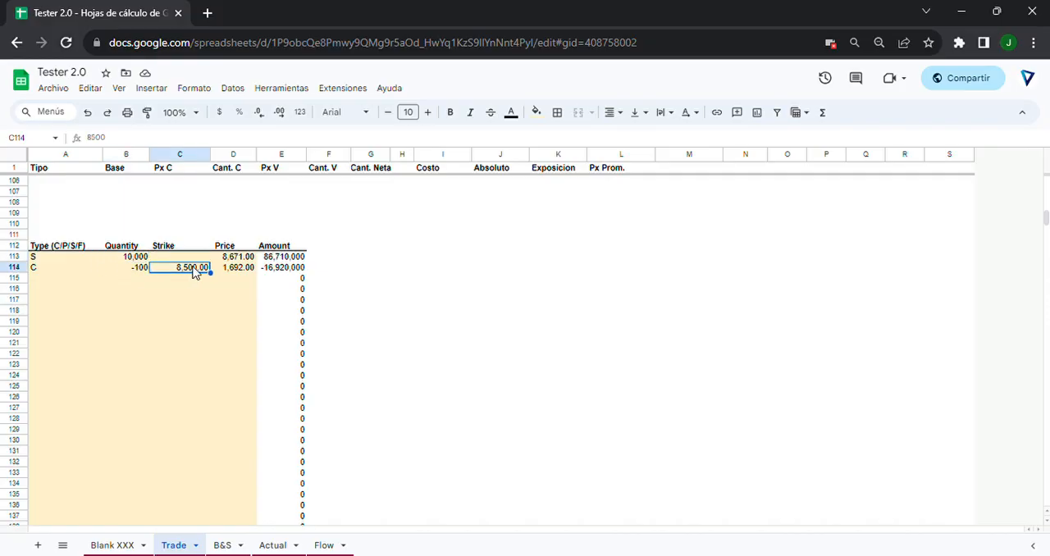
pyautogui.click(227, 271)
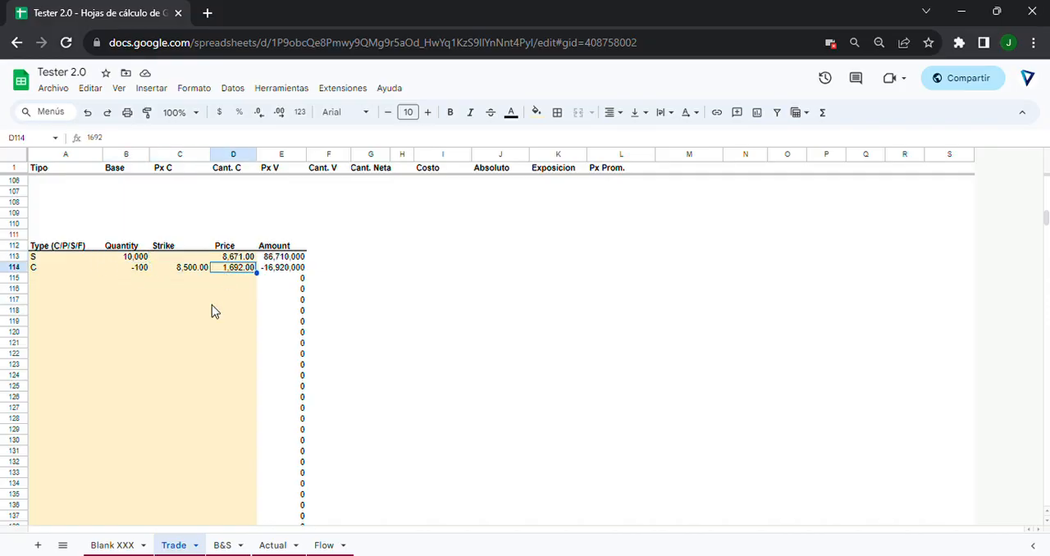
# Check the Option Size and Future Size parameters on the Blank XXX sheet, selecting G44:G45.
pyautogui.click(127, 545)
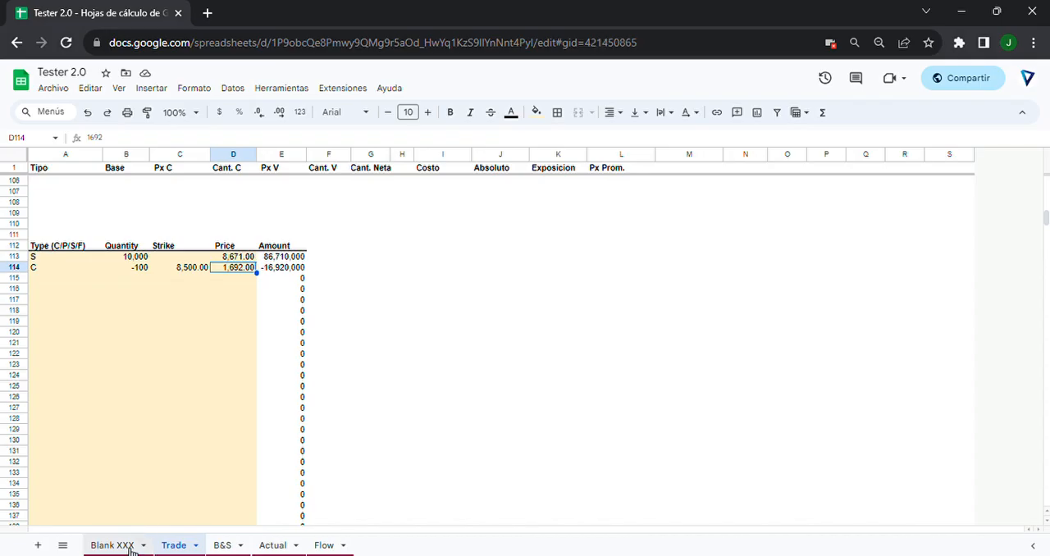
pyautogui.moveTo(310, 287); pyautogui.dragTo(416, 299)
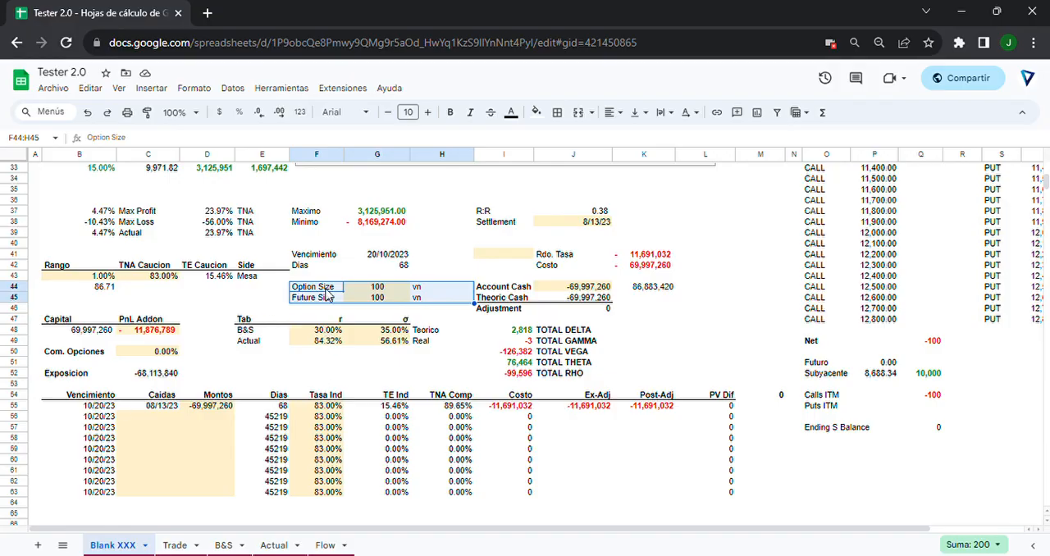
pyautogui.click(365, 287)
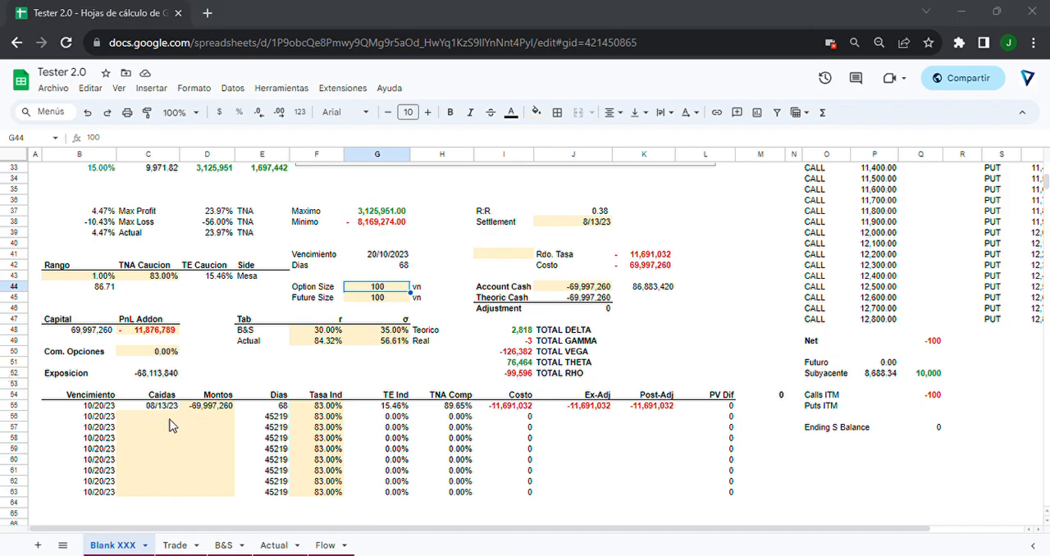
pyautogui.click(385, 302)
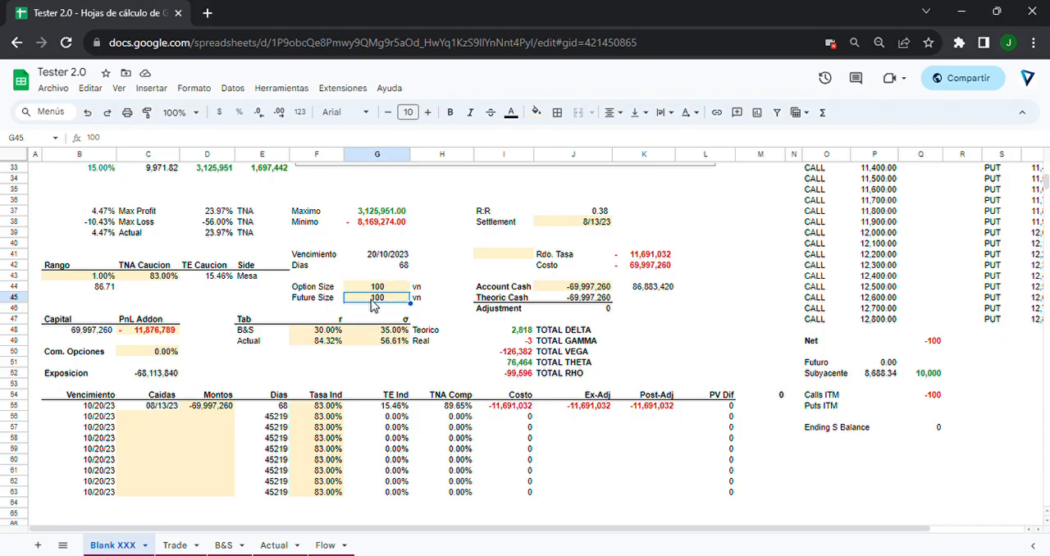
pyautogui.click(379, 289)
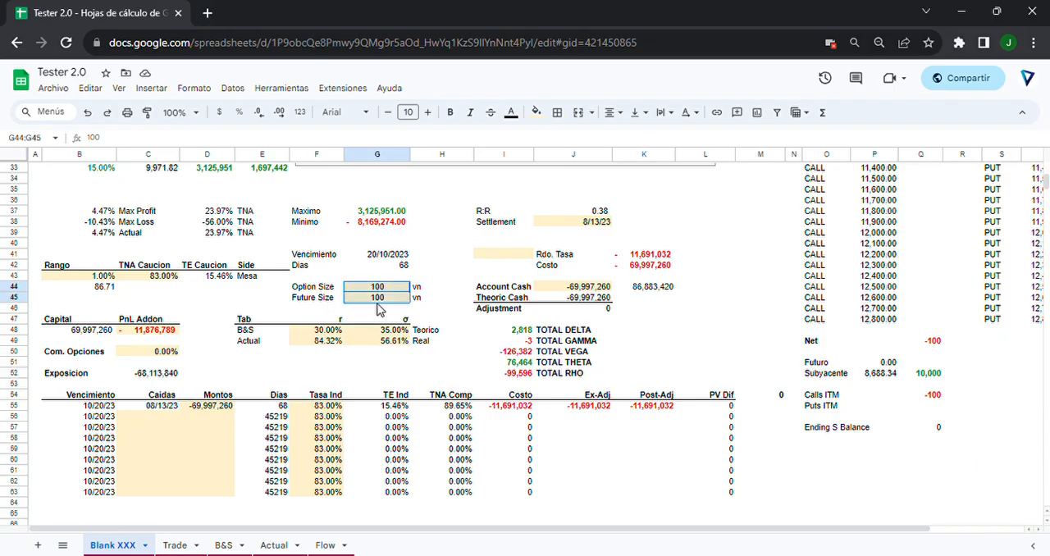
pyautogui.moveTo(377, 289); pyautogui.dragTo(381, 300)
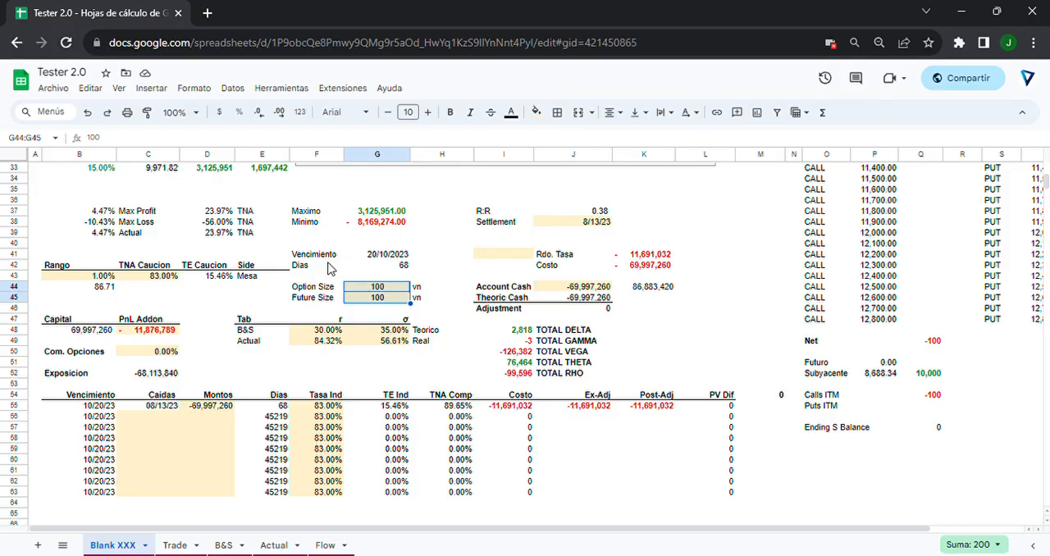
# Compare the Trade sheet entries in A113:D114 with the Cant. V and Px V cells of the first CALL row.
pyautogui.click(175, 545)
pyautogui.moveTo(37, 257); pyautogui.dragTo(237, 270)
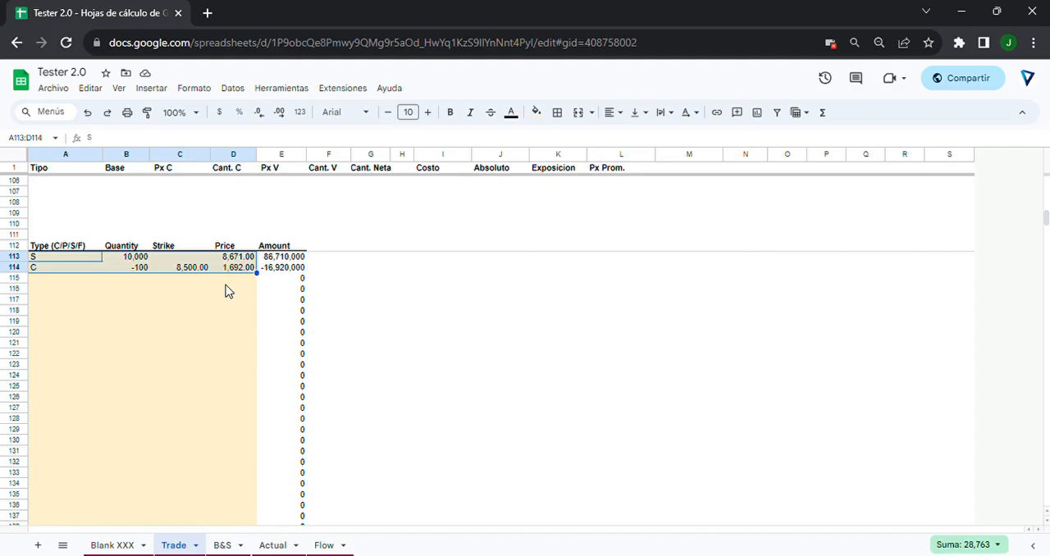
pyautogui.scroll(3, 172, 400)
pyautogui.scroll(15, 173, 400)
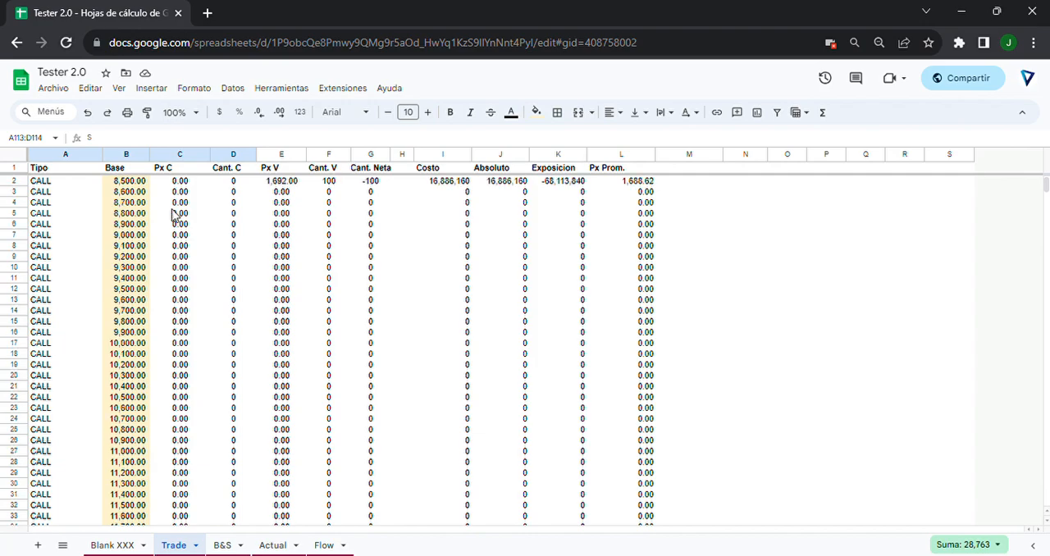
pyautogui.moveTo(51, 181); pyautogui.dragTo(176, 182)
pyautogui.click(329, 232)
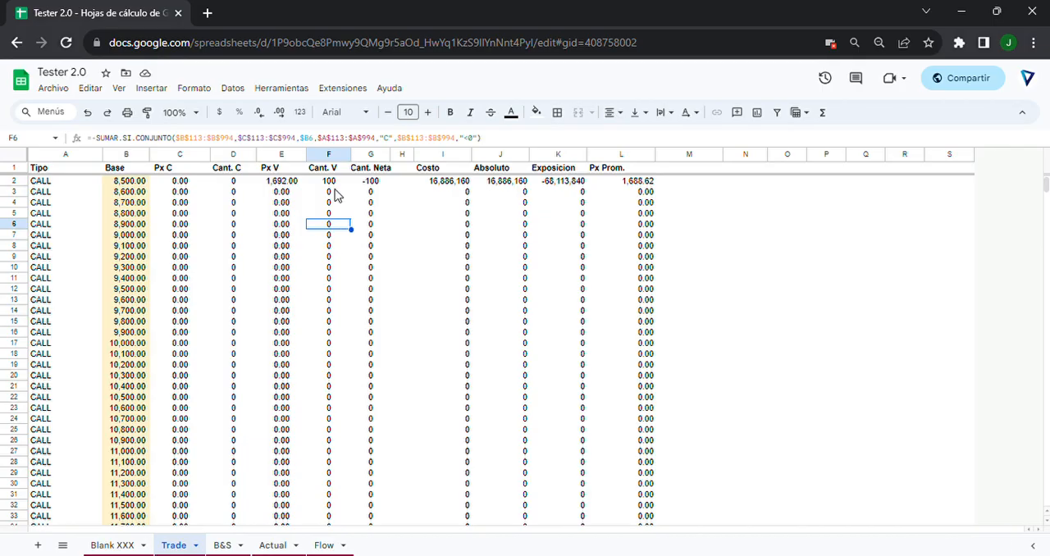
pyautogui.click(329, 181)
pyautogui.click(282, 181)
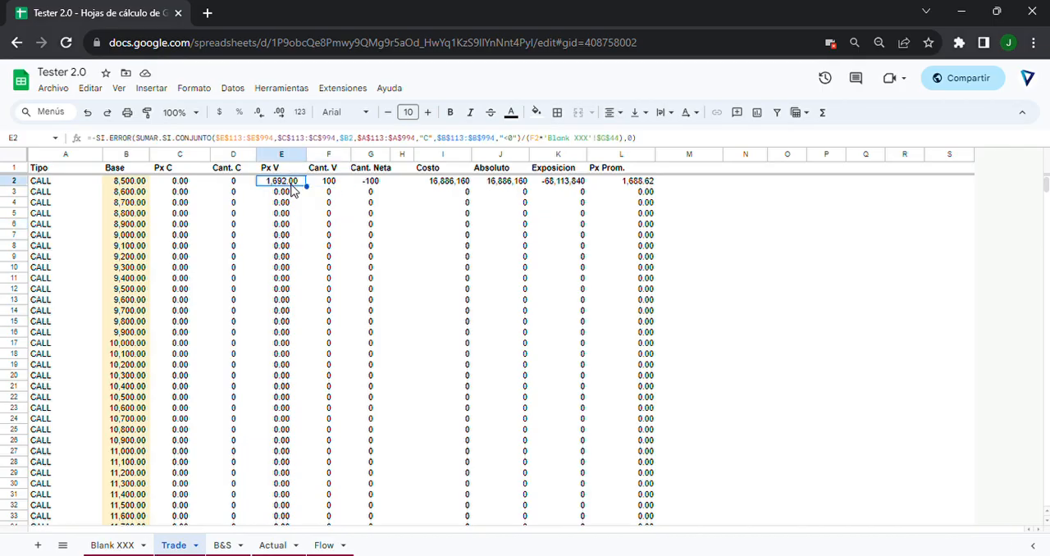
# Inspect the Base, Px V, Costo, Absoluto and Exposicion cells of the first CALL row.
pyautogui.click(144, 185)
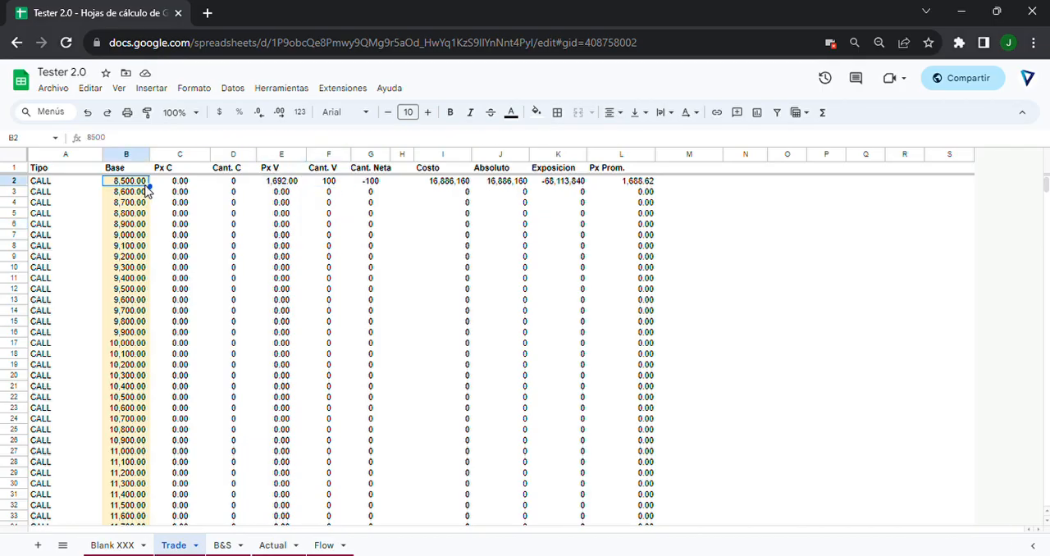
pyautogui.click(266, 185)
pyautogui.click(447, 184)
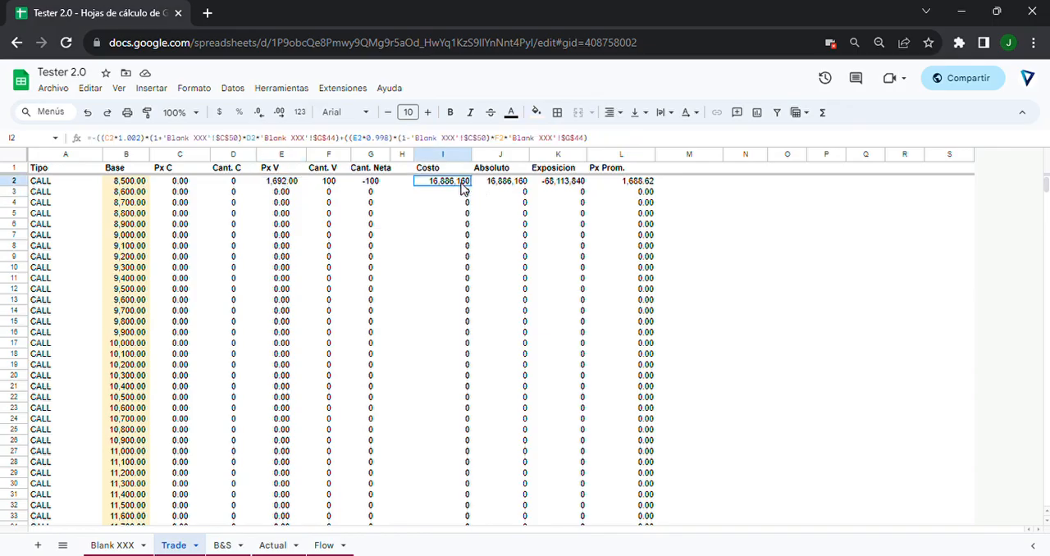
pyautogui.click(517, 185)
pyautogui.click(542, 183)
# Review the Trade sheet's PUT rows, the TOTAL row and the Options Capital and Underlying Capital lines.
pyautogui.scroll(-20, 541, 193)
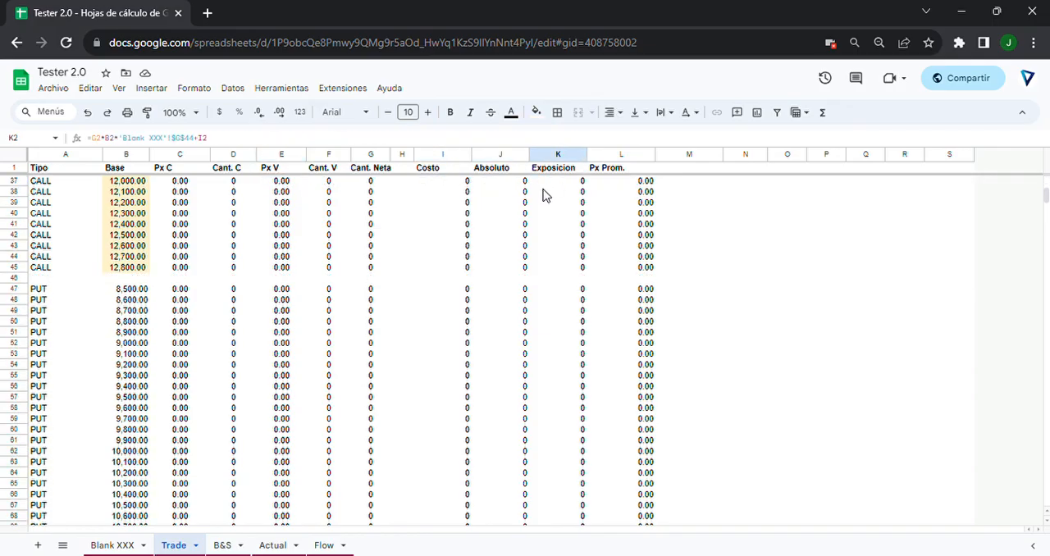
pyautogui.scroll(-5, 535, 201)
pyautogui.scroll(5, 256, 454)
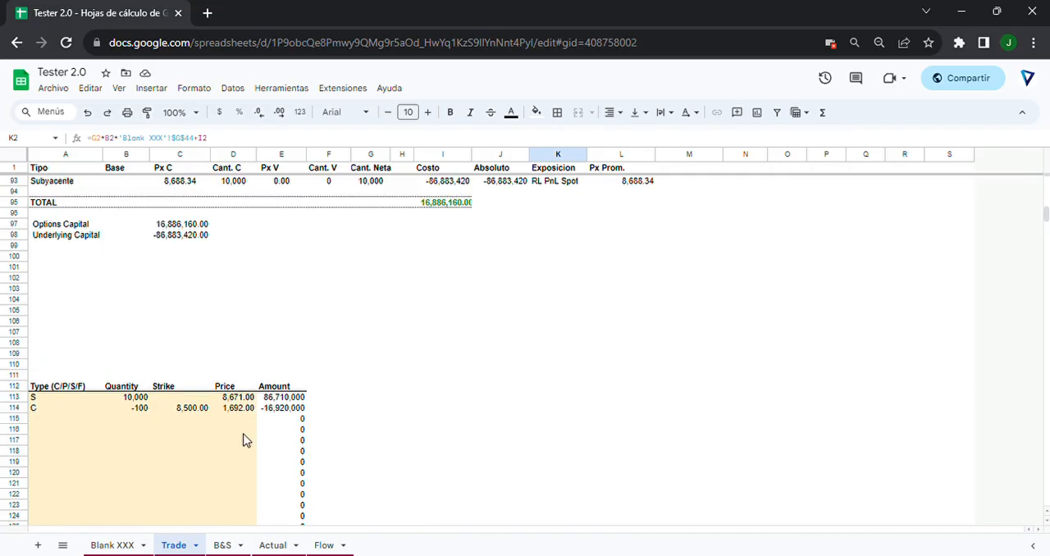
pyautogui.scroll(3, 255, 454)
# Examine the B&S sheet's variables, theoretical call and put prices, and the CALL and PUT Greeks.
pyautogui.click(222, 545)
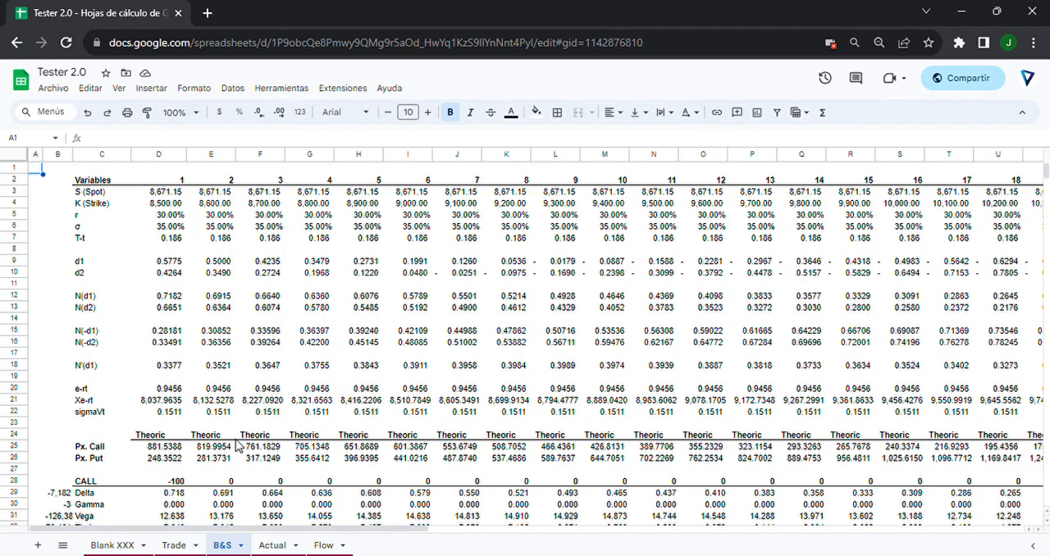
pyautogui.scroll(-3, 296, 420)
pyautogui.scroll(-5, 295, 420)
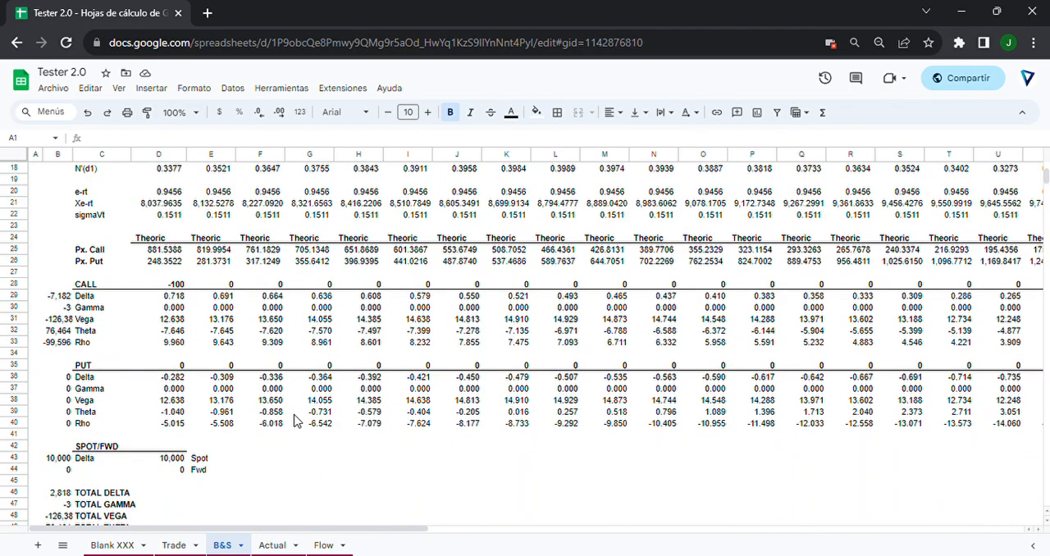
pyautogui.scroll(4, 250, 517)
pyautogui.scroll(2, 246, 527)
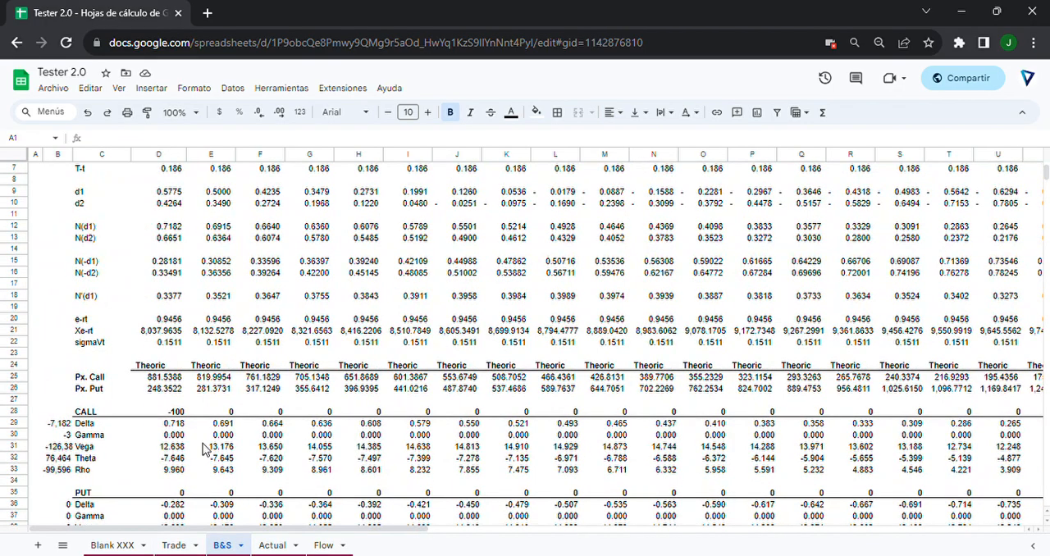
pyautogui.scroll(2, 506, 309)
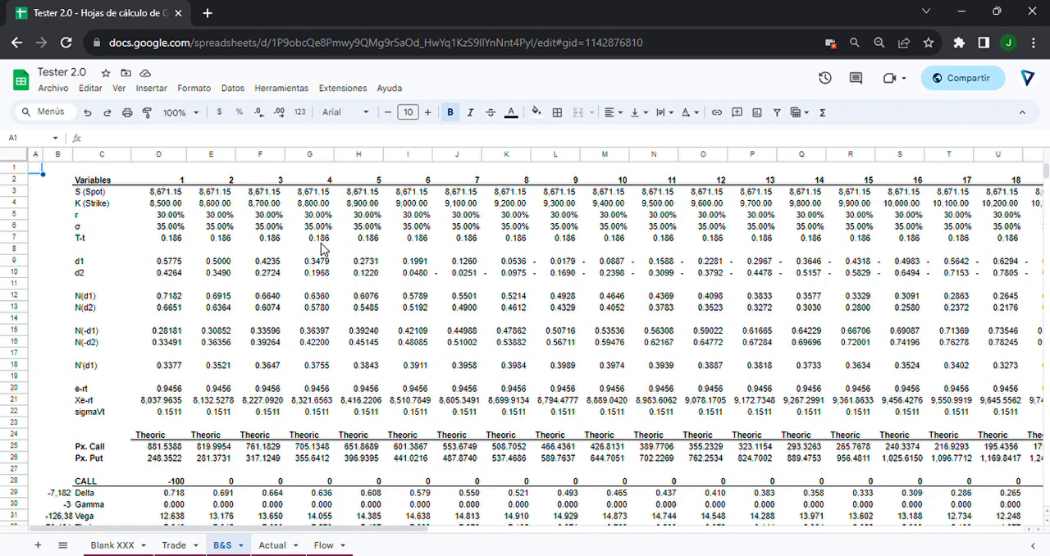
# Review the Greek totals from TOTAL DELTA to TOTAL RHO on Blank XXX, checking them against the B&S sheet.
pyautogui.click(113, 545)
pyautogui.scroll(-3, 189, 498)
pyautogui.scroll(3, 329, 411)
pyautogui.click(599, 332)
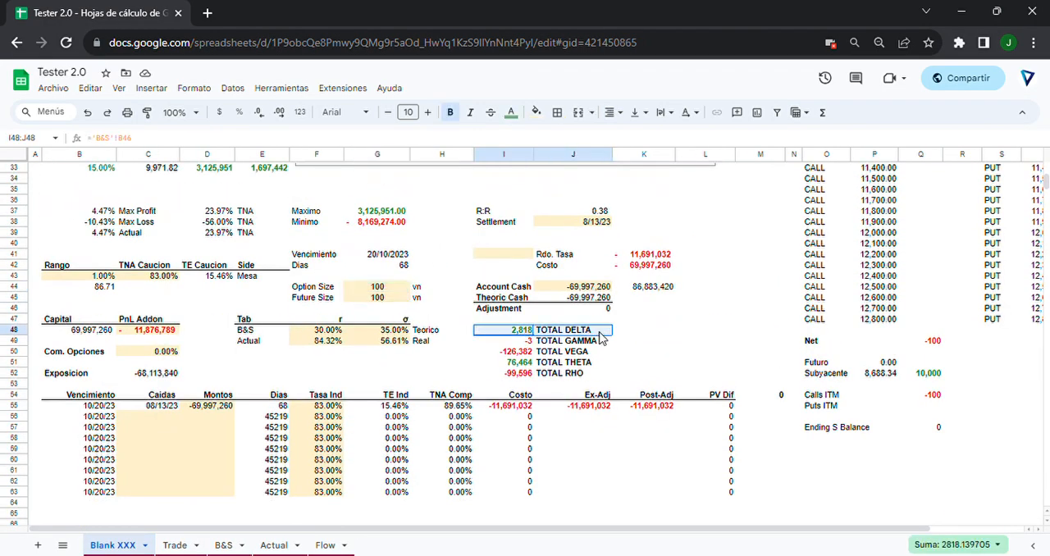
pyautogui.moveTo(601, 337); pyautogui.dragTo(600, 378)
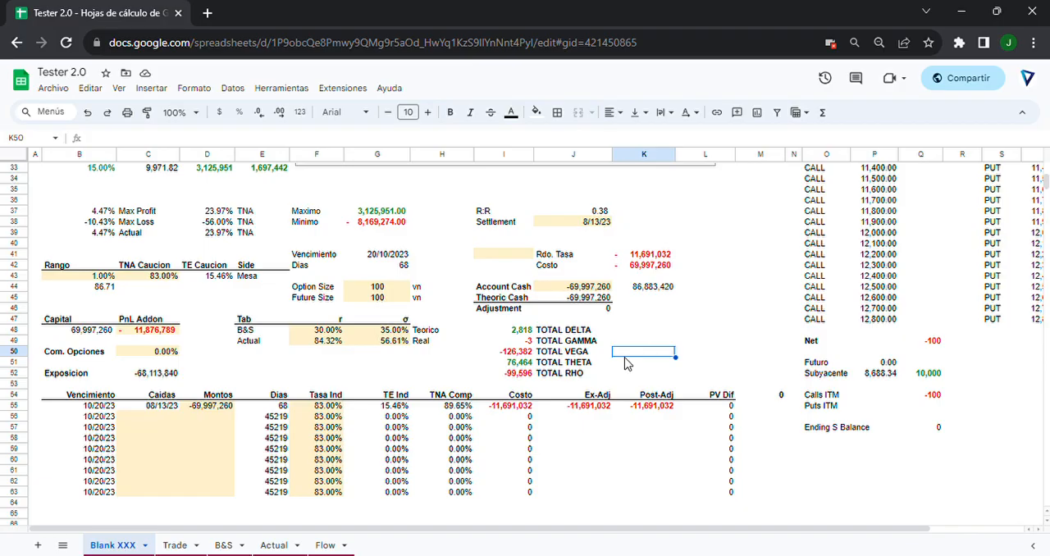
pyautogui.click(218, 545)
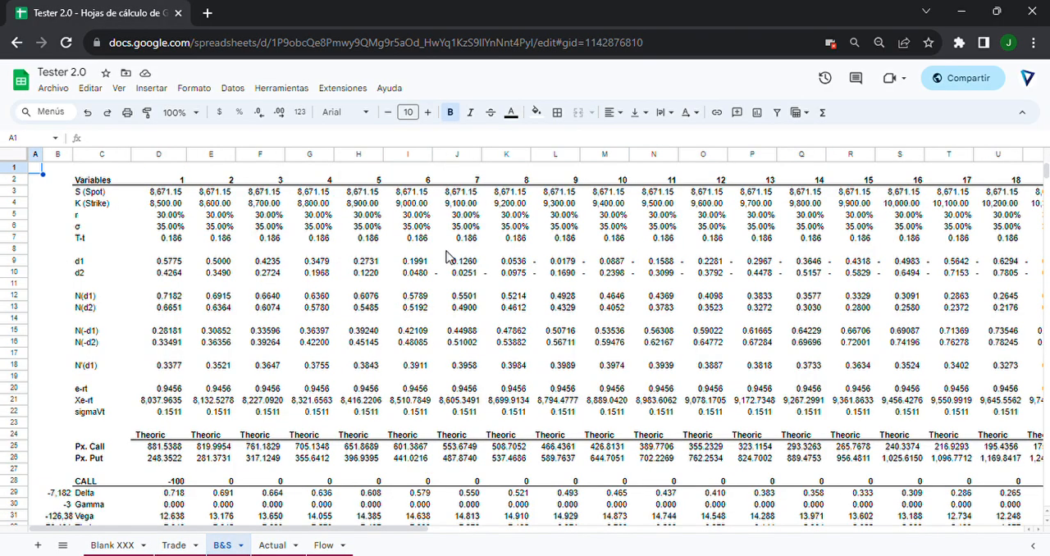
pyautogui.click(108, 544)
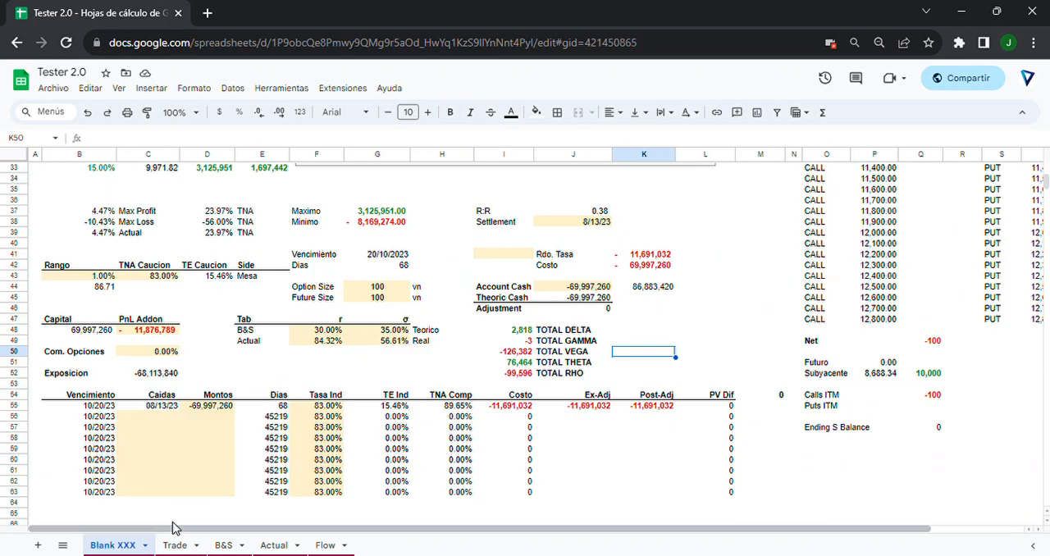
# Examine the r, σ and Teorico cells of the B&S row in the Blank XXX parameters.
pyautogui.moveTo(243, 334); pyautogui.dragTo(419, 334)
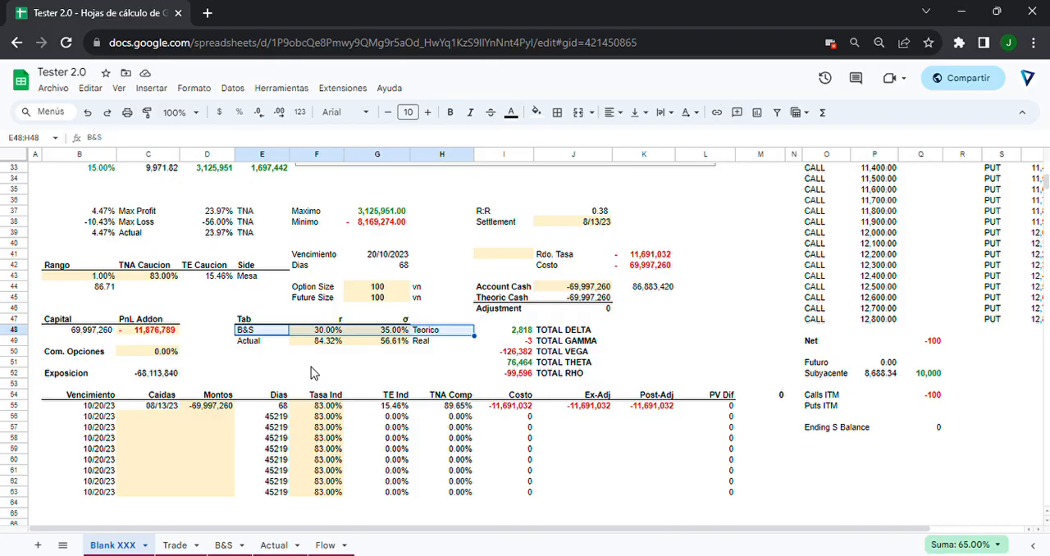
pyautogui.press('Right')
pyautogui.press('Right')
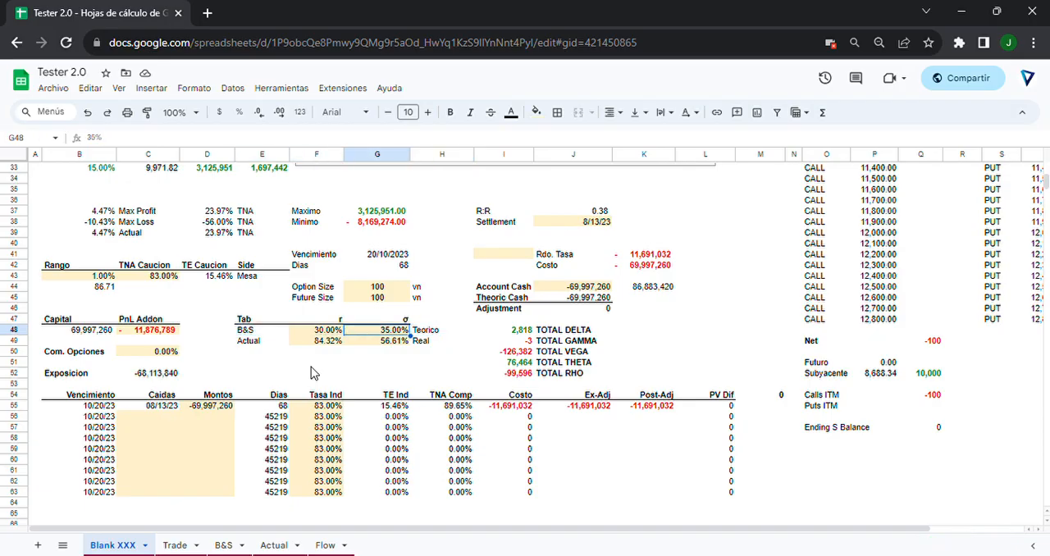
pyautogui.hotkey('shift', 'Right')
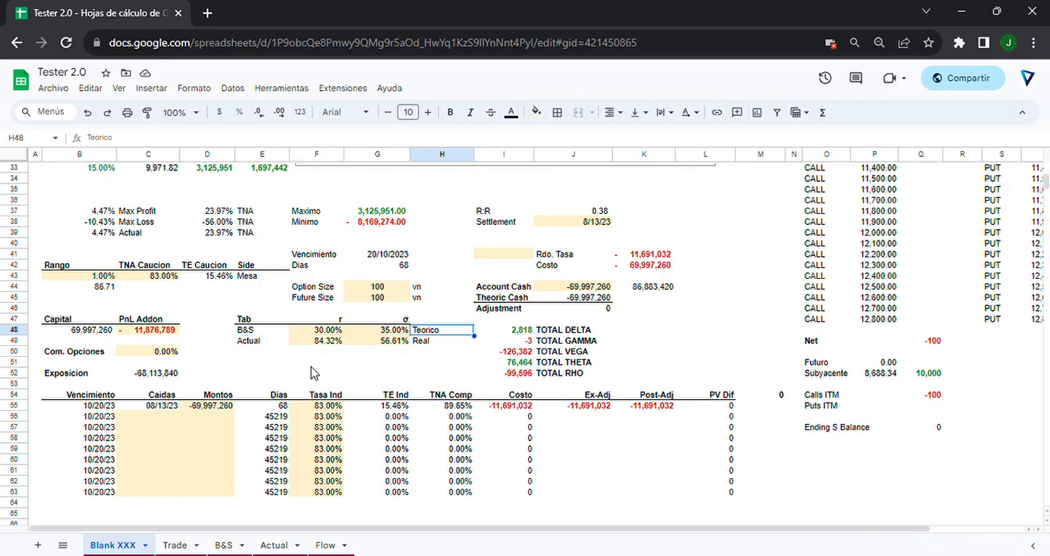
pyautogui.hotkey('shift', 'Left')
pyautogui.hotkey('shift', 'Left')
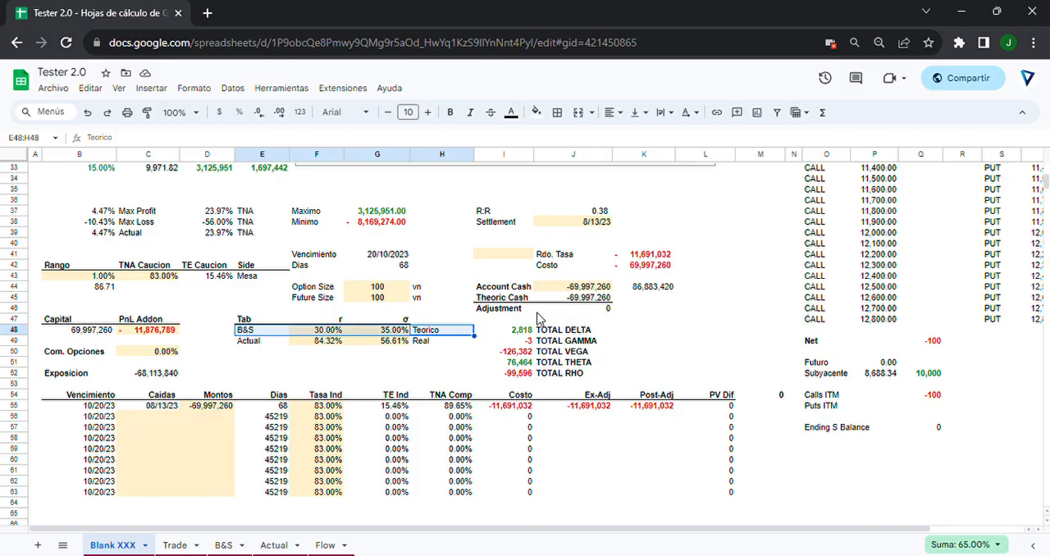
pyautogui.click(433, 362)
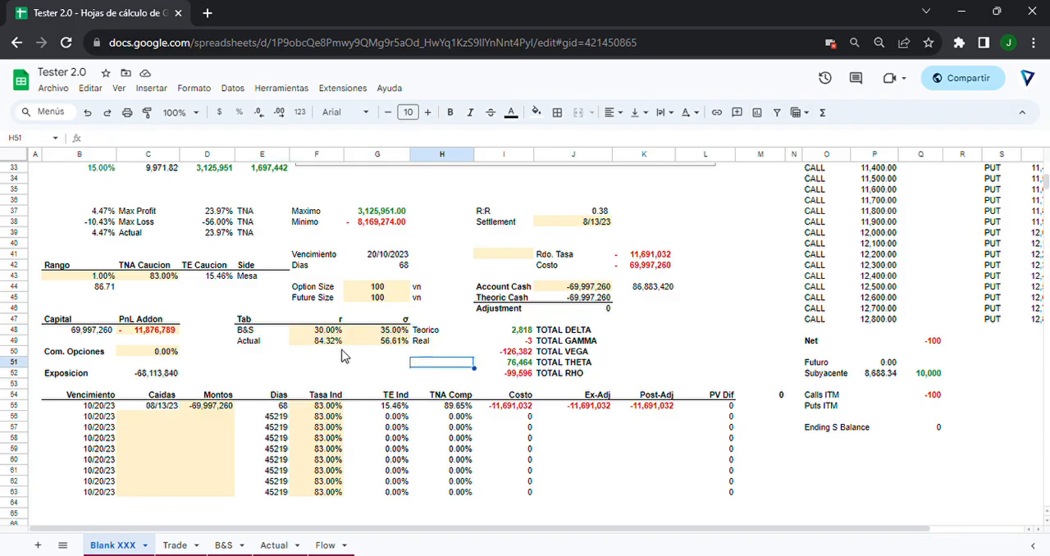
pyautogui.moveTo(320, 330); pyautogui.dragTo(420, 335)
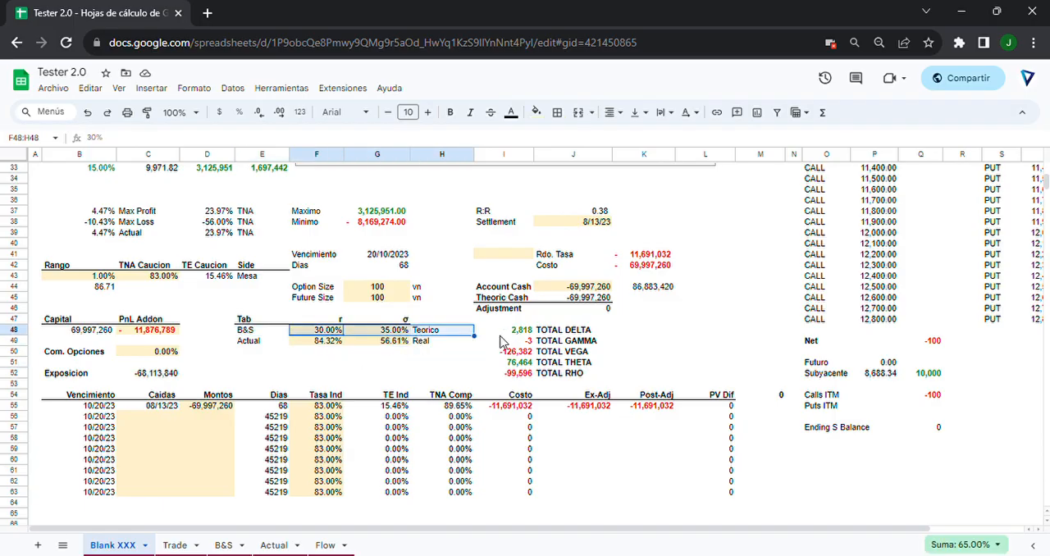
pyautogui.click(461, 364)
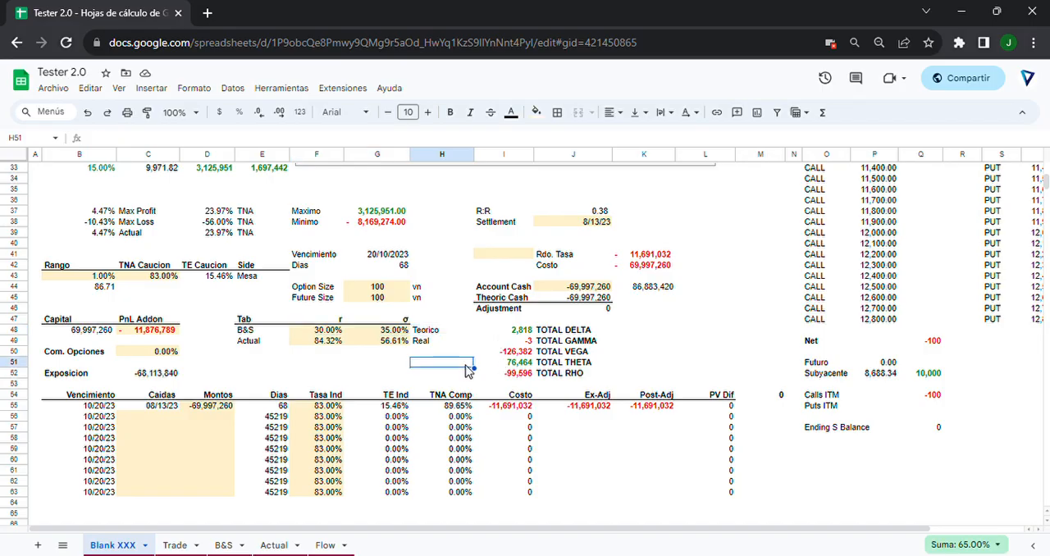
# Set the r rate of the B&S row in F48 to 45%.
pyautogui.moveTo(316, 331); pyautogui.dragTo(348, 337)
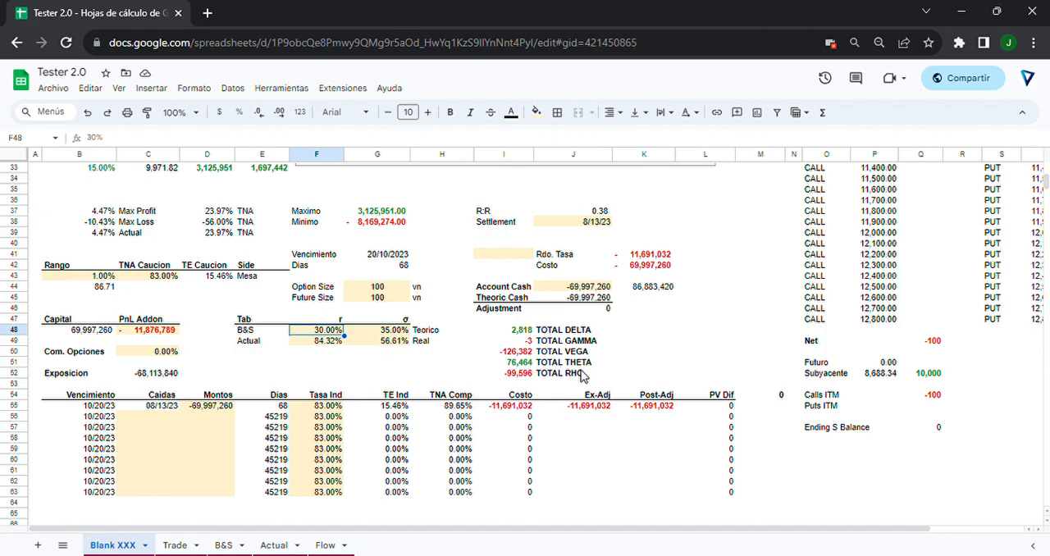
pyautogui.write('45')
pyautogui.press('Return')
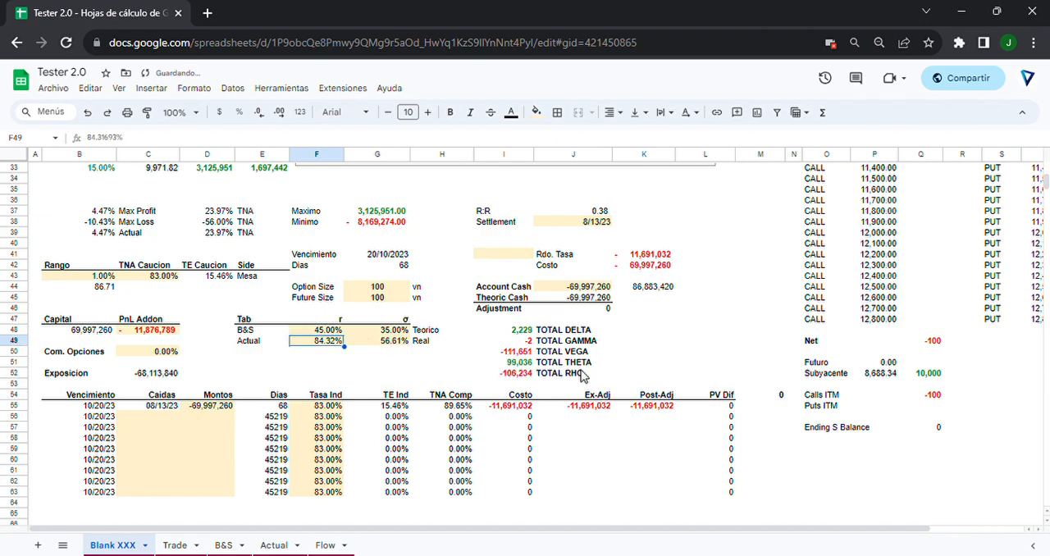
# Try r rates of 60% and 85% for the B&S row in F48.
pyautogui.press('Up')
pyautogui.write('60')
pyautogui.press('Return')
pyautogui.press('Up')
pyautogui.write('85')
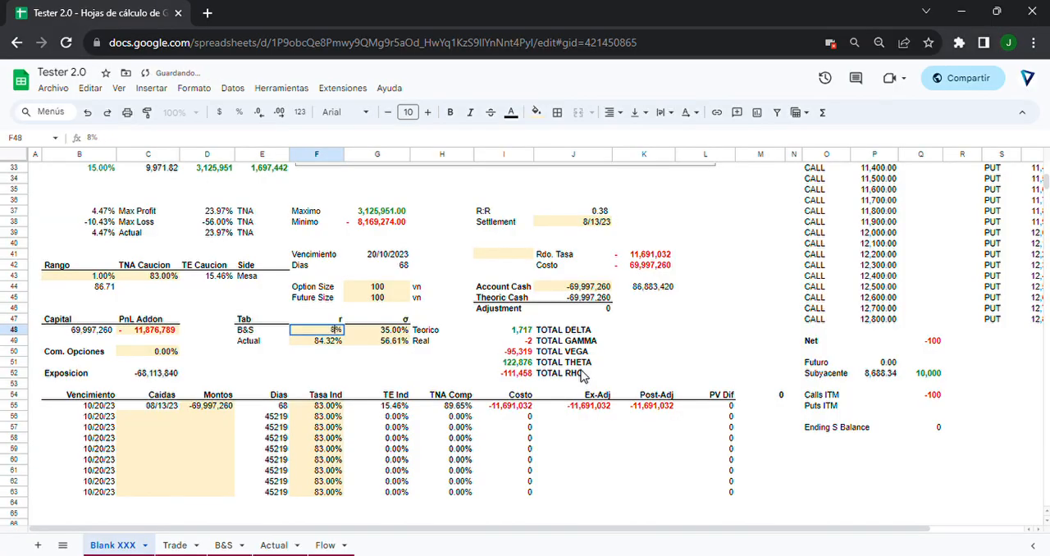
pyautogui.press('Return')
# Set the B&S row's r rate in F48 to 30%.
pyautogui.press('Up')
pyautogui.write('30')
pyautogui.press('Return')
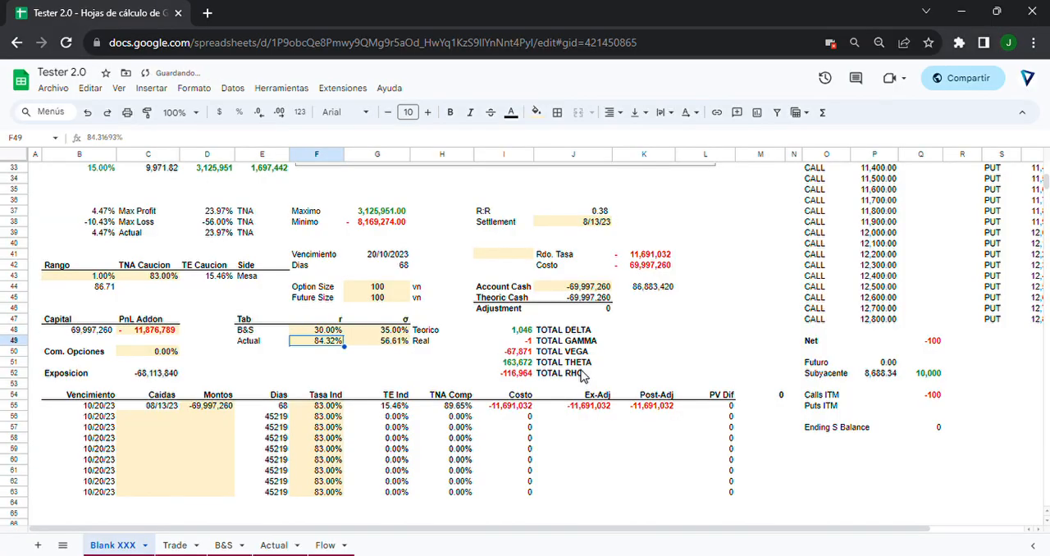
# Try a σ of 50% for the B&S row in G48.
pyautogui.press('Right')
pyautogui.press('Up')
pyautogui.write('50')
pyautogui.press('Return')
# Set the B&S row's σ in G48 to 65%.
pyautogui.press('Up')
pyautogui.write('65')
pyautogui.press('Return')
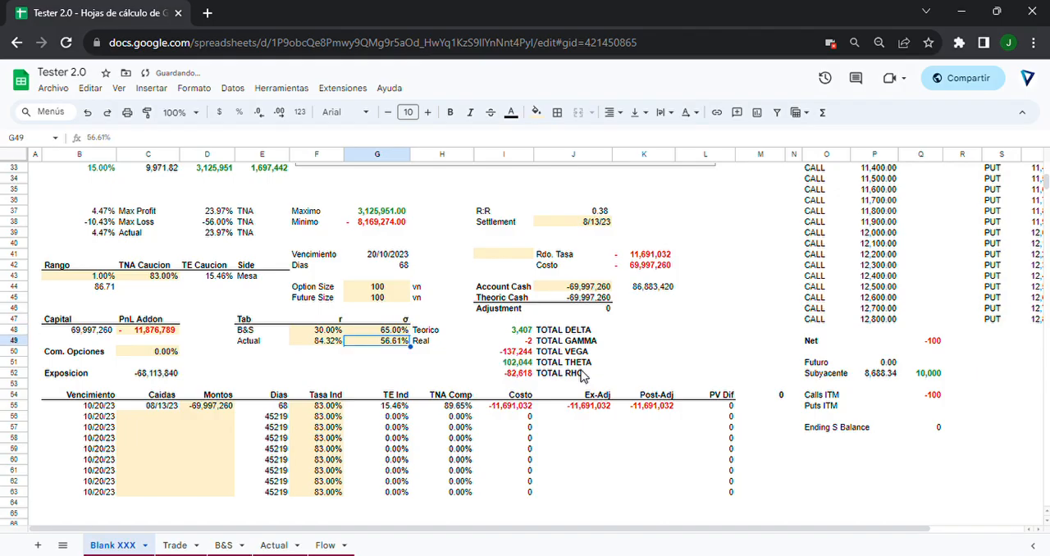
pyautogui.press('Left')
pyautogui.press('Up')
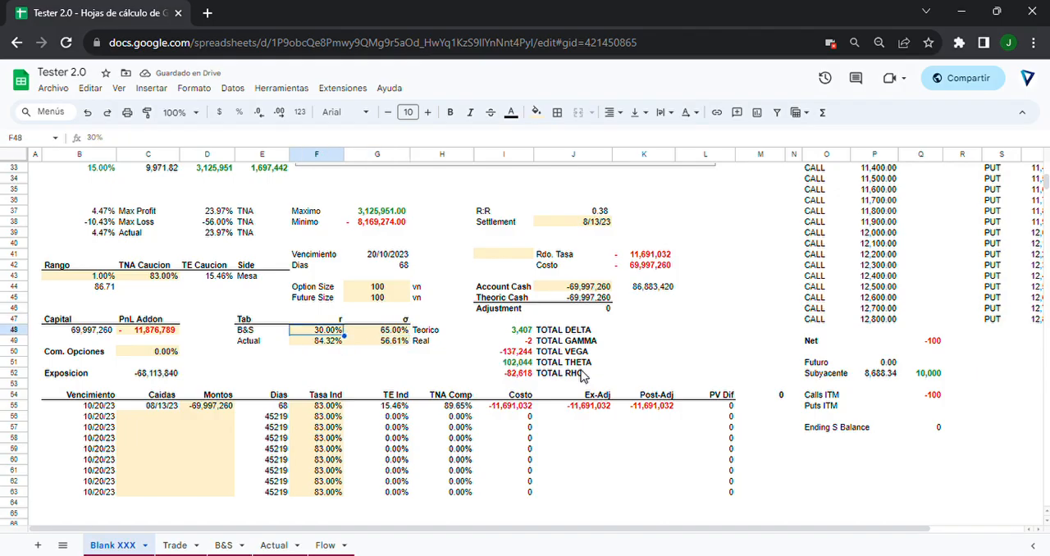
# Examine the Greek totals from TOTAL DELTA to TOTAL RHO, focusing on TOTAL DELTA and TOTAL GAMMA.
pyautogui.moveTo(501, 331); pyautogui.dragTo(564, 380)
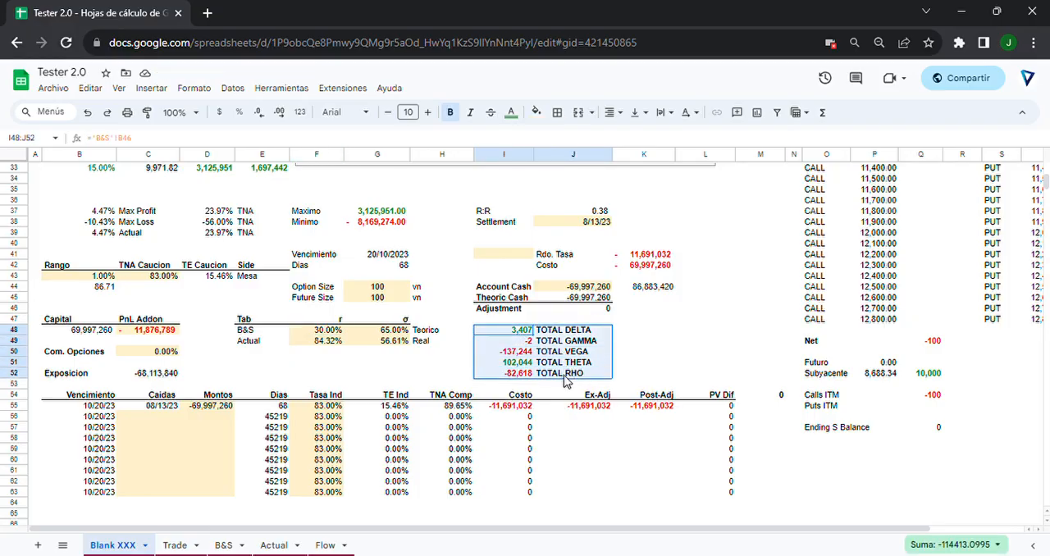
pyautogui.click(641, 352)
pyautogui.moveTo(542, 330); pyautogui.dragTo(591, 344)
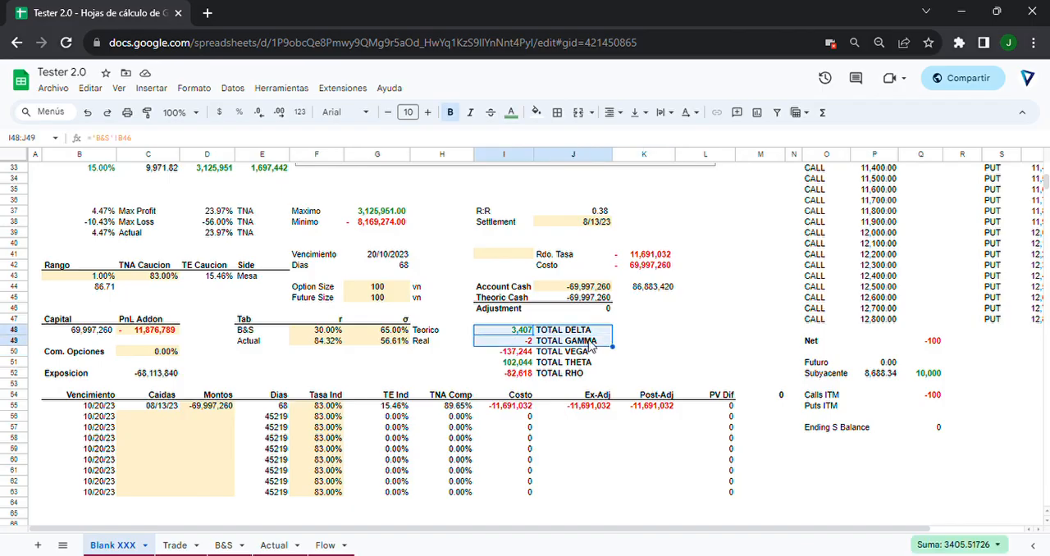
pyautogui.click(666, 329)
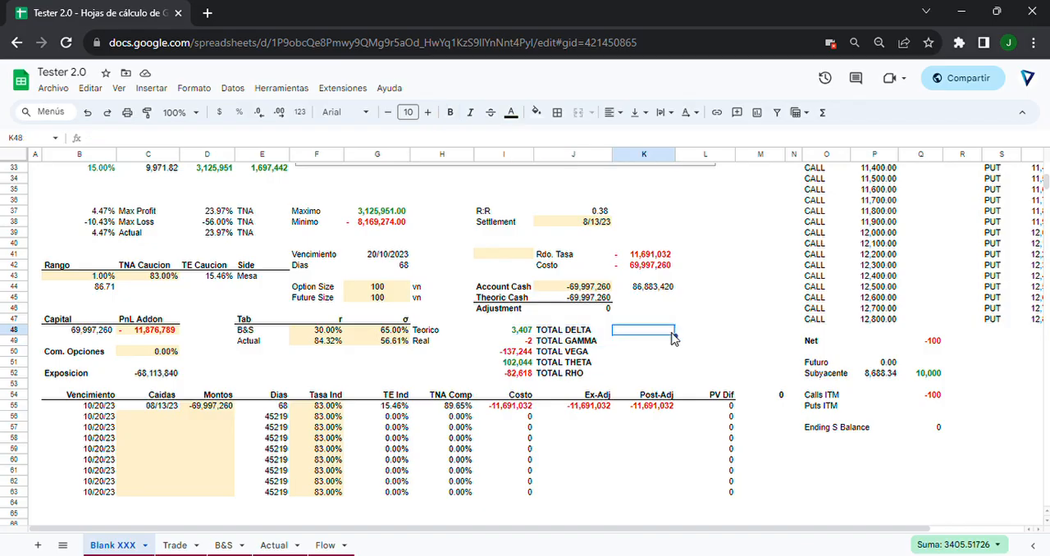
# Review the Actual sheet's variables and CALL values, comparing them with the B&S sheet.
pyautogui.click(271, 546)
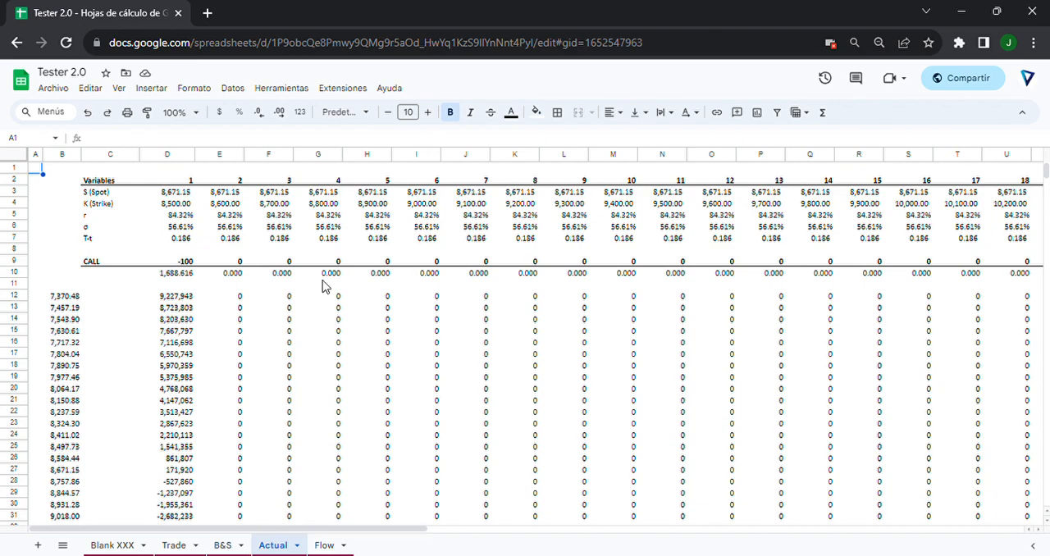
pyautogui.scroll(-3, 328, 345)
pyautogui.scroll(3, 314, 413)
pyautogui.click(232, 549)
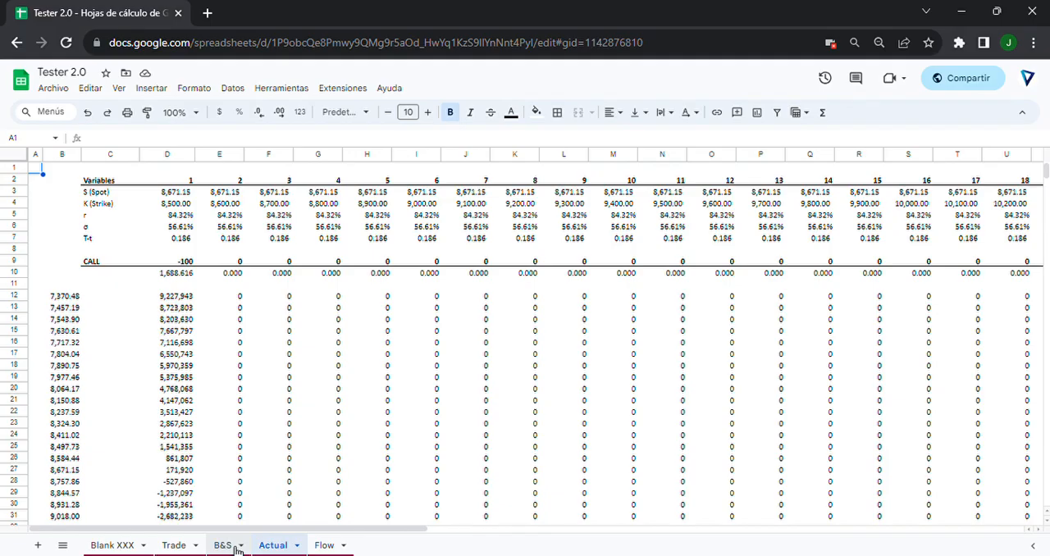
pyautogui.click(277, 548)
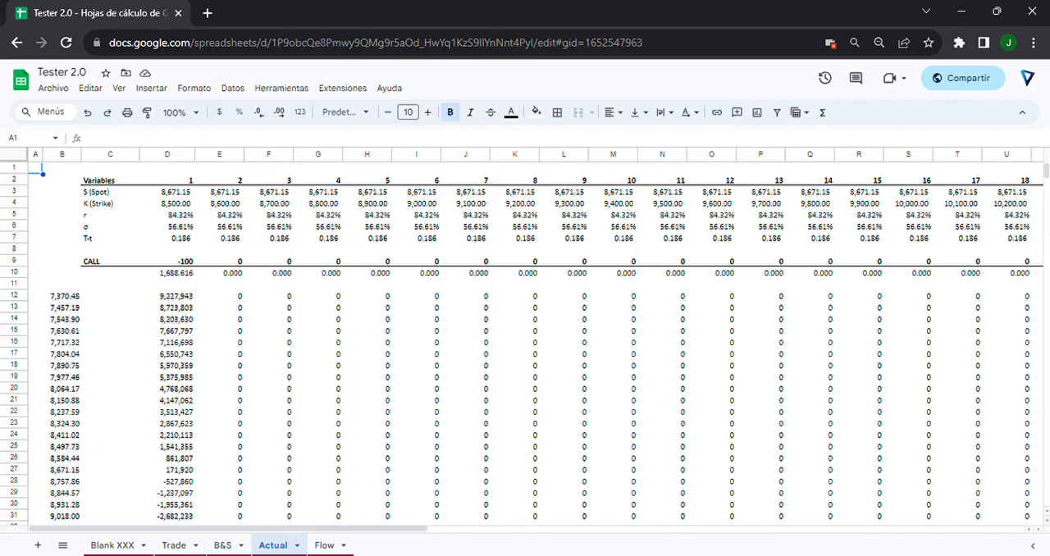
pyautogui.click(232, 550)
pyautogui.click(261, 547)
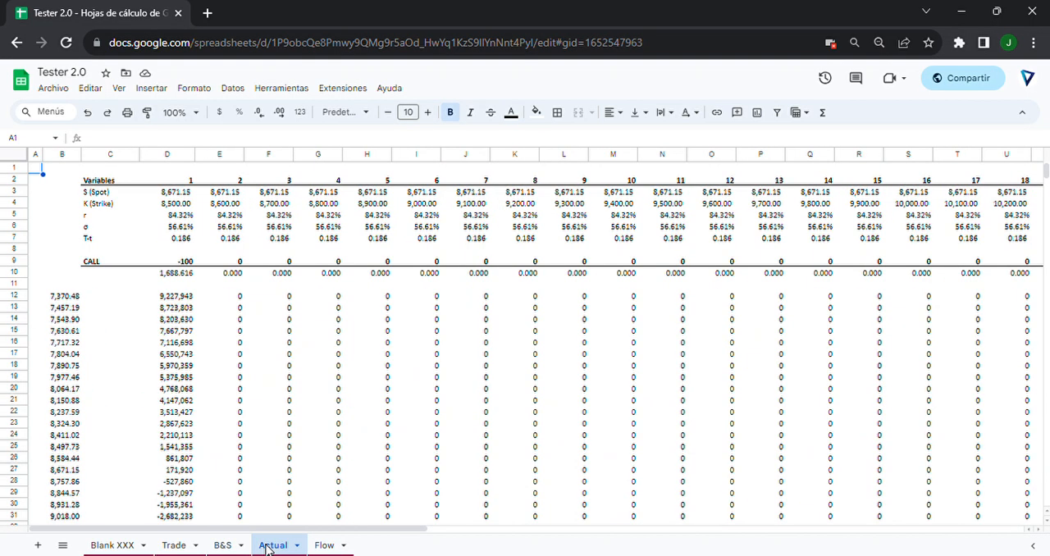
pyautogui.click(222, 545)
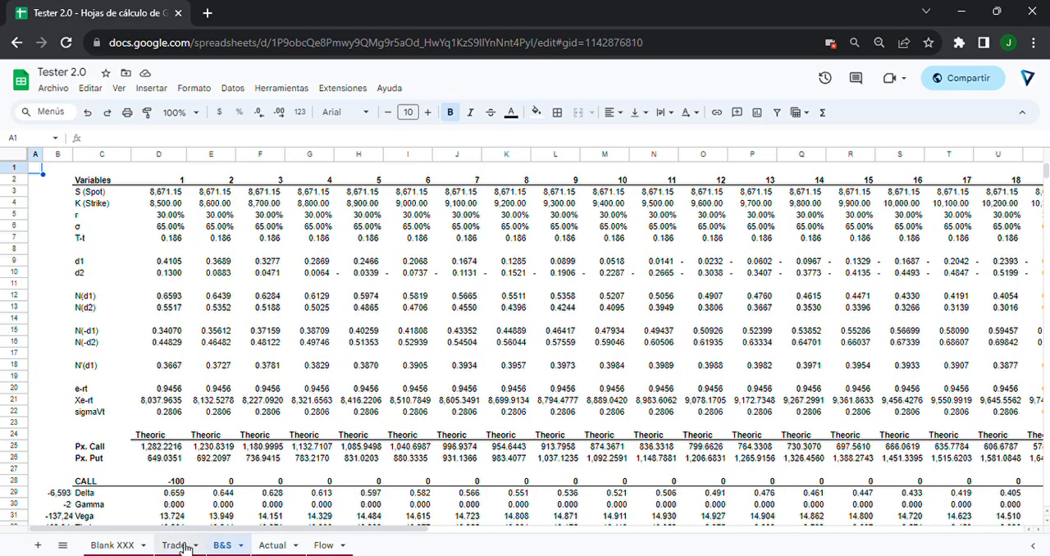
# Examine the Actual column E3:E33 on Blank XXX, including its cell in the 0.00% row.
pyautogui.click(123, 546)
pyautogui.scroll(10, 538, 412)
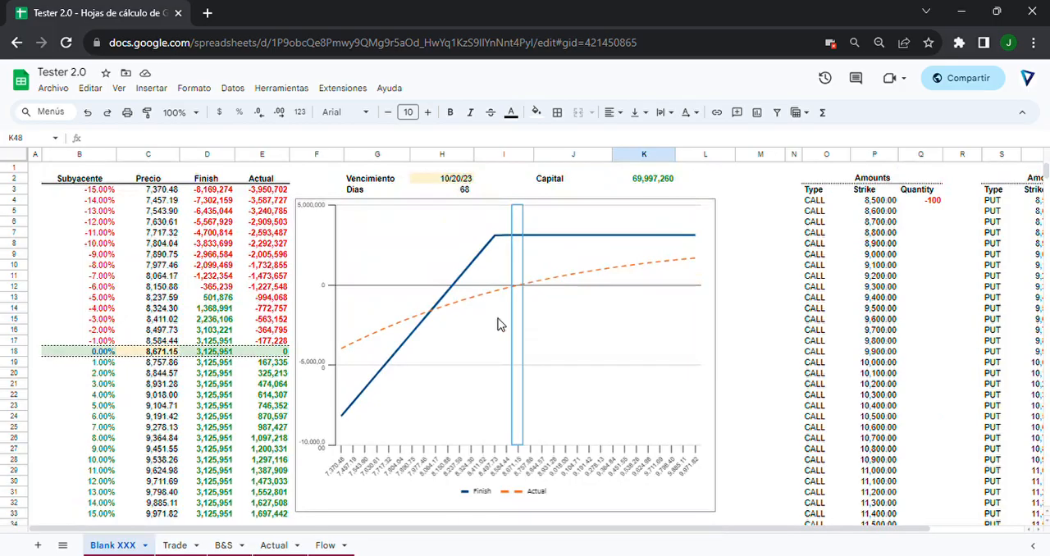
pyautogui.moveTo(264, 190); pyautogui.dragTo(260, 515)
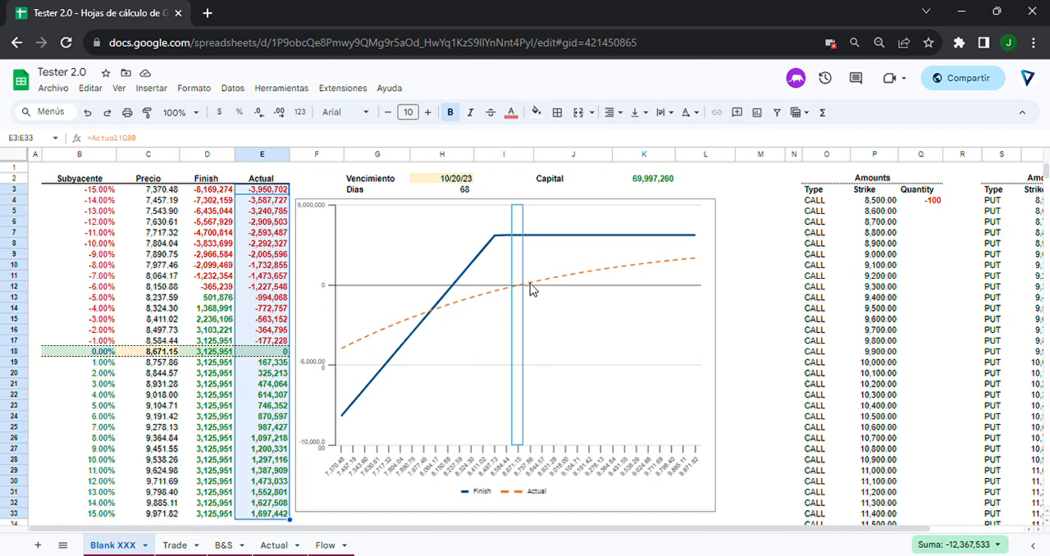
pyautogui.scroll(-1, 540, 298)
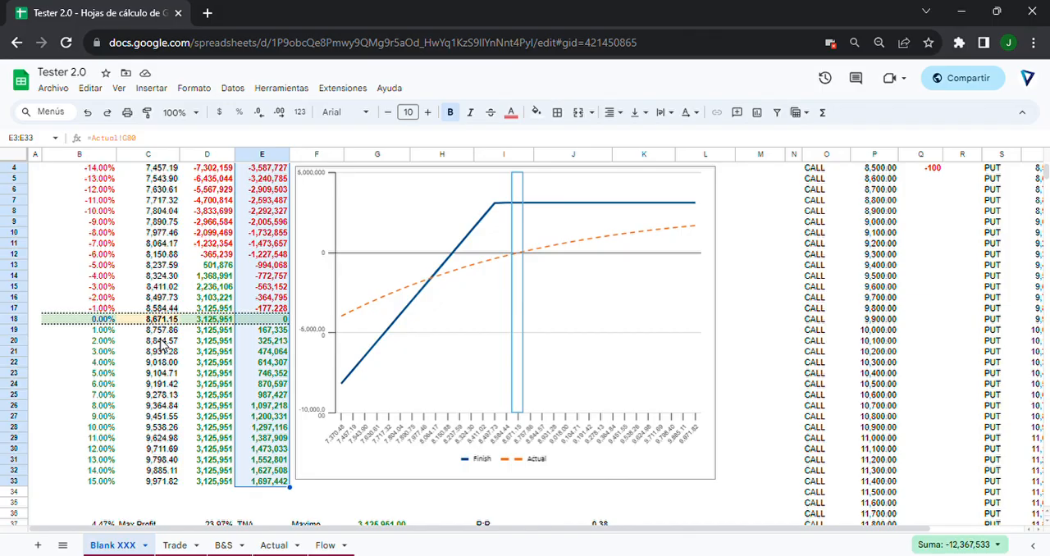
pyautogui.click(262, 320)
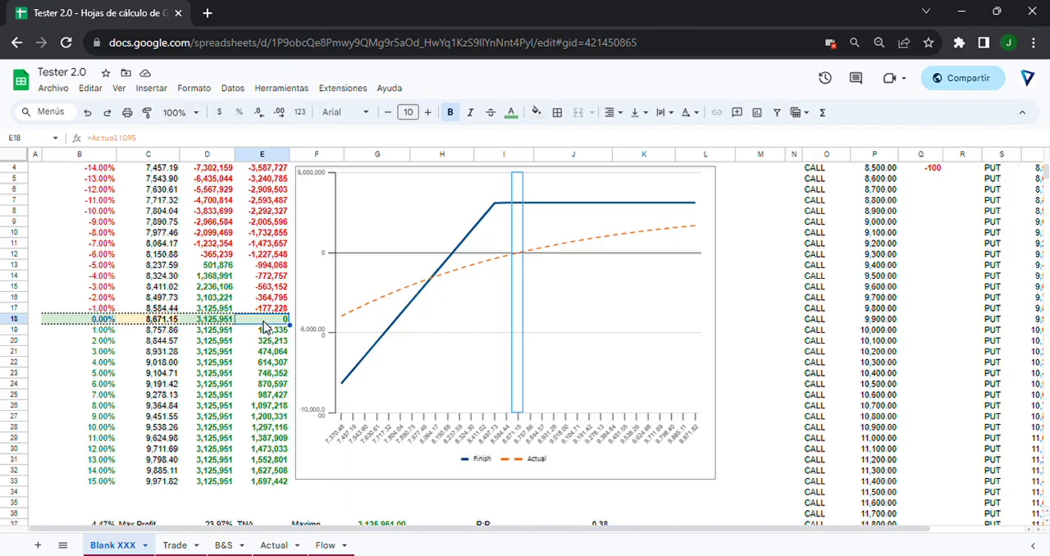
# Review the r, σ and Real cells of the Actual row alongside the result in the 0.00% row.
pyautogui.scroll(-5, 271, 328)
pyautogui.moveTo(418, 353); pyautogui.dragTo(265, 357)
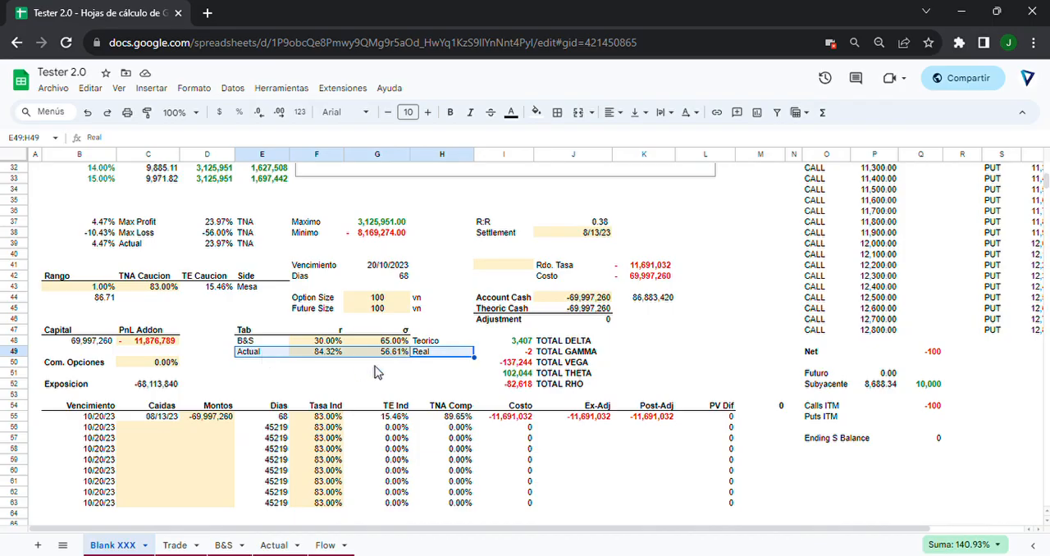
pyautogui.scroll(5, 343, 329)
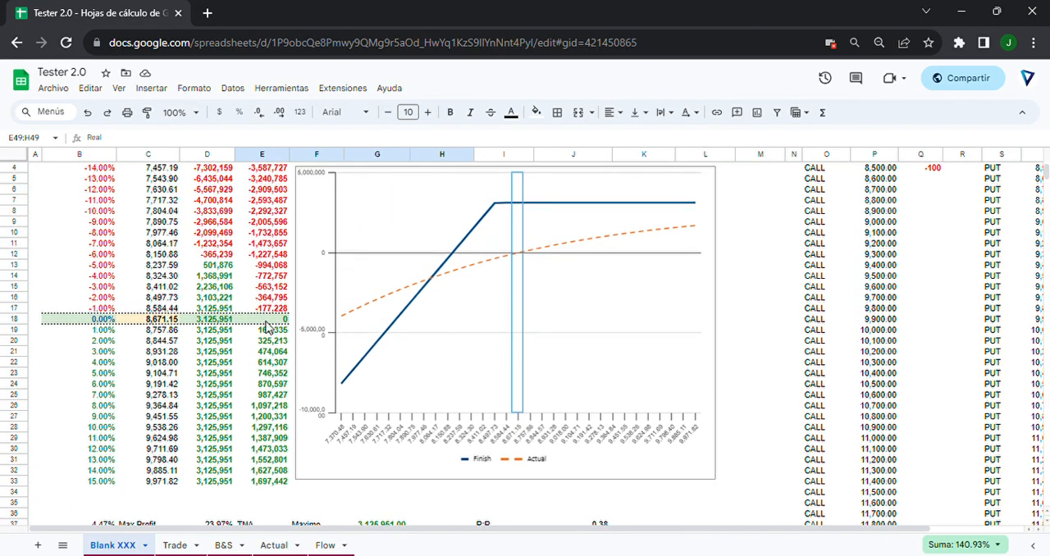
pyautogui.scroll(-5, 265, 326)
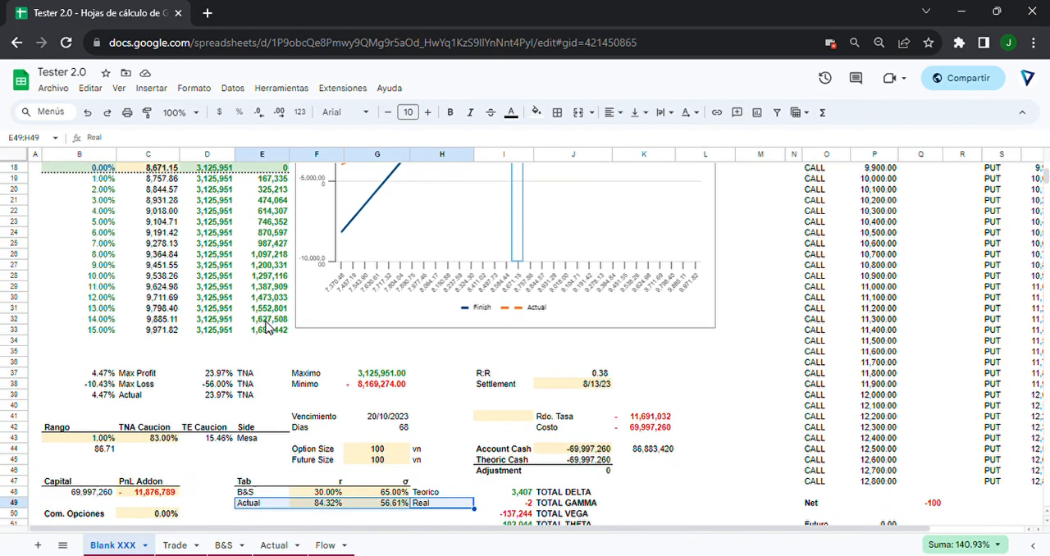
pyautogui.scroll(1, 265, 326)
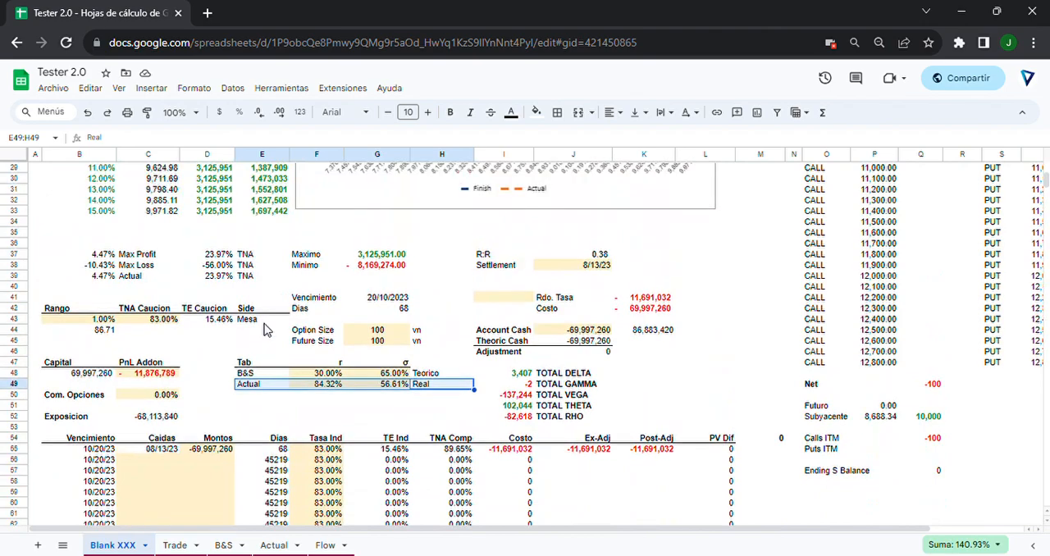
# Look at the Actual sheet again and examine the Actual column and 0.00% row on Blank XXX.
pyautogui.click(273, 544)
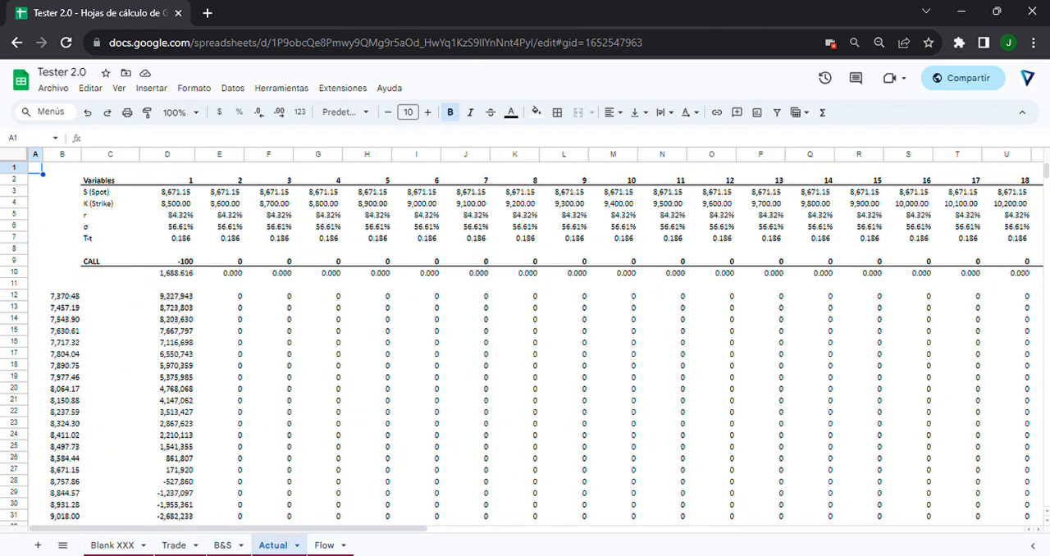
pyautogui.click(112, 545)
pyautogui.scroll(5, 258, 367)
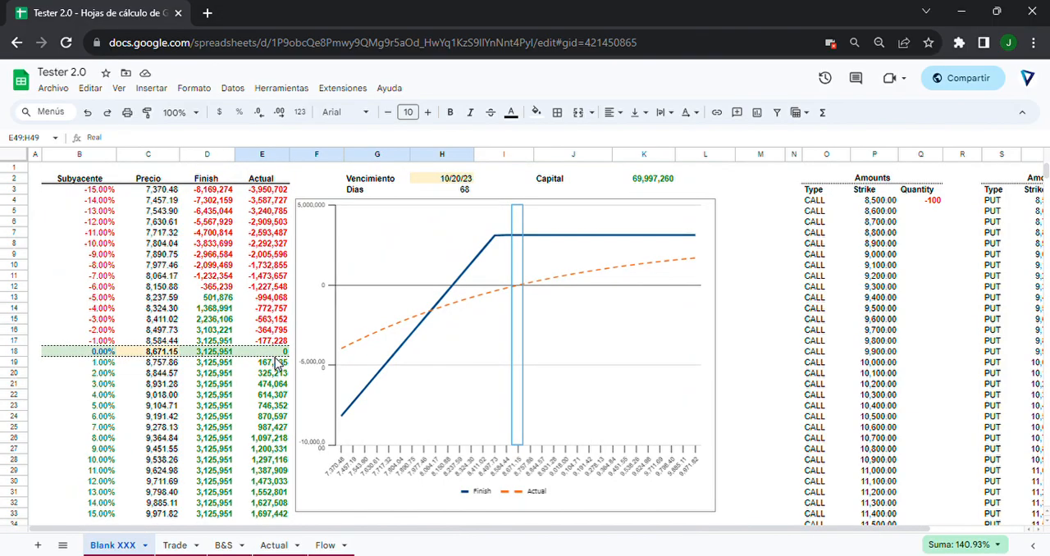
pyautogui.moveTo(268, 190); pyautogui.dragTo(248, 515)
pyautogui.moveTo(108, 354); pyautogui.dragTo(150, 356)
pyautogui.click(256, 354)
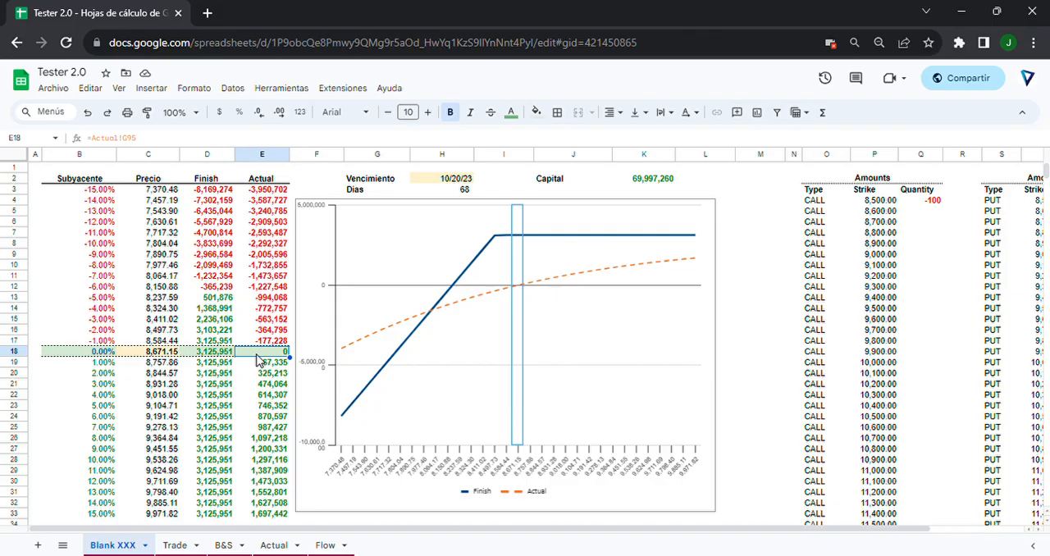
pyautogui.scroll(-1, 260, 361)
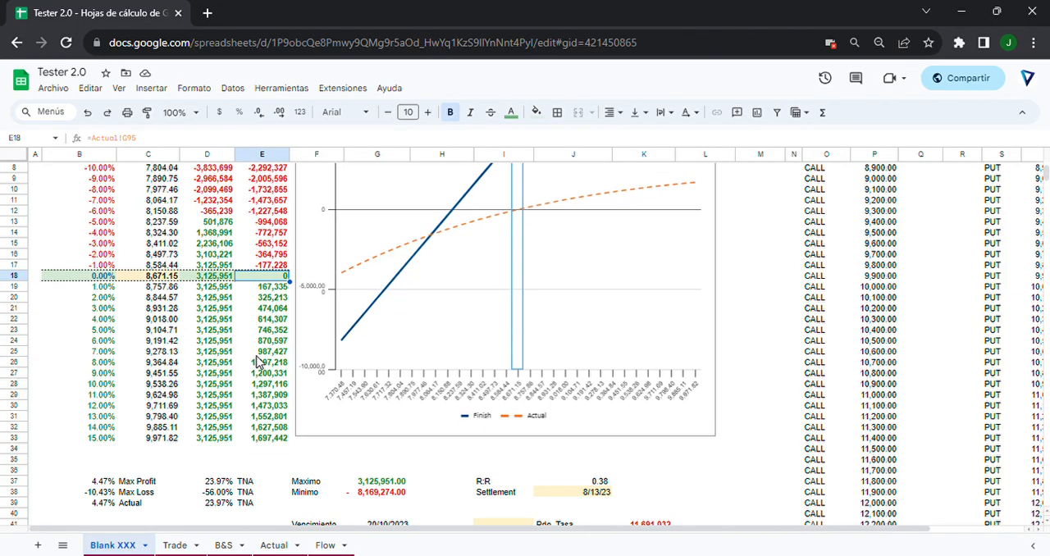
pyautogui.scroll(1, 259, 361)
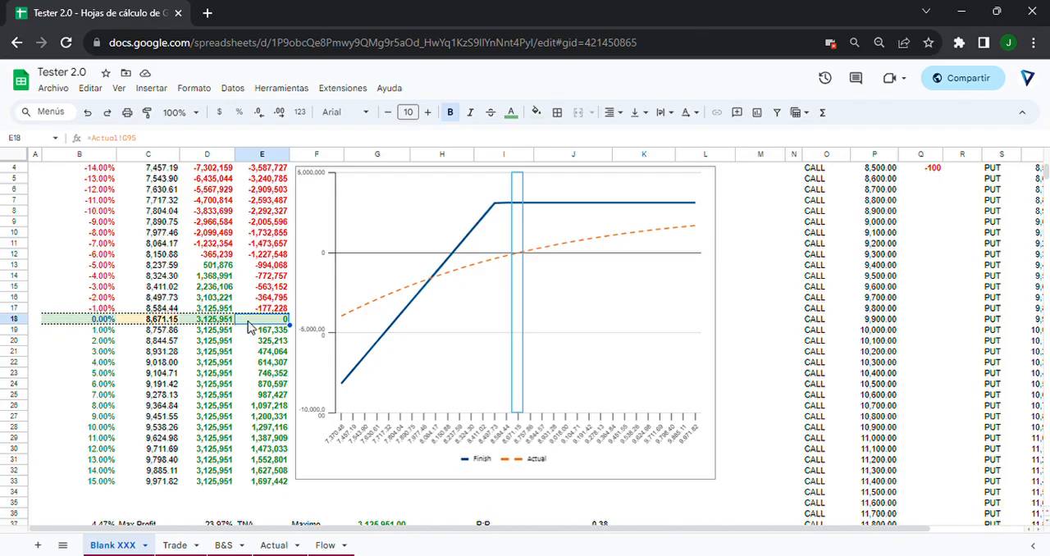
pyautogui.click(259, 364)
pyautogui.click(263, 322)
pyautogui.click(112, 321)
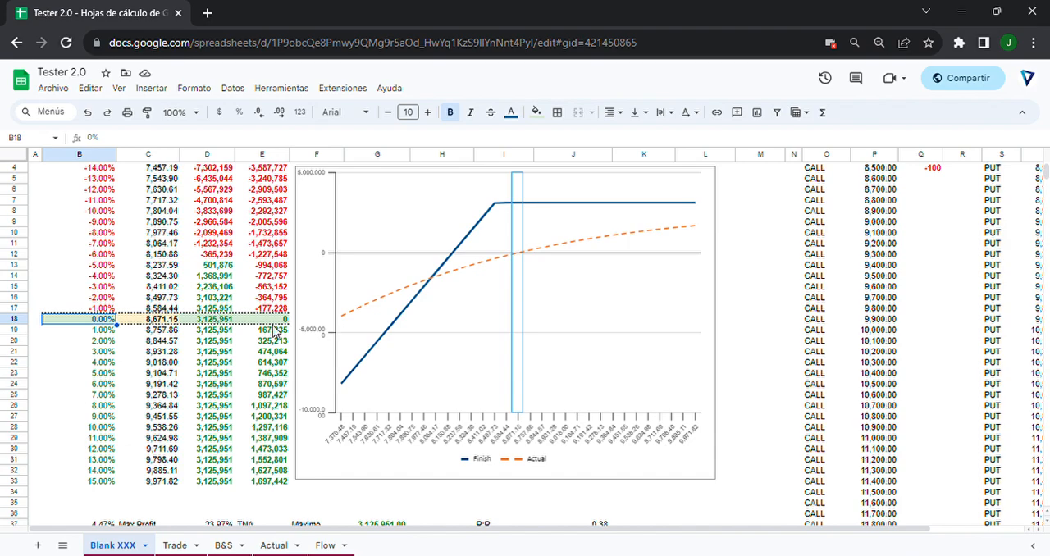
# Examine the Actual row's r and σ cells in F49 and G49, relating them to the payoff table and chart.
pyautogui.scroll(-5, 273, 320)
pyautogui.moveTo(261, 476); pyautogui.dragTo(375, 480)
pyautogui.click(336, 482)
pyautogui.click(333, 473)
pyautogui.click(374, 472)
pyautogui.click(306, 472)
pyautogui.click(365, 472)
pyautogui.scroll(2, 365, 475)
pyautogui.scroll(-3, 365, 475)
pyautogui.scroll(1, 361, 474)
pyautogui.scroll(-1, 341, 460)
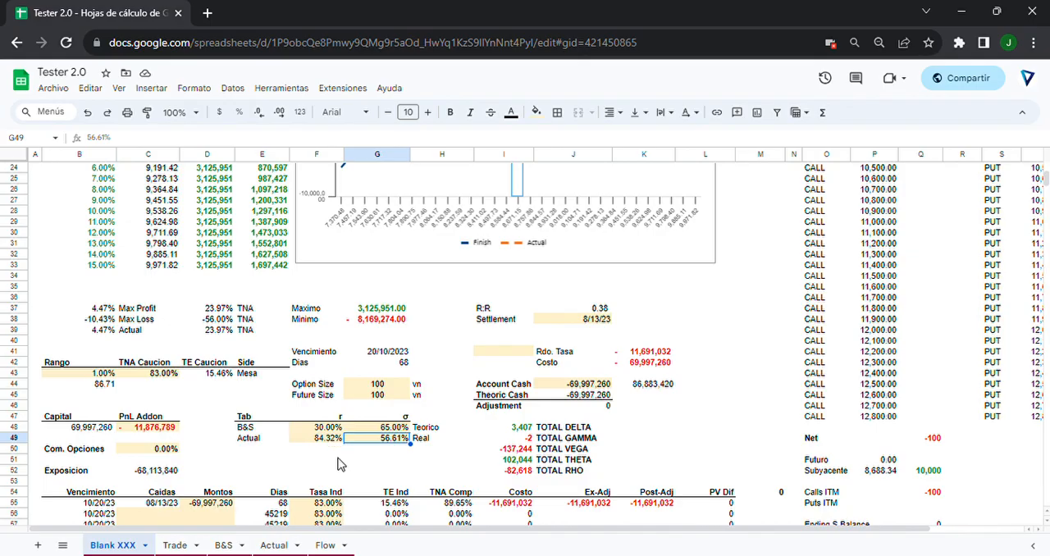
pyautogui.scroll(-1, 341, 464)
pyautogui.scroll(5, 329, 461)
pyautogui.scroll(-4, 314, 458)
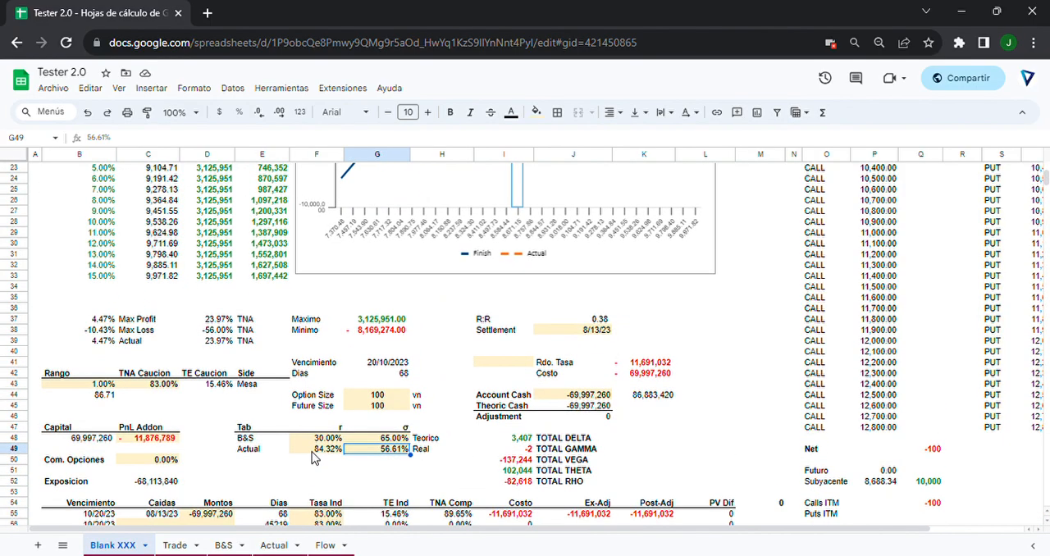
# Set the Actual row's r rate in F49 to 30% and check the payoff table and chart.
pyautogui.click(313, 451)
pyautogui.scroll(3, 315, 458)
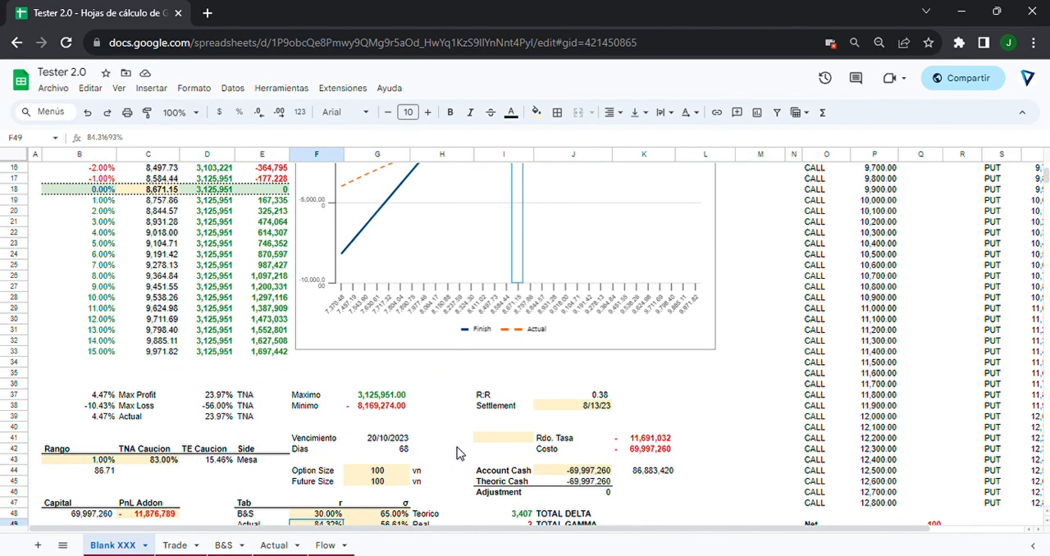
pyautogui.write('30')
pyautogui.press('Return')
pyautogui.scroll(4, 558, 245)
pyautogui.scroll(2, 553, 246)
pyautogui.scroll(-7, 382, 248)
# Set the Actual row's σ in G49 to 30% and review the Actual curve in the payoff chart.
pyautogui.click(374, 474)
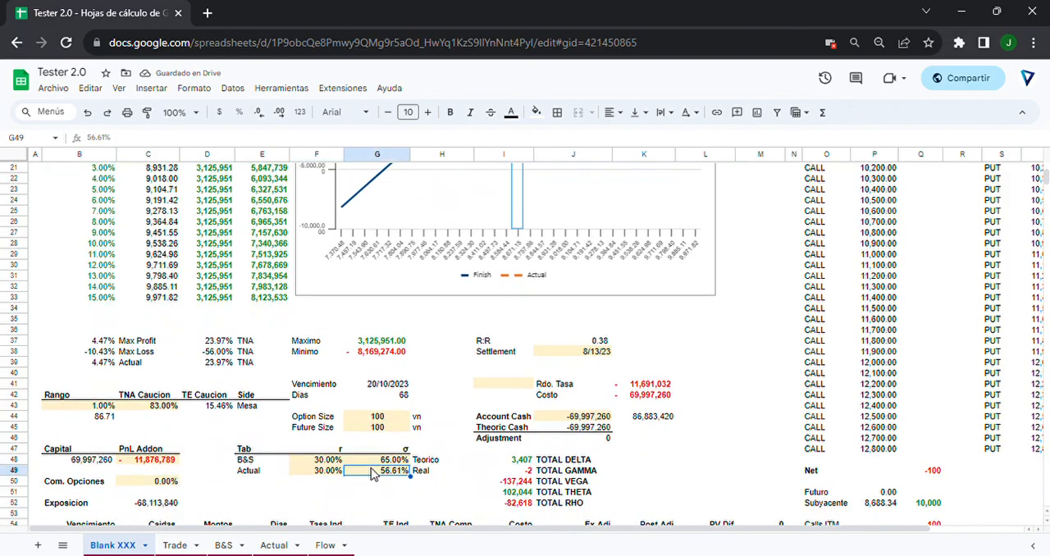
pyautogui.write('30')
pyautogui.press('Return')
pyautogui.scroll(4, 473, 309)
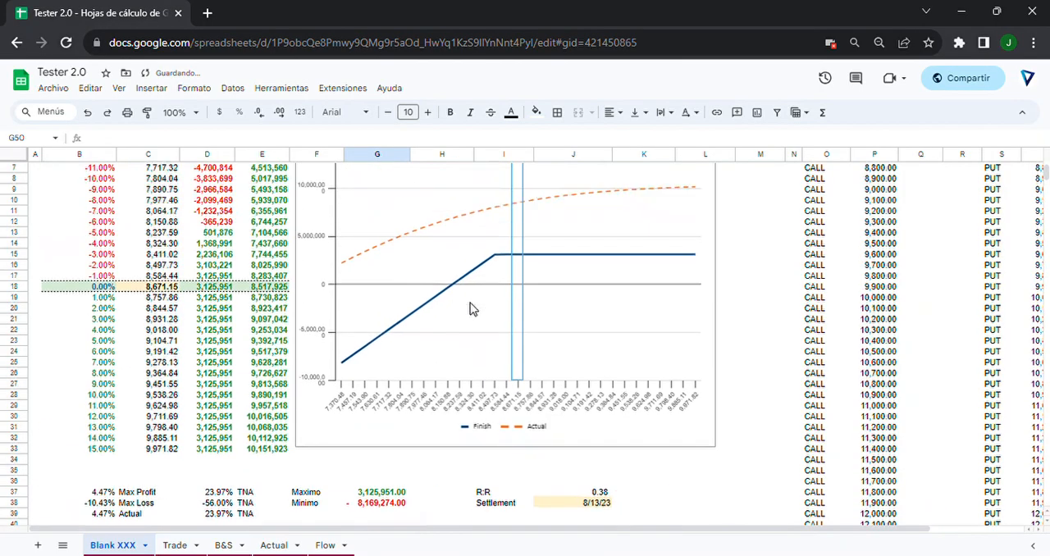
pyautogui.scroll(1, 472, 310)
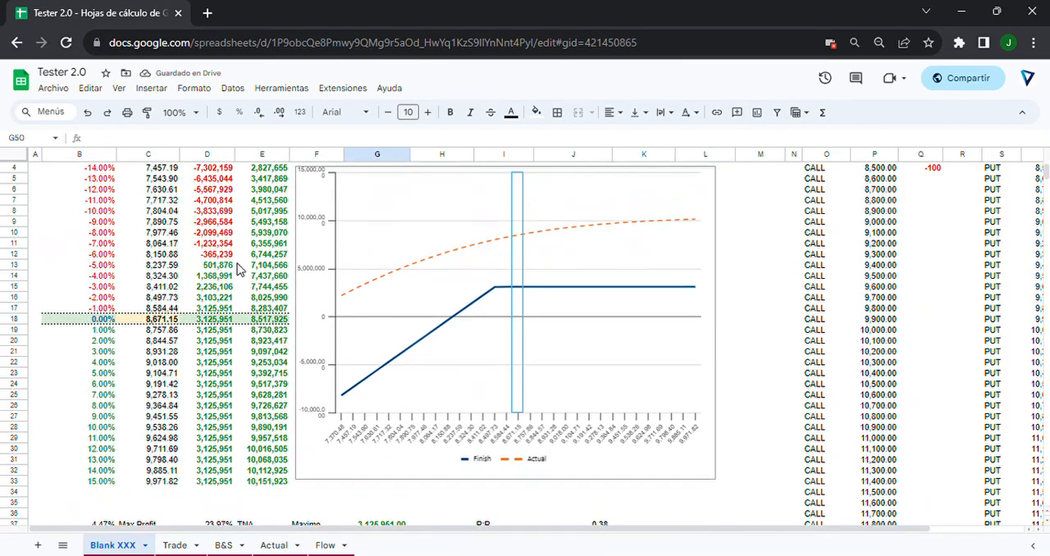
pyautogui.scroll(-6, 242, 262)
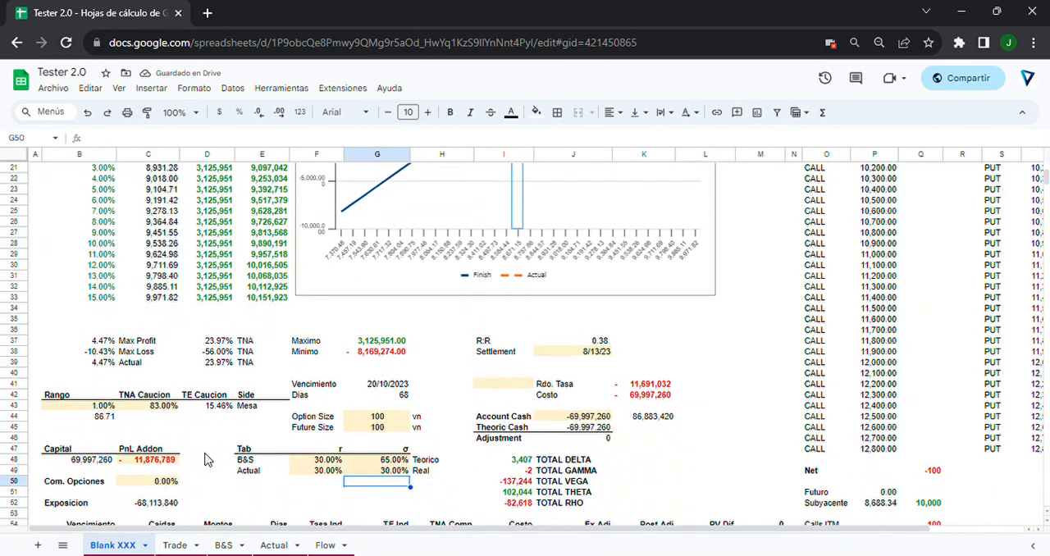
# Undo the r and σ changes in the Actual row and recheck the payoff table and chart.
pyautogui.hotkey('ctrl', 'z')
pyautogui.hotkey('ctrl', 'z')
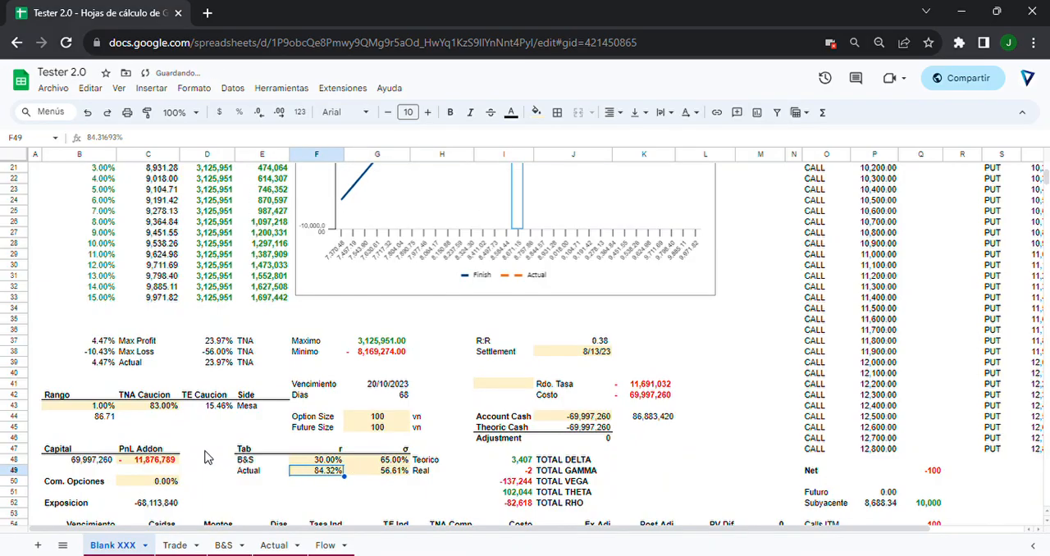
pyautogui.scroll(4, 275, 305)
pyautogui.scroll(1, 274, 305)
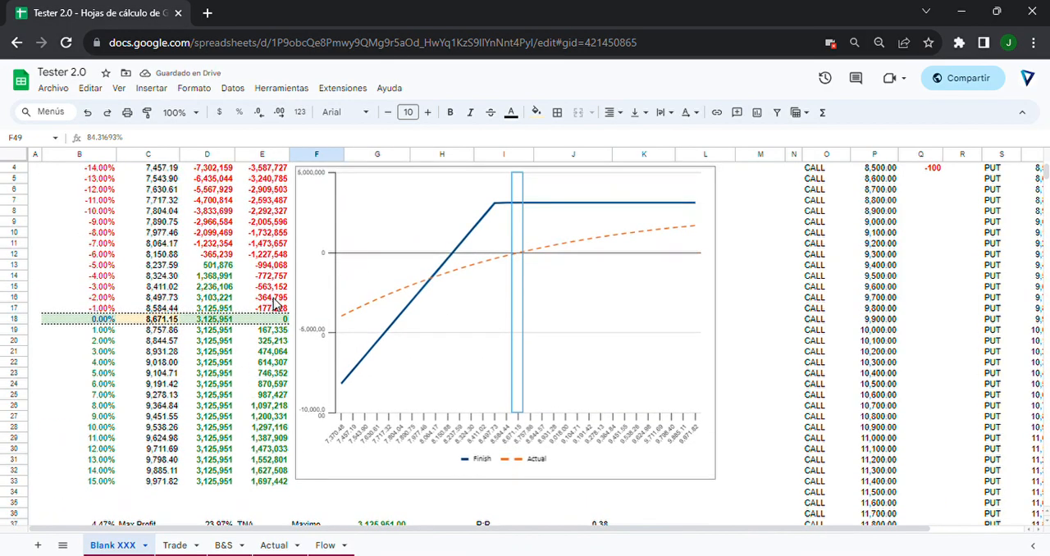
# Review the Actual row's r and σ values in F49 and G49 below the payoff chart.
pyautogui.scroll(-7, 275, 305)
pyautogui.moveTo(414, 431); pyautogui.dragTo(256, 435)
pyautogui.click(257, 433)
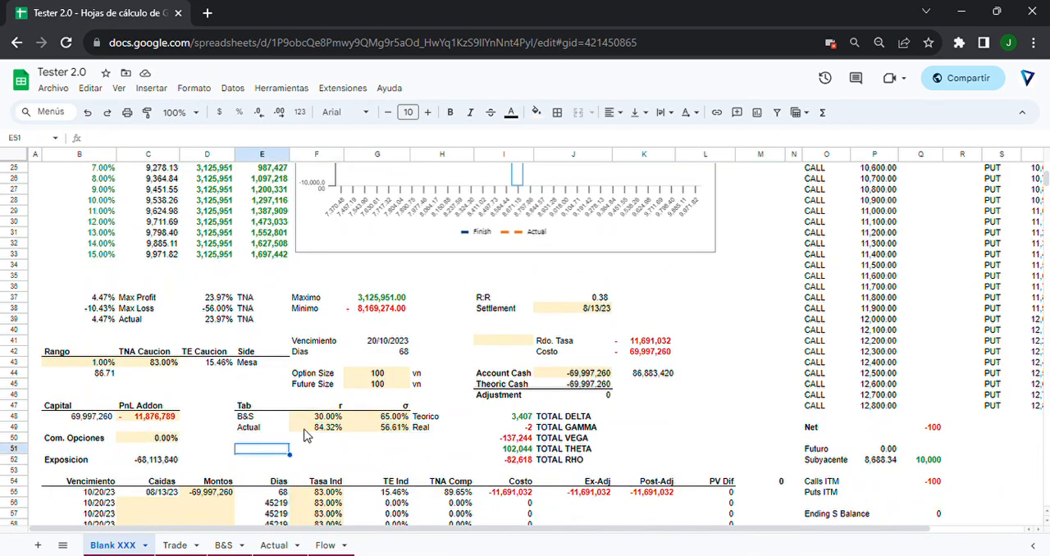
pyautogui.click(310, 433)
pyautogui.click(383, 429)
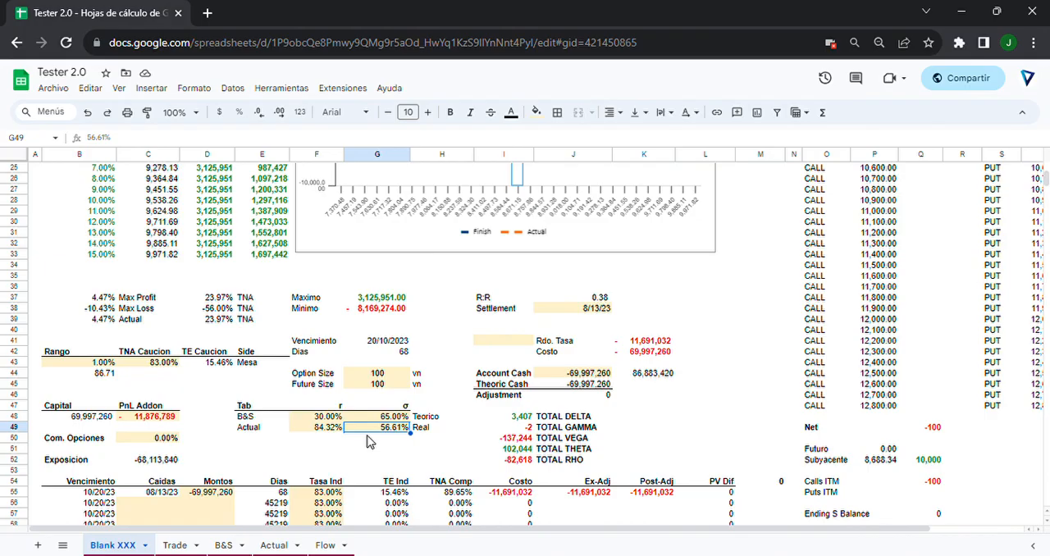
pyautogui.scroll(3, 370, 442)
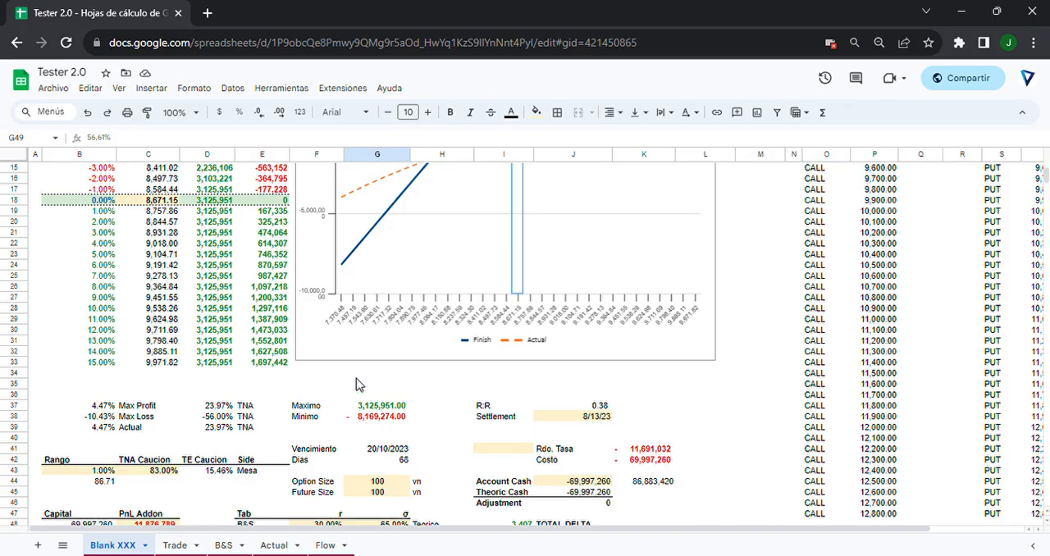
# Compare the Finish and Actual payoffs in the 0.00% row, D18 and E18, against the chart.
pyautogui.scroll(3, 359, 386)
pyautogui.click(204, 311)
pyautogui.click(264, 312)
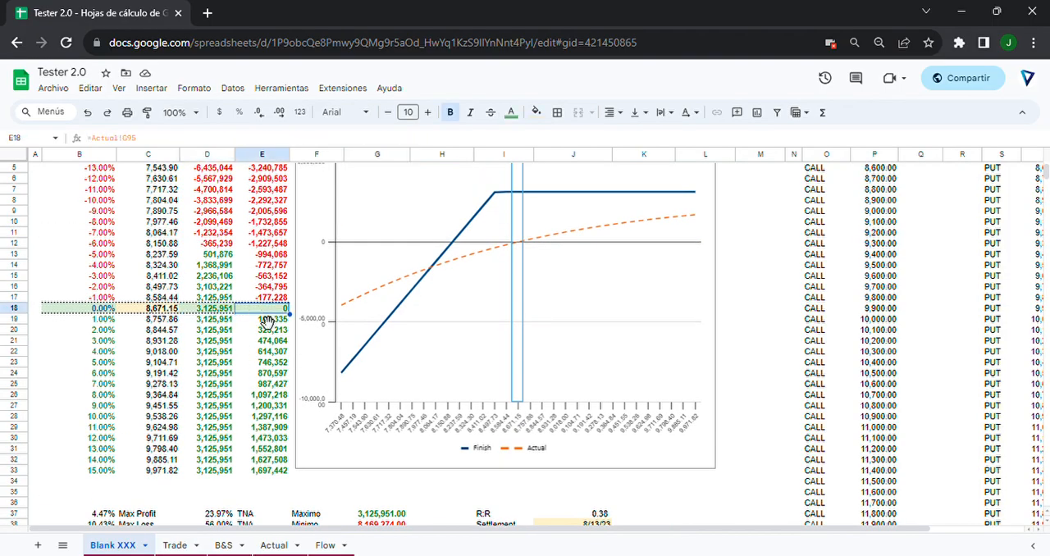
pyautogui.click(203, 311)
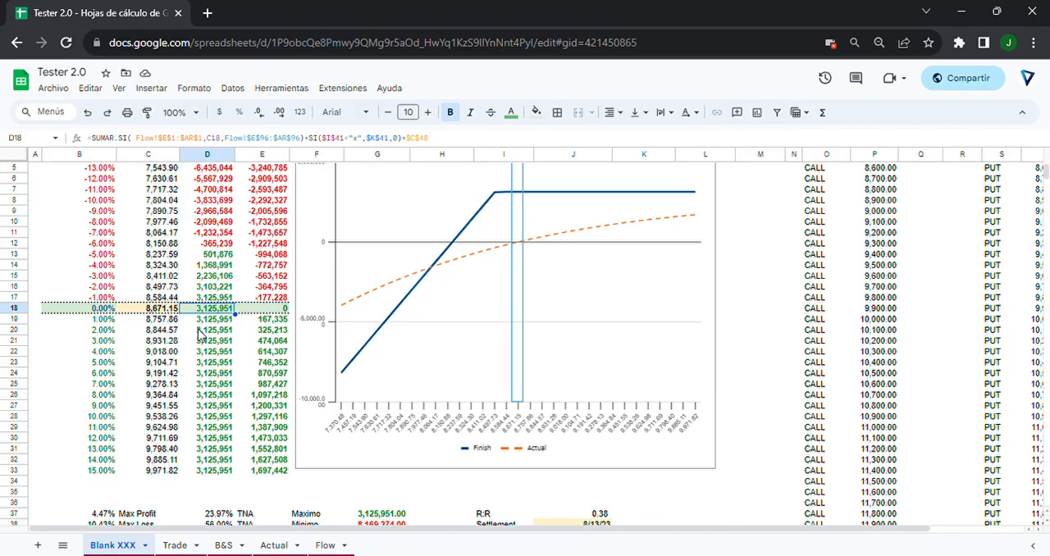
pyautogui.scroll(2, 200, 335)
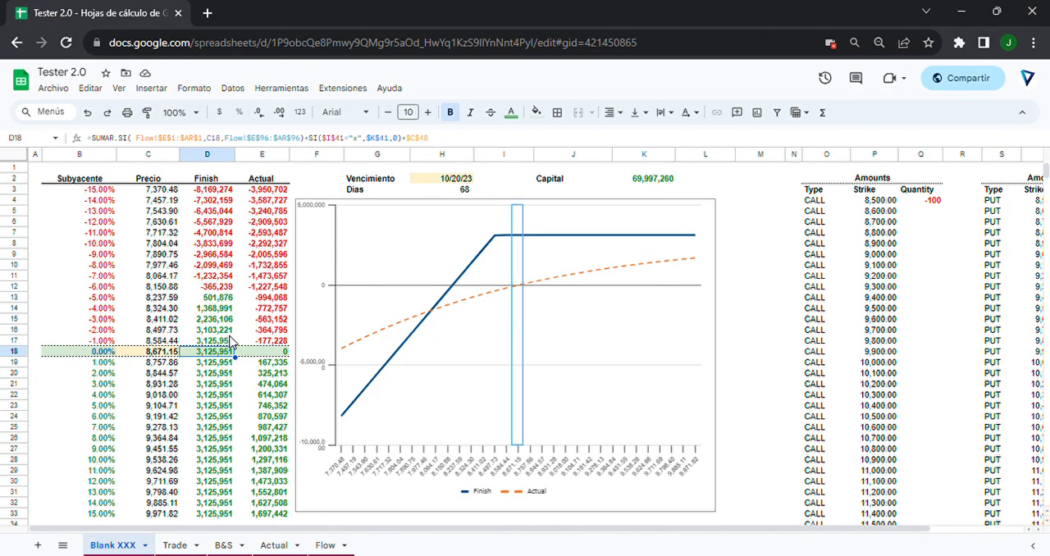
pyautogui.click(276, 352)
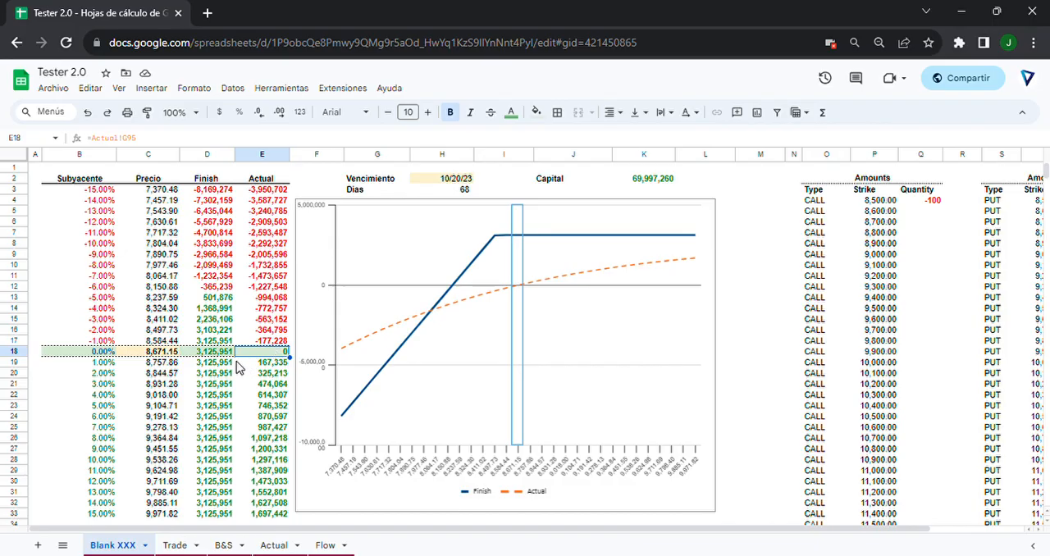
pyautogui.click(224, 355)
# Examine the strategy's TOTAL THETA in the Greeks block, relating it to the payoff table.
pyautogui.scroll(-5, 227, 361)
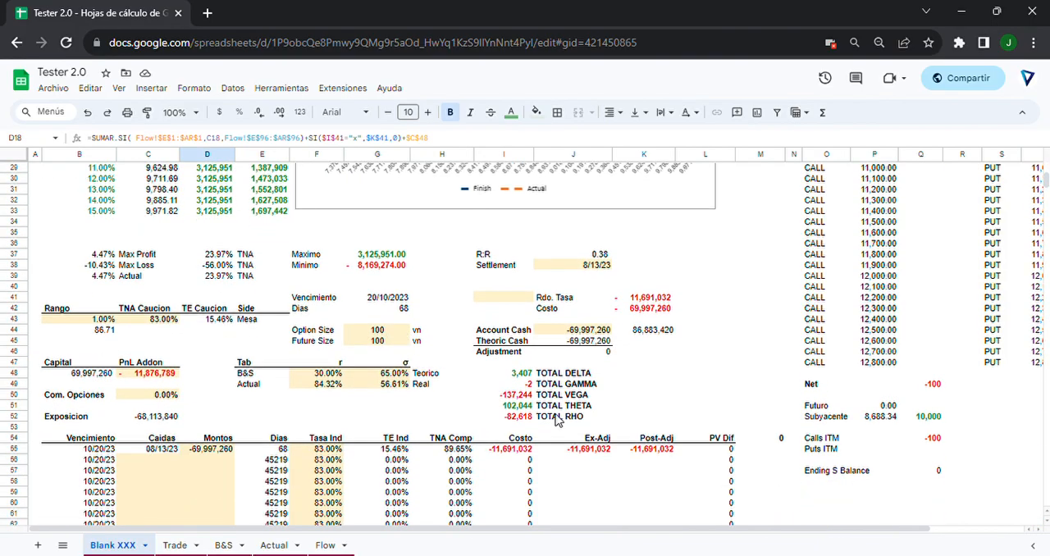
pyautogui.moveTo(577, 408); pyautogui.dragTo(527, 415)
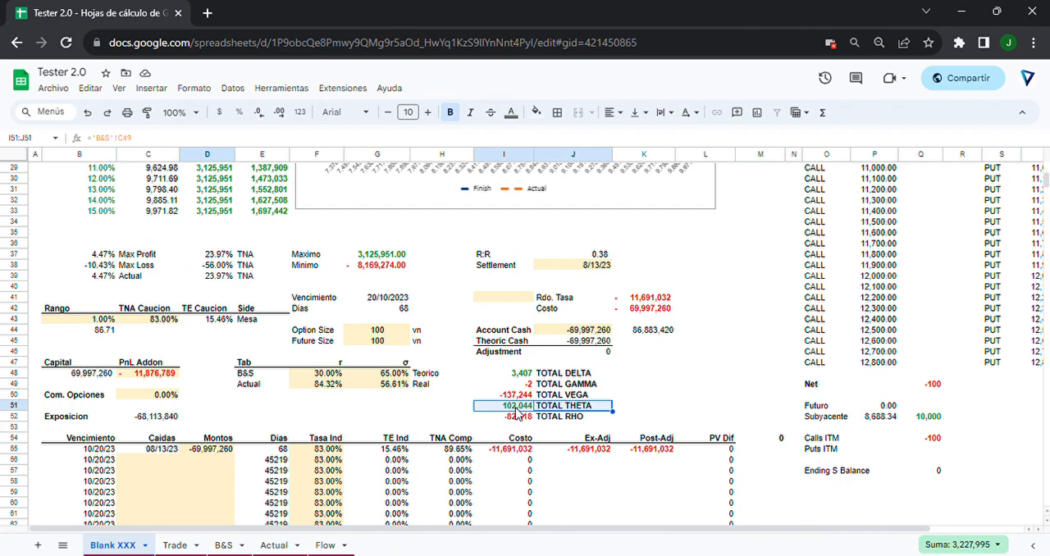
pyautogui.scroll(1, 466, 416)
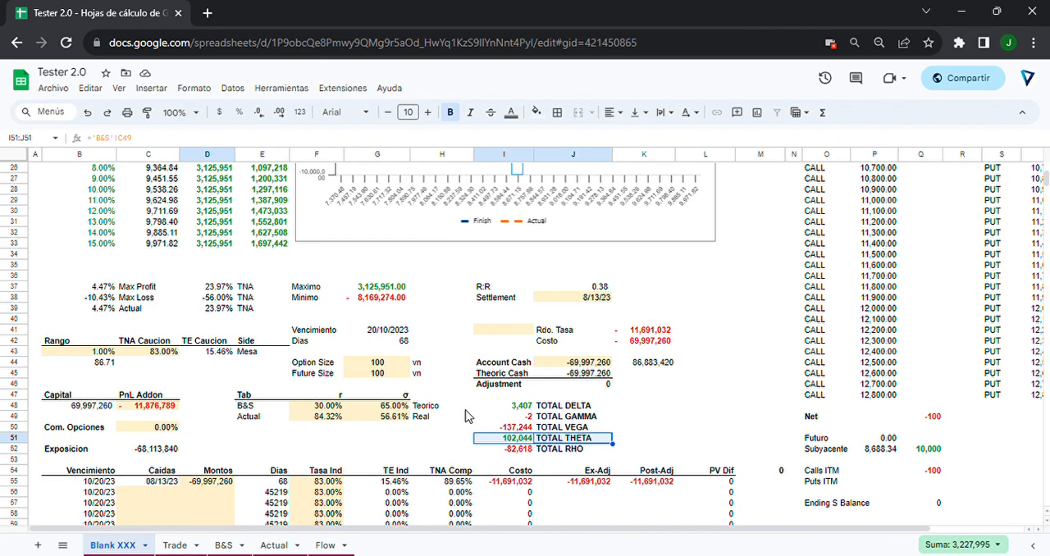
pyautogui.scroll(4, 465, 414)
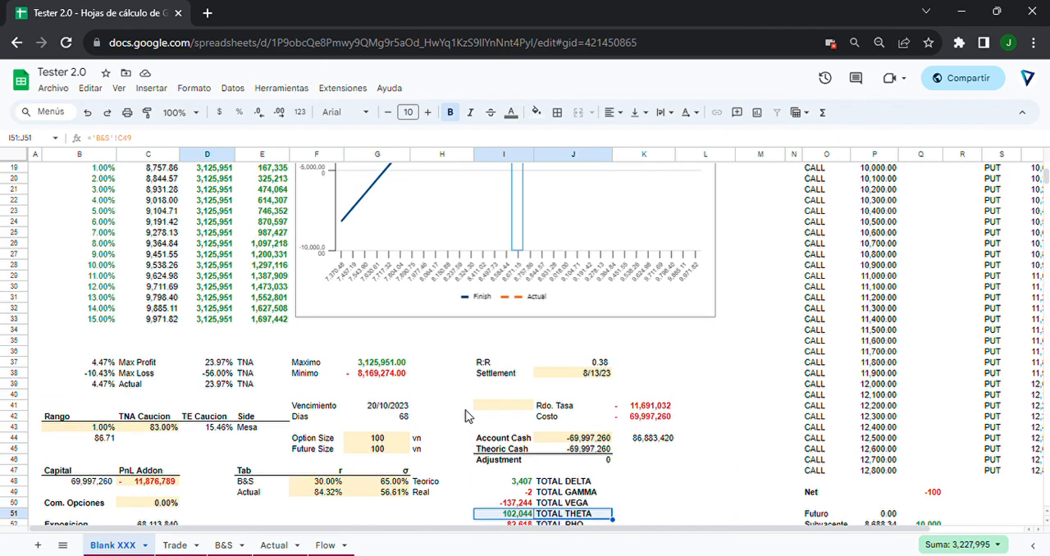
pyautogui.scroll(-4, 460, 417)
pyautogui.scroll(-2, 455, 420)
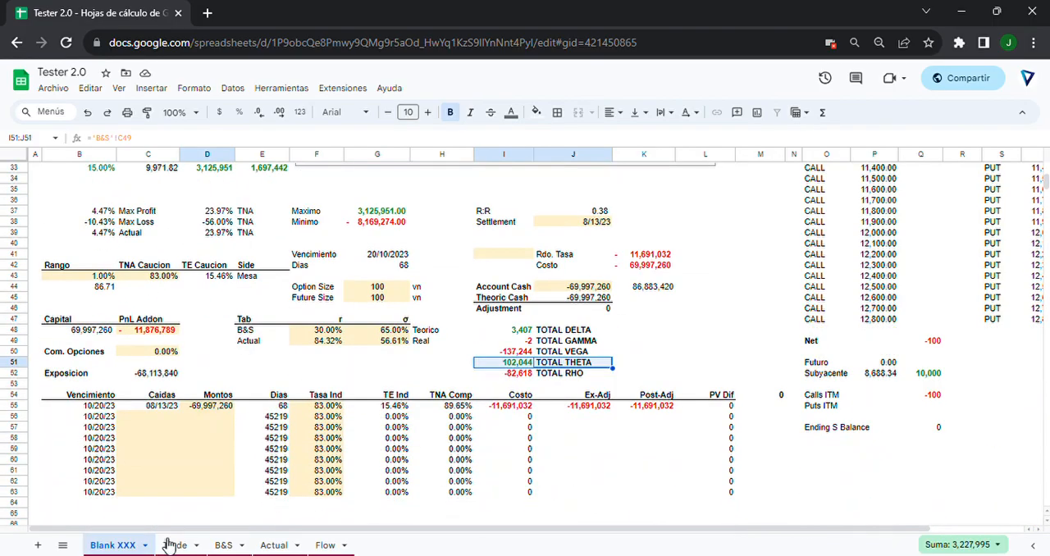
# On the Trade sheet, clear the first trade row A113:D113 and set the 8,500 call's quantity to 100.
pyautogui.click(174, 544)
pyautogui.scroll(-5, 199, 399)
pyautogui.scroll(-1, 194, 399)
pyautogui.moveTo(36, 400); pyautogui.dragTo(228, 405)
pyautogui.press('Delete')
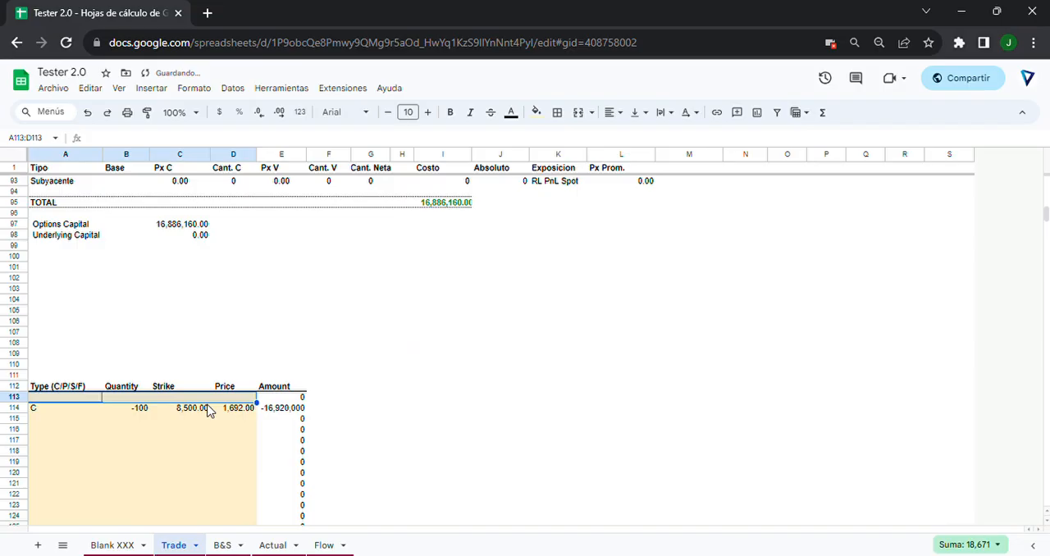
pyautogui.click(143, 408)
pyautogui.write('100')
pyautogui.press('Return')
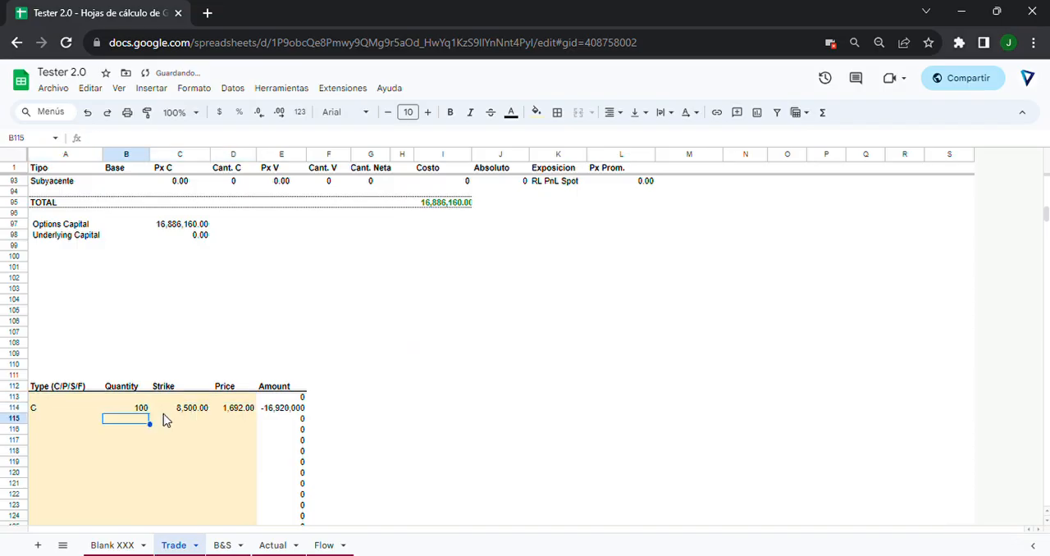
# Back on the Blank XXX sheet, set the Account Cash in J44 to -16,953,840 to match the Theoric Cash.
pyautogui.click(112, 545)
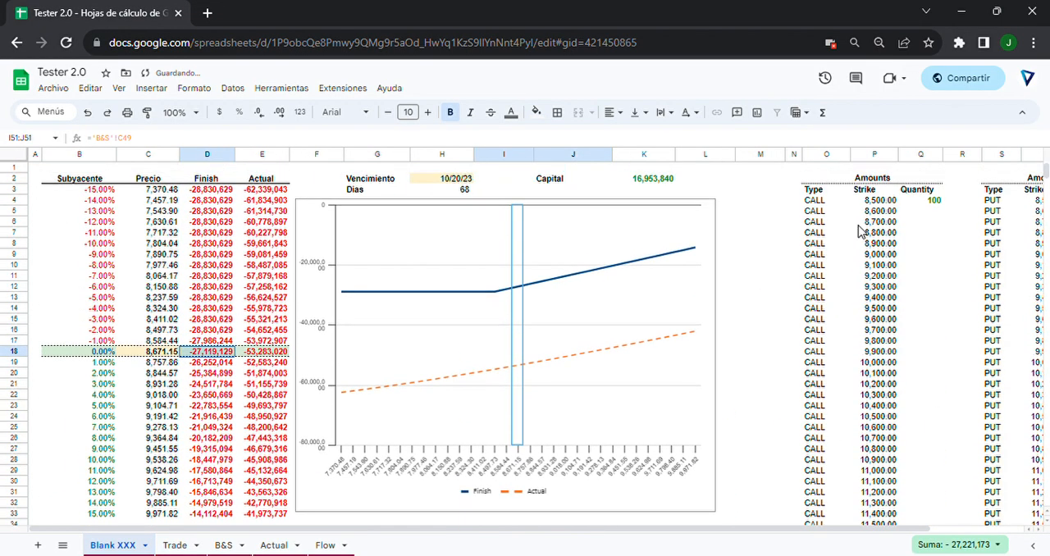
pyautogui.scroll(-5, 820, 369)
pyautogui.scroll(5, 902, 435)
pyautogui.scroll(2, 903, 369)
pyautogui.scroll(-5, 637, 331)
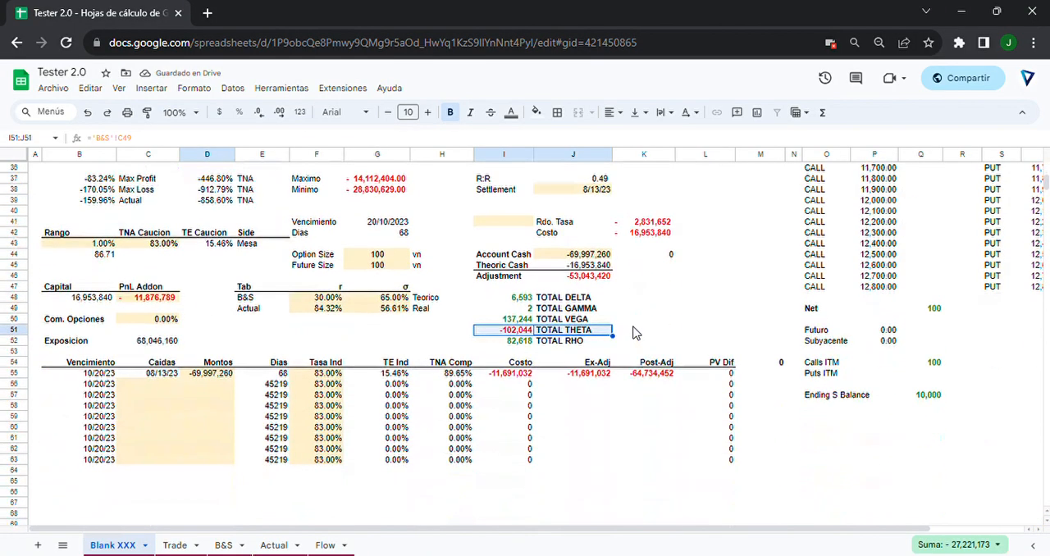
pyautogui.click(573, 254)
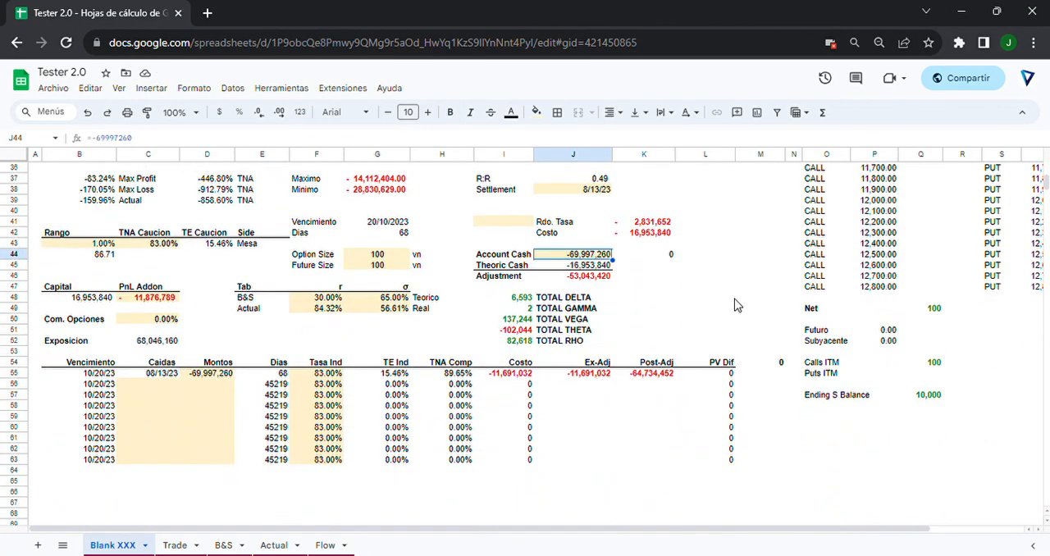
pyautogui.press('Delete')
pyautogui.write('-16953840')
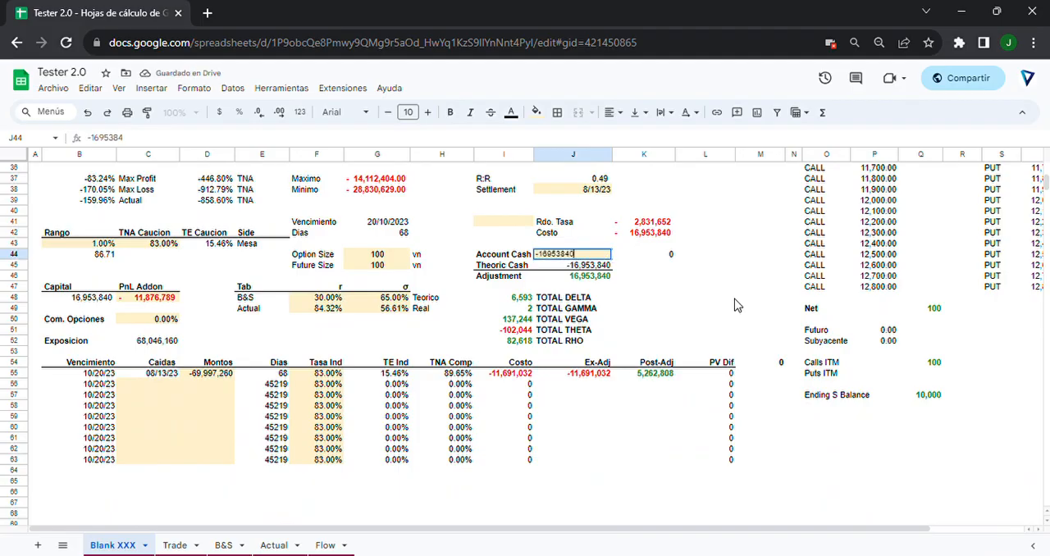
pyautogui.press('Return')
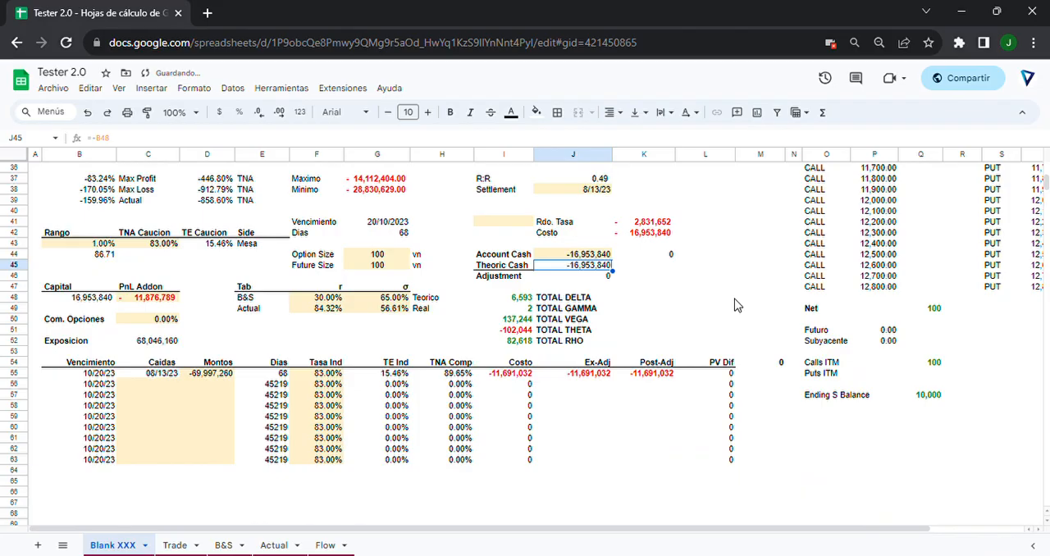
# Set the Montos amount in D55 for the 10/20/23 expiry to -16,953,840.
pyautogui.click(228, 375)
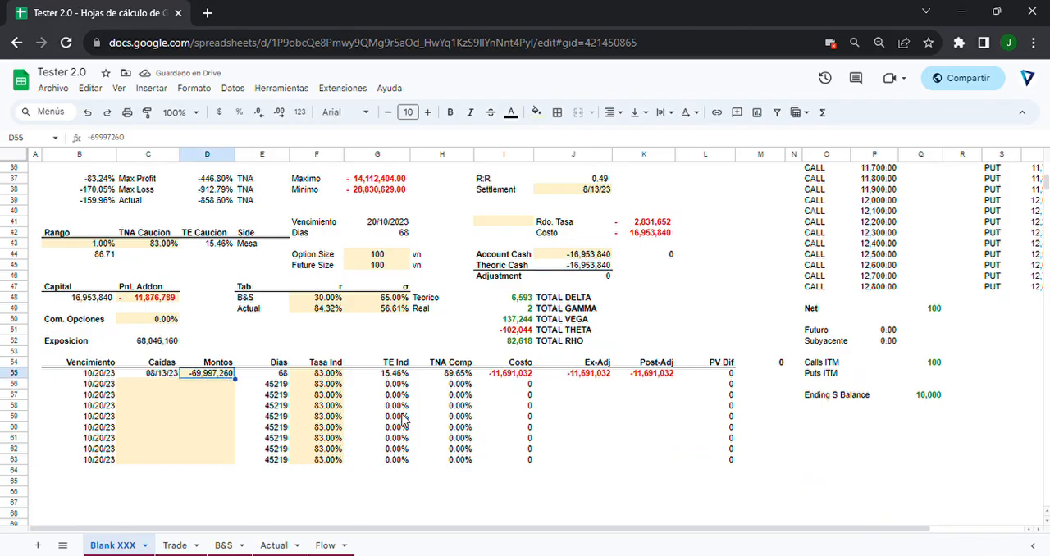
pyautogui.write('-')
pyautogui.write('16,953,')
pyautogui.write('840')
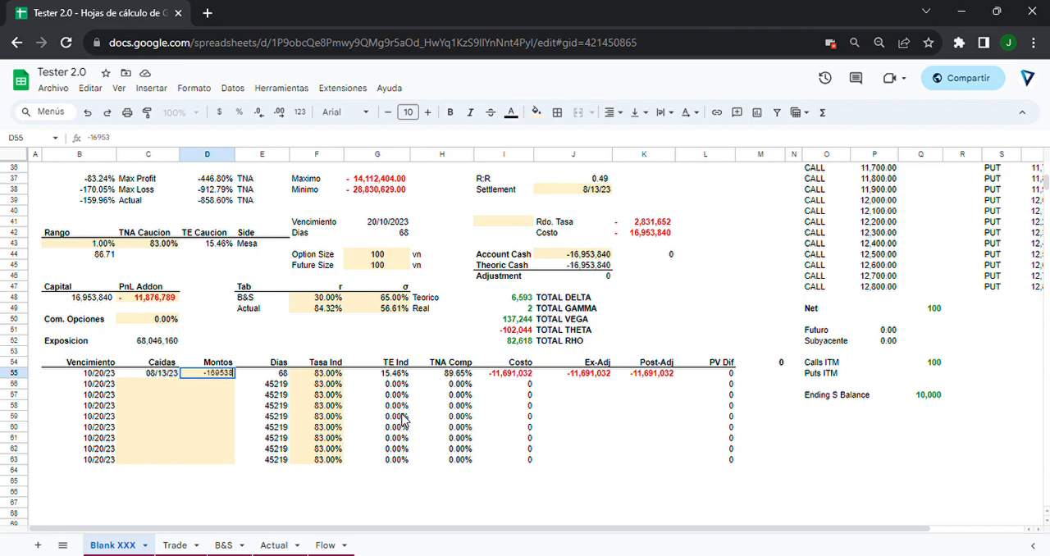
pyautogui.press('Return')
# Set the PnL Addon in C48 to -2,831,652, matching the Ex-Adj cost.
pyautogui.click(148, 297)
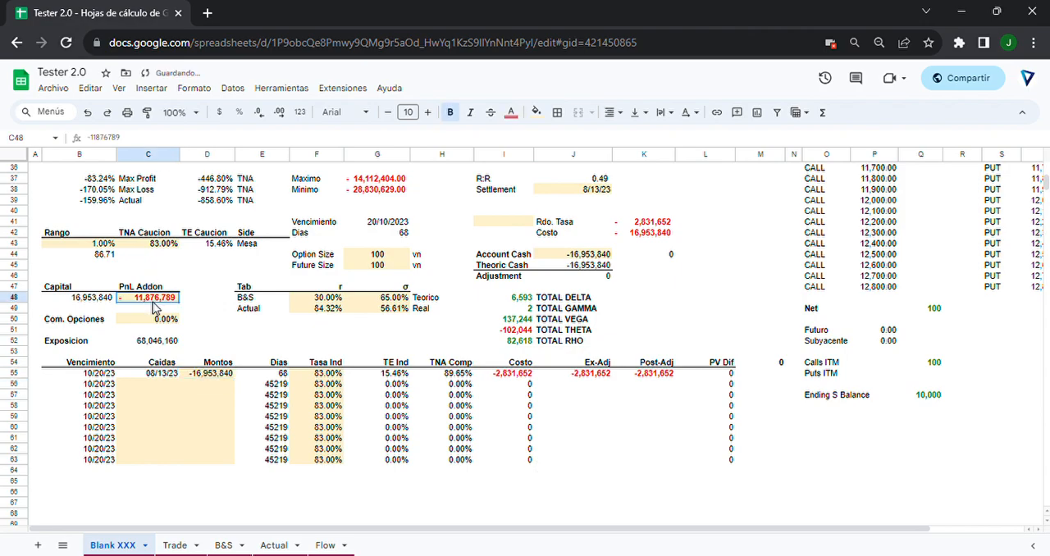
pyautogui.write('-')
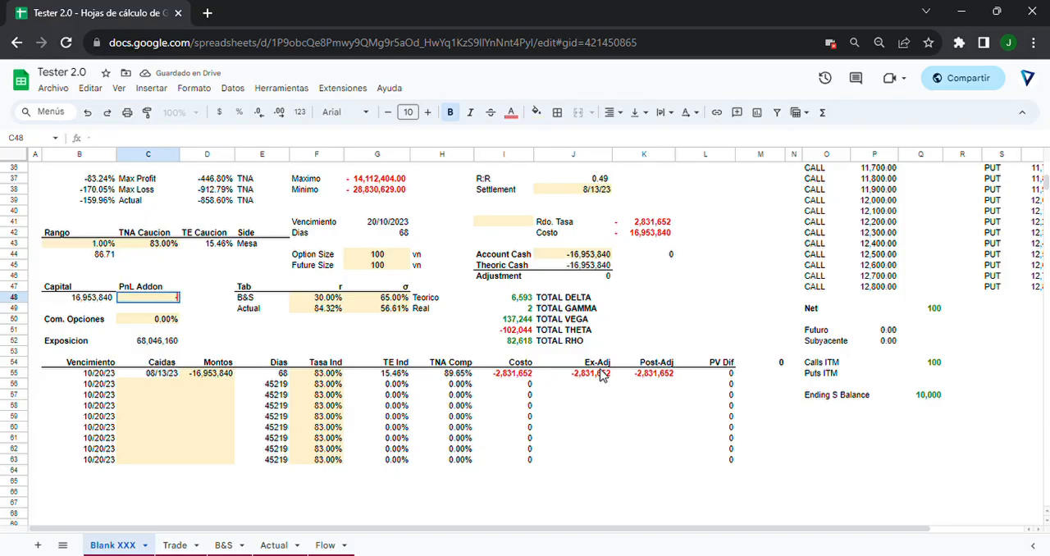
pyautogui.write('j55')
pyautogui.press('Return')
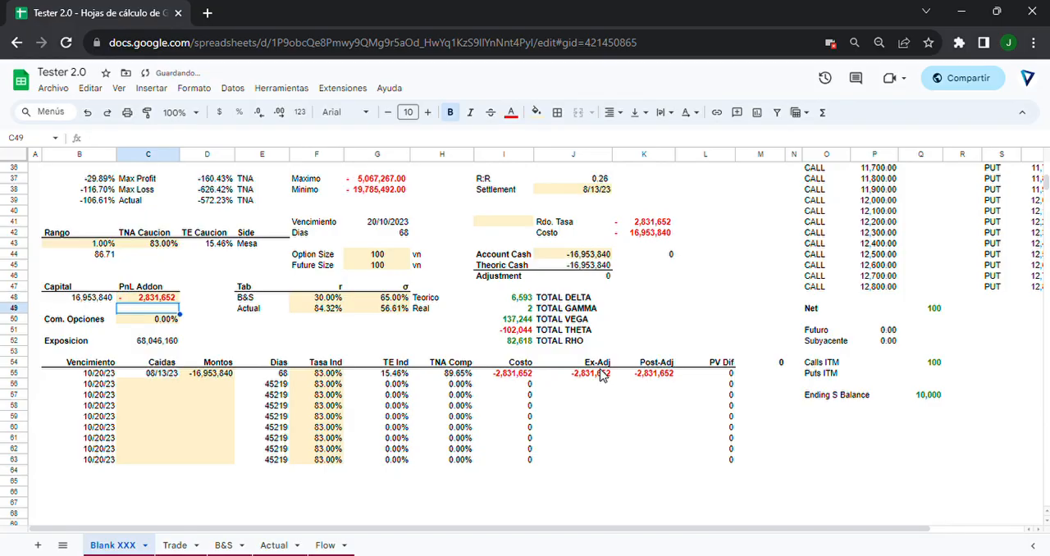
# Review the long call's payoff table and chart, checking the Finish value in the 0.00% row.
pyautogui.scroll(10, 366, 288)
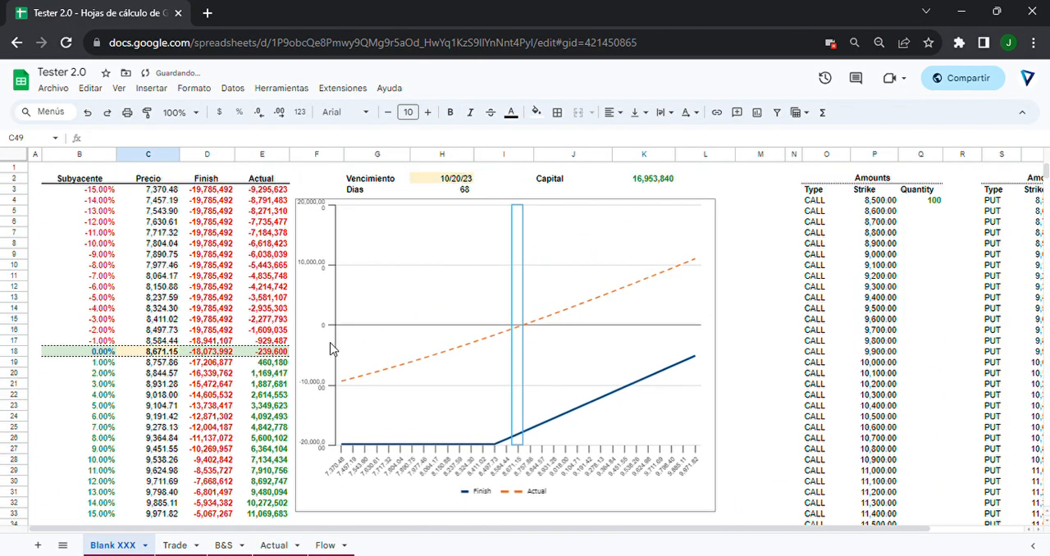
pyautogui.scroll(-2, 234, 363)
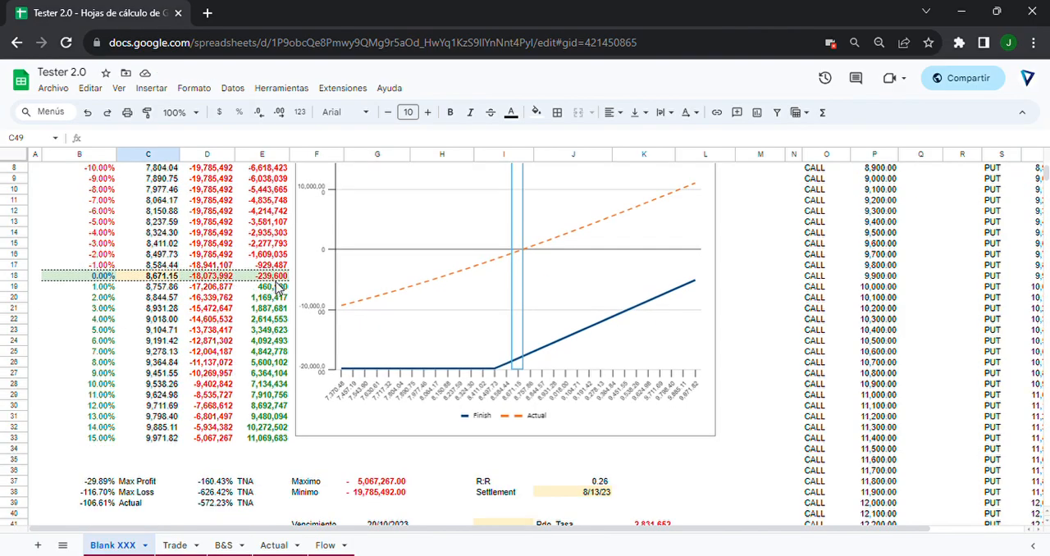
pyautogui.scroll(2, 244, 297)
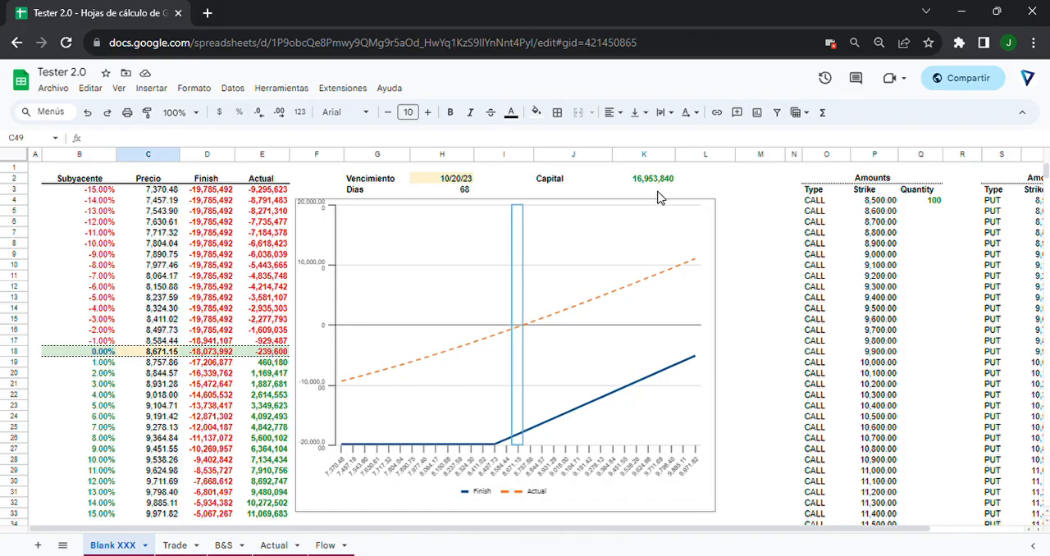
pyautogui.click(219, 352)
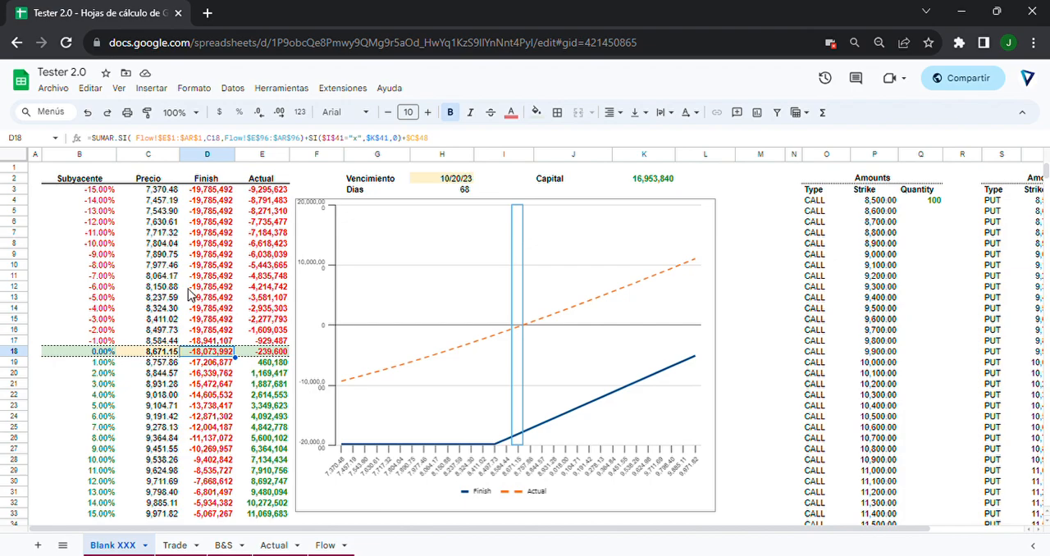
# Compare the Finish and Actual columns across the whole price range with the payoff chart and the parameters below it.
pyautogui.moveTo(209, 178); pyautogui.dragTo(215, 509)
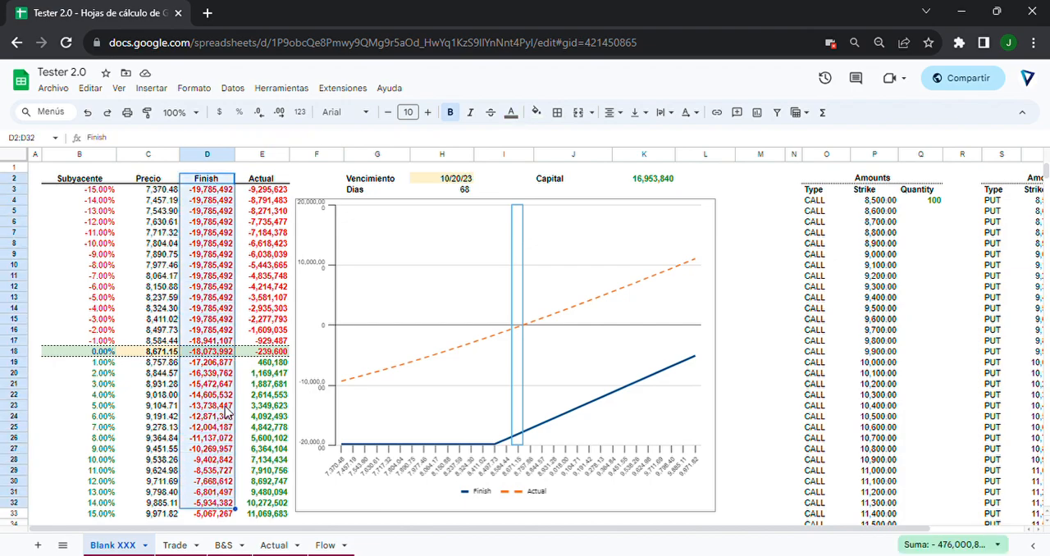
pyautogui.moveTo(264, 182); pyautogui.dragTo(262, 502)
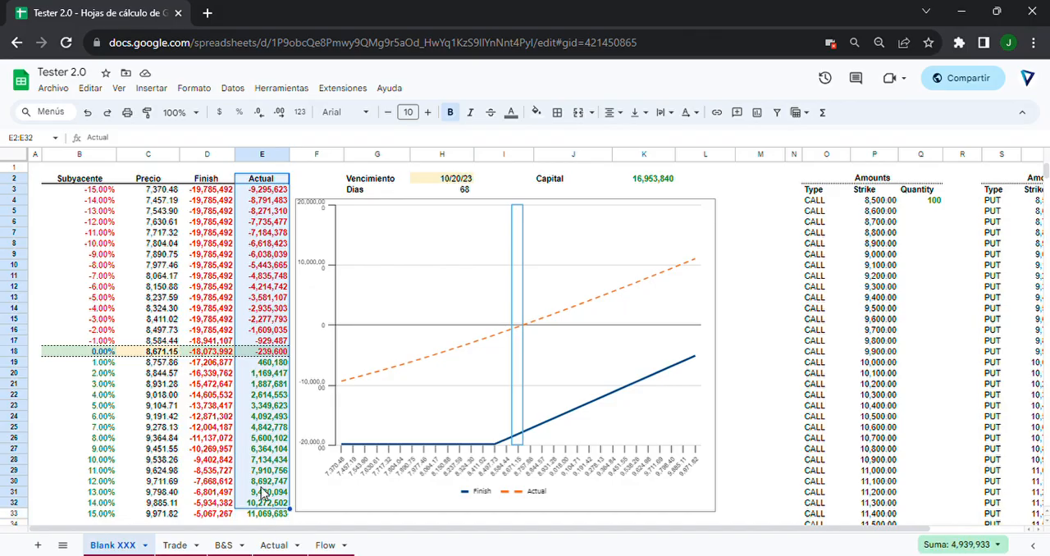
pyautogui.click(201, 357)
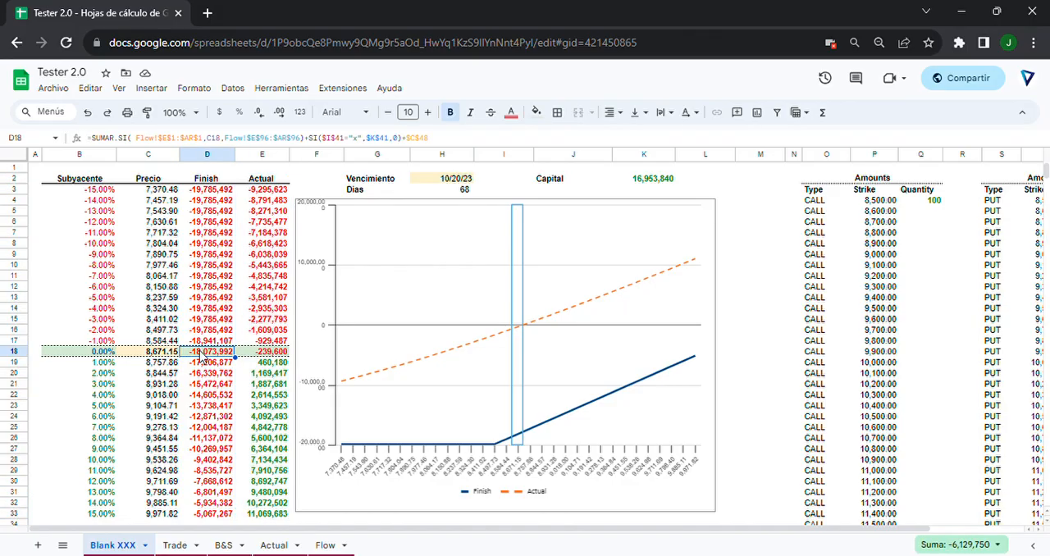
pyautogui.moveTo(209, 212); pyautogui.dragTo(205, 485)
pyautogui.moveTo(261, 211); pyautogui.dragTo(259, 503)
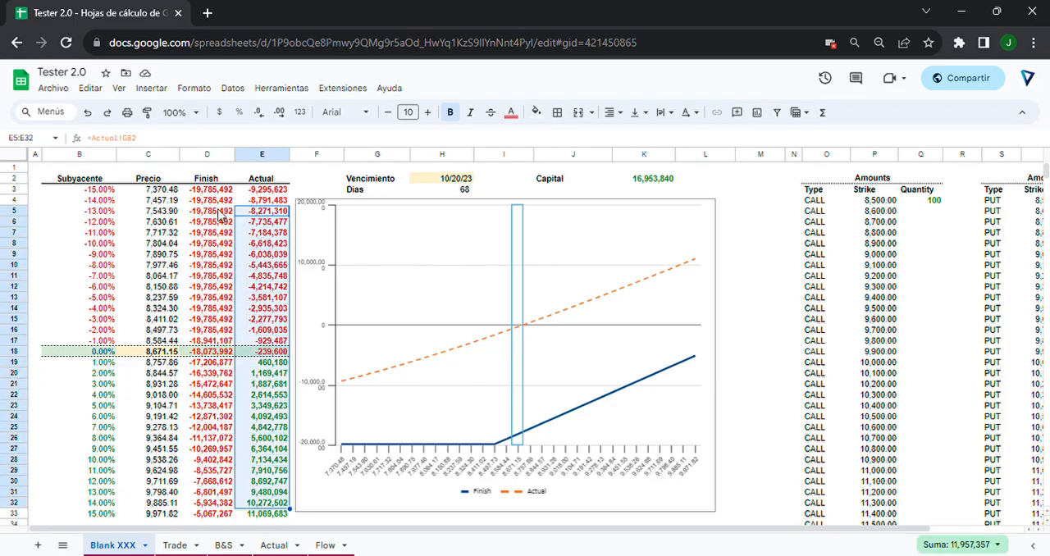
pyautogui.moveTo(213, 211); pyautogui.dragTo(222, 468)
pyautogui.moveTo(261, 200); pyautogui.dragTo(271, 515)
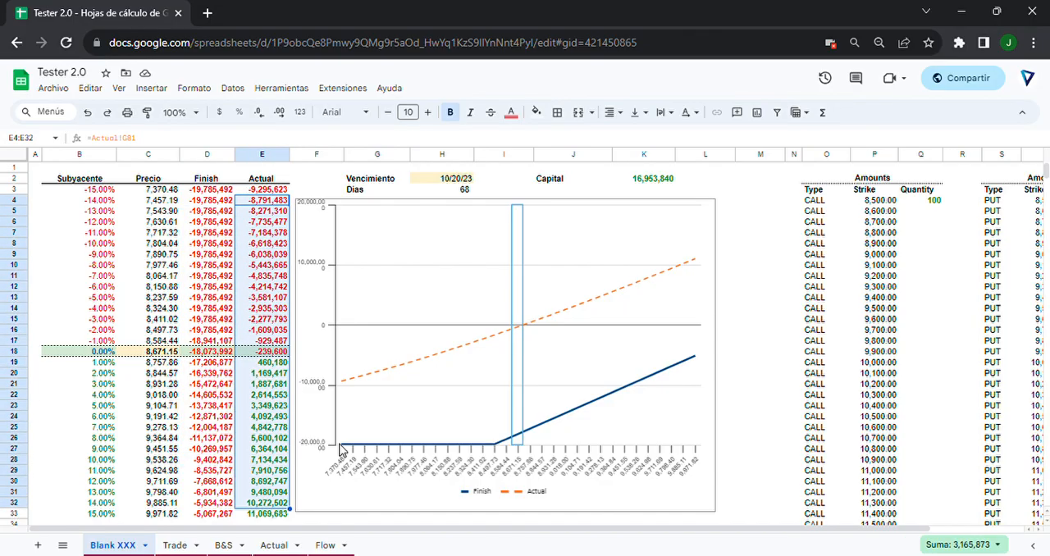
pyautogui.scroll(-3, 331, 367)
pyautogui.scroll(3, 331, 366)
pyautogui.scroll(-5, 325, 352)
pyautogui.scroll(-4, 318, 340)
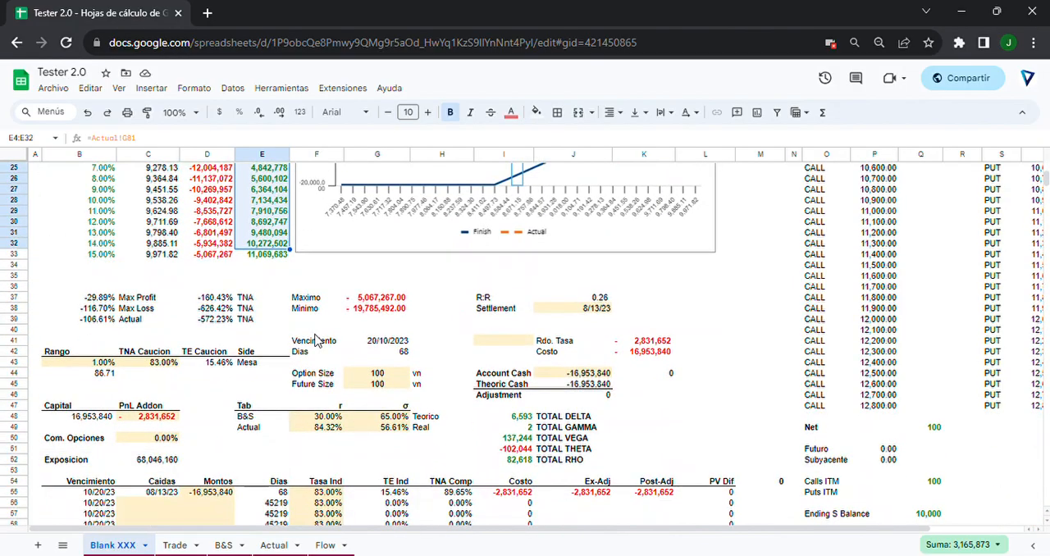
pyautogui.scroll(10, 123, 365)
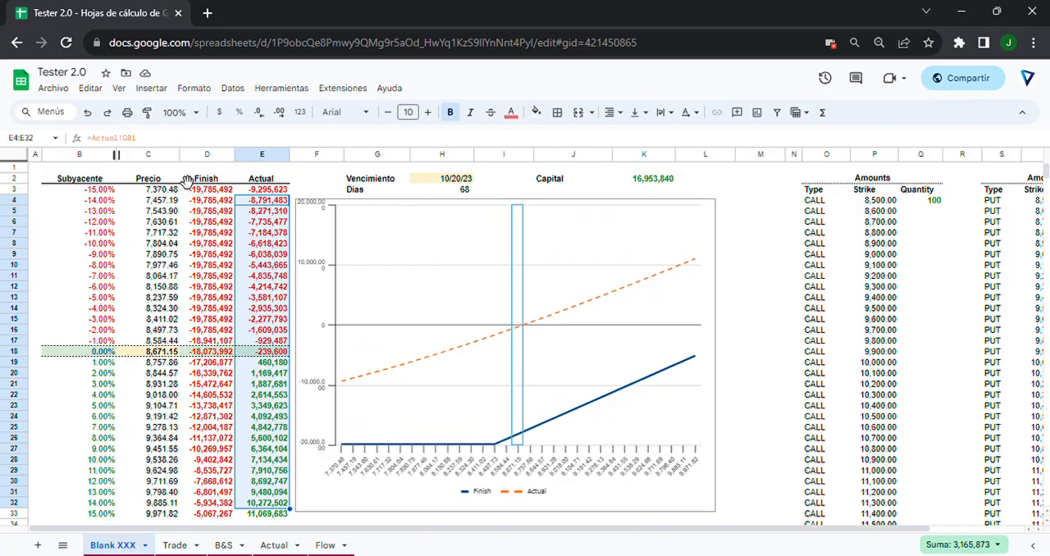
# Set the Rango in B43 to 2% and check the percentage steps across the payoff table.
pyautogui.scroll(-5, 119, 385)
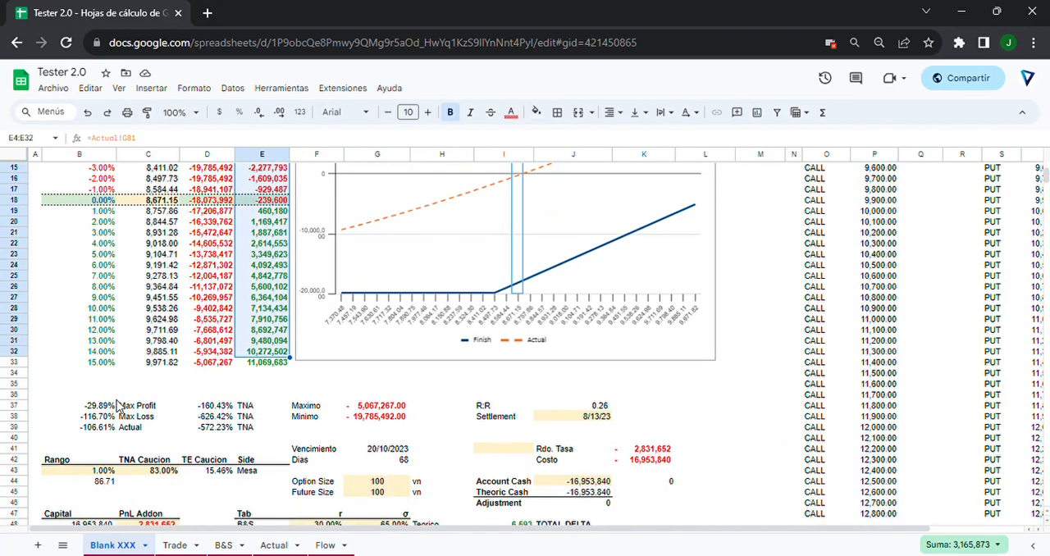
pyautogui.click(84, 472)
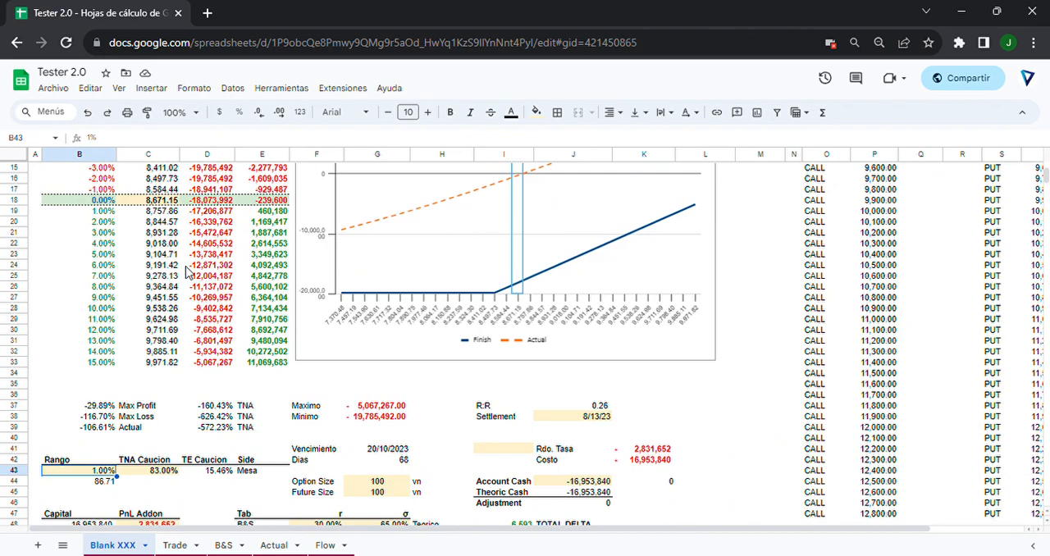
pyautogui.write('2')
pyautogui.press('Return')
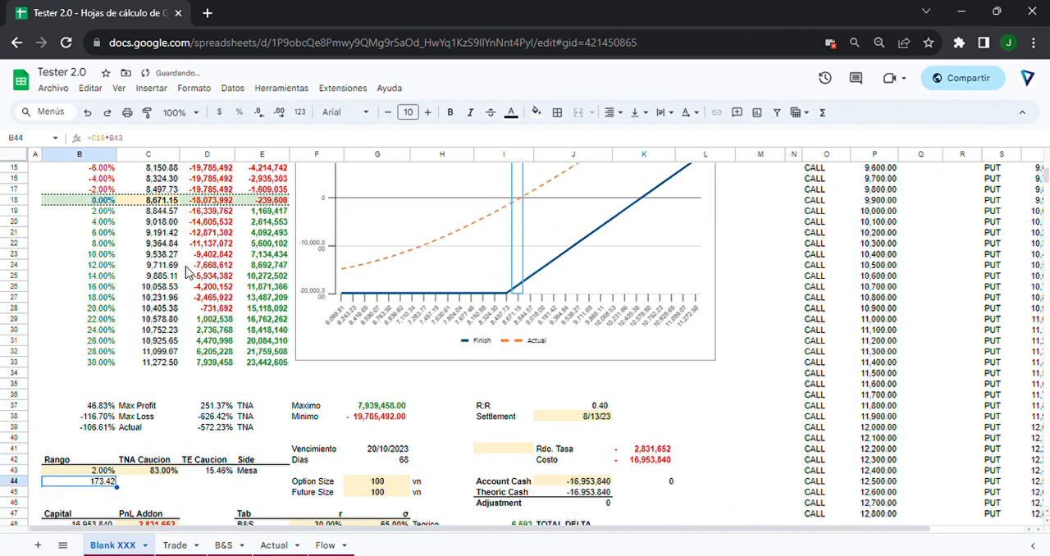
pyautogui.moveTo(99, 212); pyautogui.dragTo(100, 357)
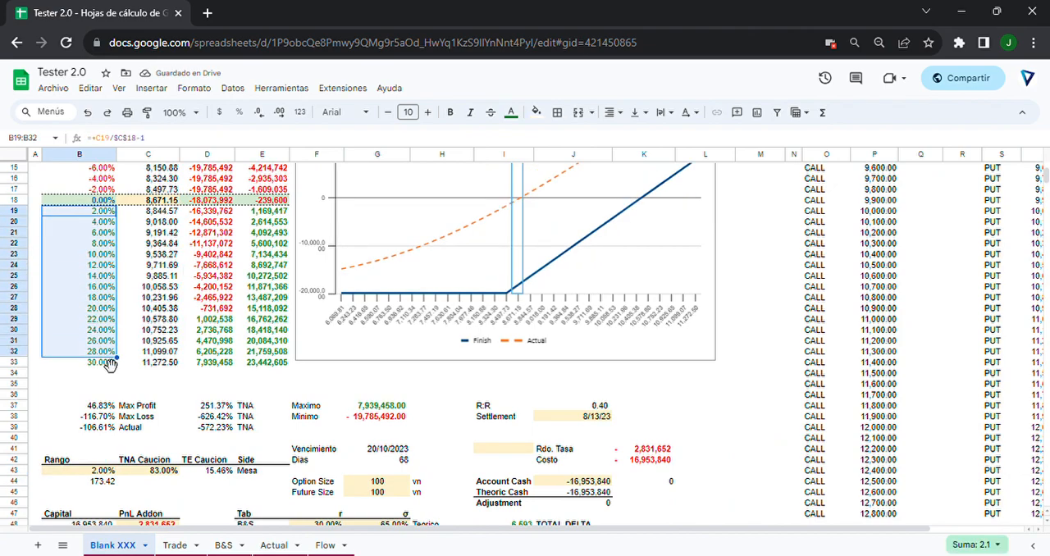
pyautogui.click(98, 366)
pyautogui.scroll(3, 107, 260)
pyautogui.scroll(-5, 106, 259)
# Set the Rango in B43 to 3% and check the widened payoff table and chart.
pyautogui.click(101, 473)
pyautogui.write('3')
pyautogui.press('Return')
pyautogui.scroll(3, 102, 402)
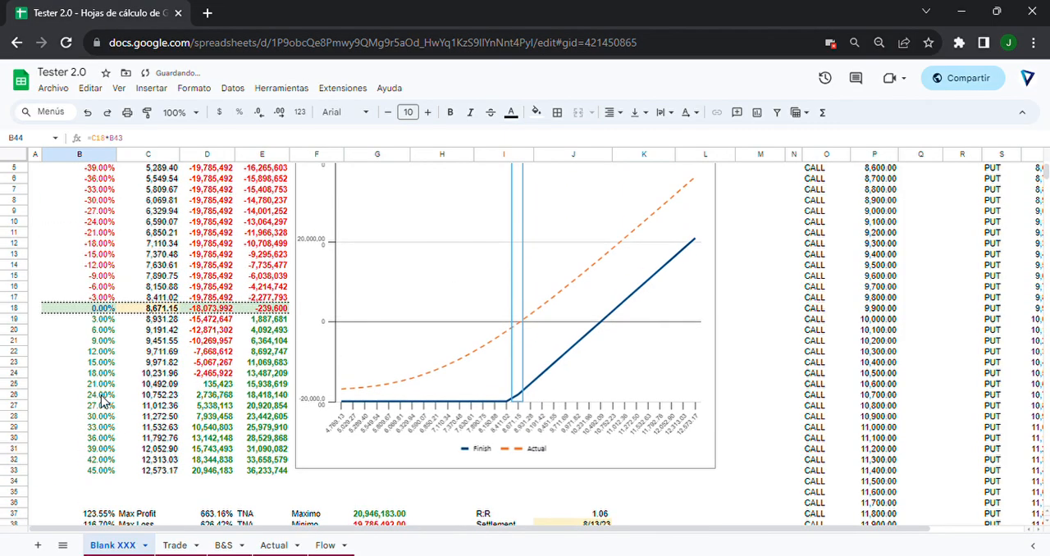
# Set the Rango in B43 to 6.666666% and check the lowest Subyacente percentage in the payoff table.
pyautogui.scroll(-3, 102, 401)
pyautogui.click(86, 471)
pyautogui.write('6.666666')
pyautogui.press('Return')
pyautogui.scroll(3, 189, 382)
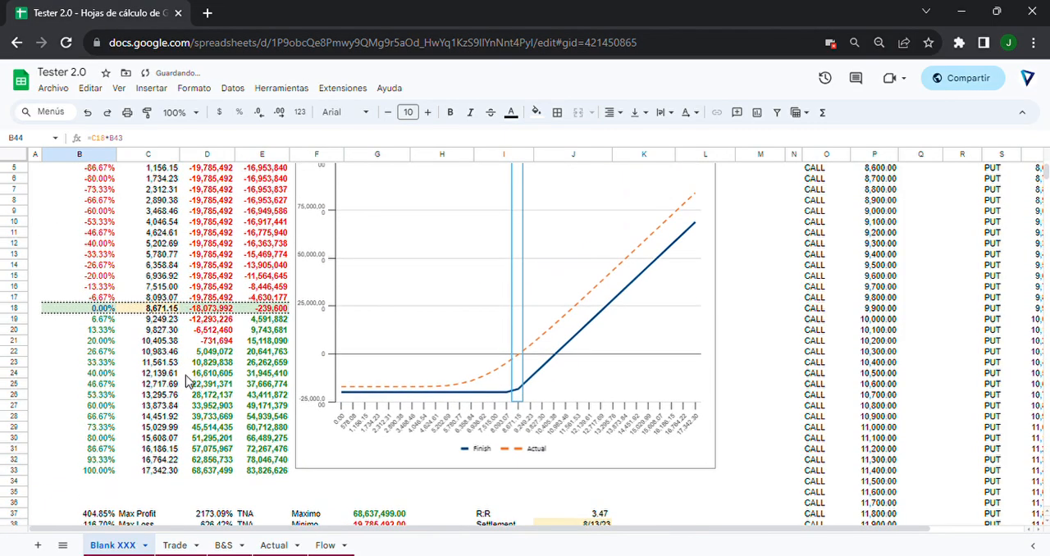
pyautogui.scroll(3, 193, 368)
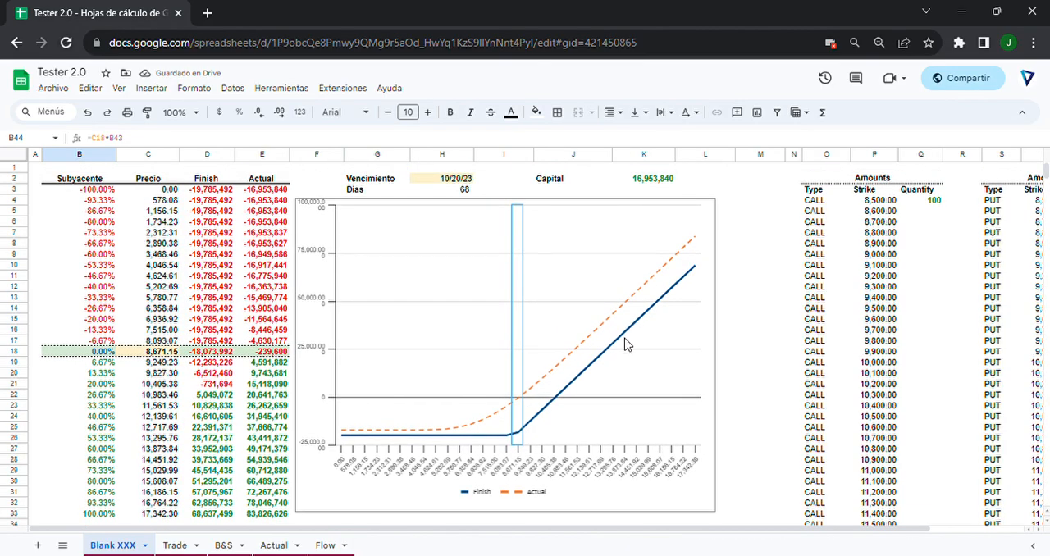
pyautogui.click(80, 190)
# Set the Rango in B43 to 0.5%.
pyautogui.scroll(-5, 80, 324)
pyautogui.click(93, 440)
pyautogui.write('0.5')
pyautogui.press('Return')
# Set the Rango in B43 to 0.2% and check the narrowed payoff table and chart.
pyautogui.click(106, 439)
pyautogui.write('0.')
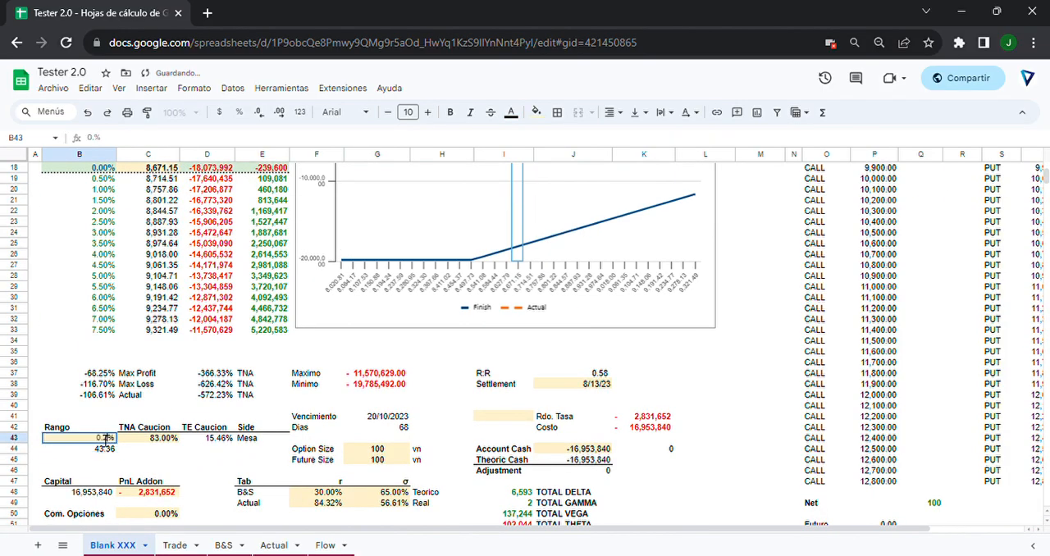
pyautogui.write('20')
pyautogui.press('Return')
pyautogui.scroll(2, 131, 394)
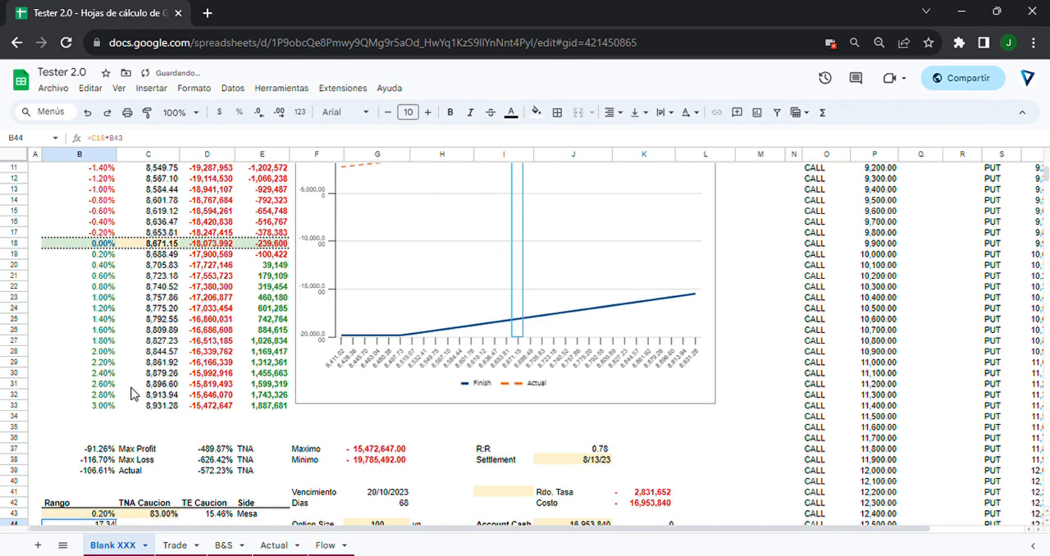
# Set the Rango in B43 back to 1%.
pyautogui.scroll(-2, 131, 394)
pyautogui.click(92, 441)
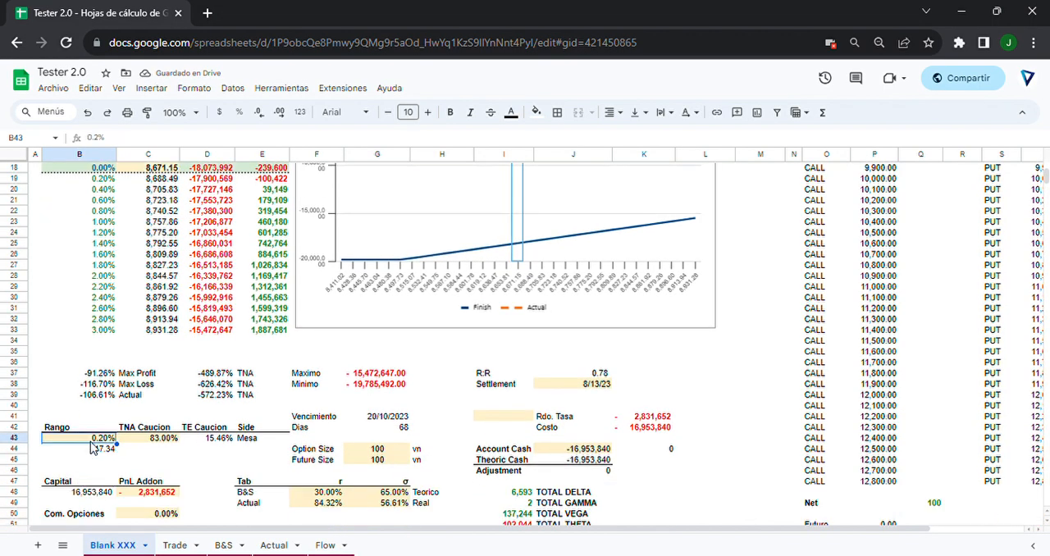
pyautogui.write('1')
pyautogui.press('Return')
# Review the TNA Caucion rate in C43 together with the payoff table and the parameters around it.
pyautogui.scroll(-2, 97, 410)
pyautogui.scroll(-2, 97, 402)
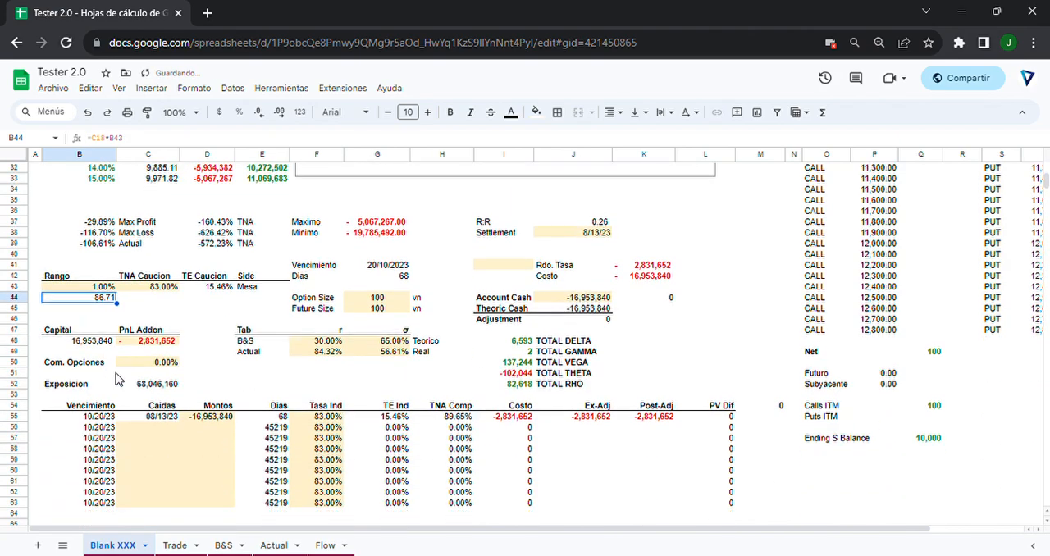
pyautogui.click(160, 289)
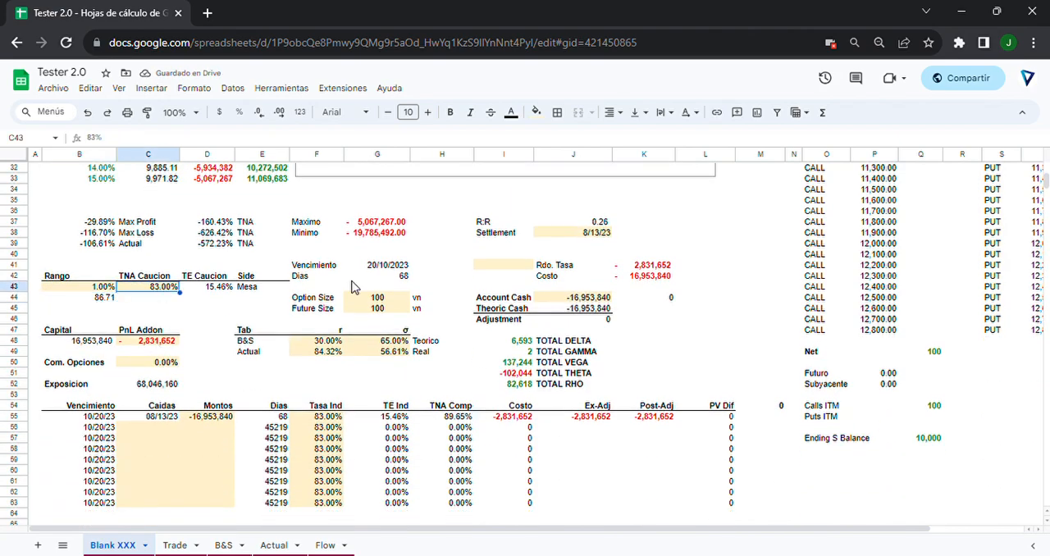
pyautogui.scroll(5, 536, 239)
pyautogui.scroll(-5, 536, 239)
pyautogui.scroll(5, 354, 257)
pyautogui.scroll(3, 354, 257)
pyautogui.scroll(-9, 352, 298)
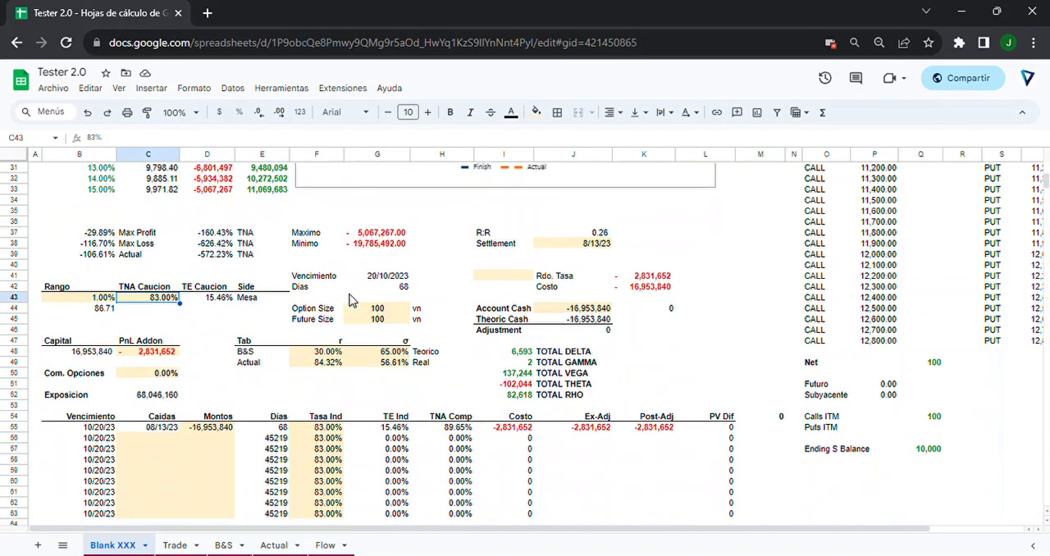
# Examine the Flow sheet from the option strikes down to the Flow, Rango, Costo and Px Futuro rows.
pyautogui.click(336, 545)
pyautogui.scroll(-5, 321, 326)
pyautogui.scroll(-20, 321, 325)
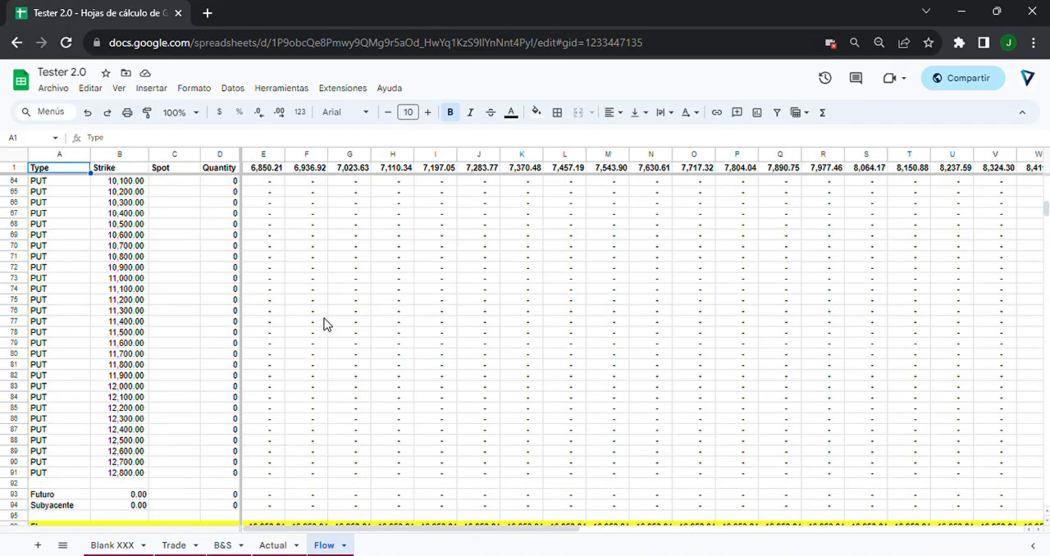
pyautogui.scroll(-1, 325, 325)
pyautogui.scroll(20, 324, 327)
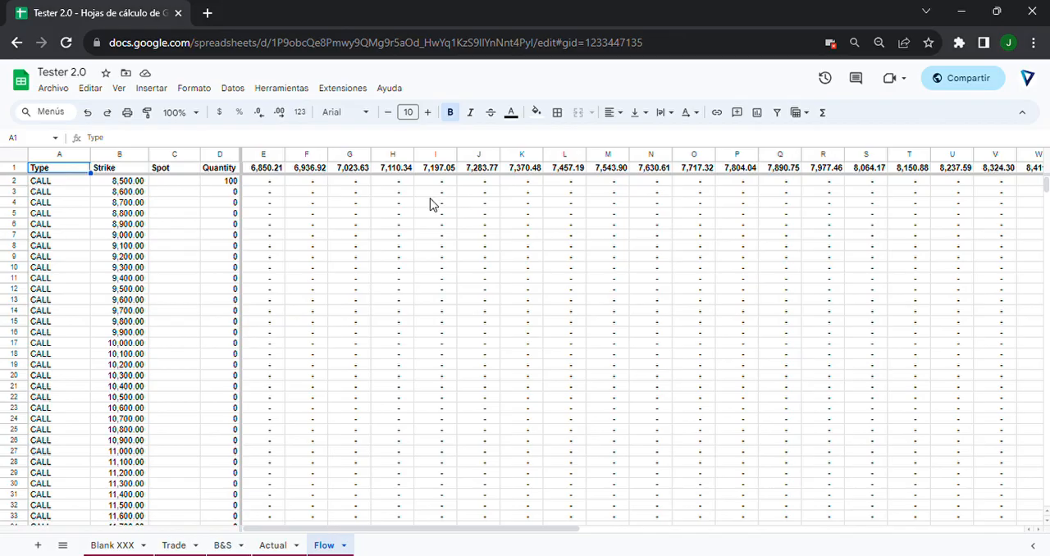
pyautogui.scroll(-10, 430, 203)
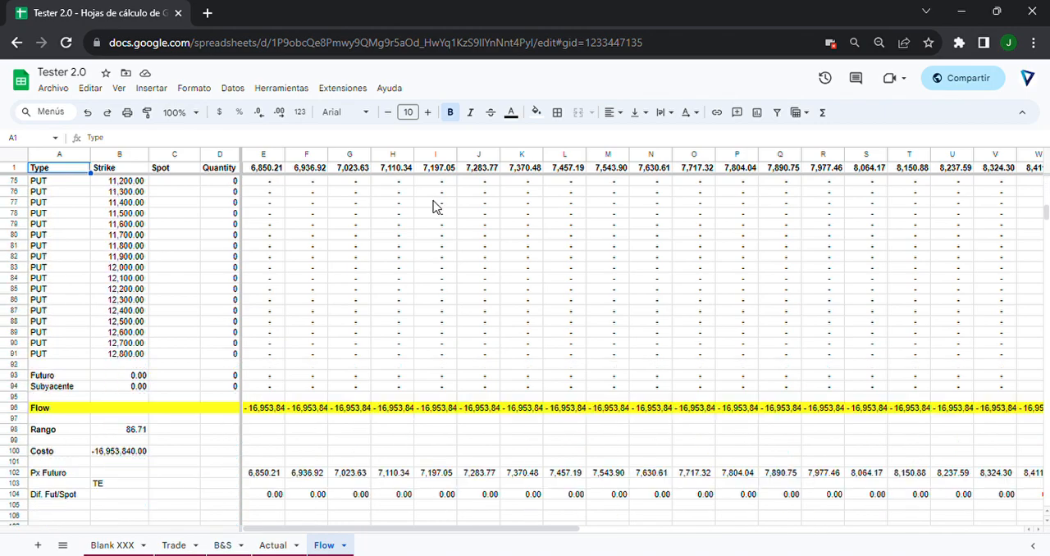
pyautogui.scroll(-8, 435, 212)
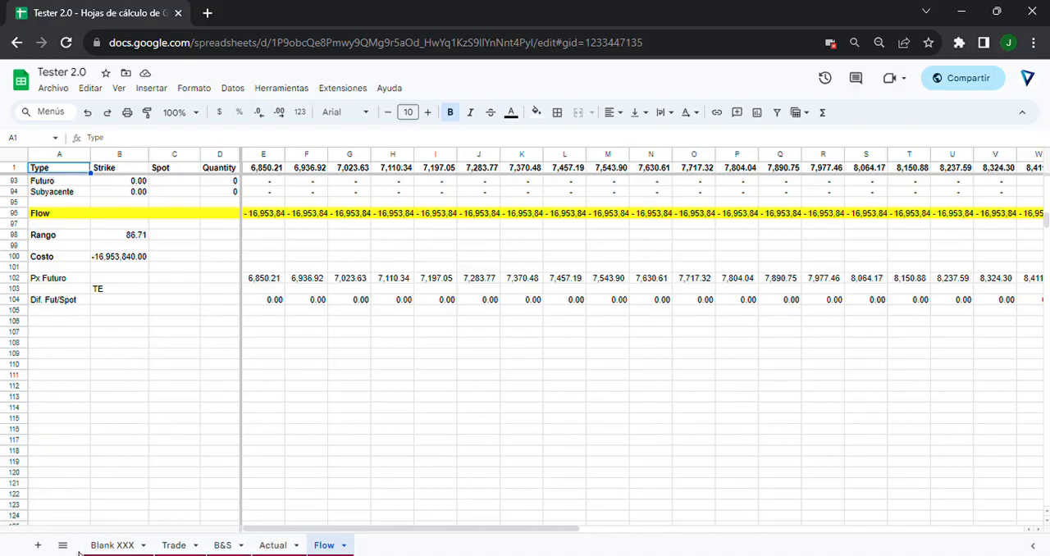
# Return to the Blank XXX sheet and highlight the Finish values in D3:D32.
pyautogui.click(125, 550)
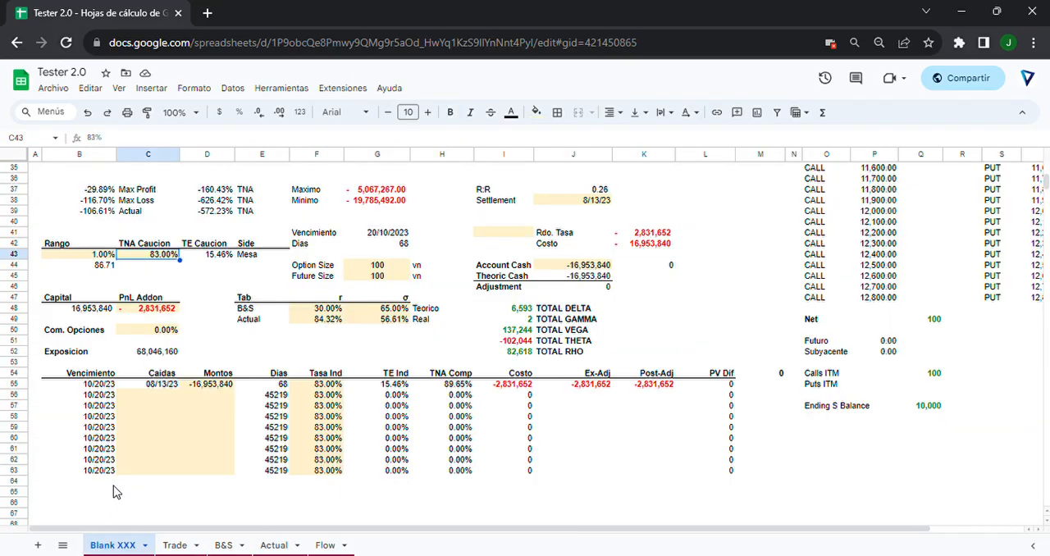
pyautogui.scroll(5, 115, 492)
pyautogui.moveTo(215, 190); pyautogui.dragTo(228, 527)
# Examine the Theoric Flow table on the Actual sheet, and highlight the matching Actual values in E3:E33 on Blank XXX.
pyautogui.click(281, 549)
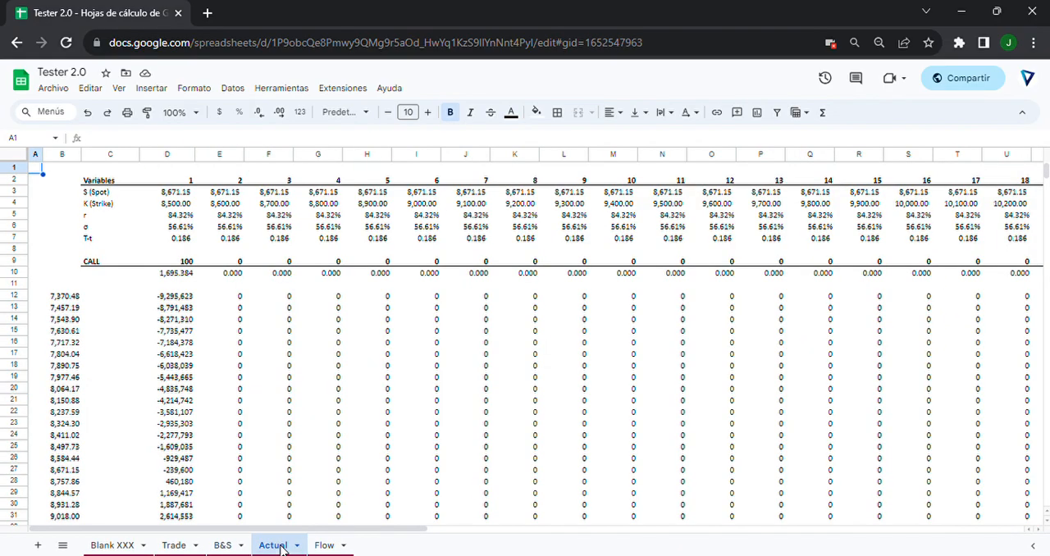
pyautogui.scroll(-5, 301, 453)
pyautogui.scroll(-20, 301, 453)
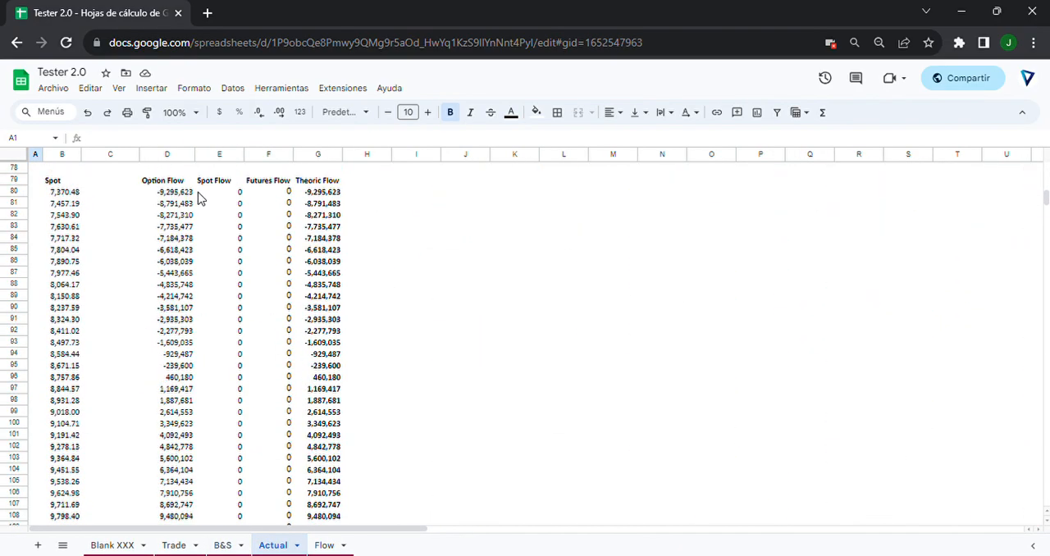
pyautogui.click(111, 545)
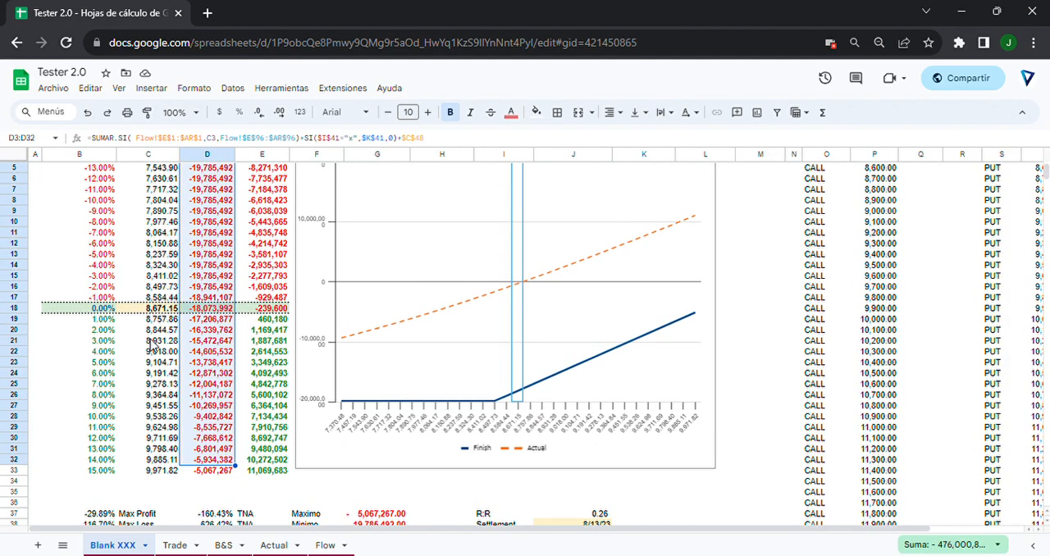
pyautogui.scroll(2, 152, 344)
pyautogui.moveTo(262, 190); pyautogui.dragTo(257, 526)
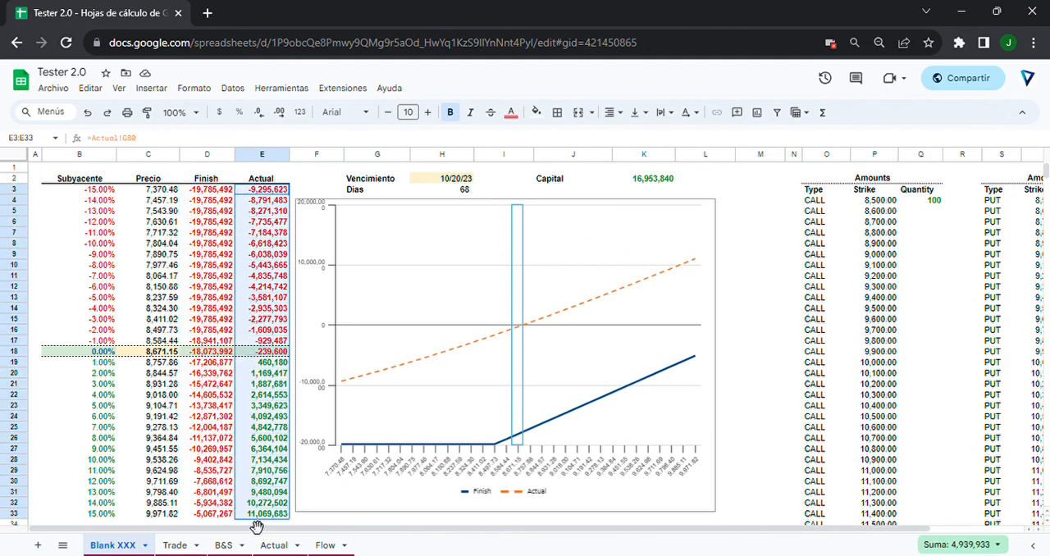
# Review the parameter area below the payoff chart, highlighting rows 40 to 65 and checking the Total Gamma cell.
pyautogui.scroll(-3, 447, 353)
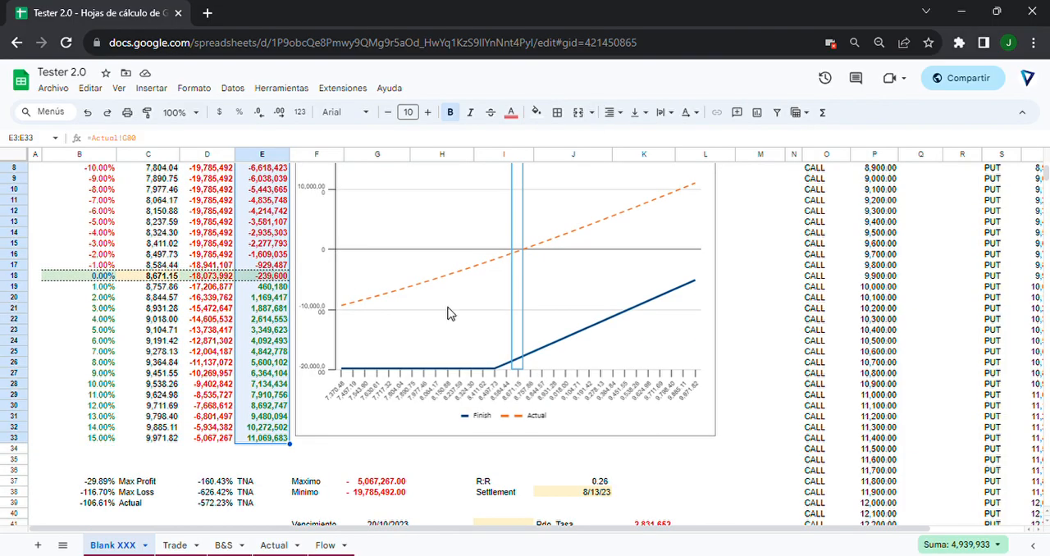
pyautogui.scroll(-6, 447, 313)
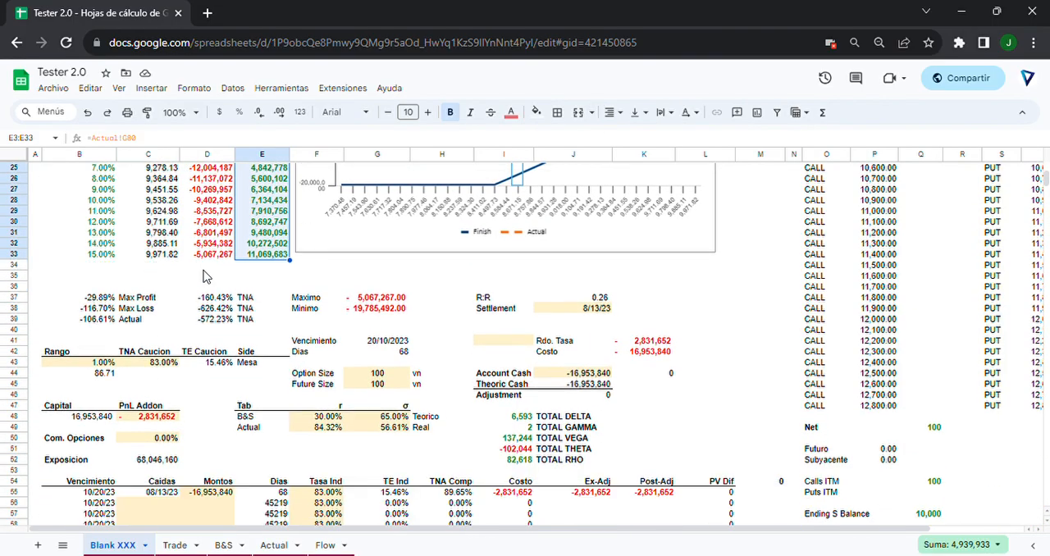
pyautogui.scroll(-2, 205, 275)
pyautogui.scroll(-1, 205, 275)
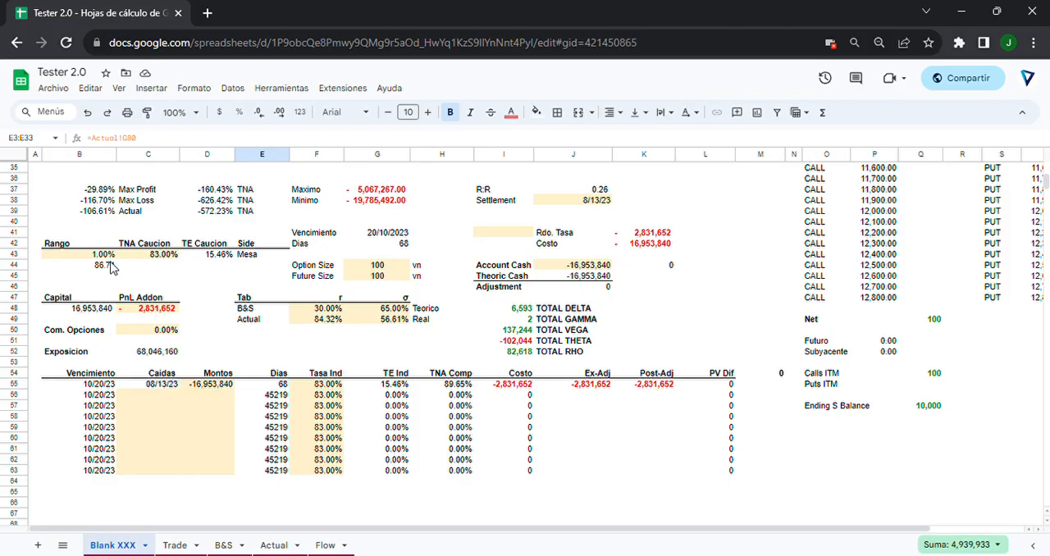
pyautogui.moveTo(24, 222); pyautogui.dragTo(25, 492)
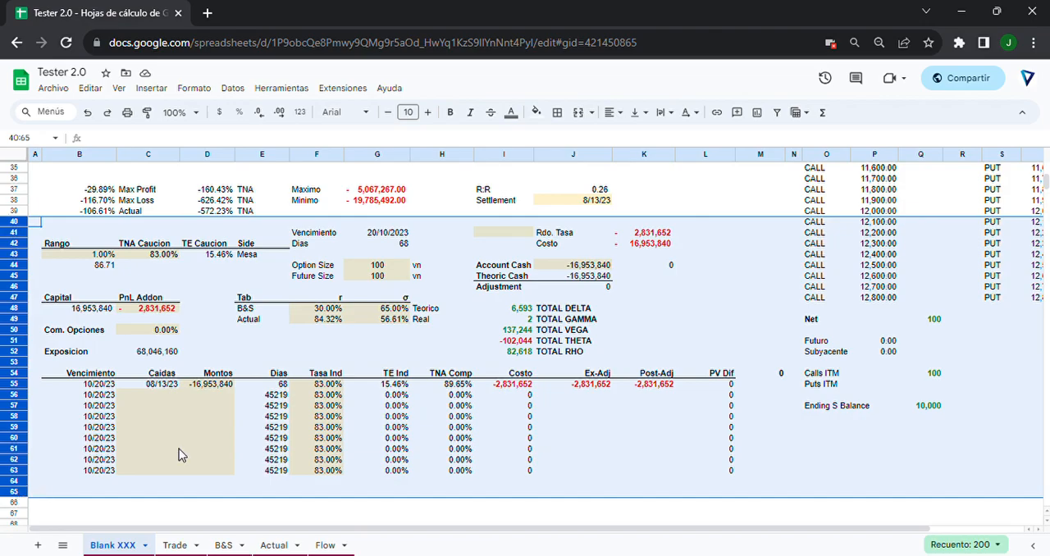
pyautogui.click(525, 320)
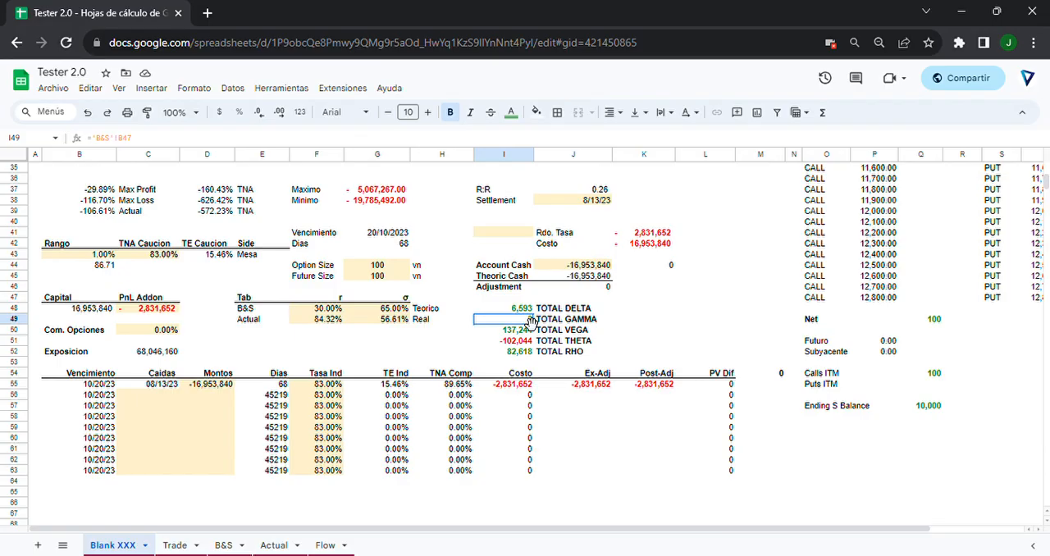
# Inspect the call's quantity, strike, price and Amount formula in row 114 of the Trade sheet.
pyautogui.click(183, 543)
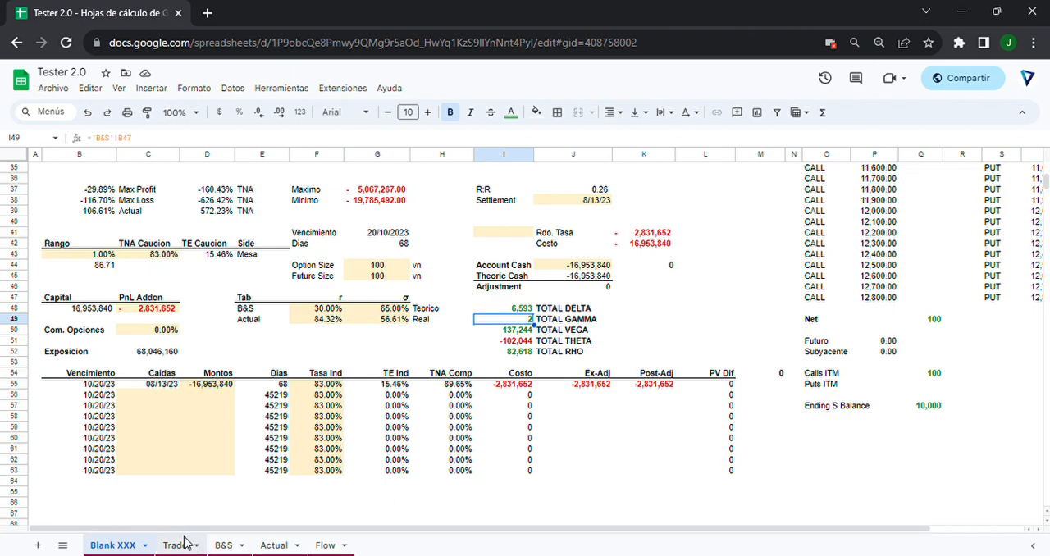
pyautogui.moveTo(35, 408); pyautogui.dragTo(228, 409)
pyautogui.click(141, 408)
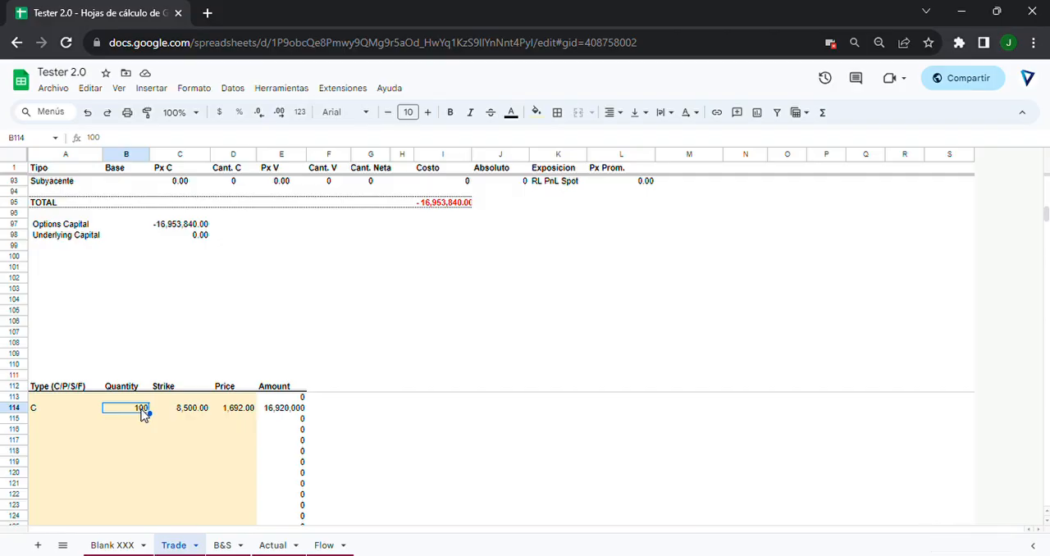
pyautogui.click(177, 414)
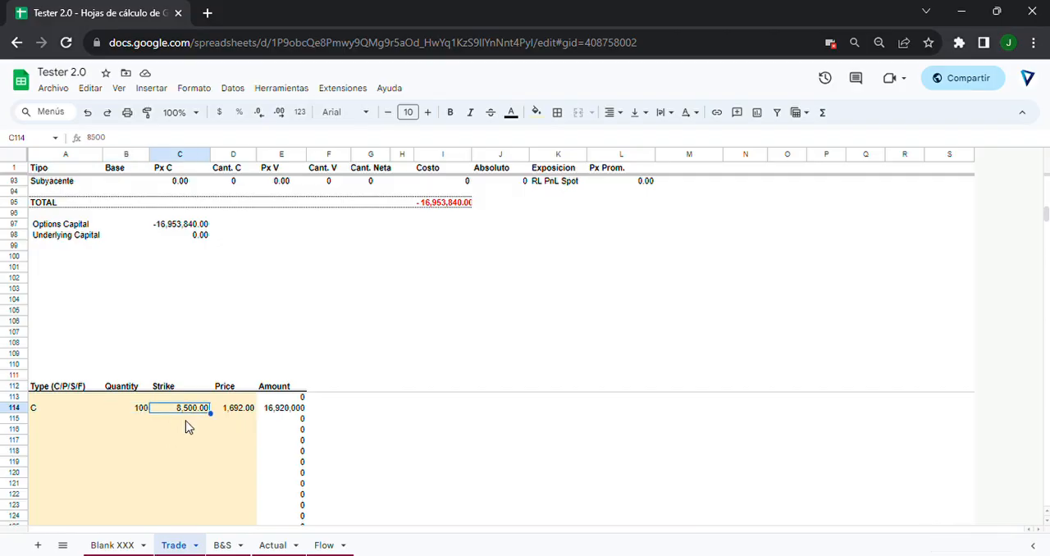
pyautogui.click(229, 417)
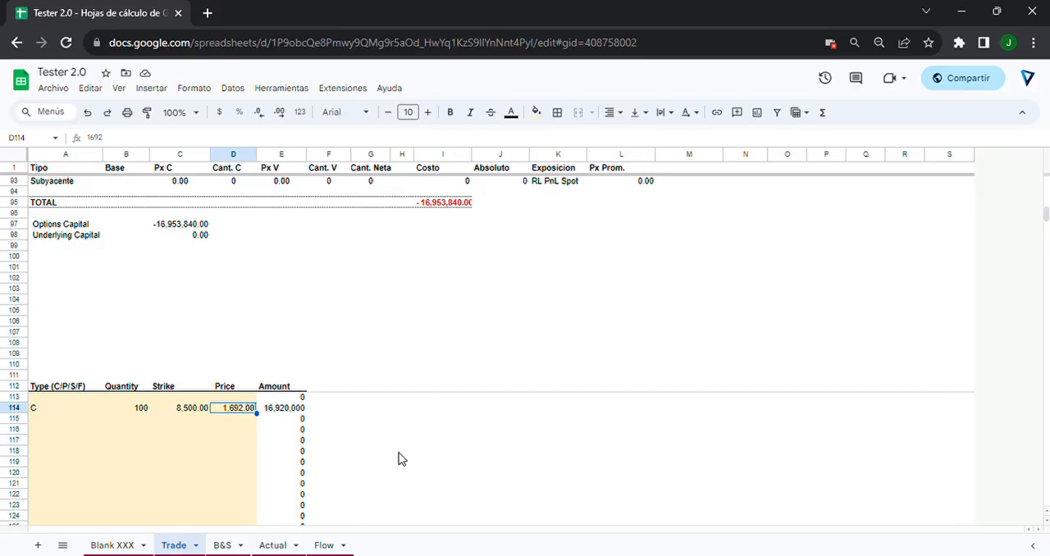
pyautogui.click(140, 415)
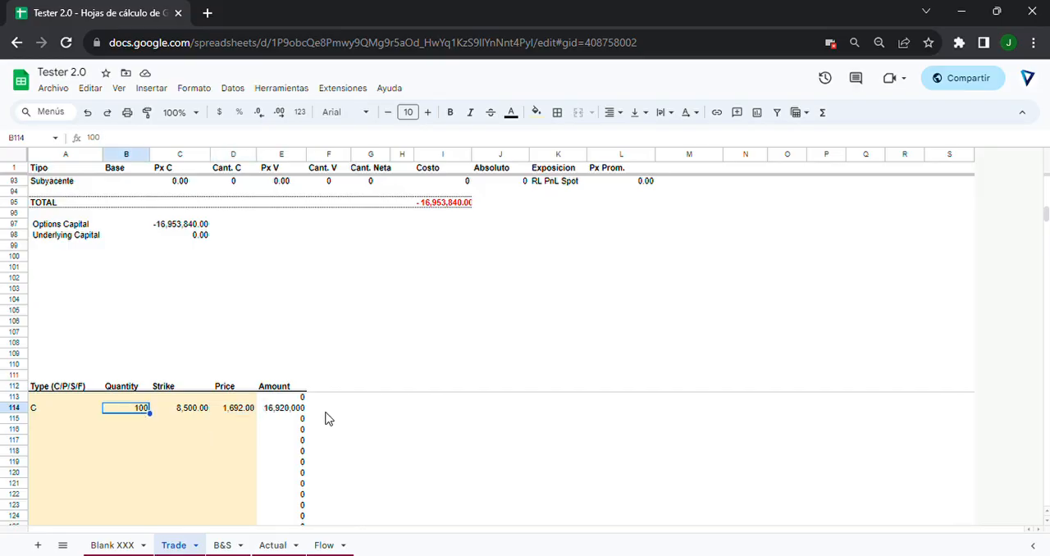
pyautogui.click(287, 410)
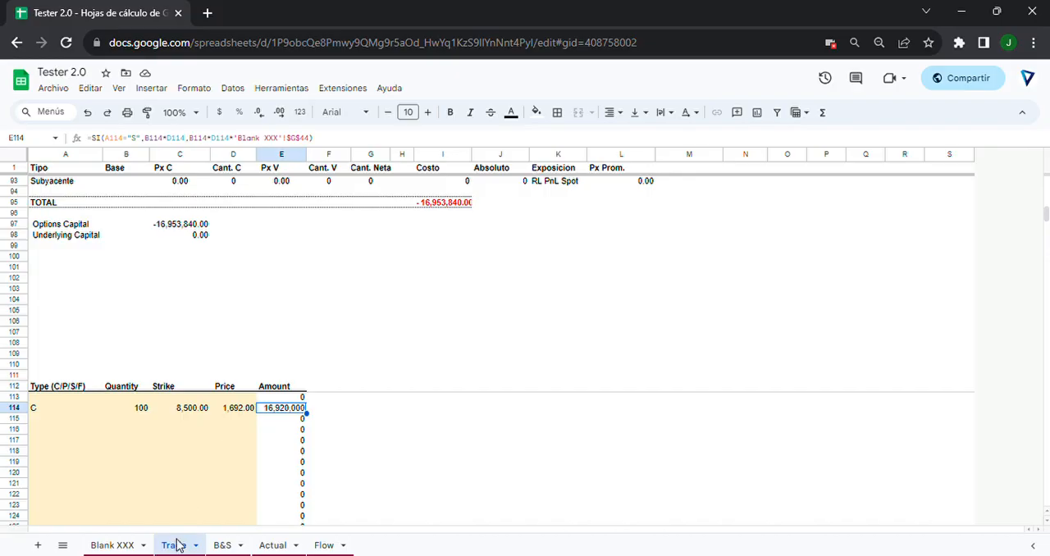
# Return to the Blank XXX sheet and check the Account Cash value in J44.
pyautogui.click(123, 545)
pyautogui.scroll(3, 345, 297)
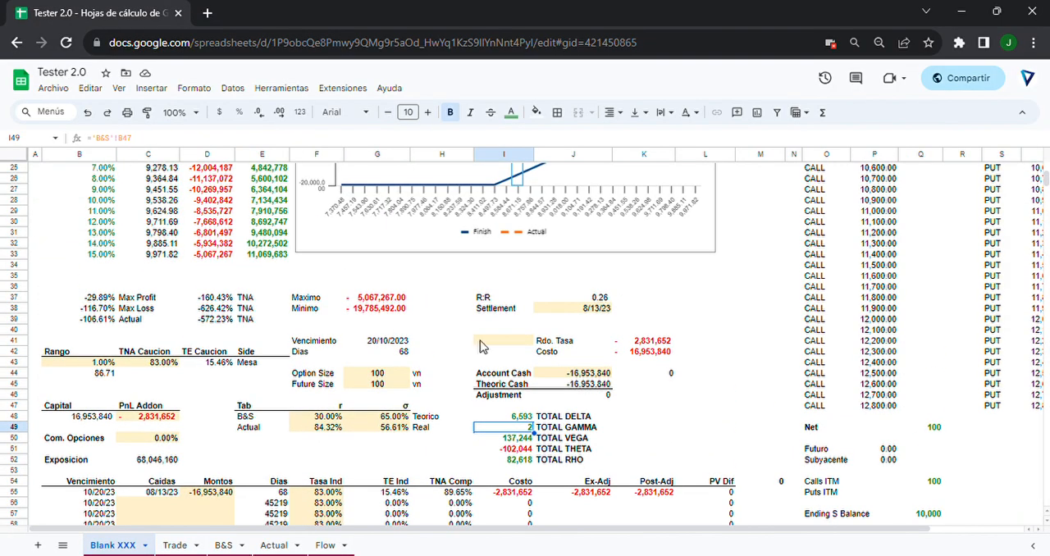
pyautogui.click(588, 371)
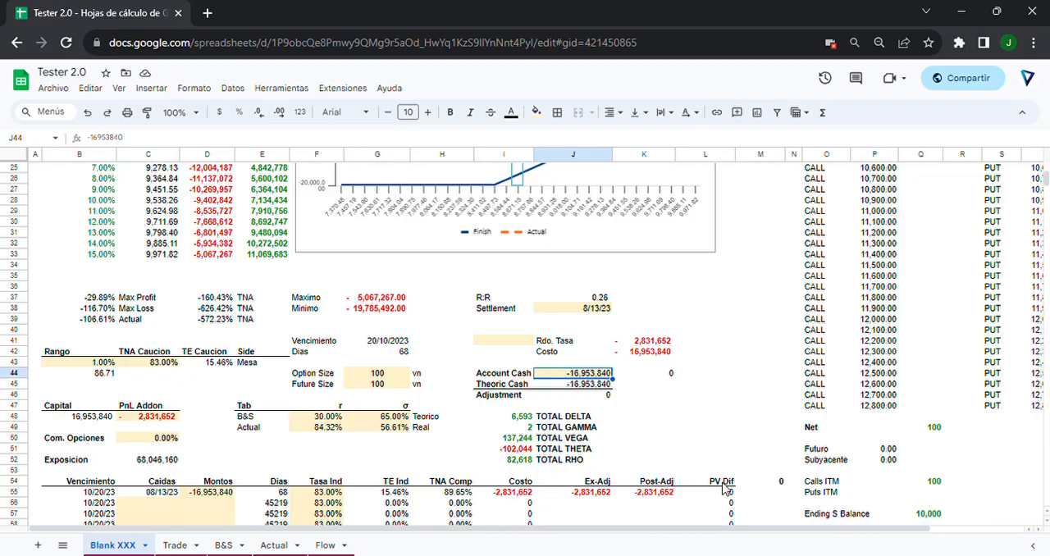
# Check the Dias formula in H3 above the payoff chart, and return to the Account Cash cell J44.
pyautogui.scroll(3, 725, 488)
pyautogui.scroll(1, 656, 457)
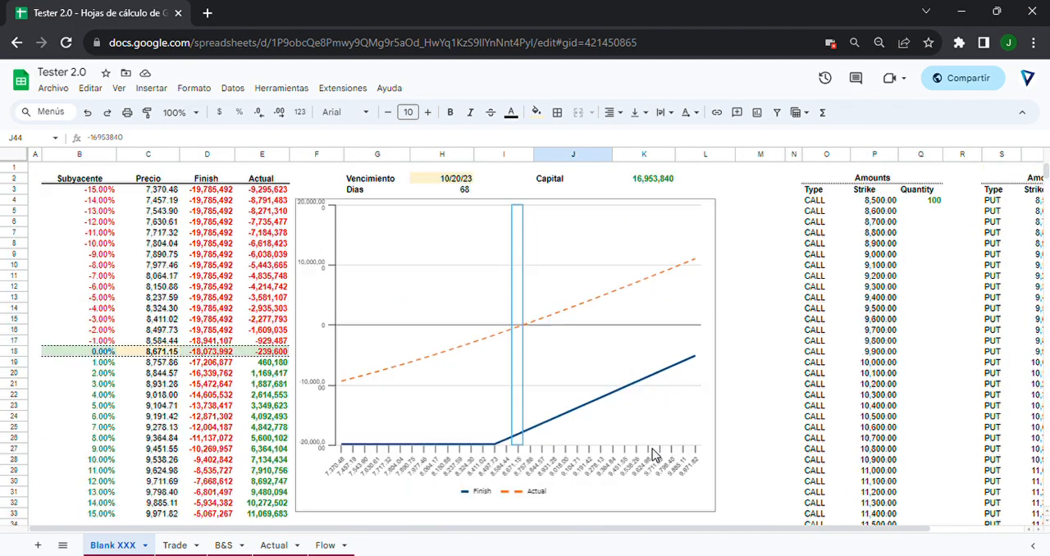
pyautogui.click(470, 191)
pyautogui.scroll(-6, 472, 246)
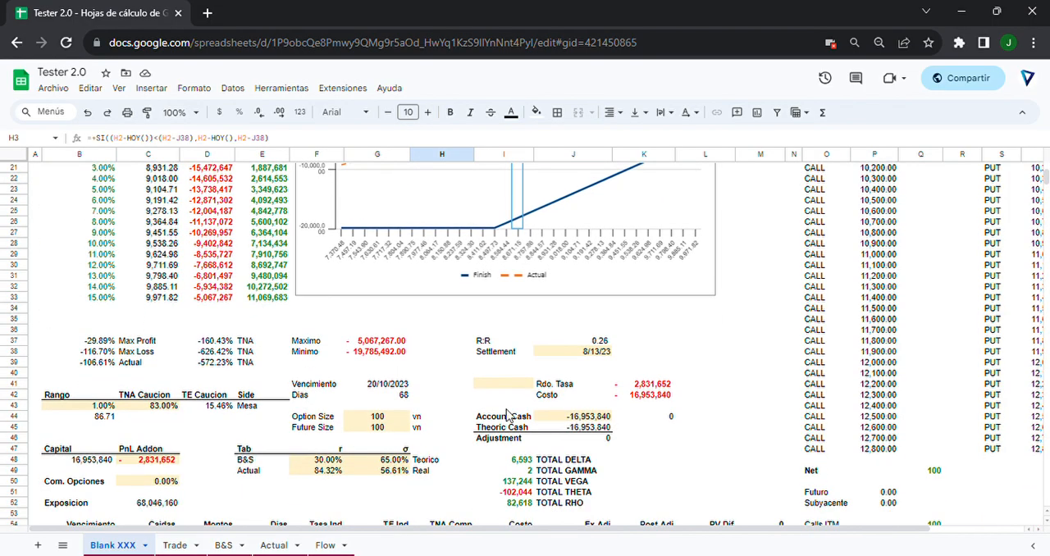
pyautogui.click(543, 417)
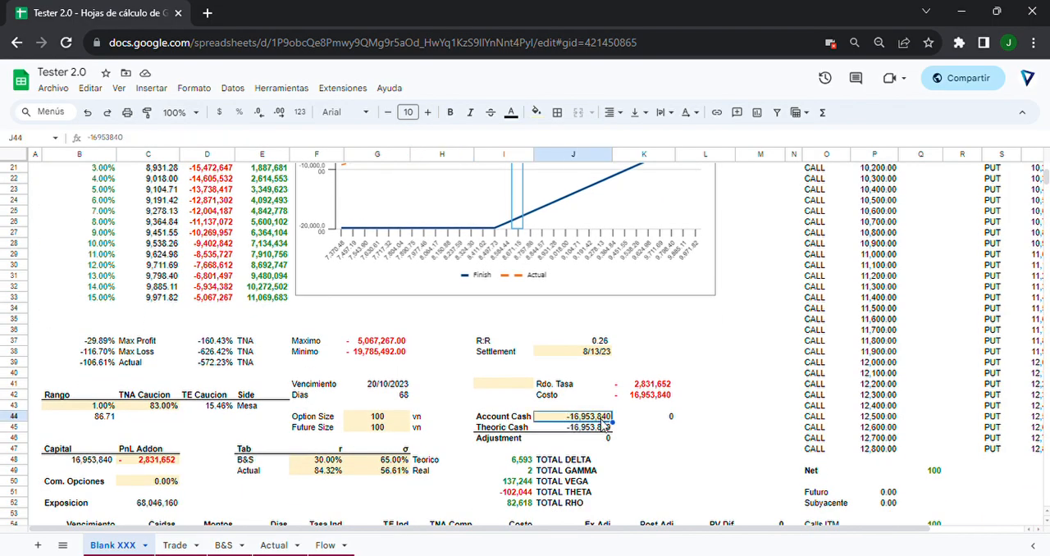
# Examine the financing cost calculation in row 55, highlighting D55:J55 and checking the Montos, Tasa Ind, Costo and Post-Adj cells.
pyautogui.scroll(-2, 605, 426)
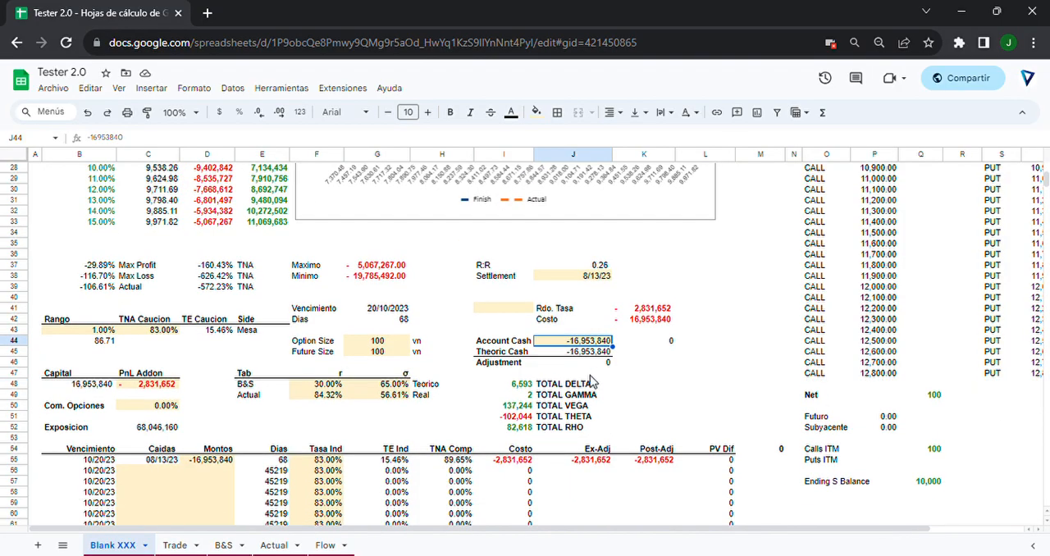
pyautogui.click(204, 461)
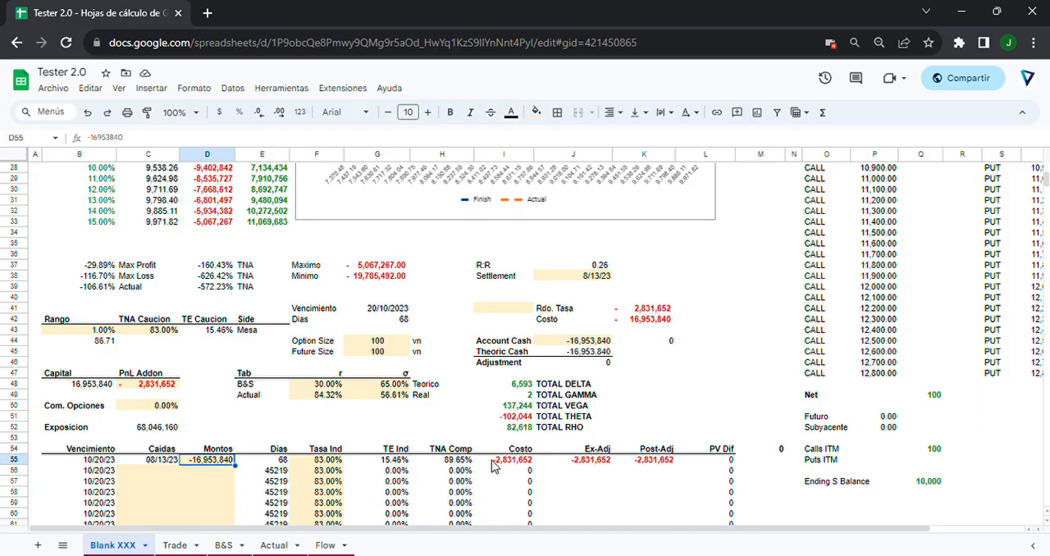
pyautogui.moveTo(209, 463); pyautogui.dragTo(564, 465)
pyautogui.click(324, 462)
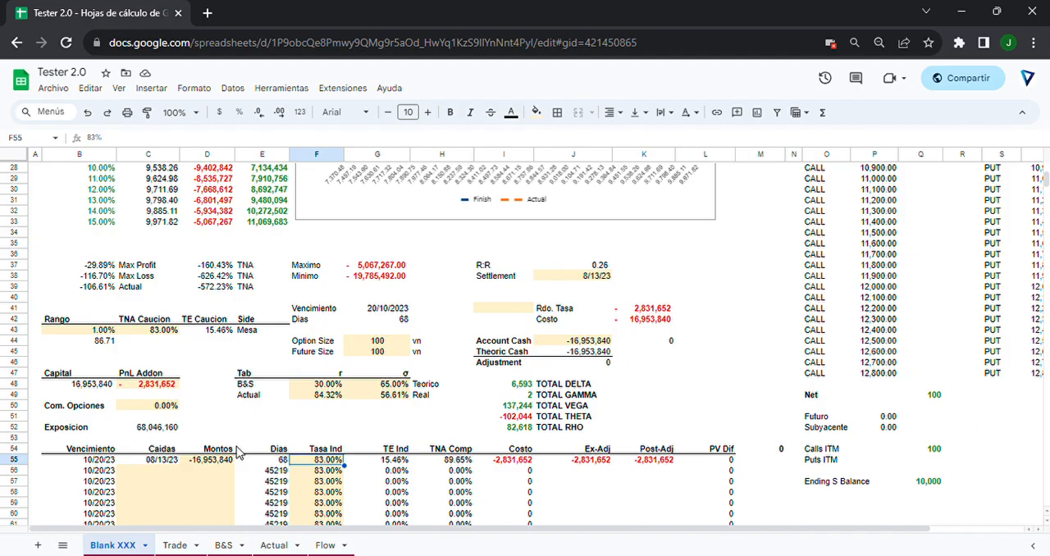
pyautogui.moveTo(200, 461); pyautogui.dragTo(572, 466)
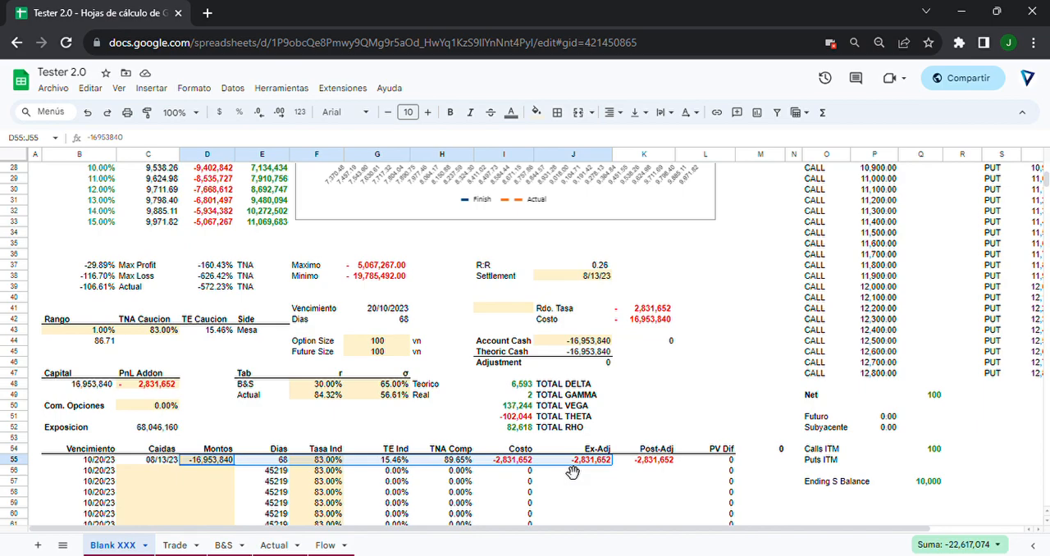
pyautogui.click(517, 464)
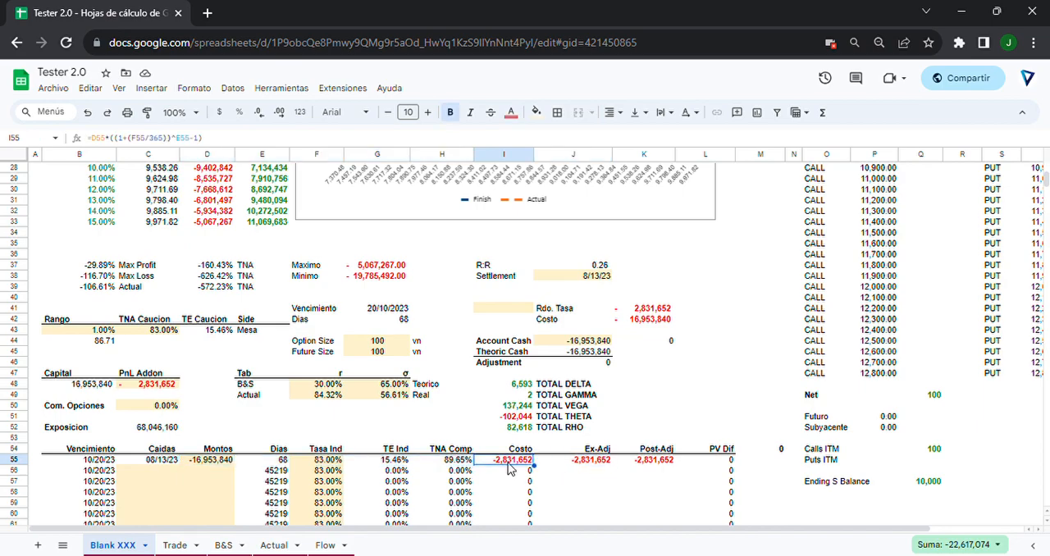
pyautogui.click(654, 465)
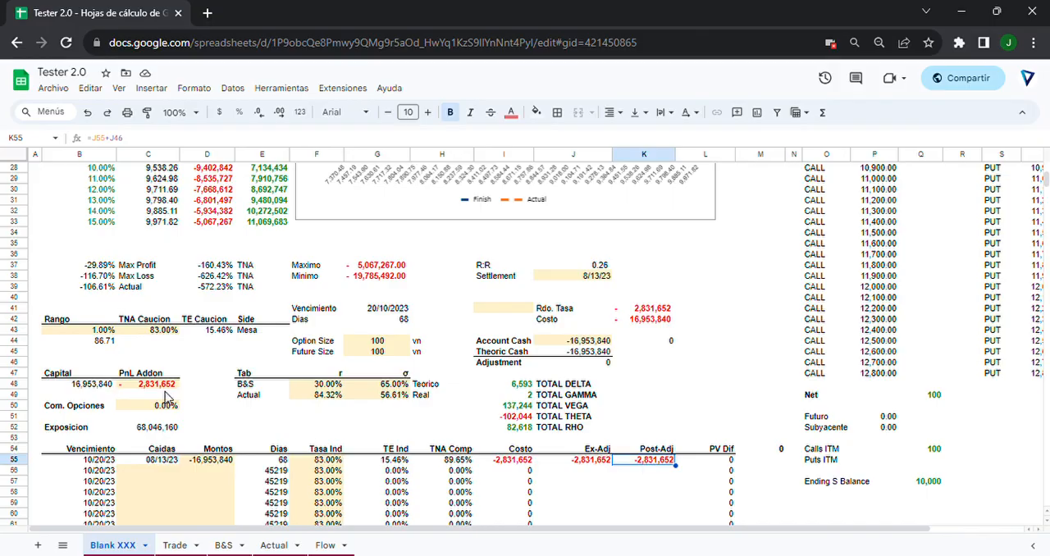
# Check the PnL Addon value in C48 against the payoff chart and the financing table.
pyautogui.click(161, 386)
pyautogui.scroll(5, 208, 424)
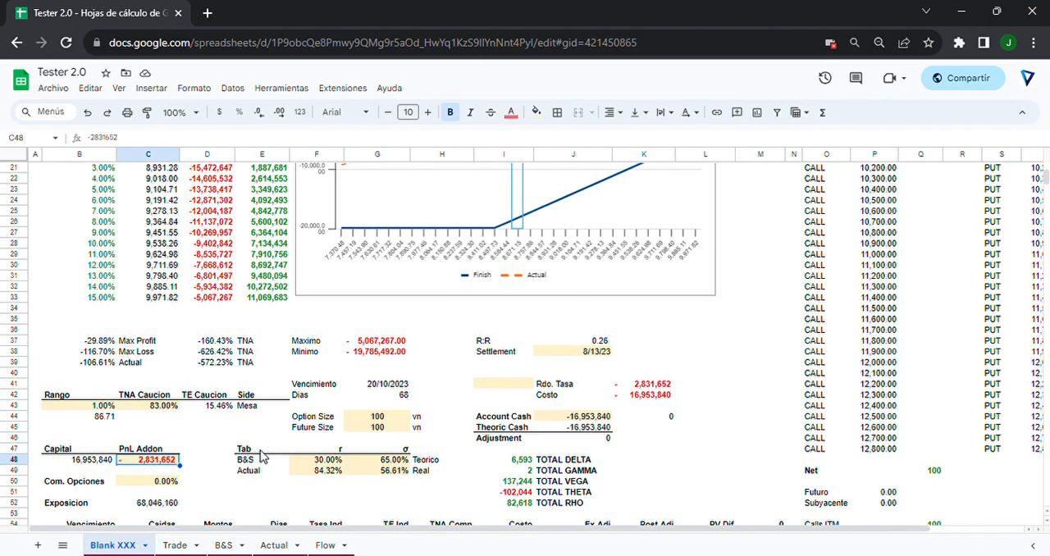
pyautogui.scroll(-6, 261, 457)
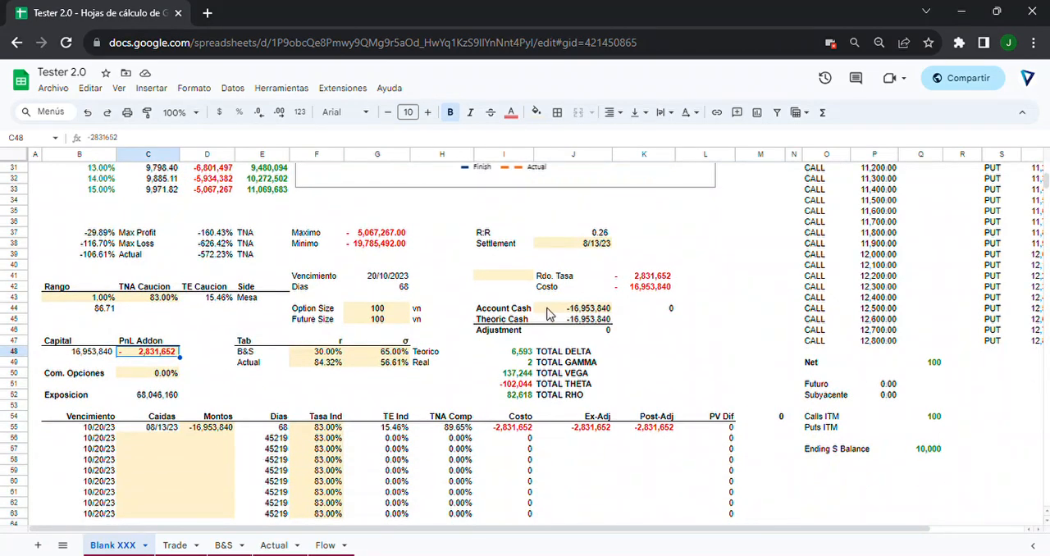
# Clear the Account Cash cell J44 and check the Theoric Cash formula in J45.
pyautogui.click(548, 309)
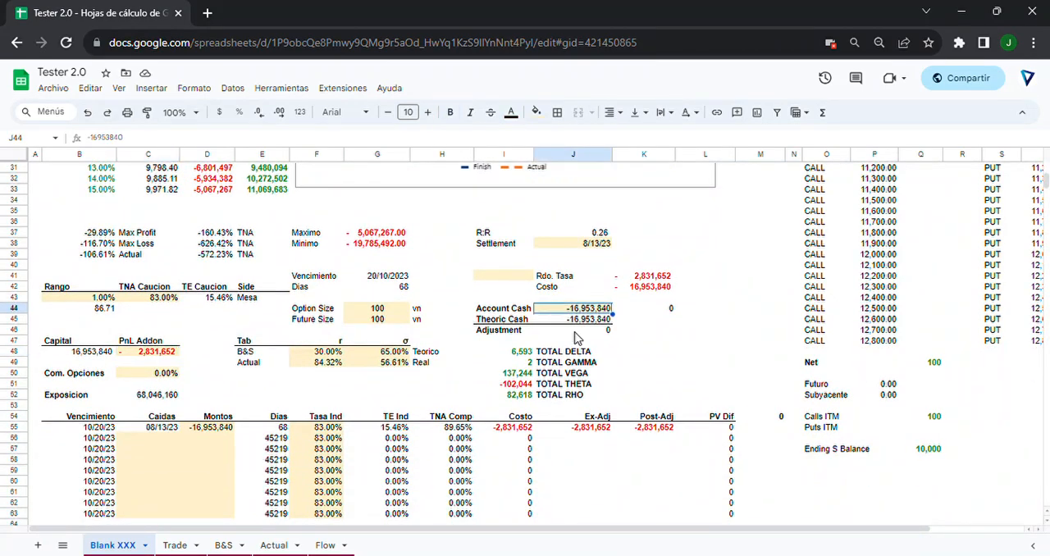
pyautogui.press('Delete')
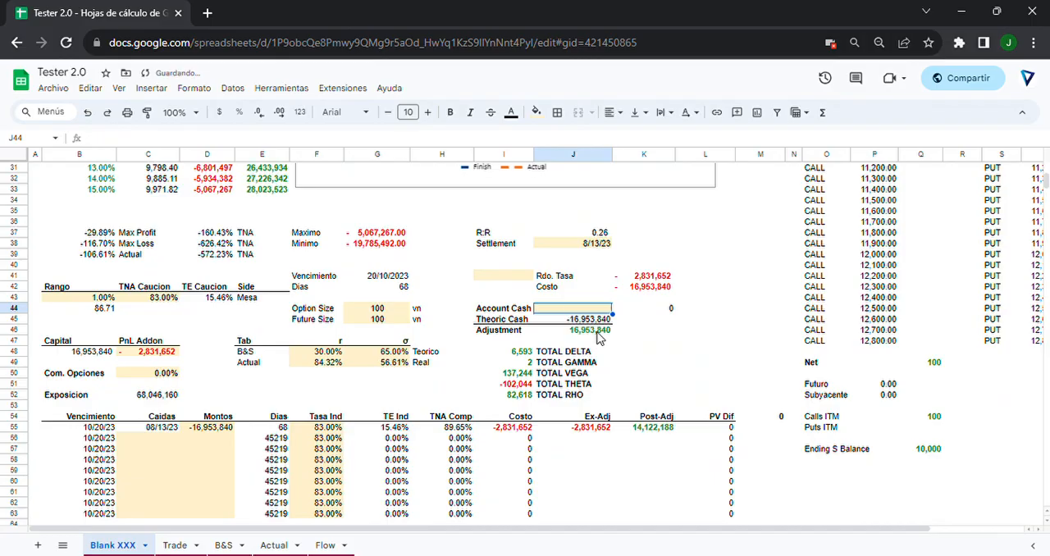
pyautogui.moveTo(494, 320); pyautogui.dragTo(572, 324)
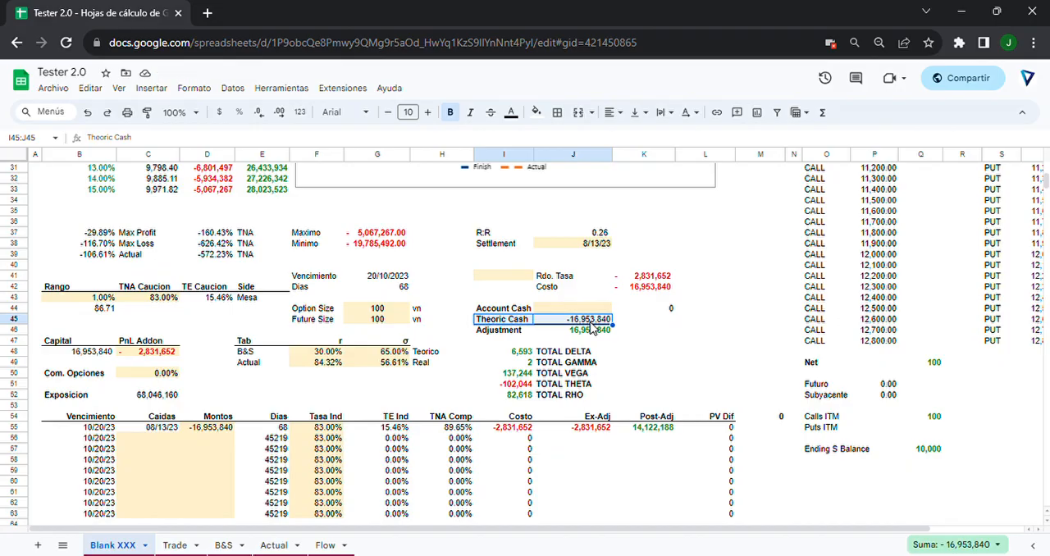
pyautogui.click(564, 323)
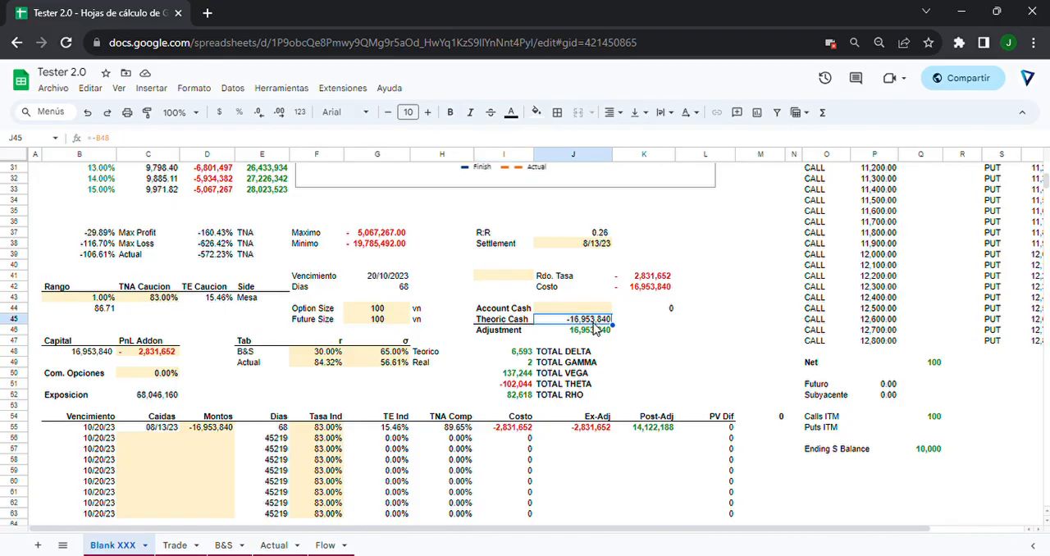
pyautogui.press('Up')
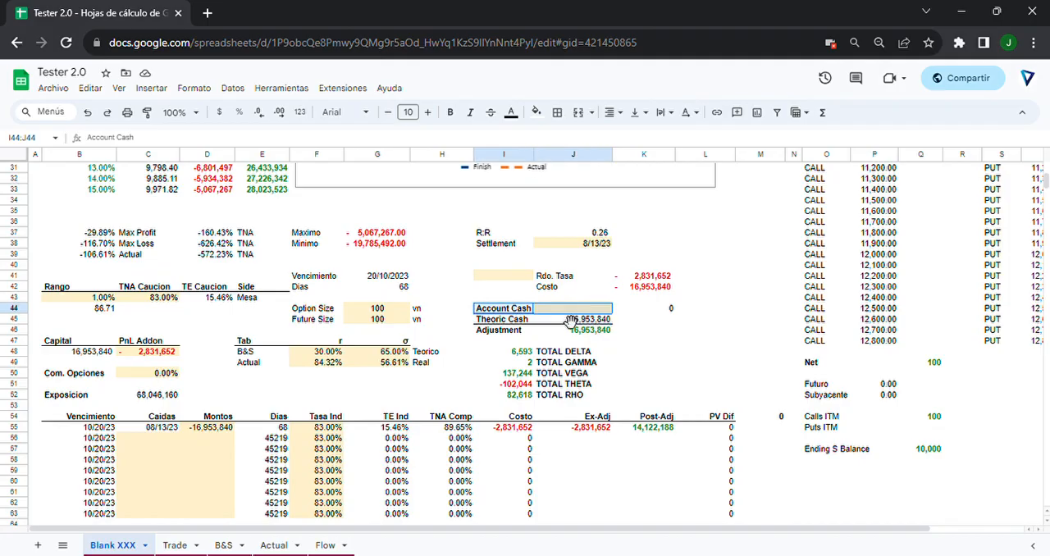
pyautogui.click(543, 312)
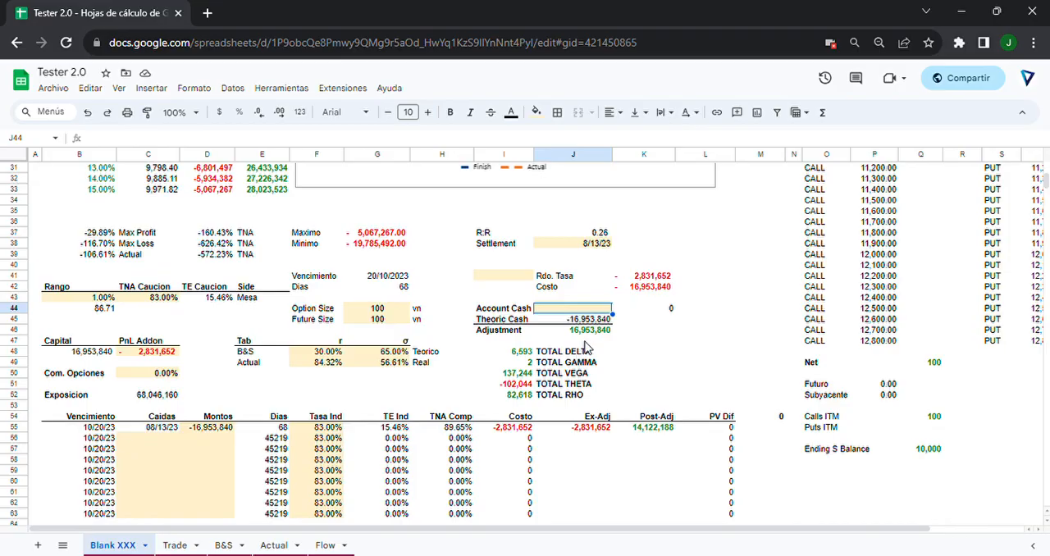
# Set Account Cash in J44 to -16,953,840.
pyautogui.write('-')
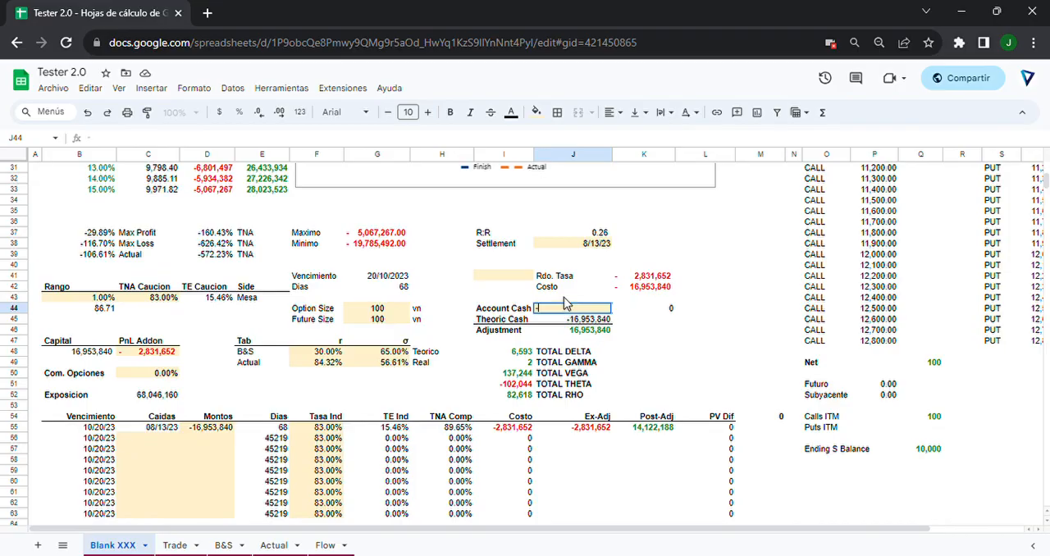
pyautogui.write('16,953,840')
pyautogui.press('Return')
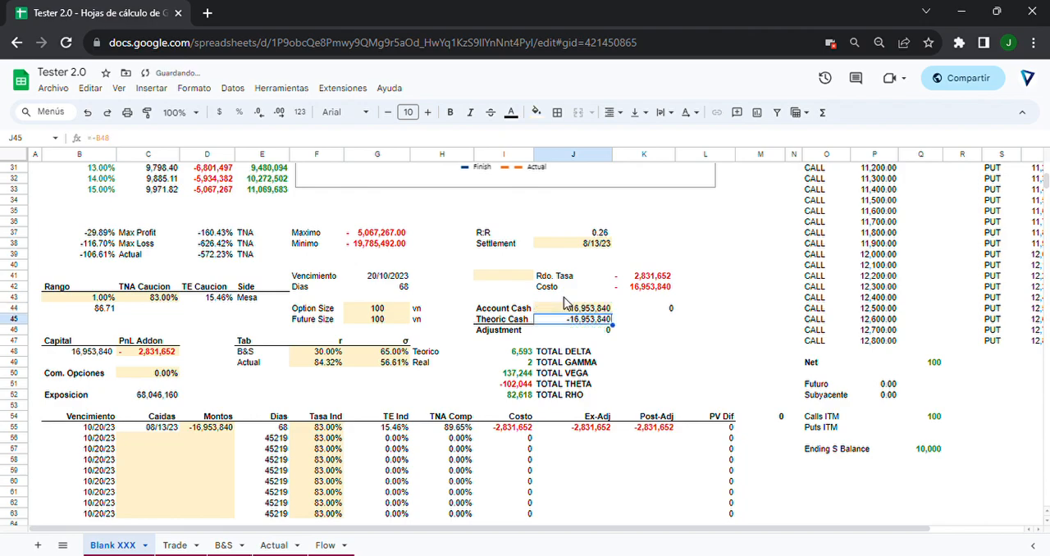
# Set Account Cash in J44 to -16,980,000 and check the Adjustment formula in J46.
pyautogui.click(564, 303)
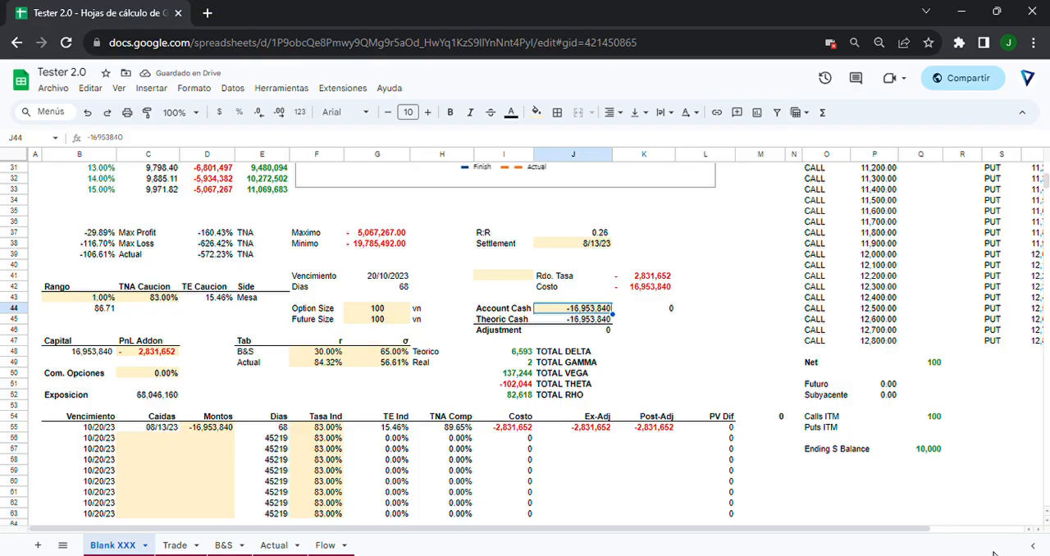
pyautogui.press('BackSpace')
pyautogui.write('-16')
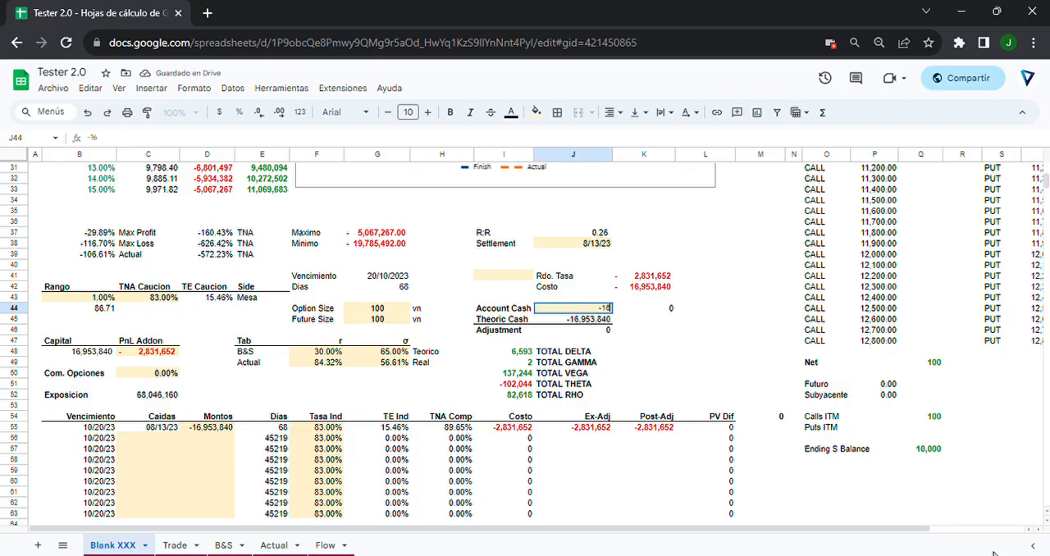
pyautogui.write(',980,000')
pyautogui.press('Return')
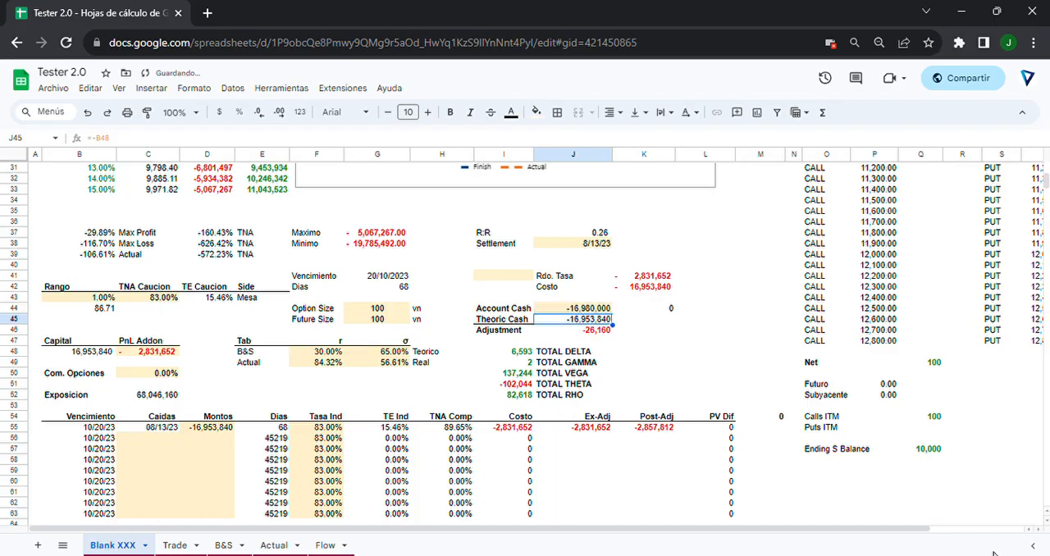
pyautogui.press('Down')
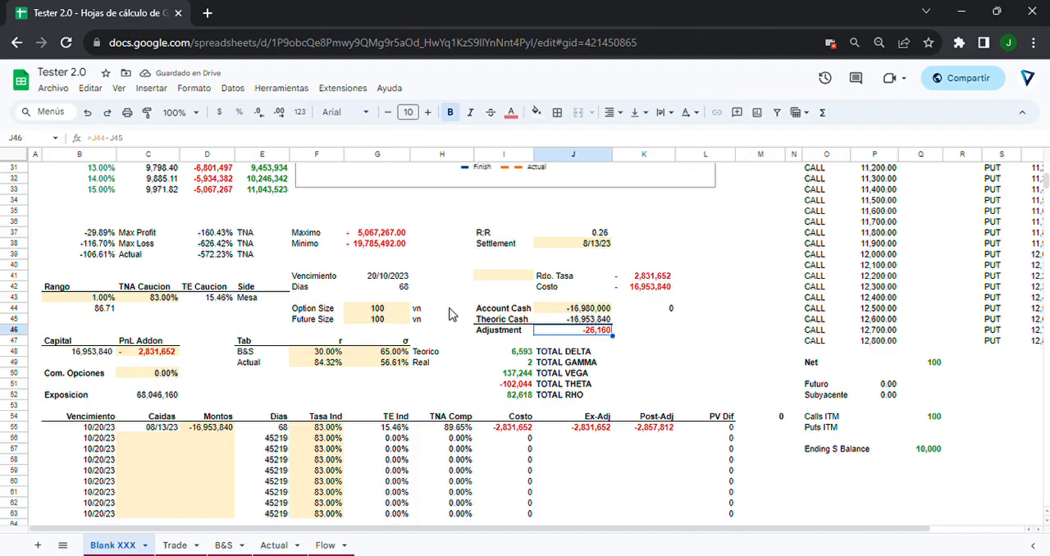
# Set the Montos amount in D55 to -16,980,000 for the 08/13/23 entry.
pyautogui.click(582, 315)
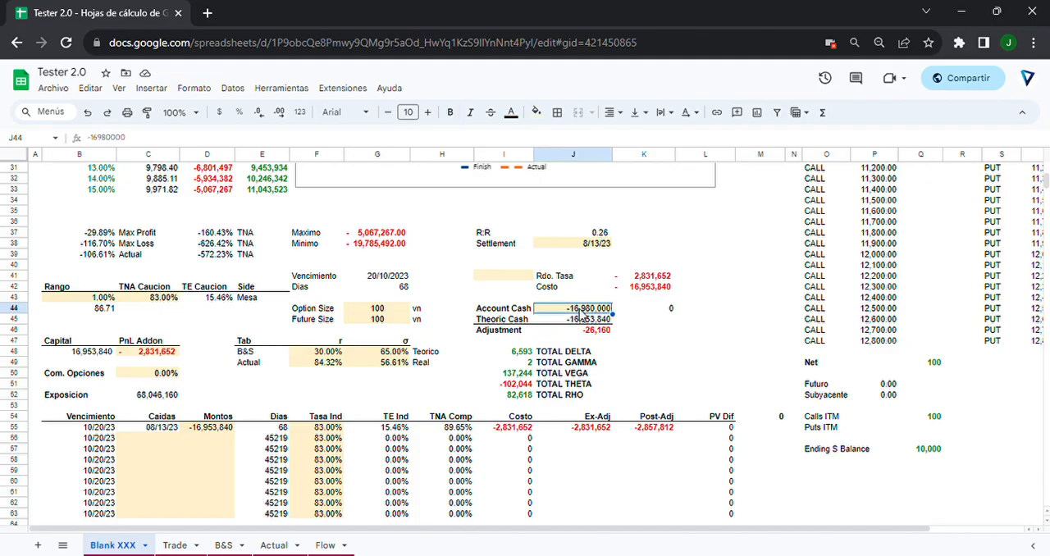
pyautogui.click(194, 429)
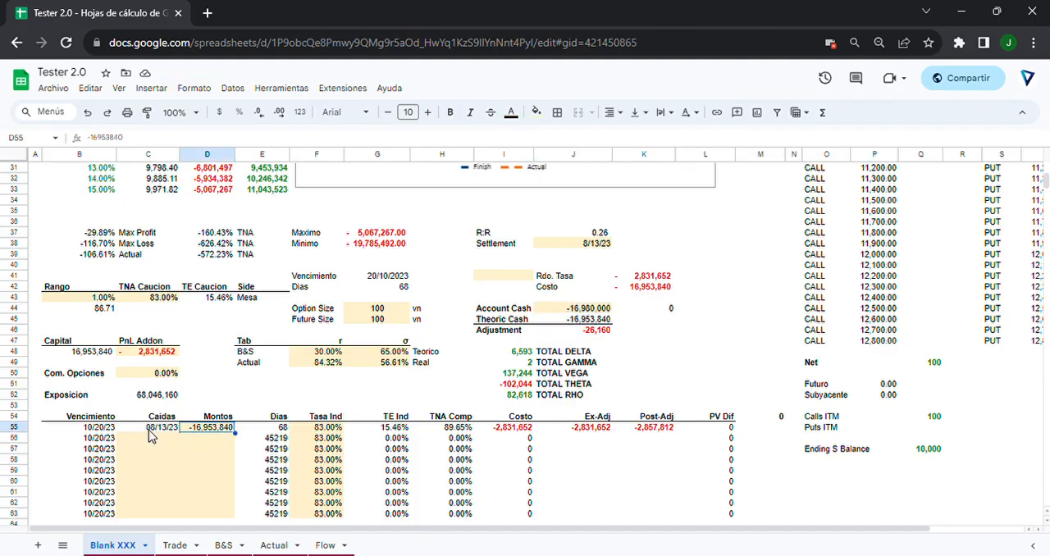
pyautogui.click(148, 430)
pyautogui.click(197, 433)
pyautogui.write('-16980')
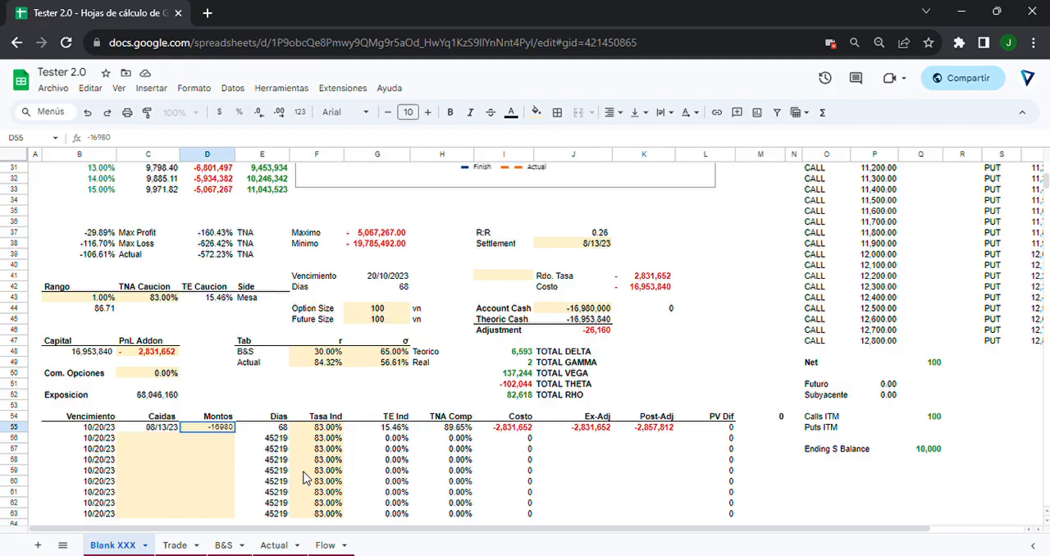
pyautogui.press('Return')
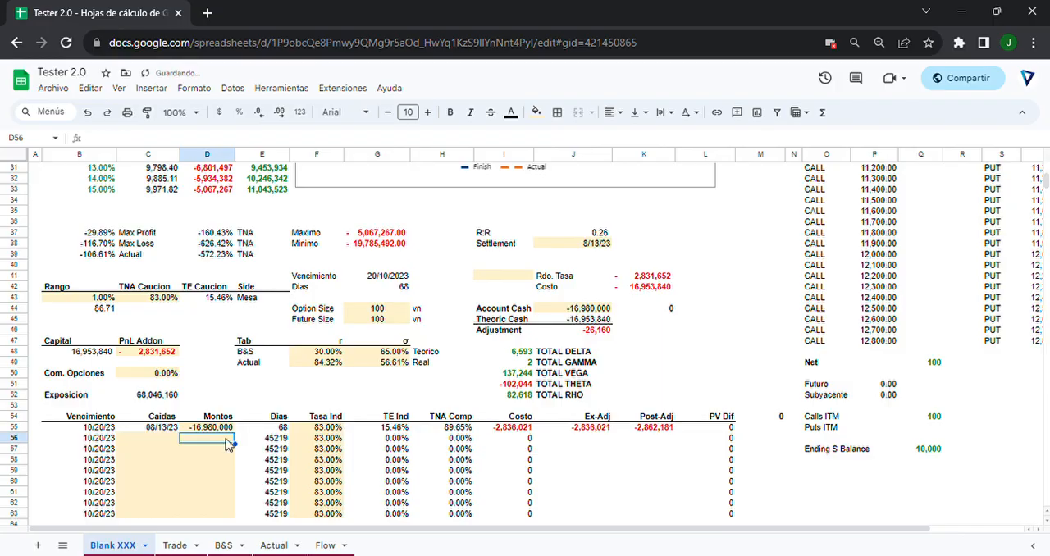
# Examine E55:H55, the Adjustment in J46, and the Ex-Adj and Post-Adj formulas in J55 and K55.
pyautogui.moveTo(243, 428); pyautogui.dragTo(448, 441)
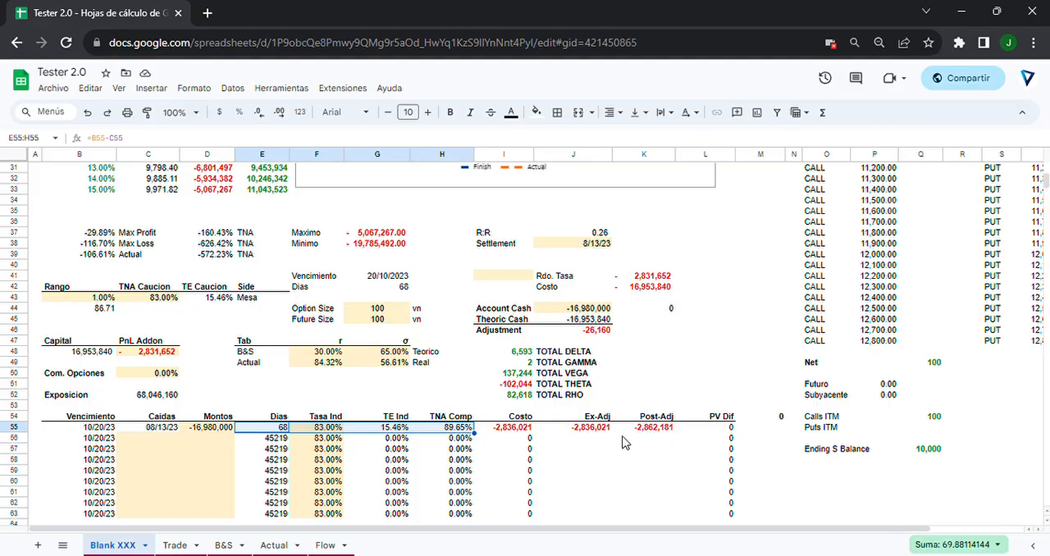
pyautogui.click(594, 332)
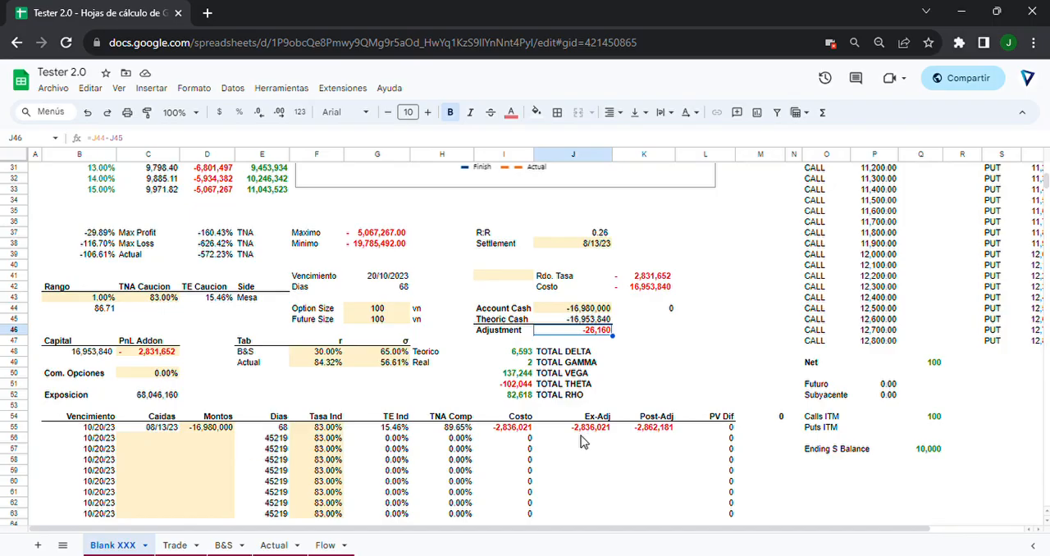
pyautogui.moveTo(645, 418); pyautogui.dragTo(646, 434)
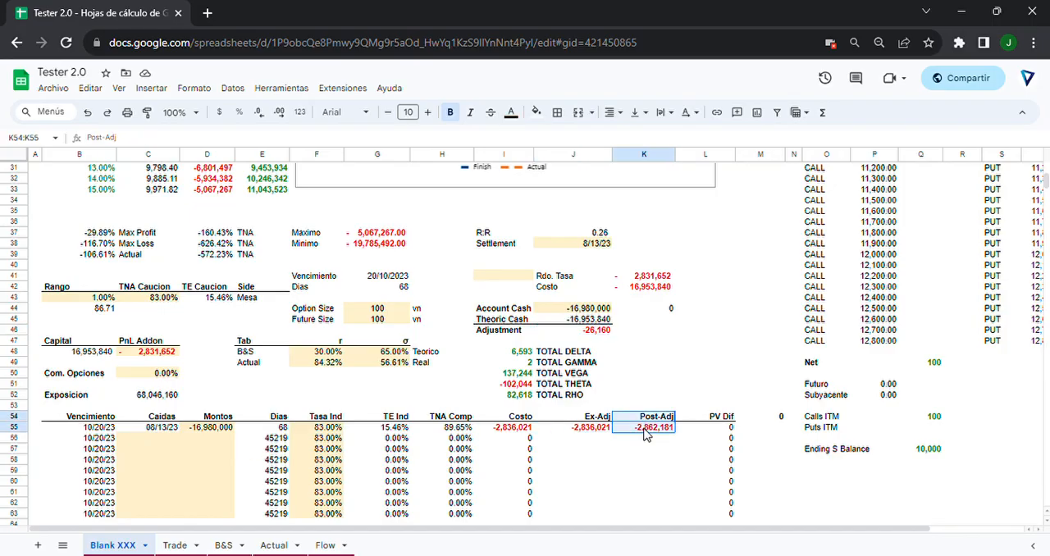
pyautogui.click(601, 435)
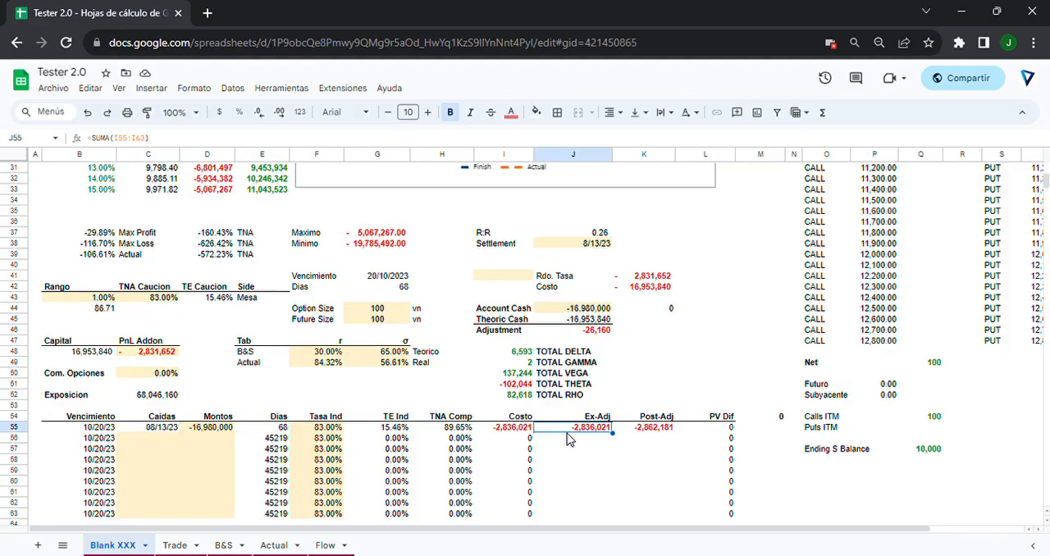
pyautogui.click(644, 436)
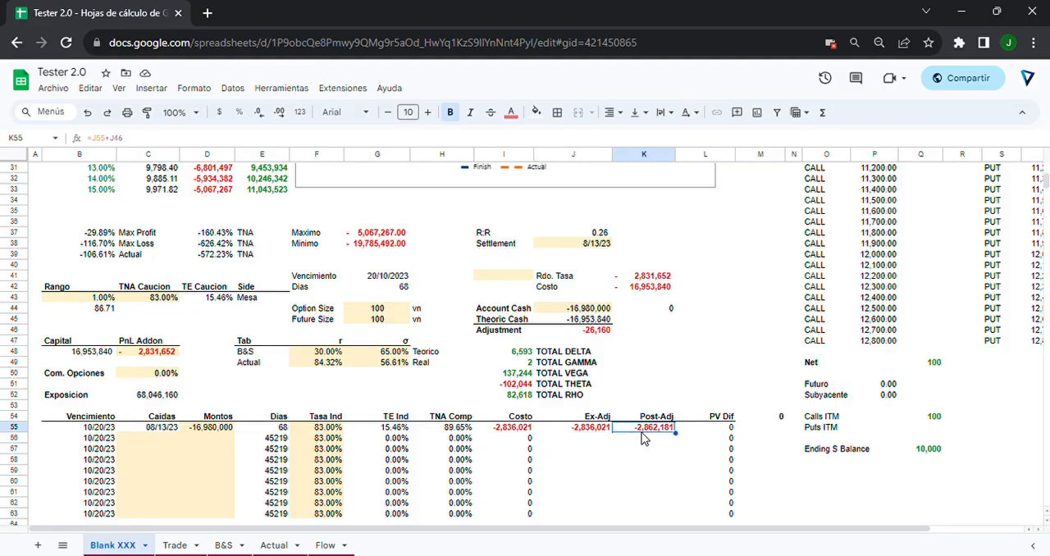
pyautogui.doubleClick(643, 435)
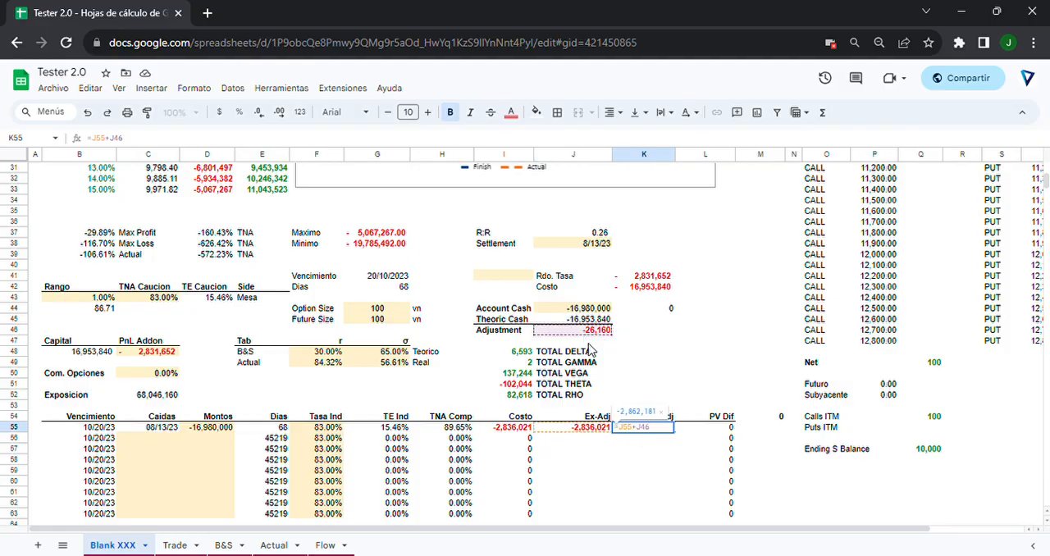
pyautogui.press('Escape')
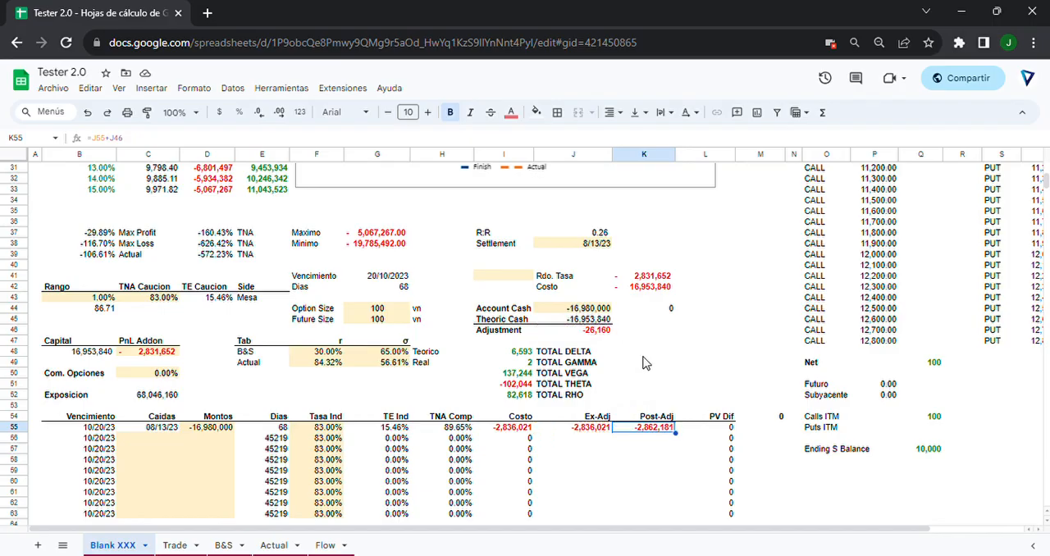
# Compare Post-Adj with the PnL Addon in C48, and fill K54:K55 with yellow.
pyautogui.moveTo(641, 421); pyautogui.dragTo(640, 435)
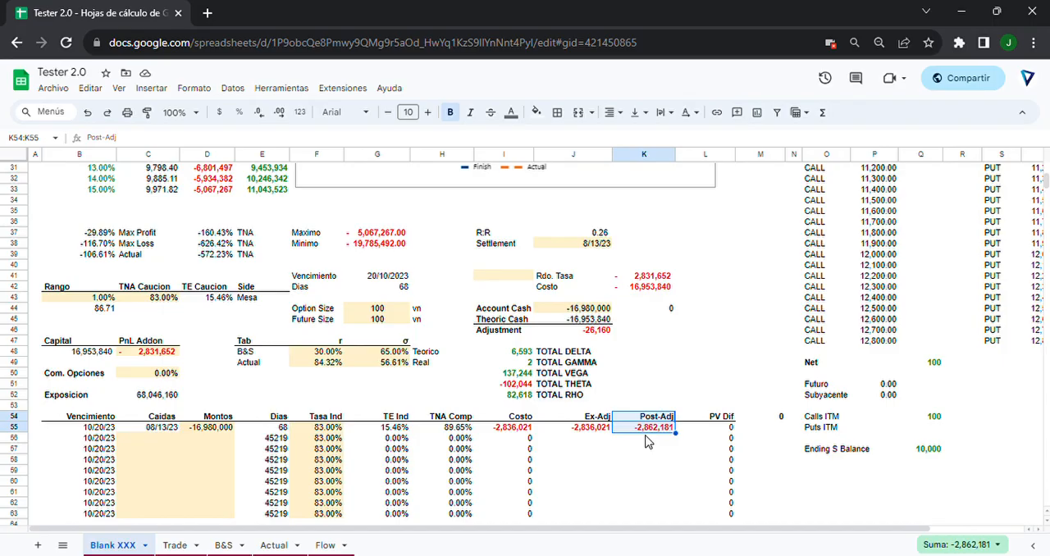
pyautogui.click(161, 352)
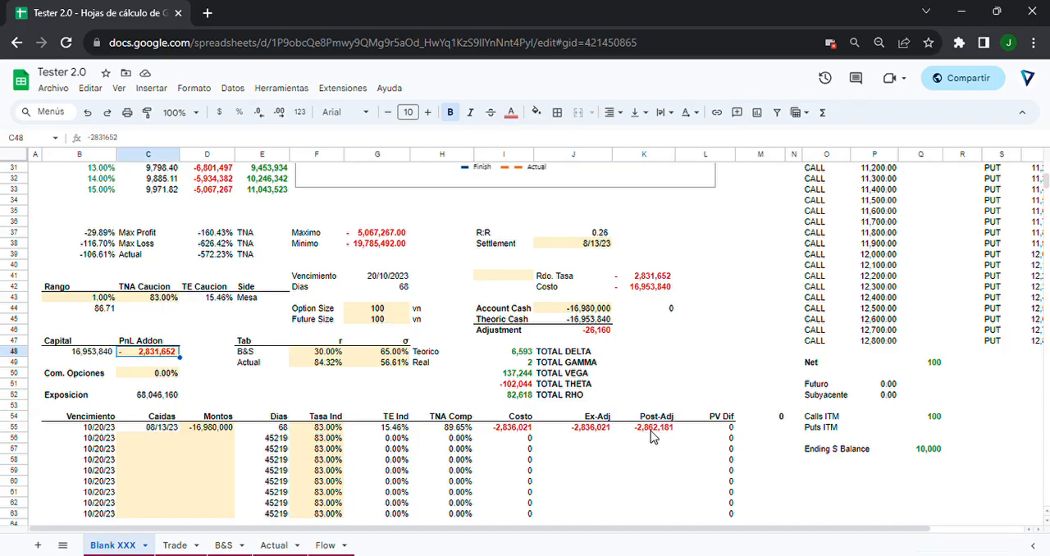
pyautogui.moveTo(651, 430); pyautogui.dragTo(648, 417)
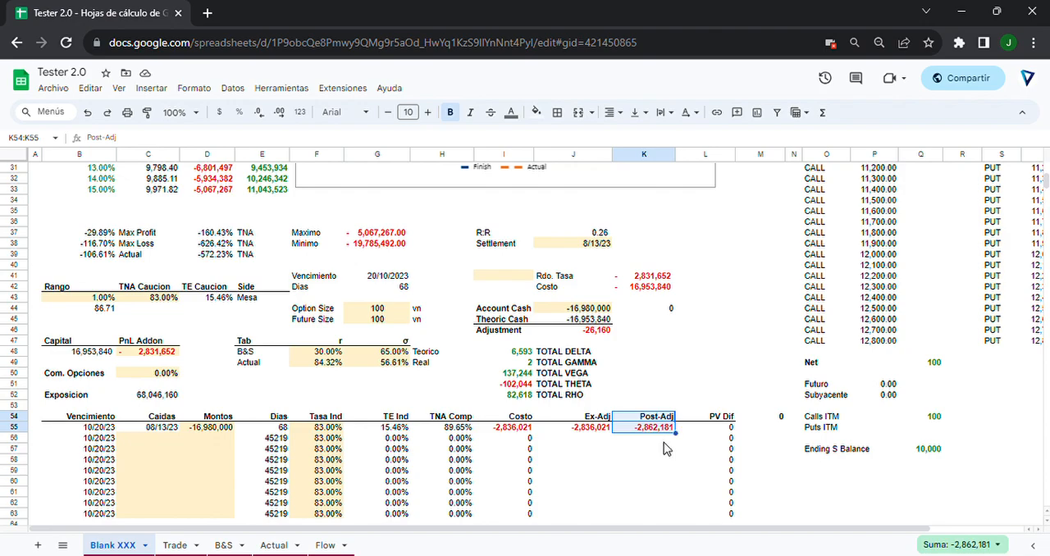
pyautogui.click(646, 450)
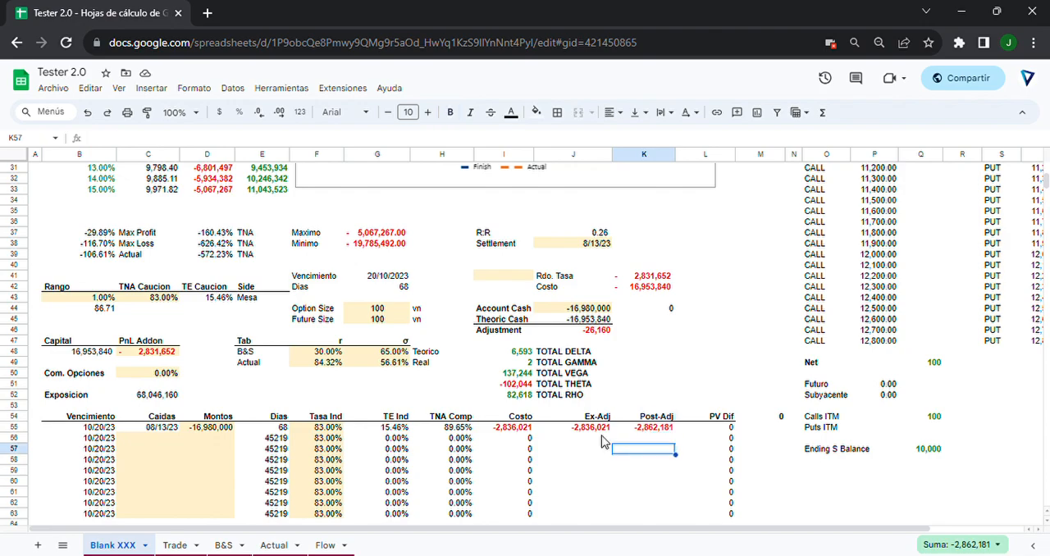
pyautogui.moveTo(658, 417); pyautogui.dragTo(665, 429)
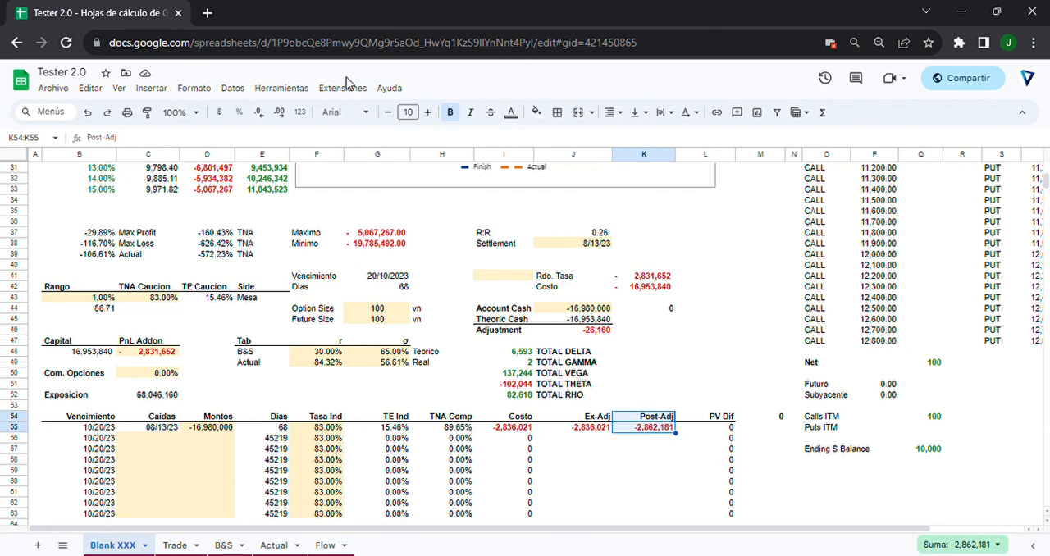
pyautogui.click(536, 111)
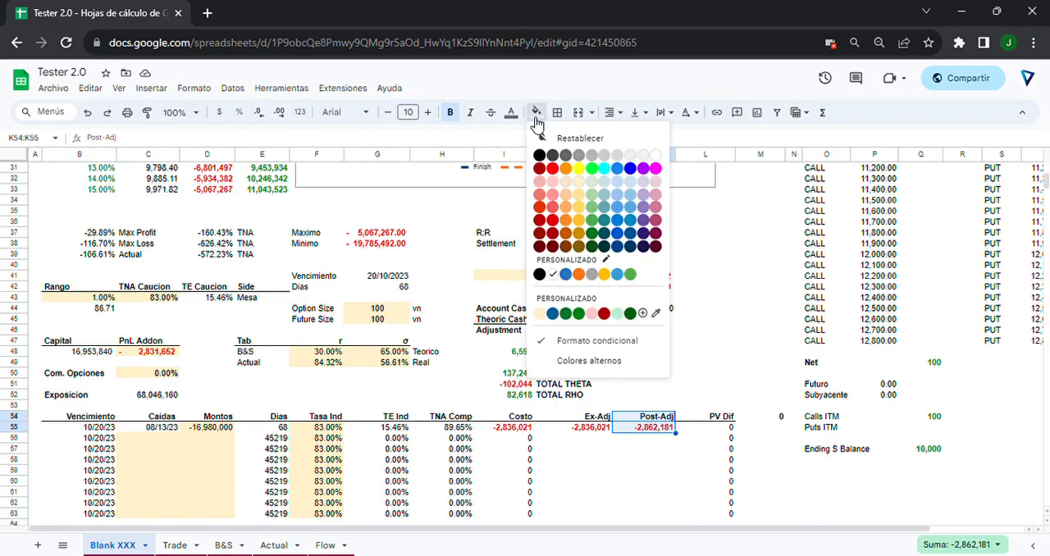
pyautogui.click(581, 168)
# Set the PnL Addon in C48 to the Post-Adj value, -2,862,181.
pyautogui.click(164, 358)
pyautogui.hotkey('ctrl', 'b')
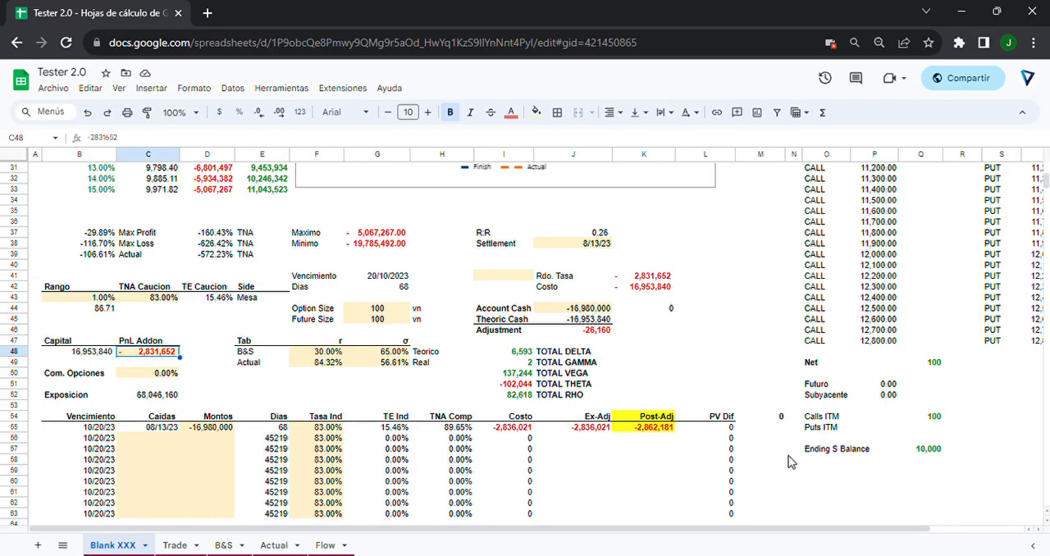
pyautogui.write('- 2,862,181')
pyautogui.press('Return')
# Review the updated payoff table and Finish/Actual chart, and return to the Account Cash cell J44.
pyautogui.scroll(2, 281, 315)
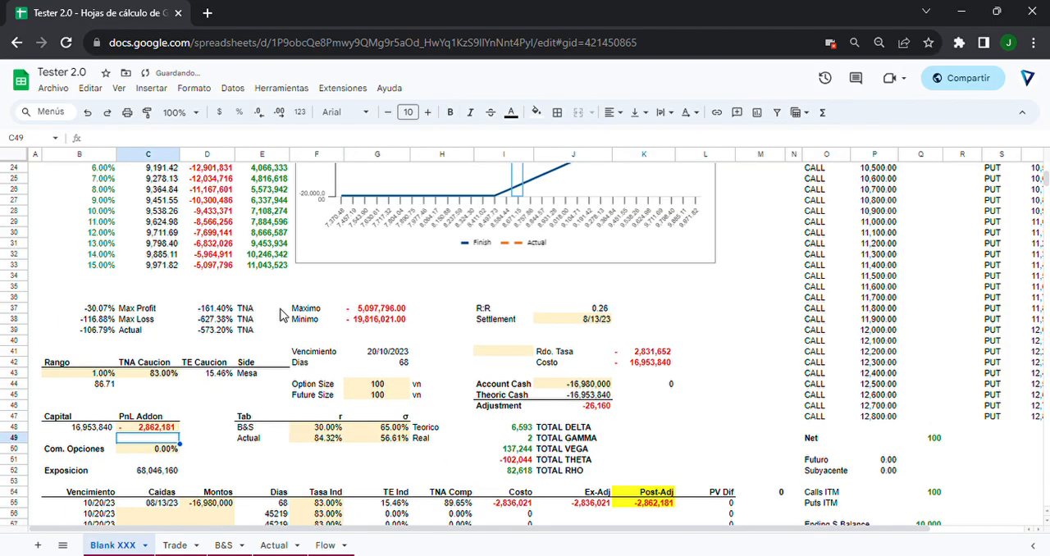
pyautogui.scroll(6, 280, 314)
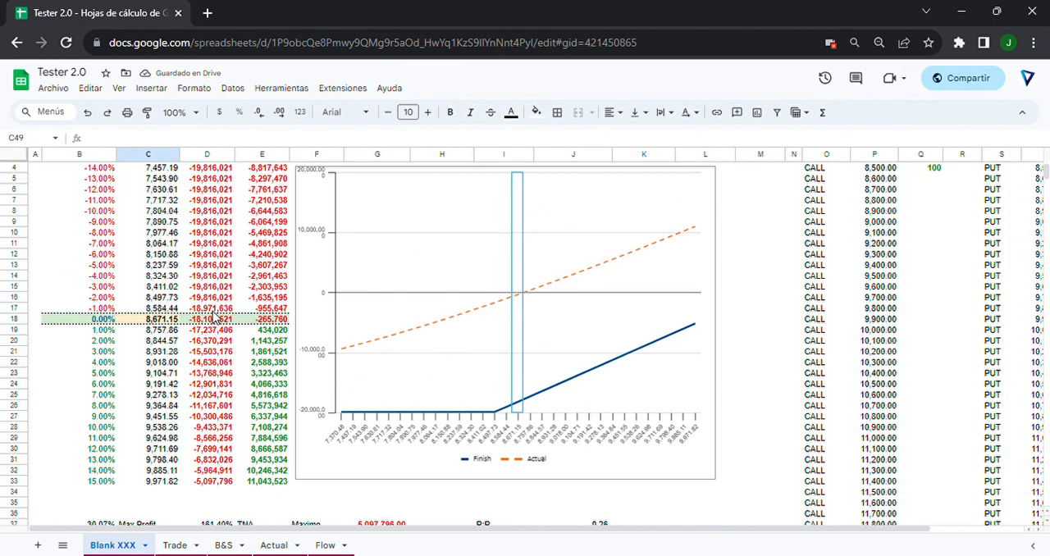
pyautogui.scroll(-9, 215, 319)
pyautogui.scroll(7, 306, 250)
pyautogui.scroll(-3, 305, 250)
pyautogui.click(557, 416)
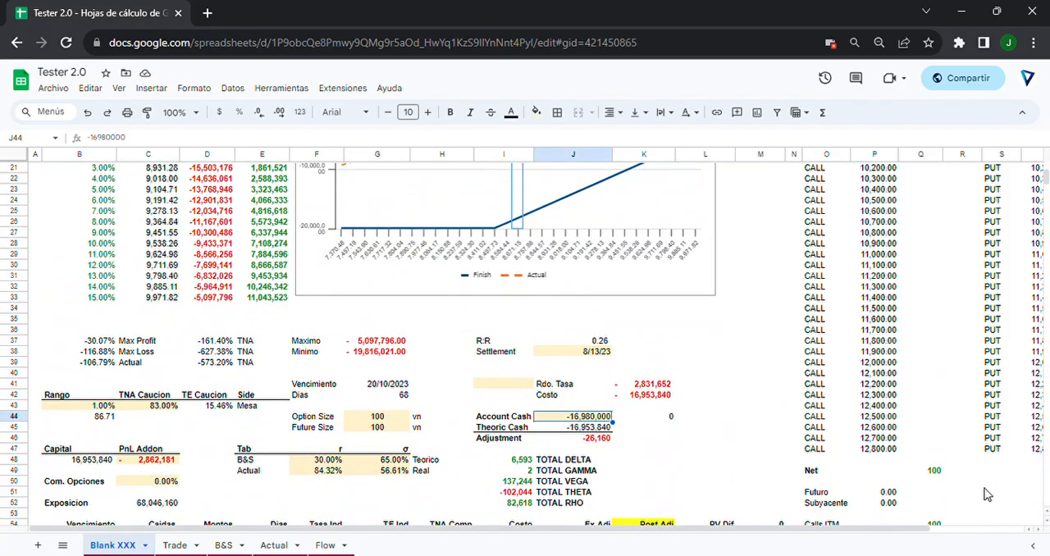
# Set the Account Cash in J44 to -10,000,000.
pyautogui.press('BackSpace')
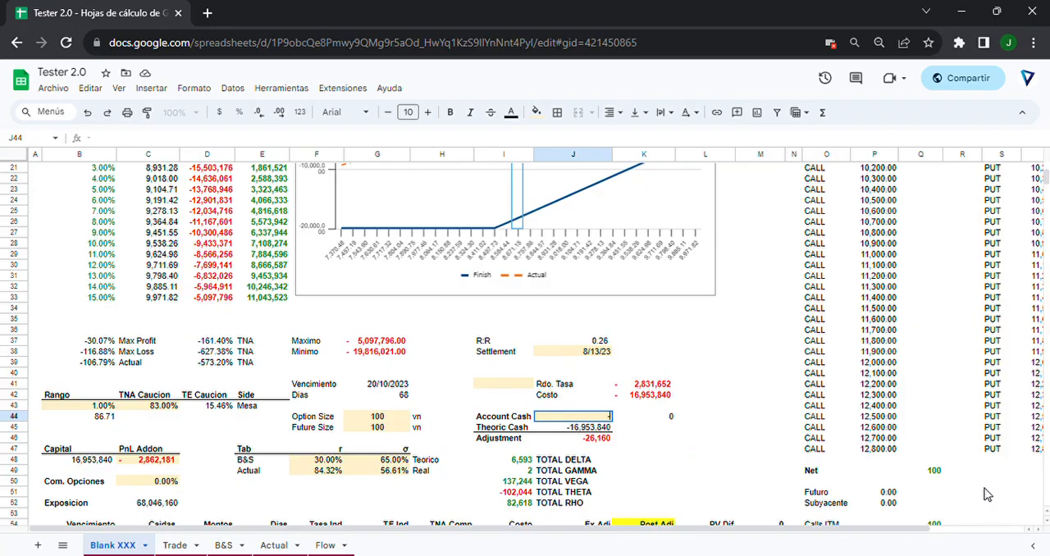
pyautogui.write('-10,000,0')
pyautogui.write('00000')
pyautogui.press('Return')
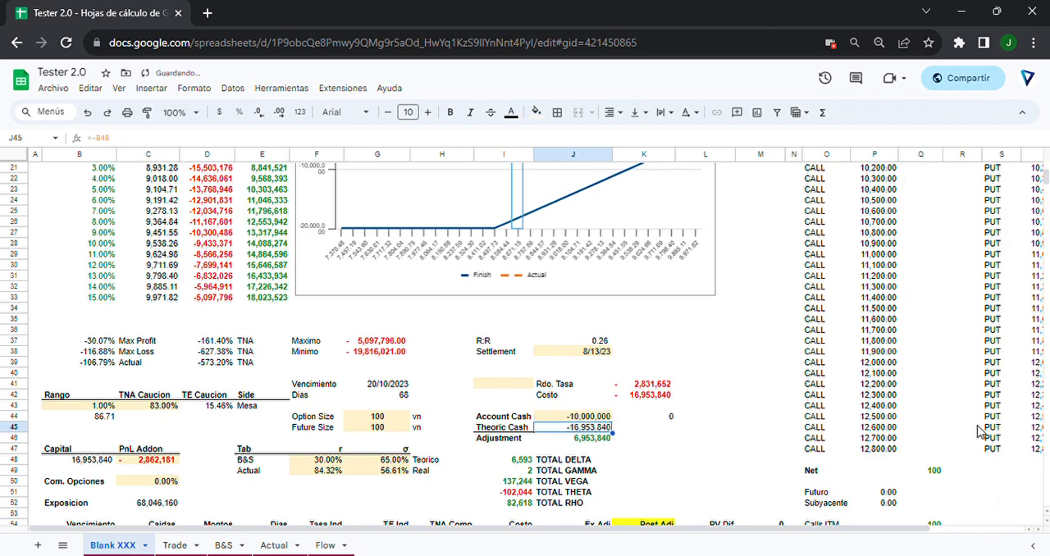
# Set the financed amount under Montos in D55 to -10,000,000.
pyautogui.scroll(-2, 771, 415)
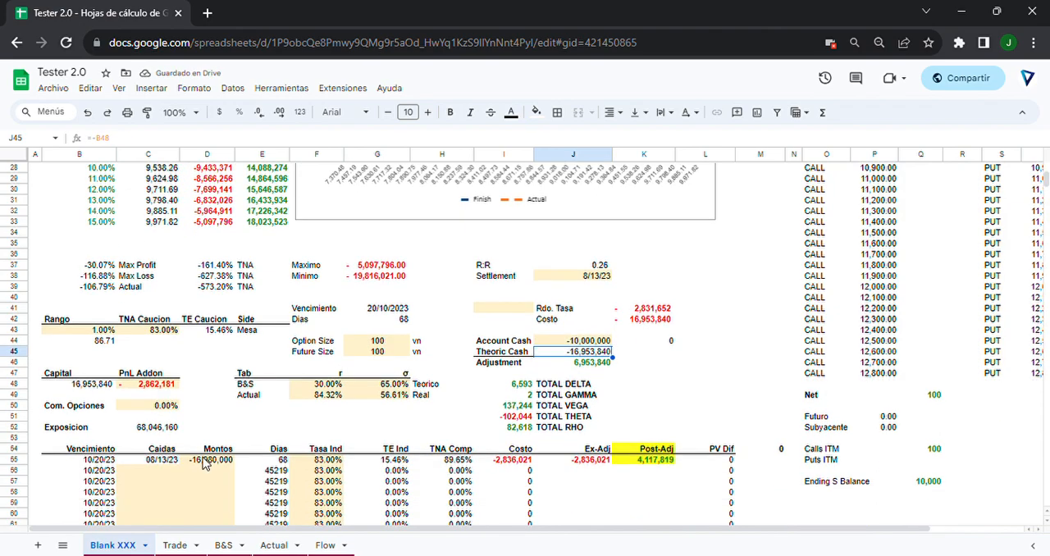
pyautogui.click(205, 461)
pyautogui.write('-10,')
pyautogui.write('00')
pyautogui.write('00,000')
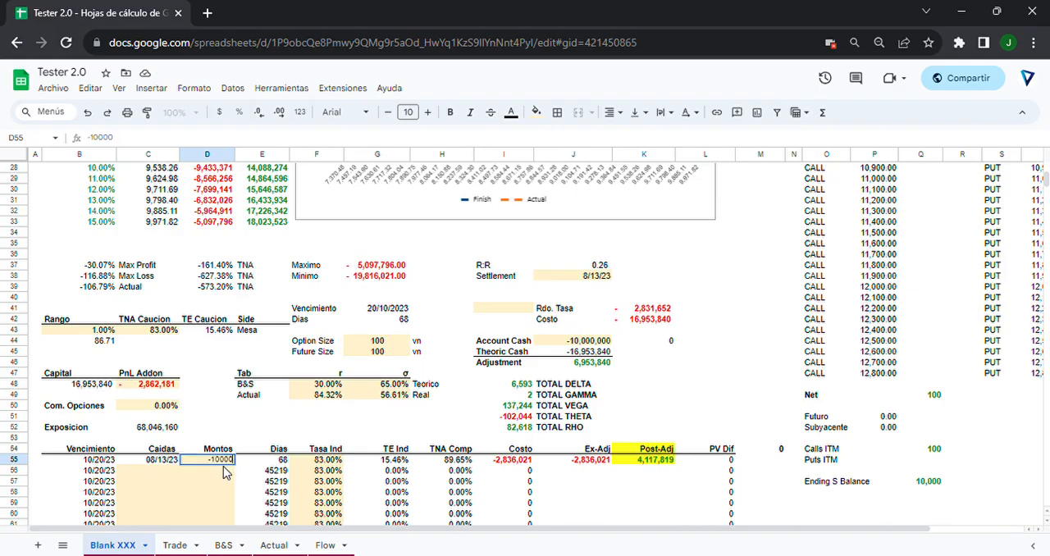
pyautogui.press('Return')
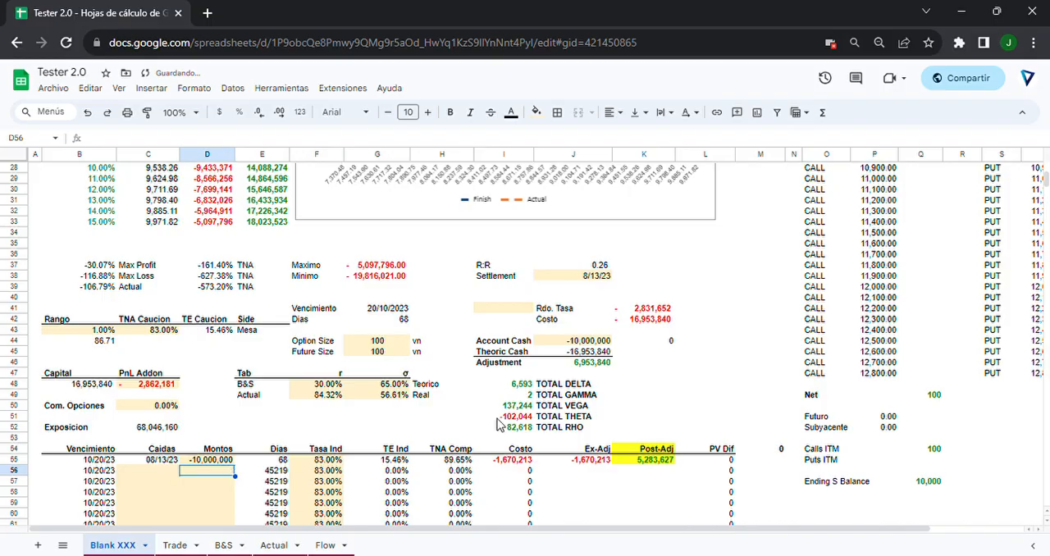
# Update the PnL Addon in C48 to the Post-Adj value, 5,283,627.
pyautogui.click(641, 462)
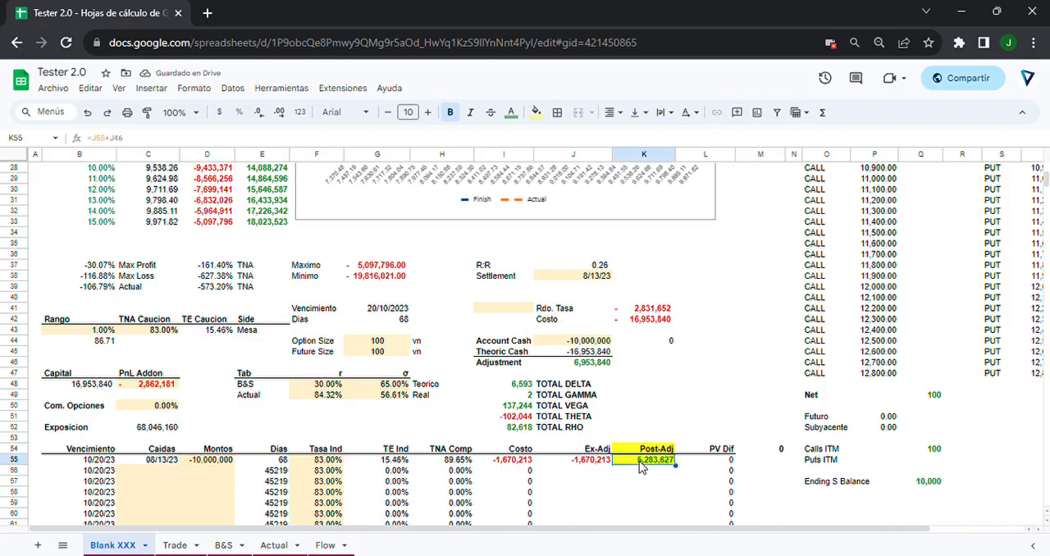
pyautogui.click(148, 384)
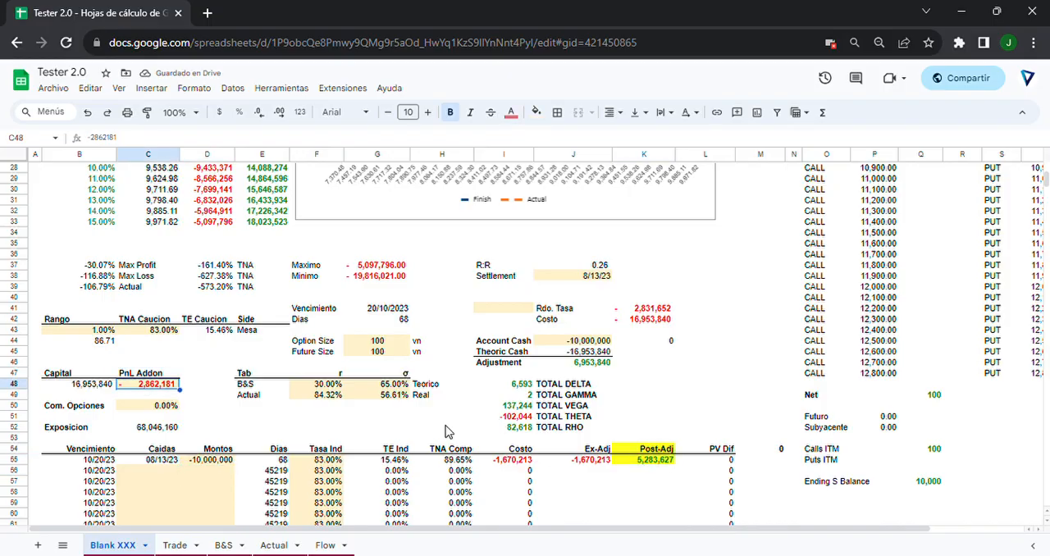
pyautogui.write('528')
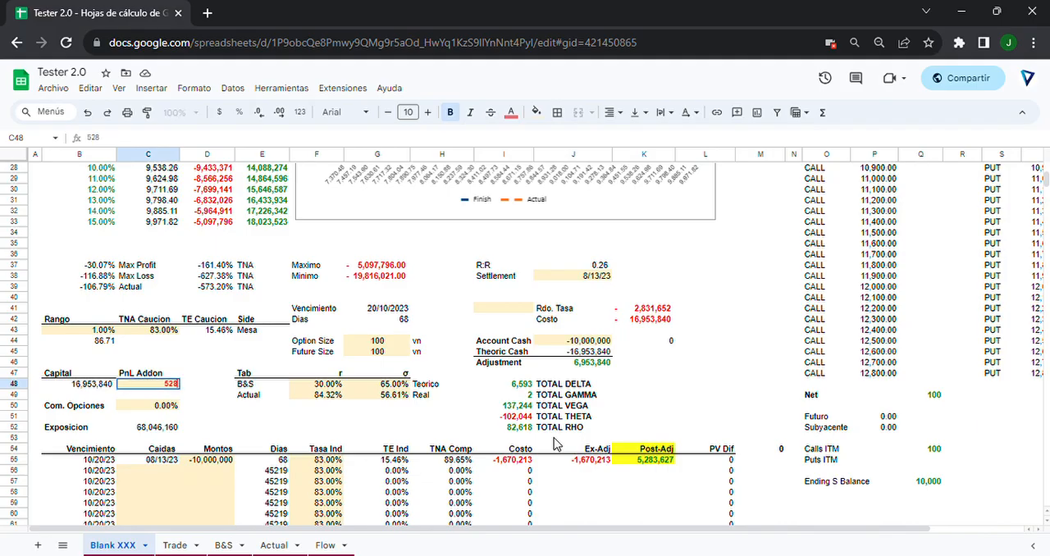
pyautogui.press('Return')
# Review the payoff table and chart, highlighting the Finish values in D3:D18.
pyautogui.scroll(5, 347, 312)
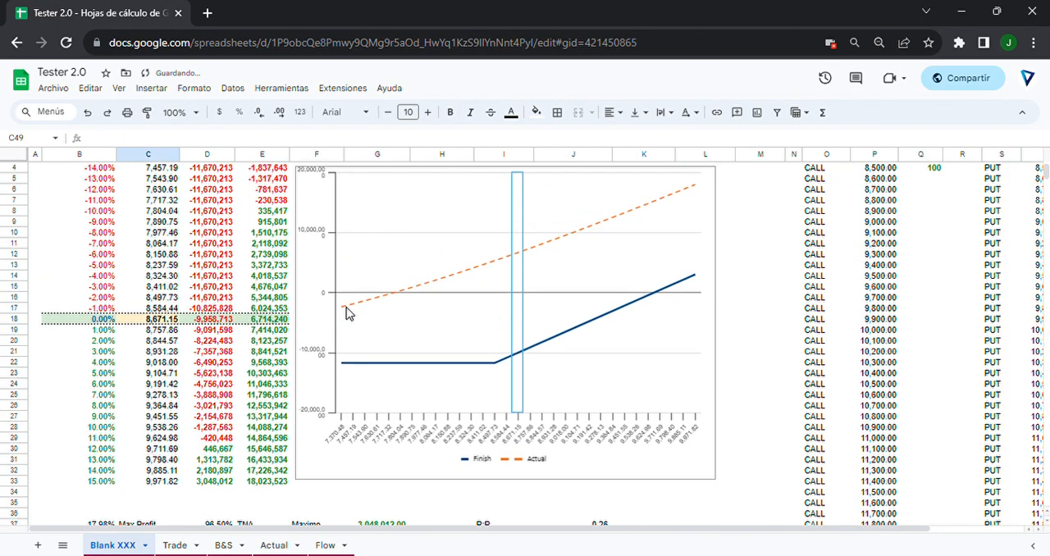
pyautogui.scroll(1, 346, 312)
pyautogui.moveTo(218, 197); pyautogui.dragTo(215, 363)
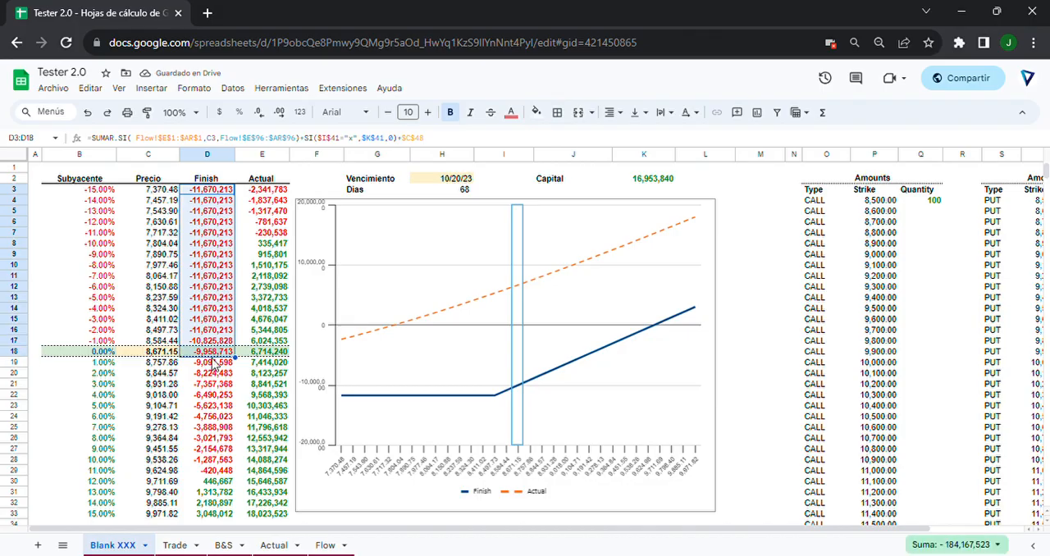
# Examine the Theoric Cash, Account Cash and Adjustment cells in J44:J46.
pyautogui.scroll(-5, 213, 364)
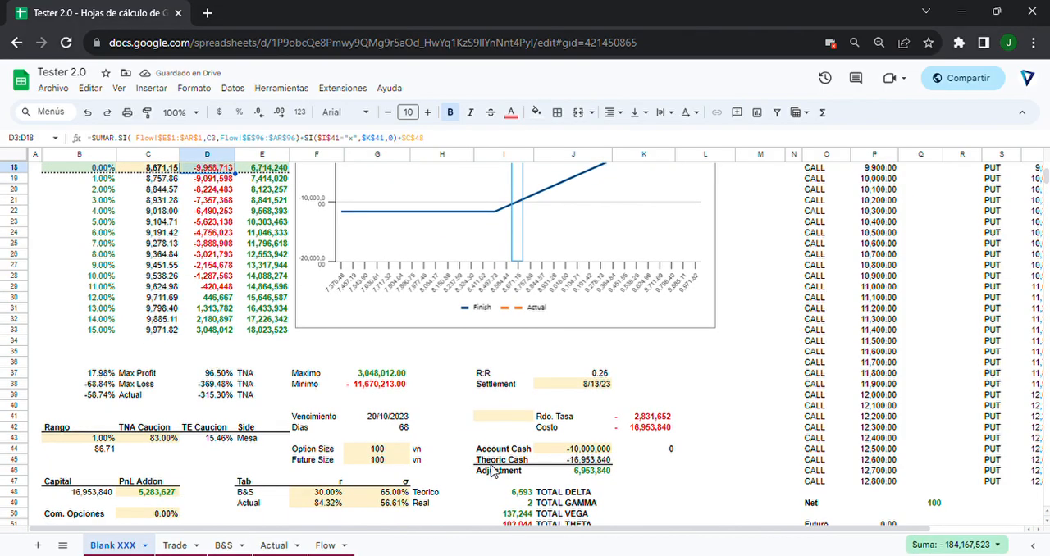
pyautogui.click(583, 461)
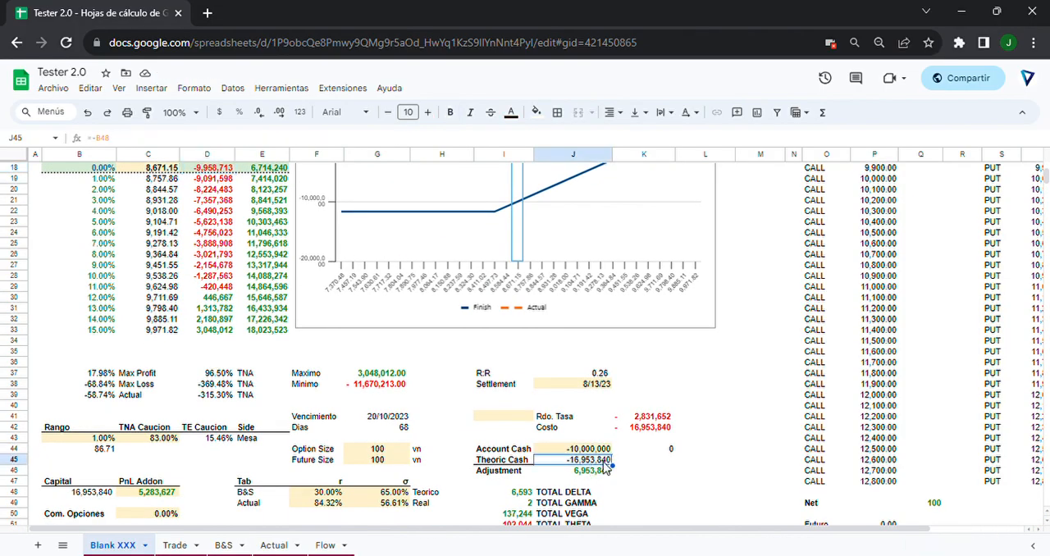
pyautogui.click(594, 451)
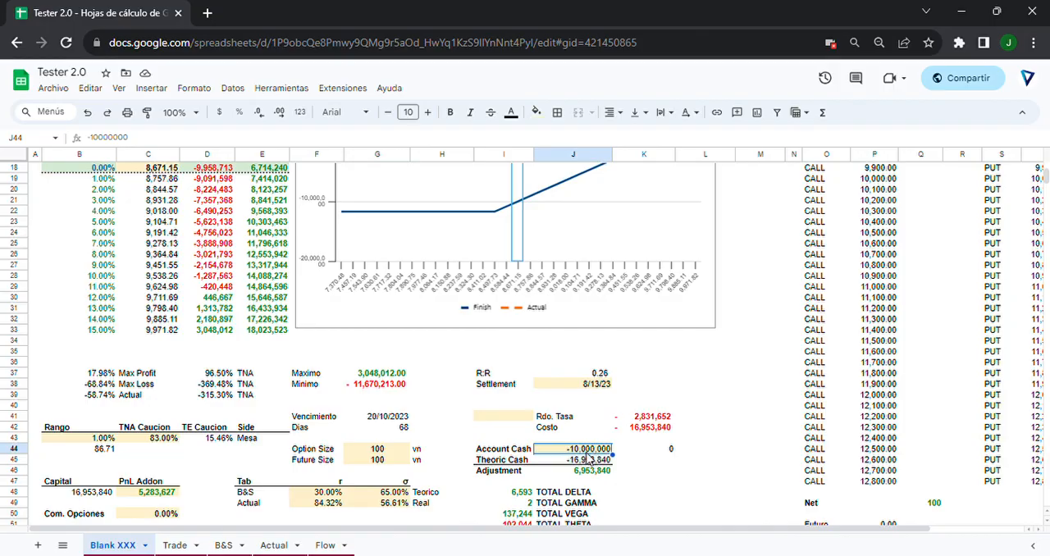
pyautogui.click(579, 470)
# Inspect row 55's Montos, Dias, Tasa Ind, Costo, Ex-Adj and Post-Adj cells to trace the financing cost.
pyautogui.scroll(-2, 584, 480)
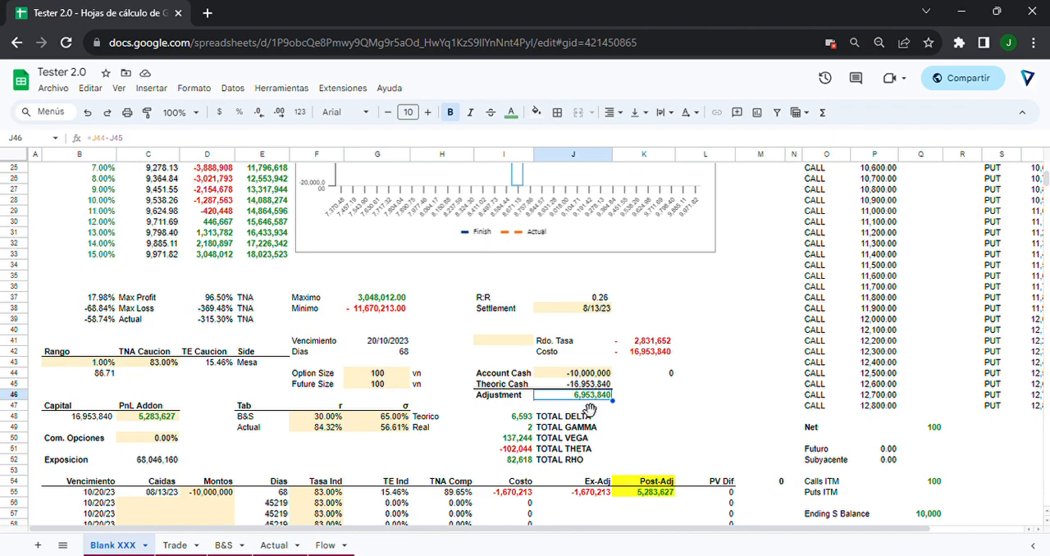
pyautogui.click(212, 495)
pyautogui.click(275, 495)
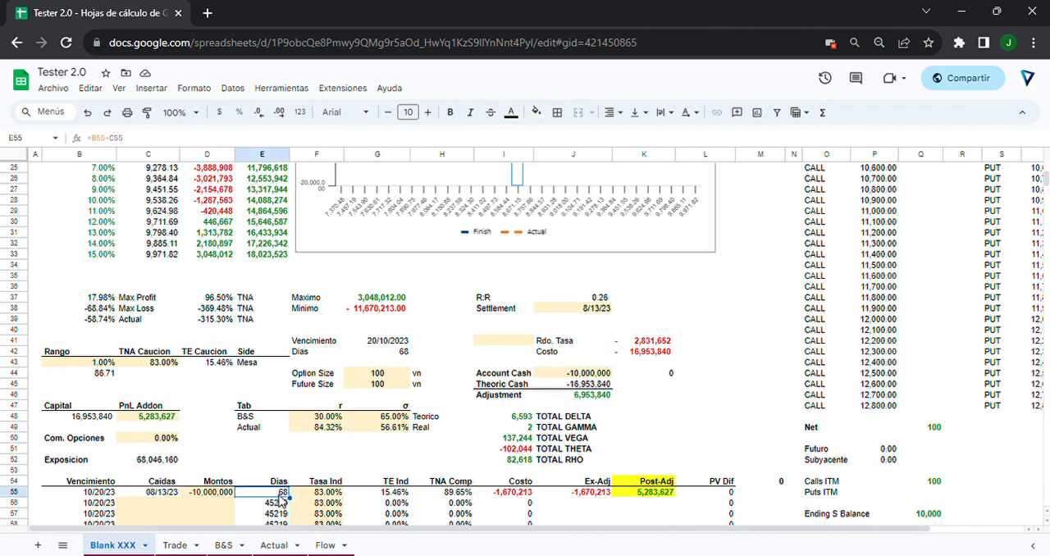
pyautogui.click(305, 495)
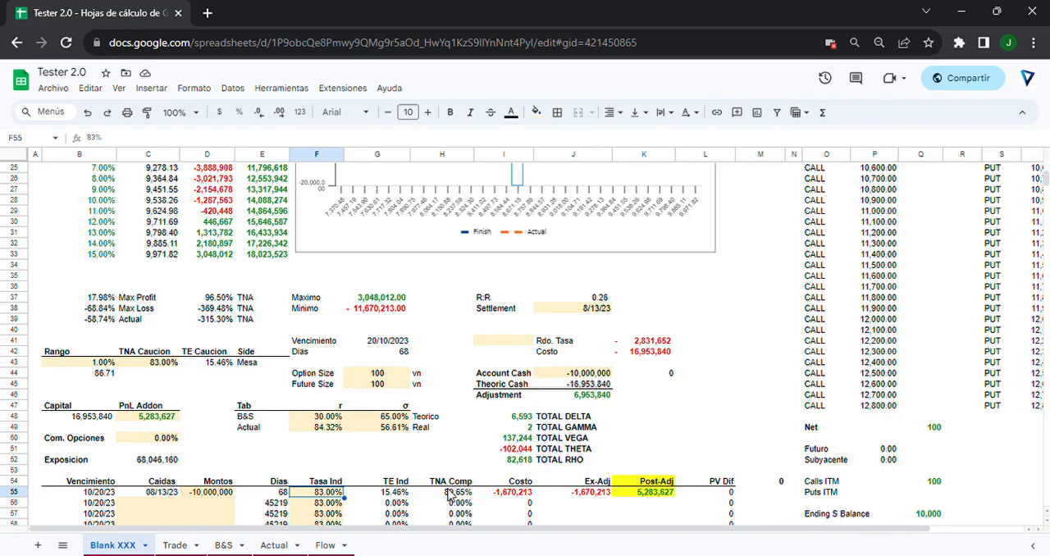
pyautogui.click(526, 495)
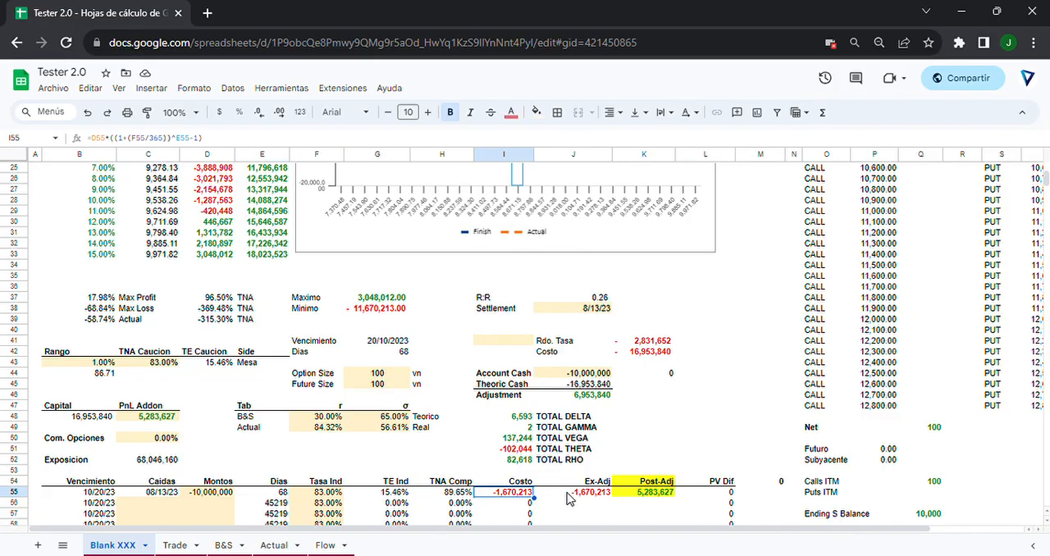
pyautogui.click(581, 495)
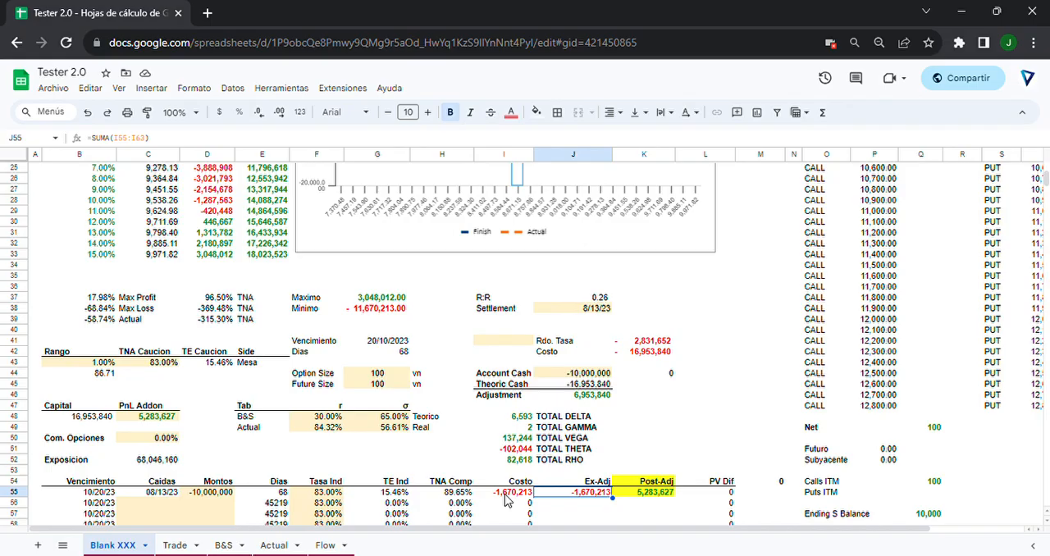
pyautogui.click(639, 496)
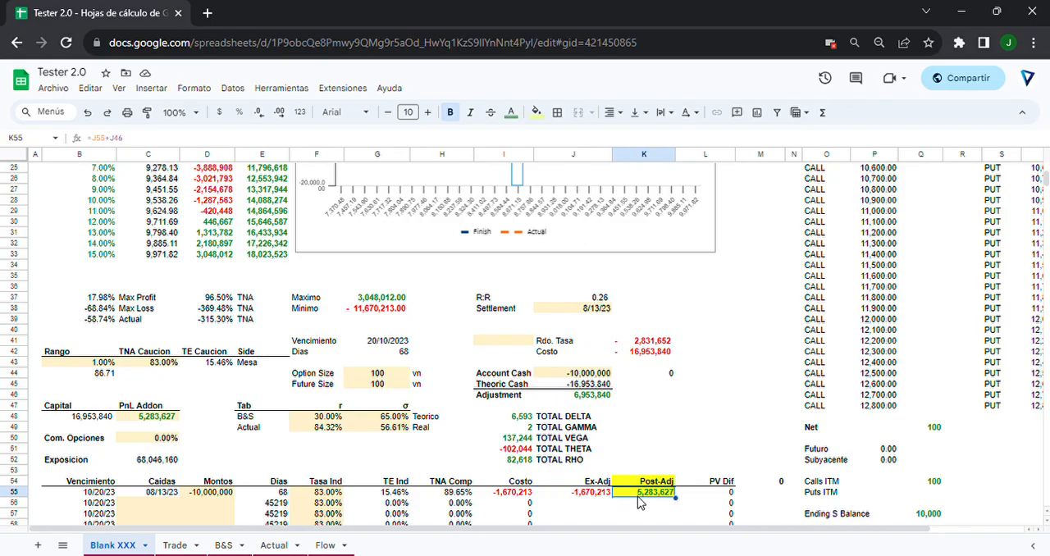
# Sum Costo I55 with Adjustment J46, check it against the PnL Addon in C48, and highlight the Finish column D2:D33.
pyautogui.click(519, 495)
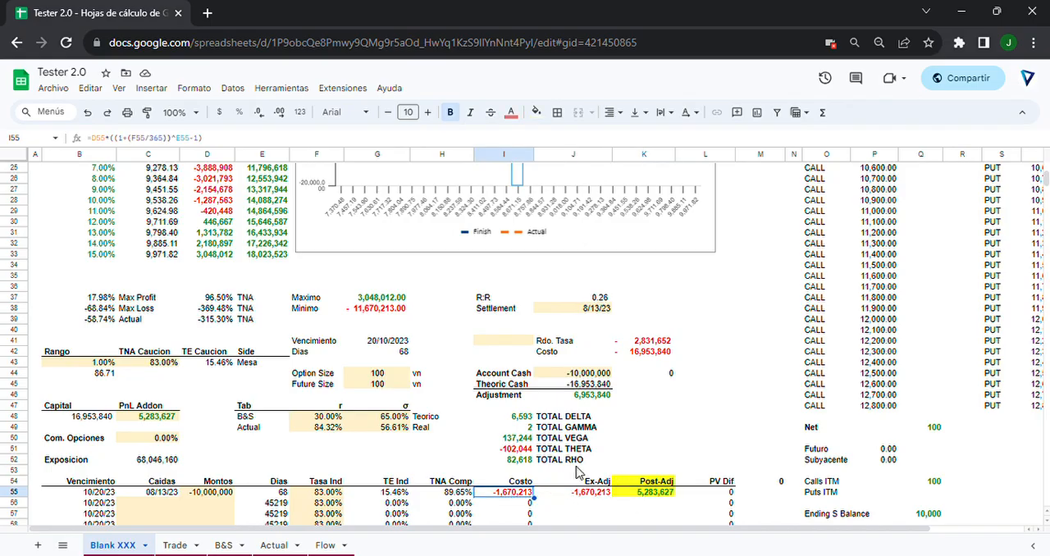
pyautogui.click(592, 397)
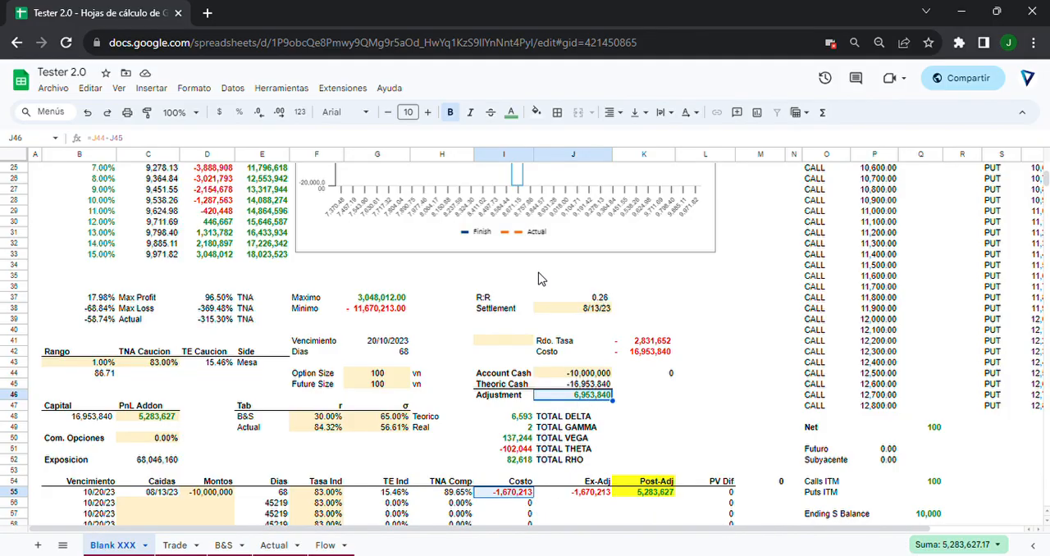
pyautogui.click(146, 416)
pyautogui.scroll(8, 172, 391)
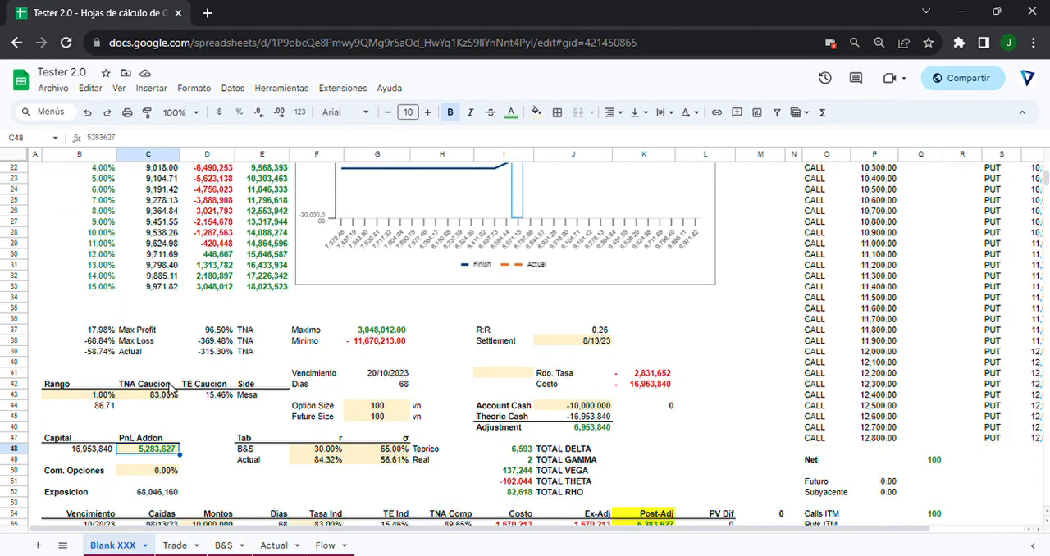
pyautogui.moveTo(207, 178); pyautogui.dragTo(205, 515)
# Compare the Account Cash in I44:J44 with the Montos amount in D55.
pyautogui.scroll(-12, 205, 502)
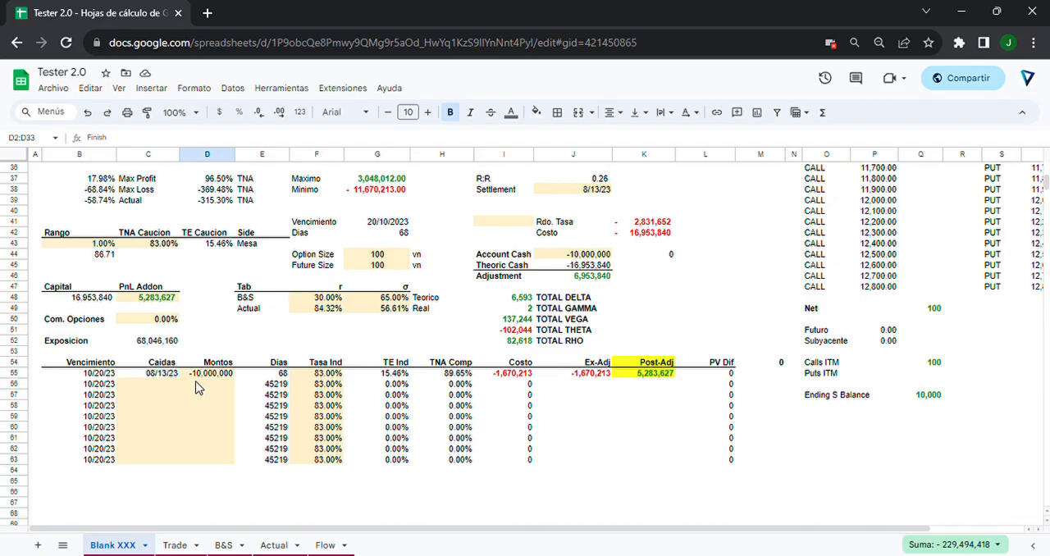
pyautogui.click(589, 258)
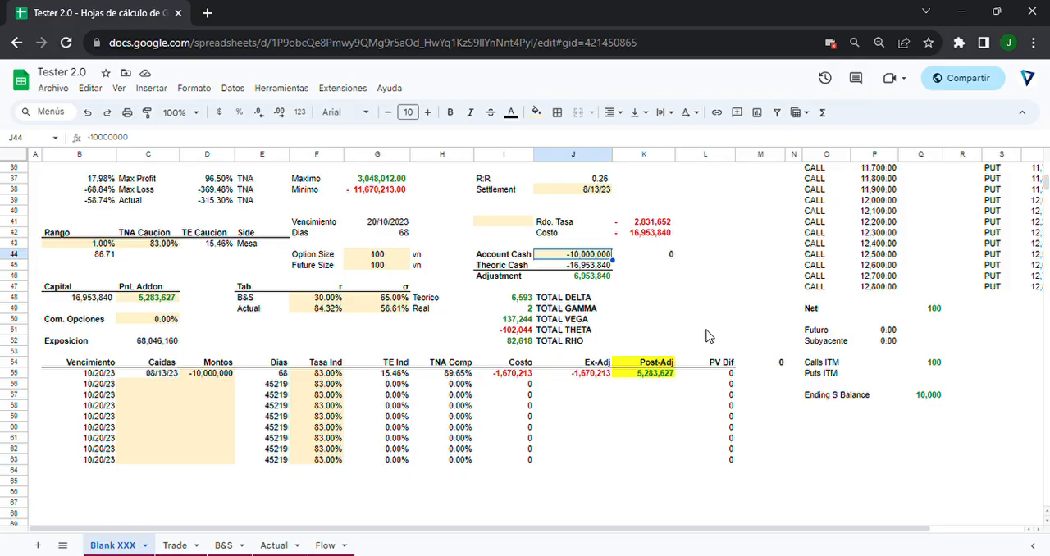
pyautogui.click(201, 377)
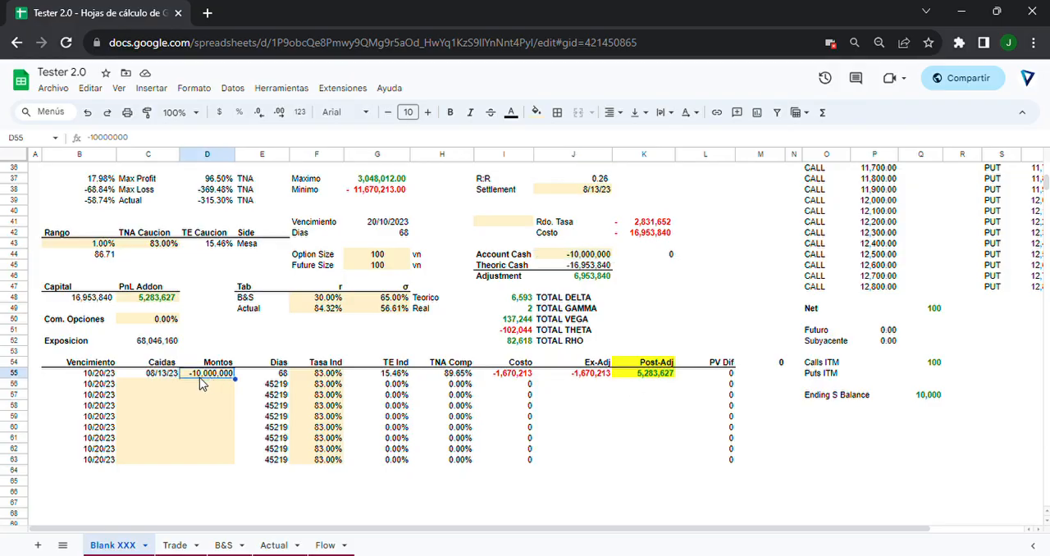
pyautogui.click(589, 256)
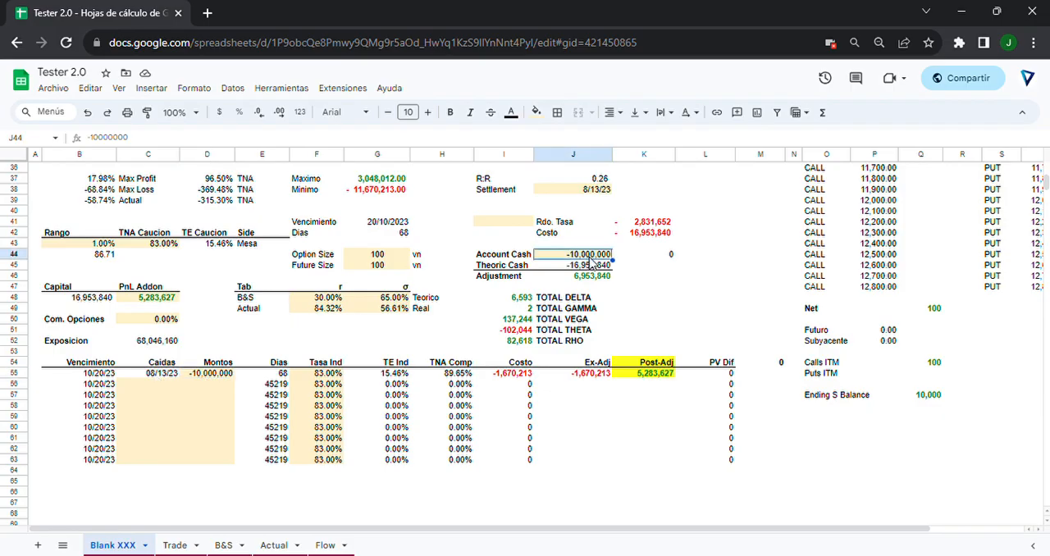
pyautogui.moveTo(501, 260); pyautogui.dragTo(569, 261)
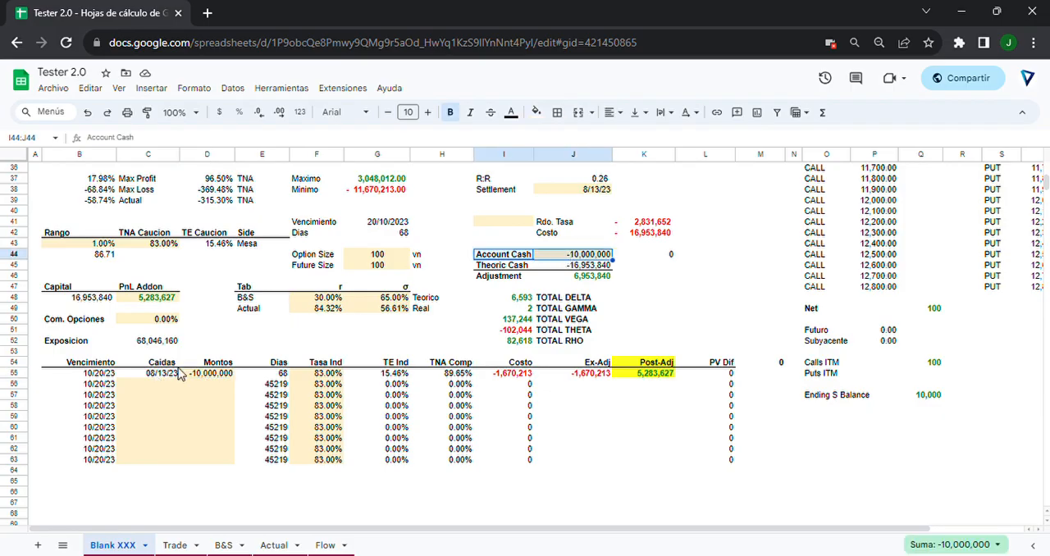
# Set the Montos amount in D55, for the 08/13/23 entry, to 0.
pyautogui.click(213, 375)
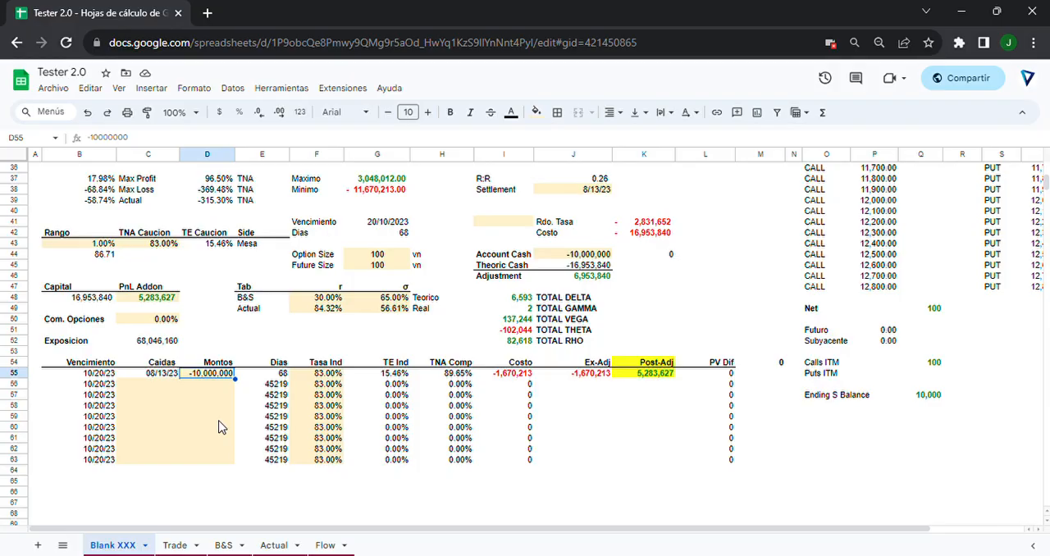
pyautogui.write('0')
pyautogui.press('Return')
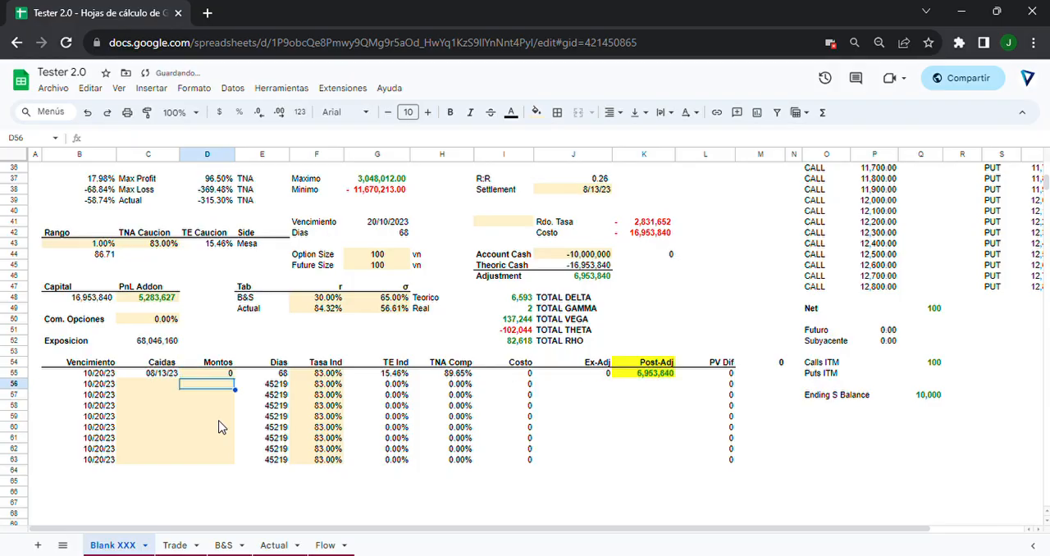
# Add a financing entry in C58:D58 dated 08/25/23 with an amount of -10,000,000, and check its Dias cell E58.
pyautogui.press('Left')
pyautogui.press('Down')
pyautogui.press('Down')
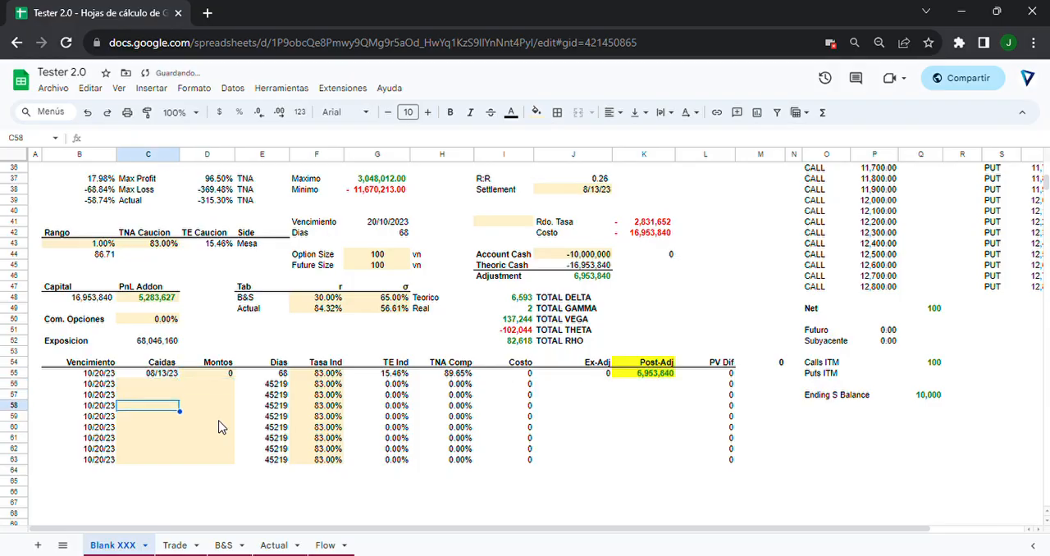
pyautogui.write('08/')
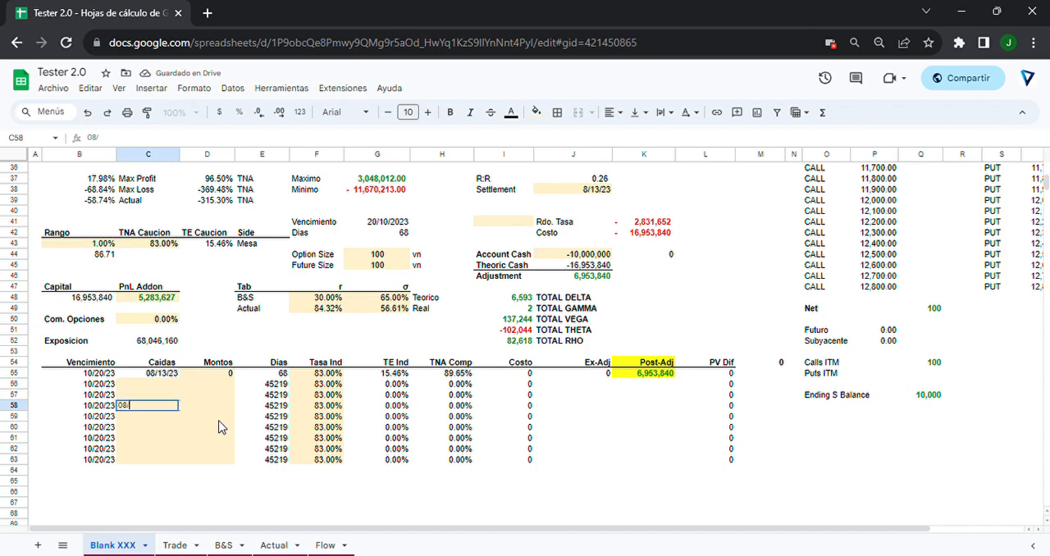
pyautogui.write('25/23')
pyautogui.press('Tab')
pyautogui.write('-10000')
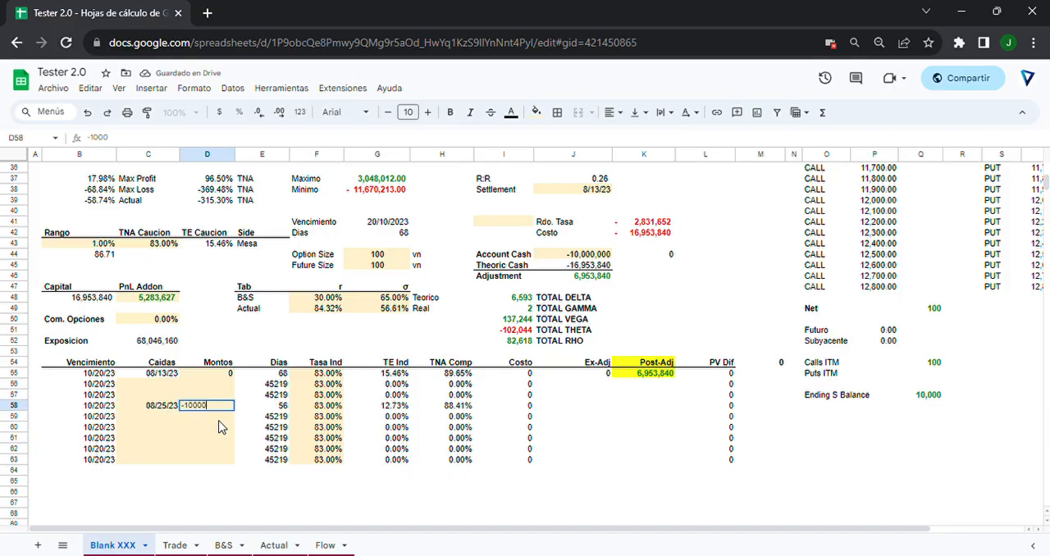
pyautogui.write('000')
pyautogui.press('Return')
pyautogui.press('Up')
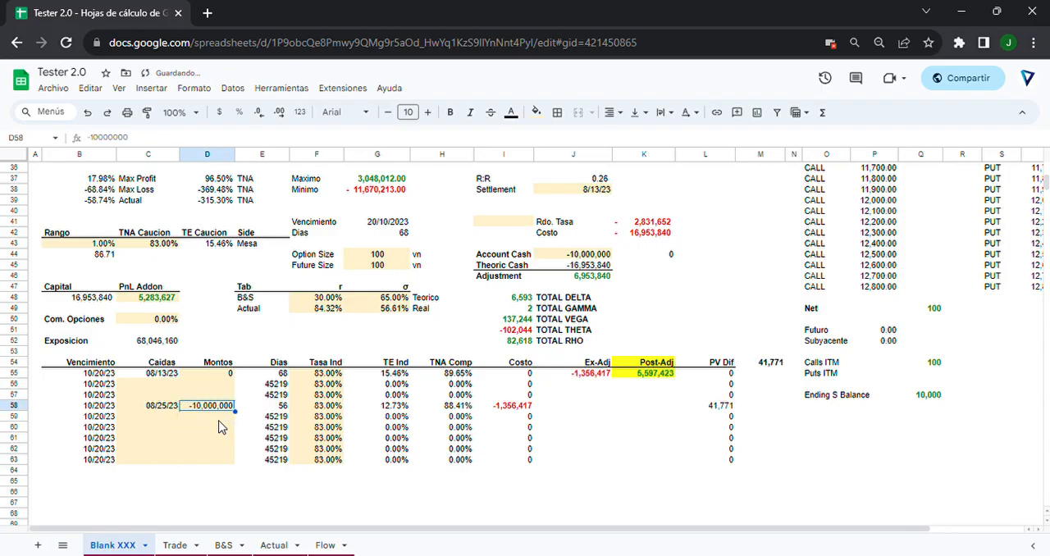
pyautogui.hotkey('shift', 'Left')
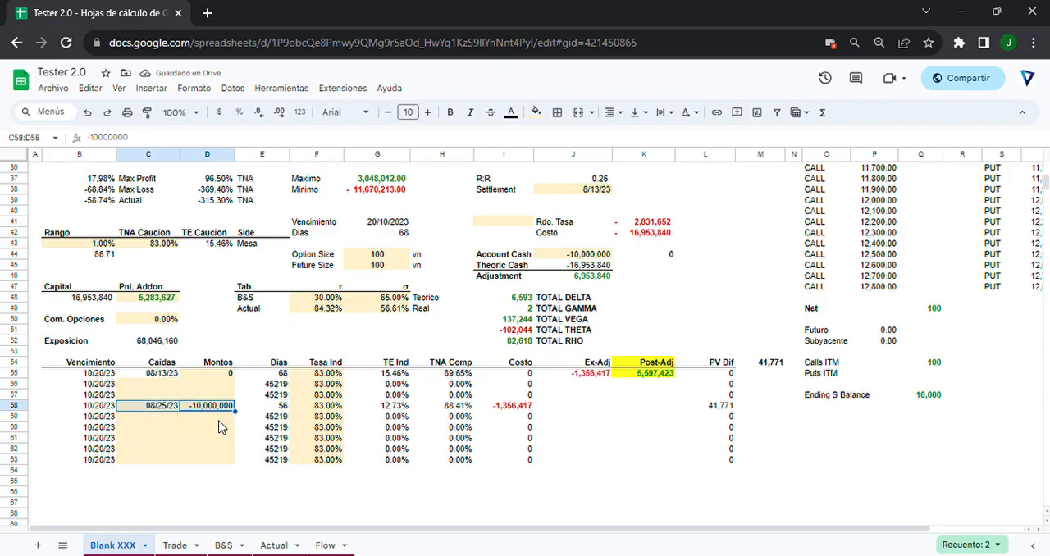
pyautogui.press('Right')
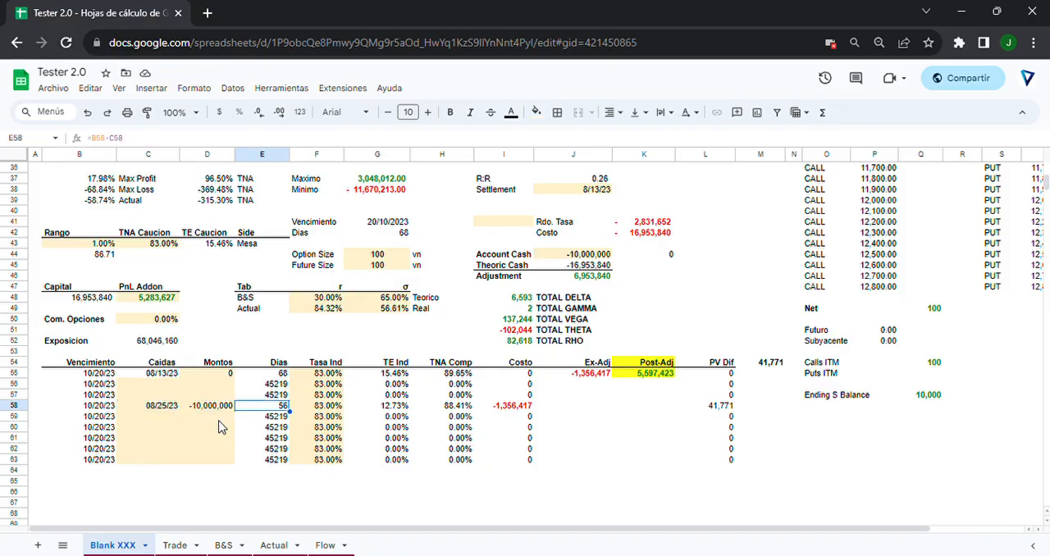
# Check the Costo formula in I58 and the Caidas date in C58 for the 08/25/23 financing entry.
pyautogui.press('Right')
pyautogui.press('Right')
pyautogui.press('Right')
pyautogui.press('Right')
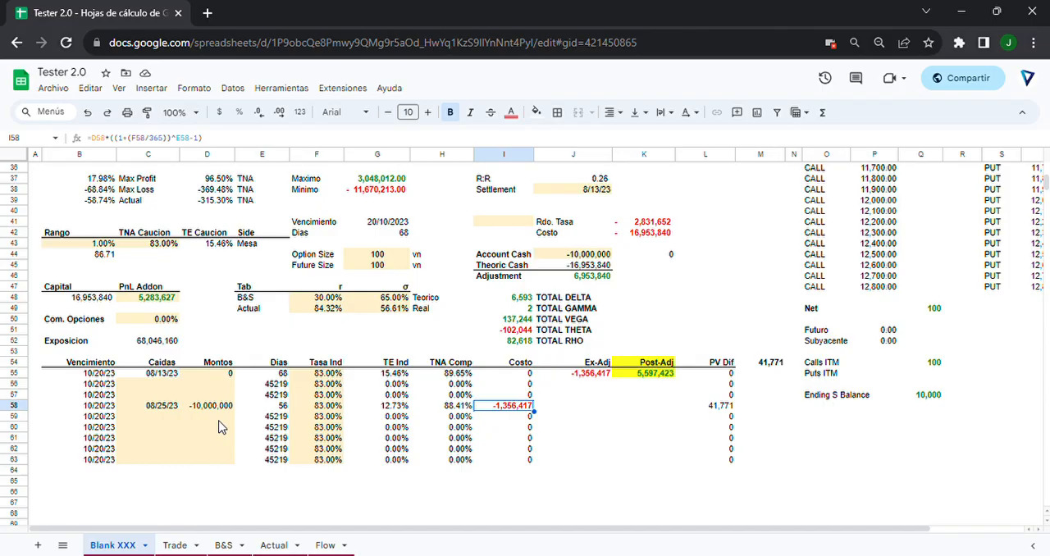
pyautogui.press('Left')
pyautogui.press('Left')
pyautogui.press('Left')
pyautogui.press('Left')
pyautogui.press('Left')
pyautogui.press('Left')
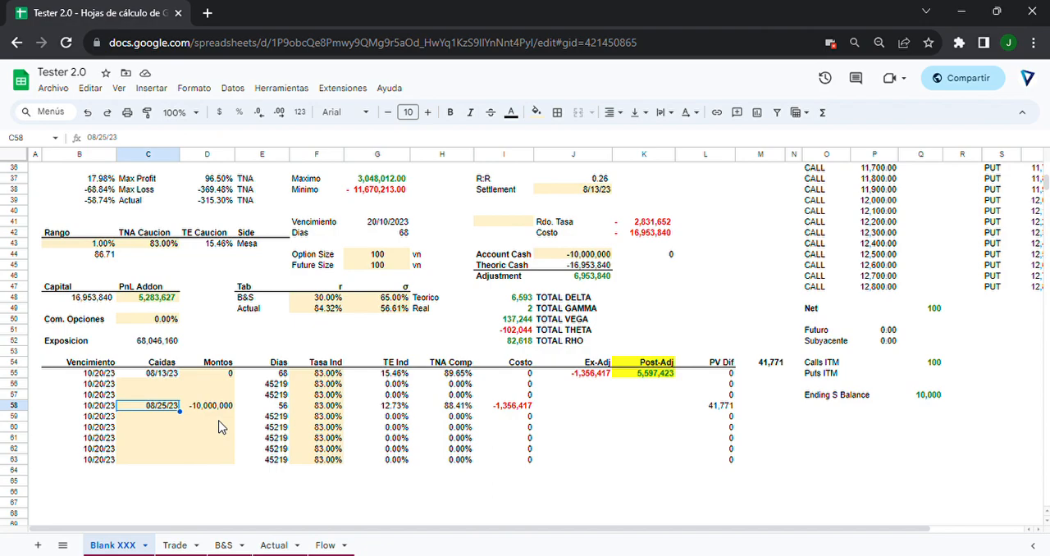
# Compare the Caidas date range from C55 to C63 with the Vencimiento date in H2.
pyautogui.click(152, 374)
pyautogui.click(149, 463)
pyautogui.scroll(12, 323, 263)
pyautogui.click(460, 182)
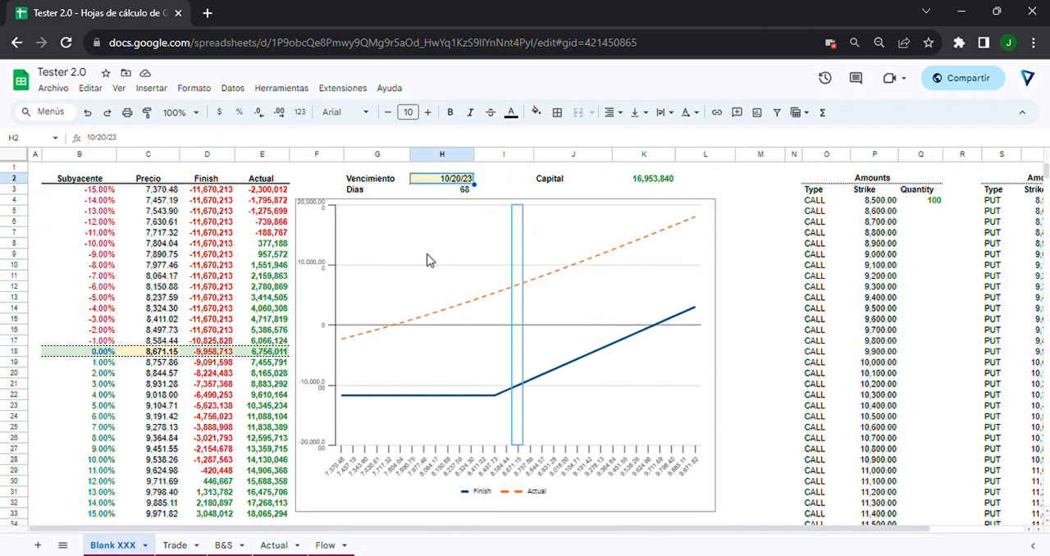
pyautogui.scroll(-14, 426, 260)
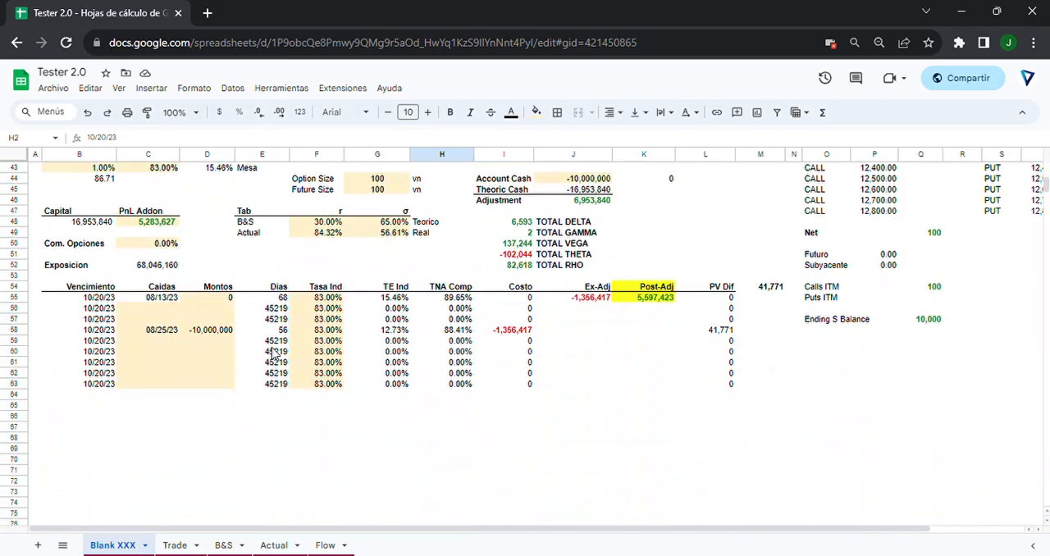
# Go from the empty Caidas cell C56 to the 08/25/23 entry and check its Dias formula in E58.
pyautogui.click(141, 308)
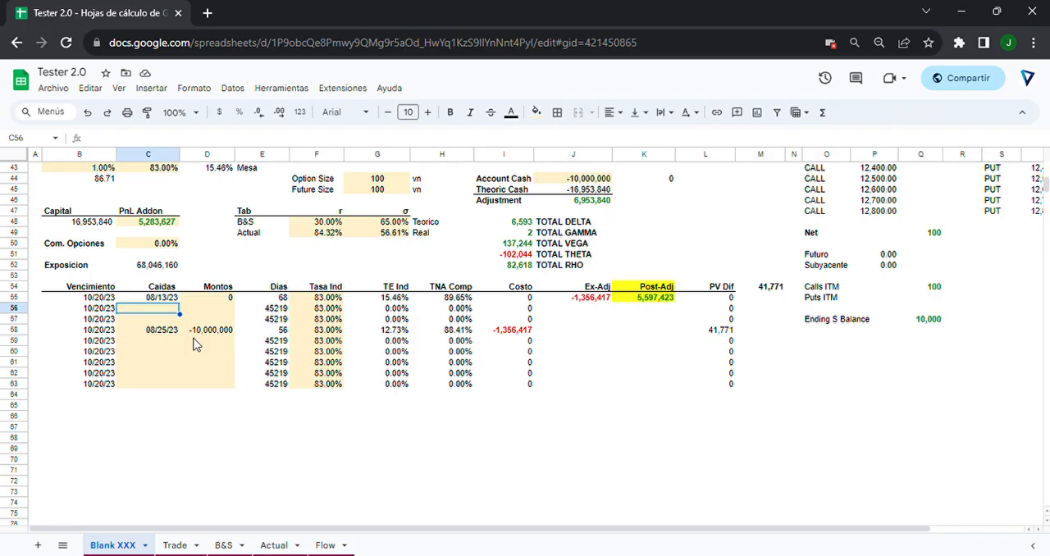
pyautogui.press('Down')
pyautogui.press('Down')
pyautogui.press('Right')
pyautogui.press('Right')
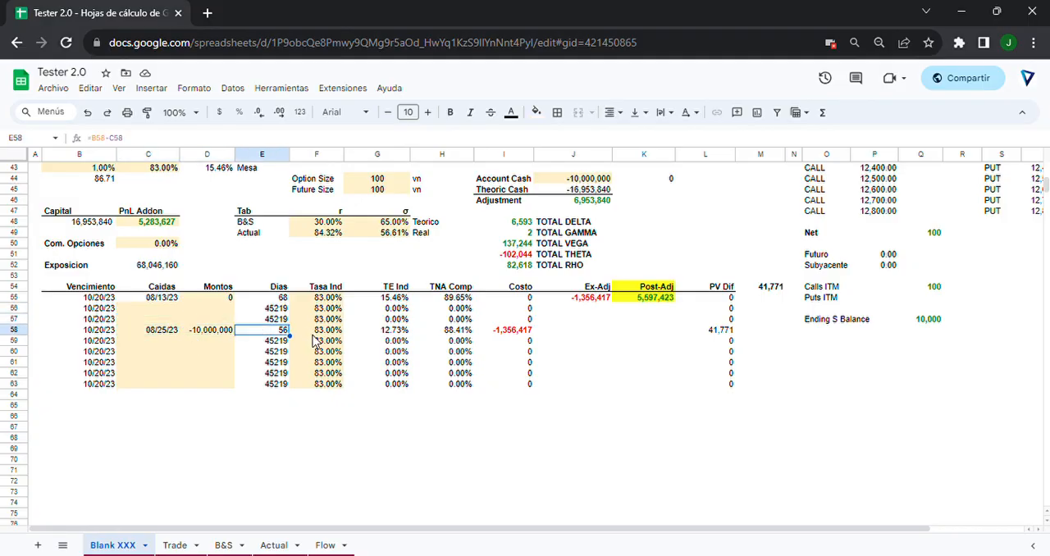
# Highlight the Finish payoffs in D4:D29 and relate them to the financing table.
pyautogui.scroll(3, 317, 341)
pyautogui.scroll(10, 433, 370)
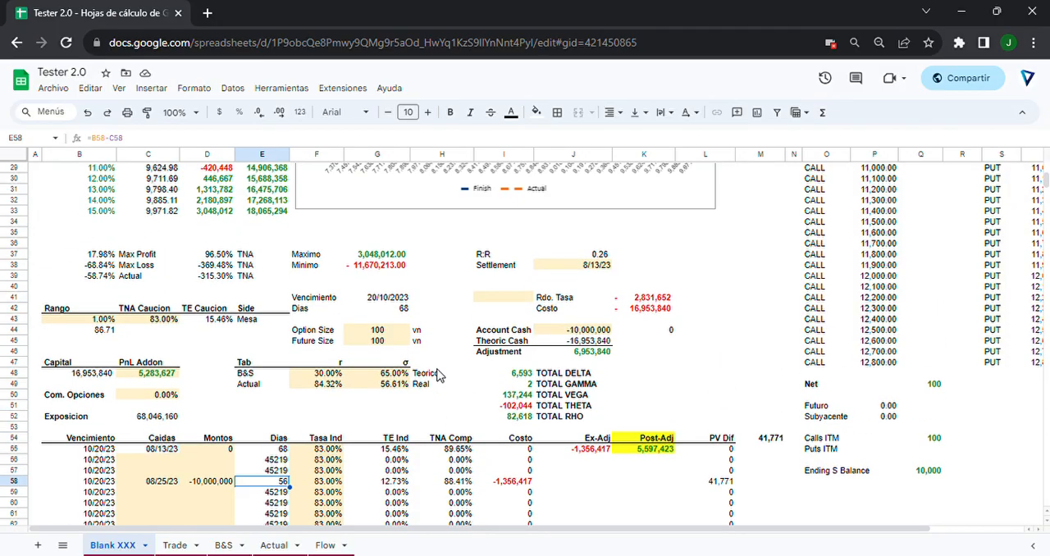
pyautogui.moveTo(221, 201); pyautogui.dragTo(222, 470)
pyautogui.scroll(-7, 222, 462)
pyautogui.scroll(-3, 218, 462)
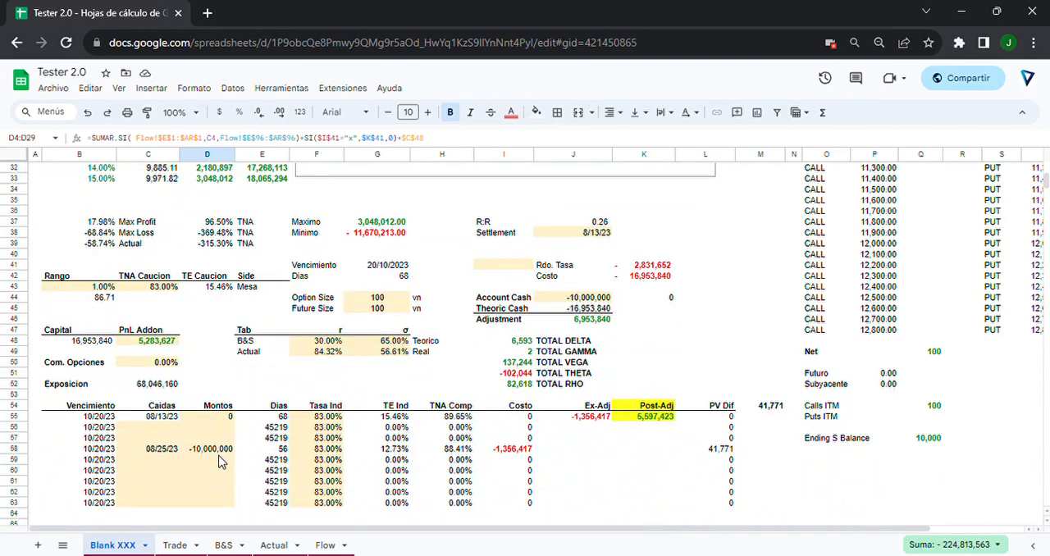
# Clear the 08/25/23 financing entry in C57:D59 and check the payoff table and adjustments.
pyautogui.moveTo(137, 440); pyautogui.dragTo(196, 464)
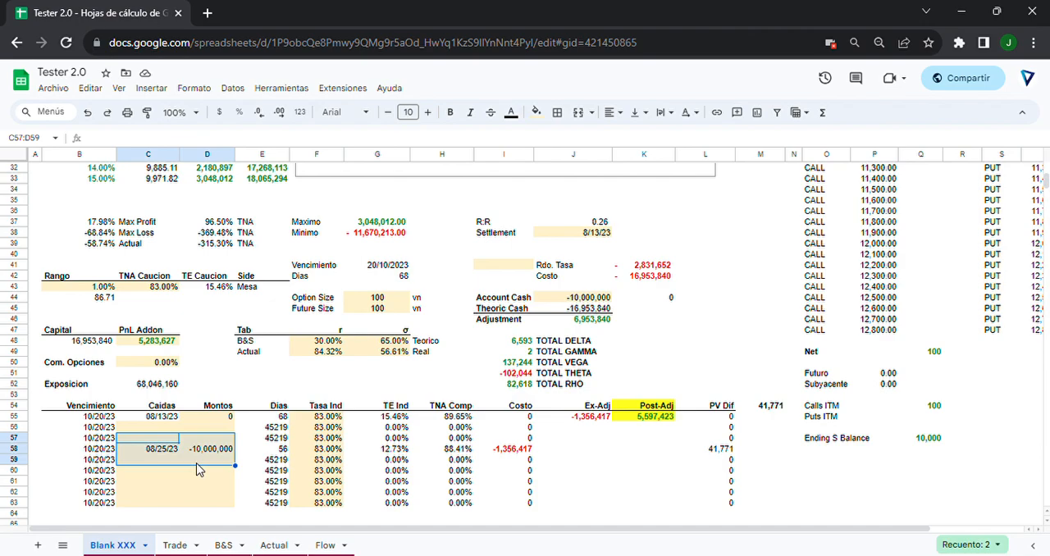
pyautogui.press('Delete')
pyautogui.scroll(5, 239, 473)
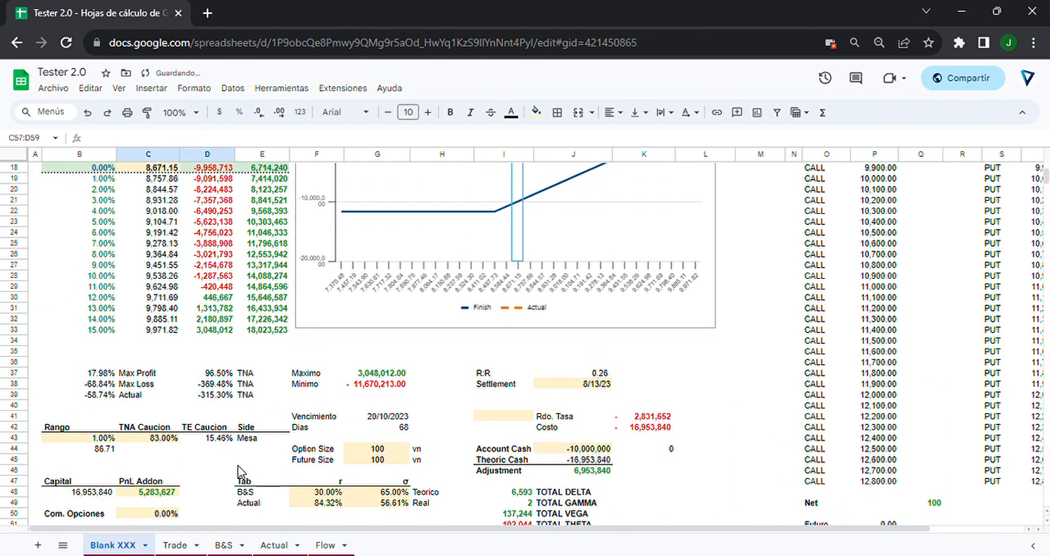
pyautogui.scroll(5, 238, 476)
pyautogui.scroll(-7, 237, 483)
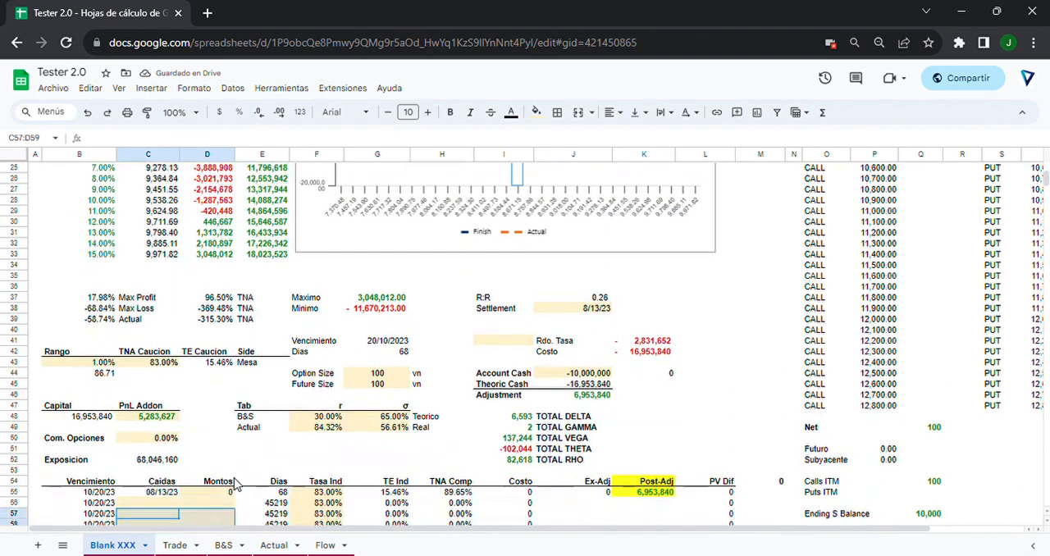
pyautogui.scroll(-3, 238, 476)
pyautogui.scroll(2, 246, 460)
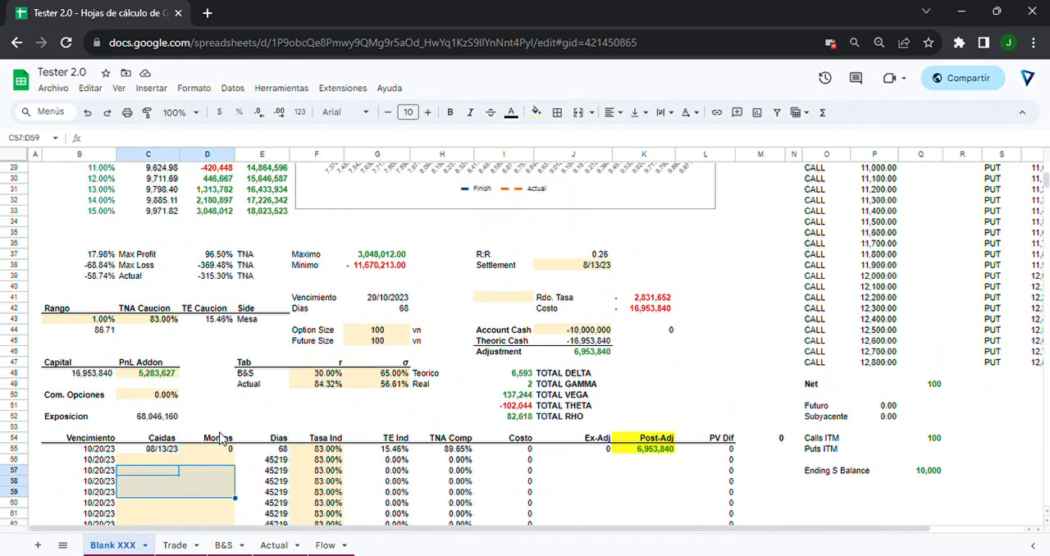
# Clear the PnL Addon value in C48 and review the payoff figures.
pyautogui.click(152, 375)
pyautogui.press('Delete')
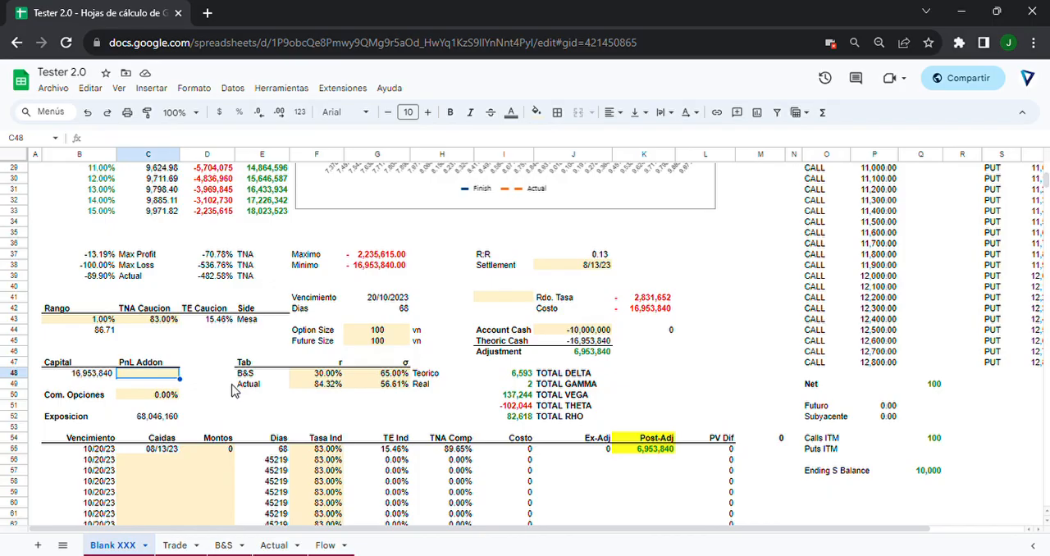
pyautogui.scroll(5, 233, 390)
pyautogui.scroll(-6, 233, 391)
# Clear the Account Cash amount in J44 and review the payoff chart and Adjustment.
pyautogui.click(580, 298)
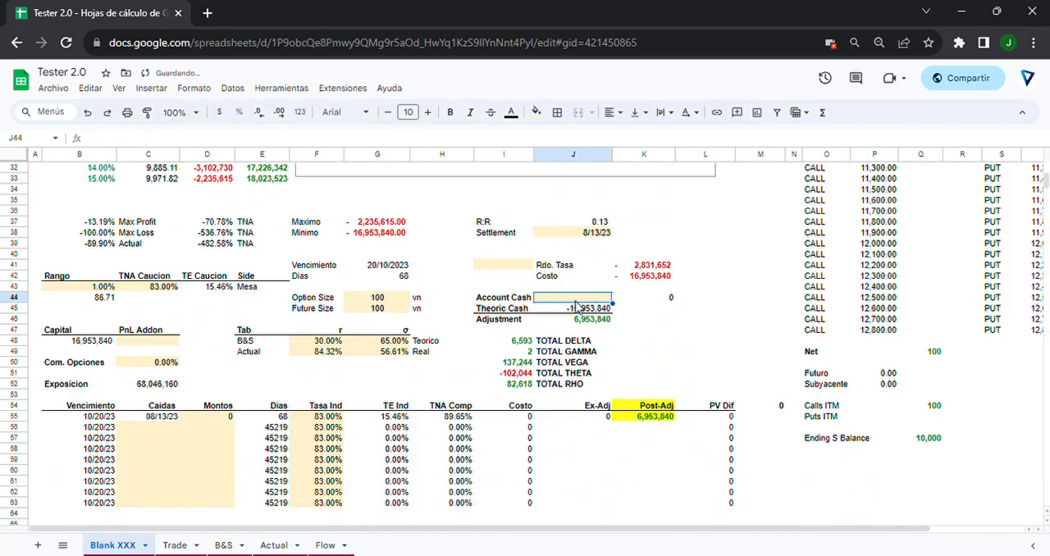
pyautogui.press('Delete')
pyautogui.scroll(8, 412, 376)
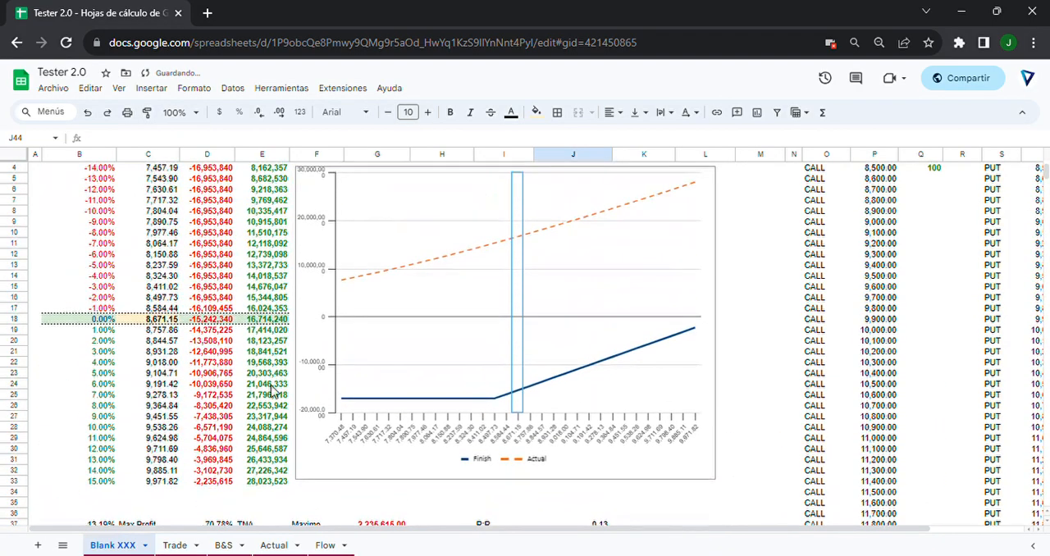
pyautogui.scroll(1, 273, 397)
pyautogui.scroll(-9, 276, 398)
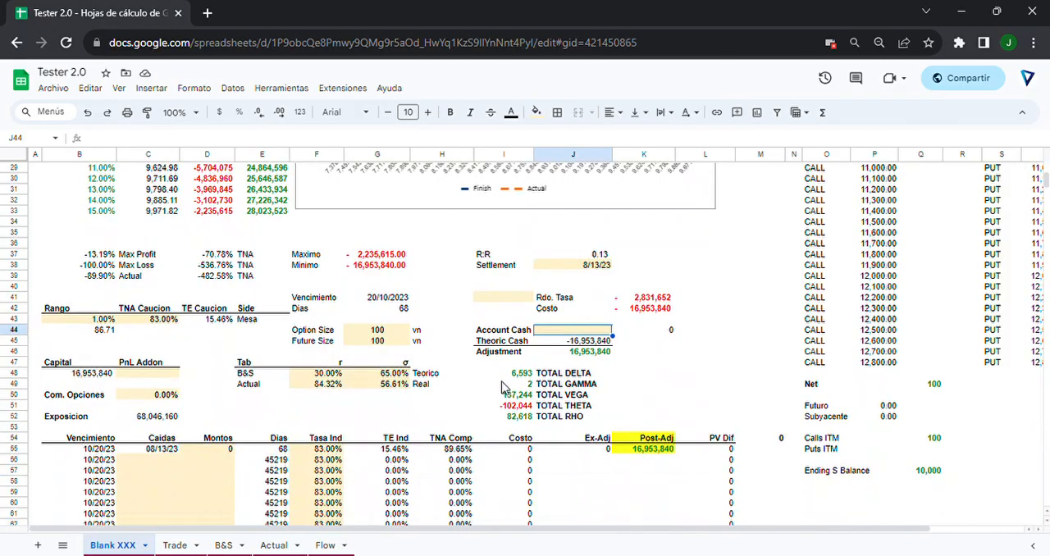
pyautogui.scroll(9, 430, 377)
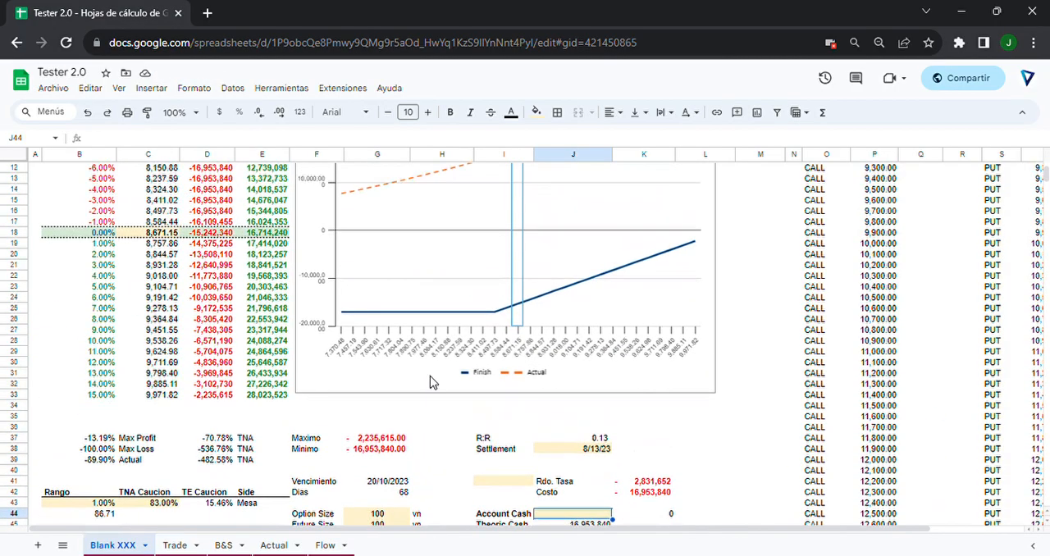
# Highlight the Actual column E3:E33 and compare it with the Theoric Cash and Adjustment figures.
pyautogui.moveTo(256, 195); pyautogui.dragTo(251, 513)
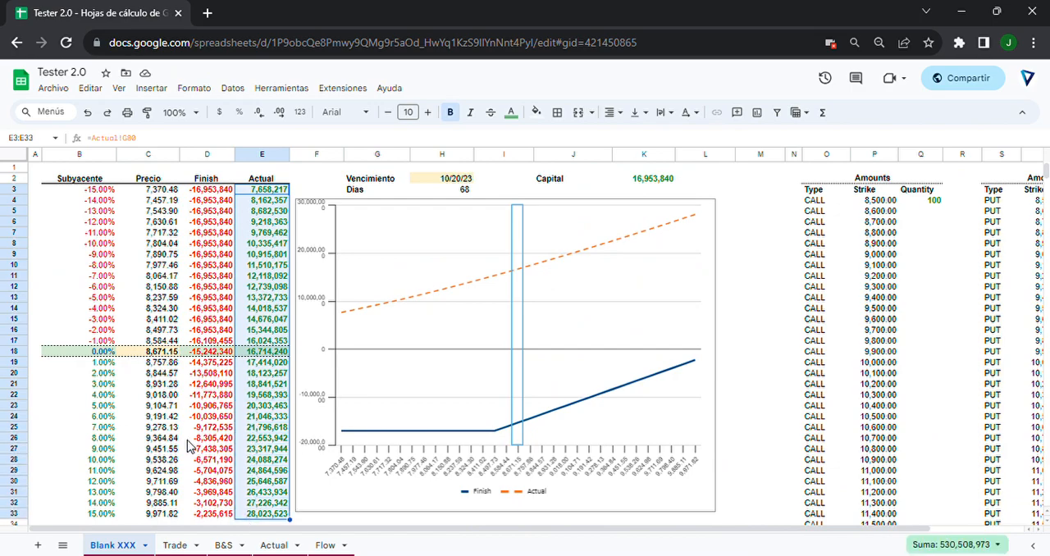
pyautogui.scroll(-5, 222, 426)
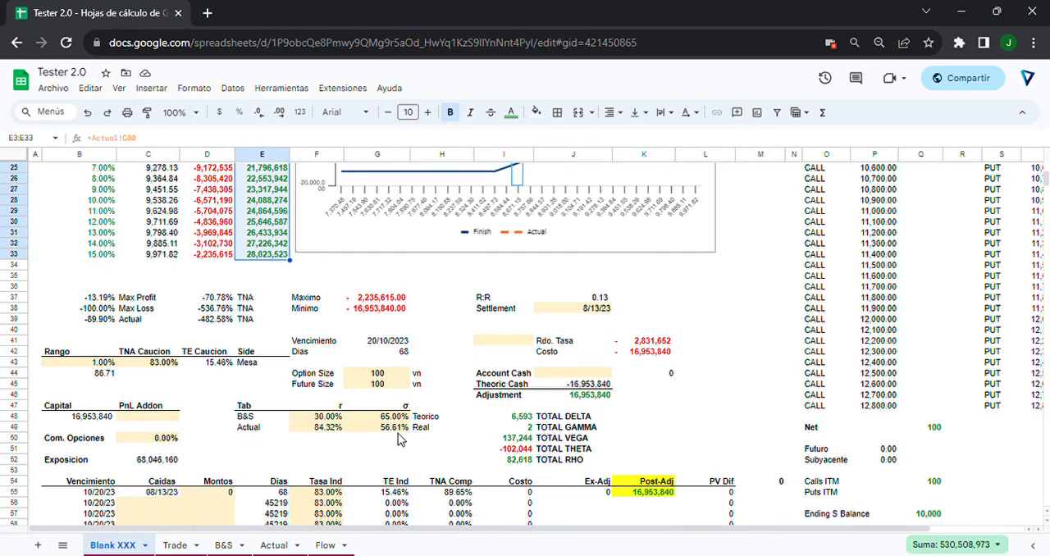
pyautogui.scroll(-2, 398, 433)
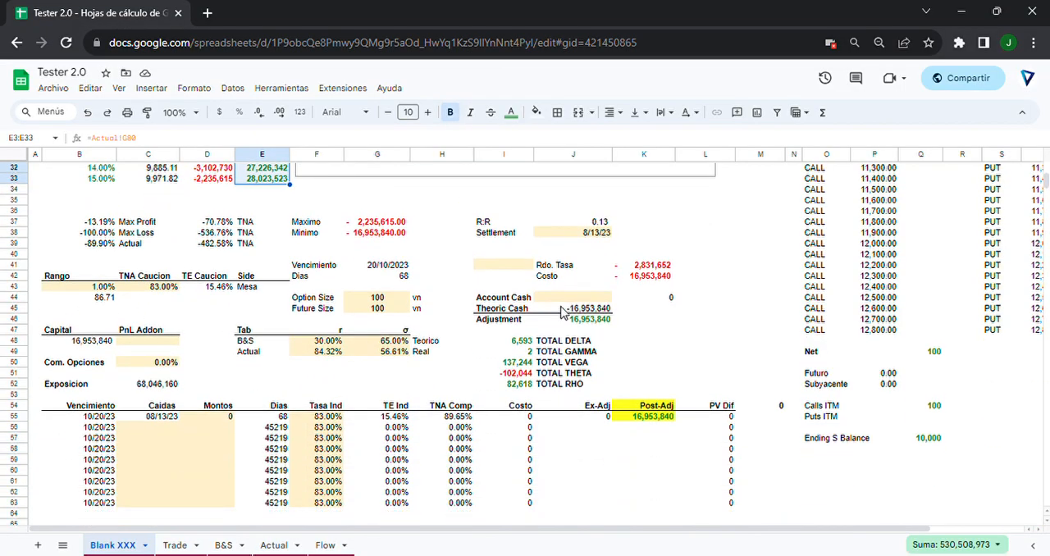
pyautogui.scroll(2, 579, 420)
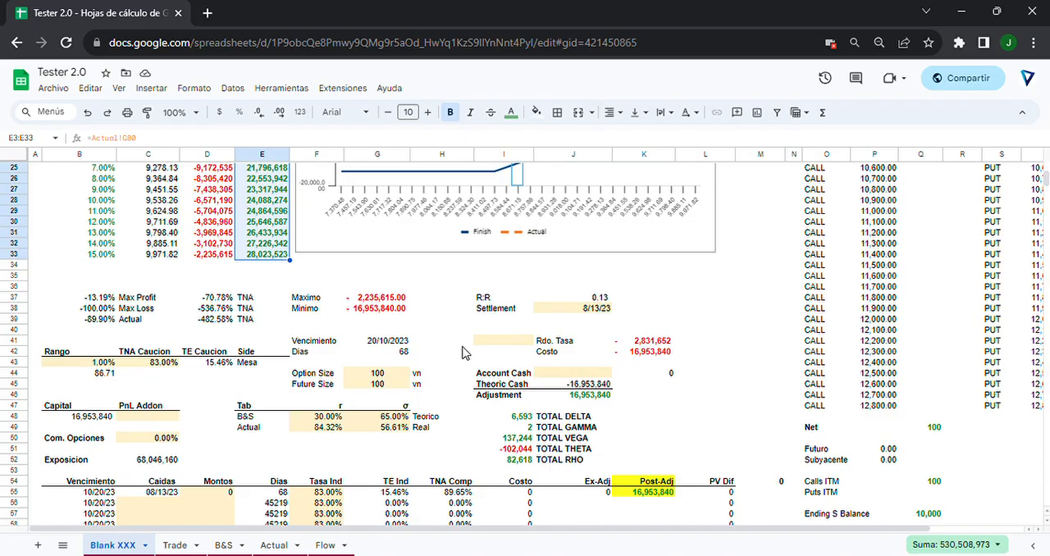
# Point out the empty Account Cash field in I44:J44 and the Montos amount in D55.
pyautogui.click(545, 373)
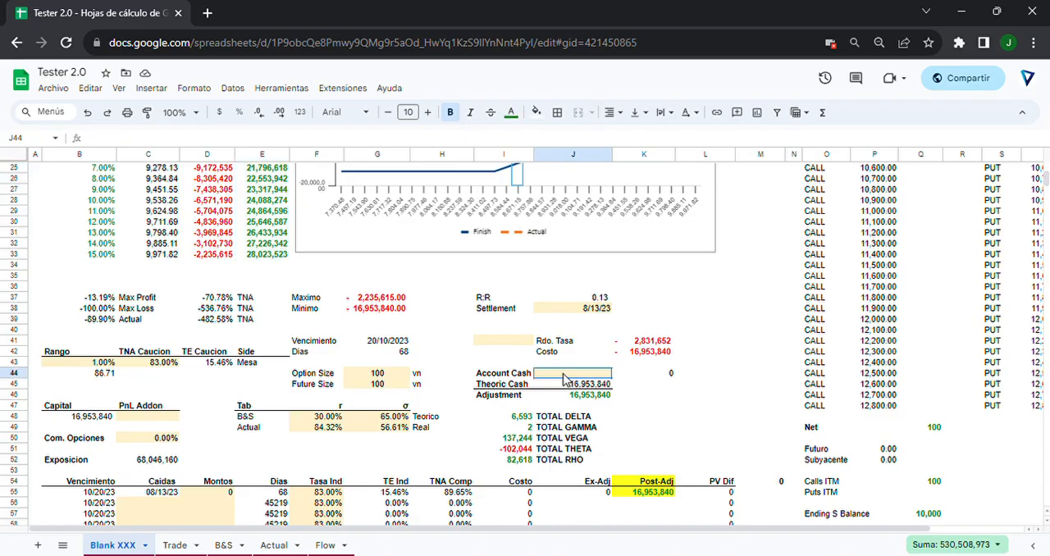
pyautogui.scroll(-2, 506, 392)
pyautogui.scroll(-1, 506, 393)
pyautogui.scroll(2, 504, 396)
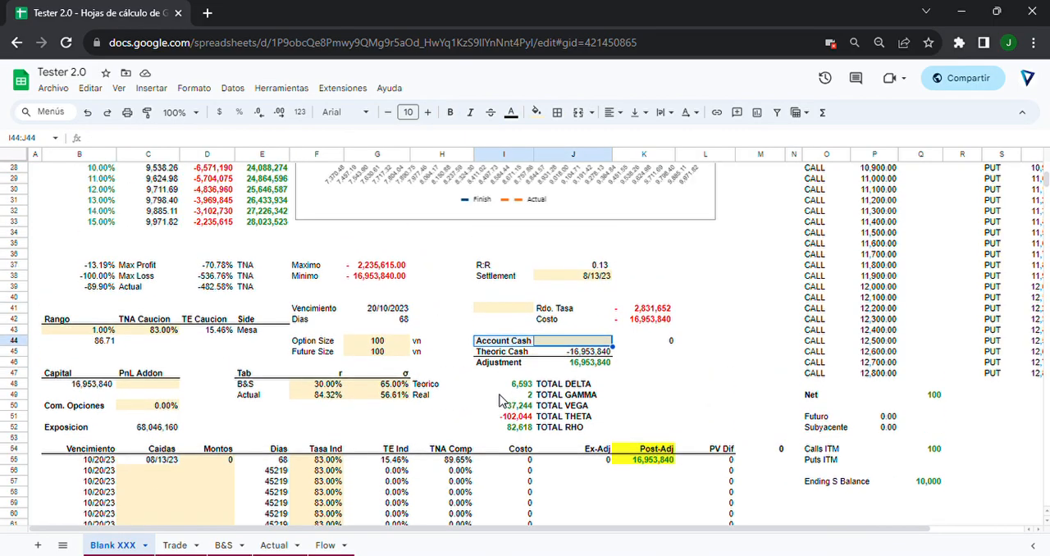
pyautogui.click(218, 460)
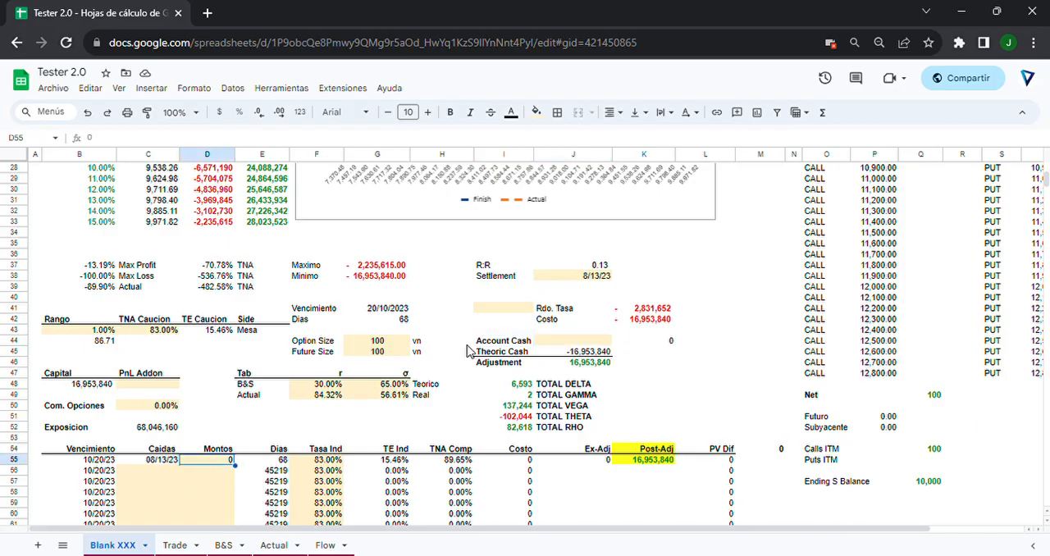
# Highlight the Actual payoffs in E3:E32 and compare them with the chart.
pyautogui.scroll(7, 352, 327)
pyautogui.scroll(1, 259, 233)
pyautogui.moveTo(261, 188); pyautogui.dragTo(285, 506)
pyautogui.scroll(-5, 285, 493)
pyautogui.scroll(5, 285, 492)
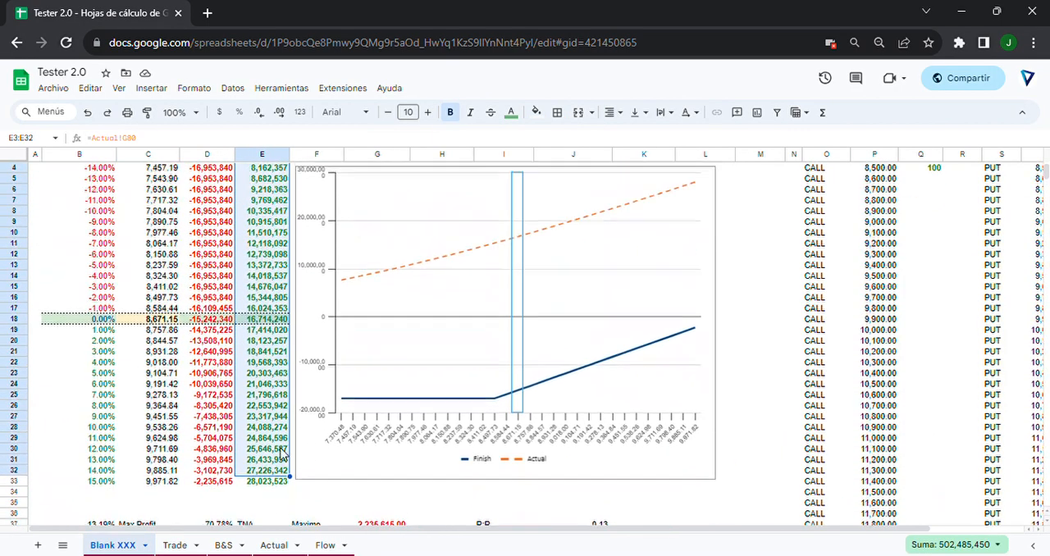
# Clear the 8,500 call trade in A114:D114 of the Trade sheet.
pyautogui.click(175, 545)
pyautogui.scroll(-3, 228, 380)
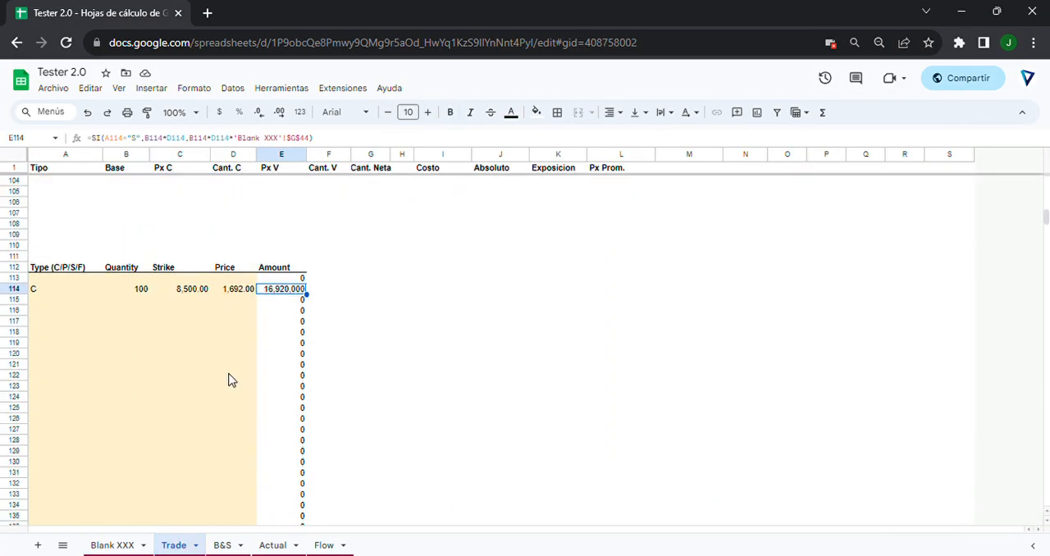
pyautogui.scroll(2, 162, 373)
pyautogui.moveTo(123, 371); pyautogui.dragTo(228, 373)
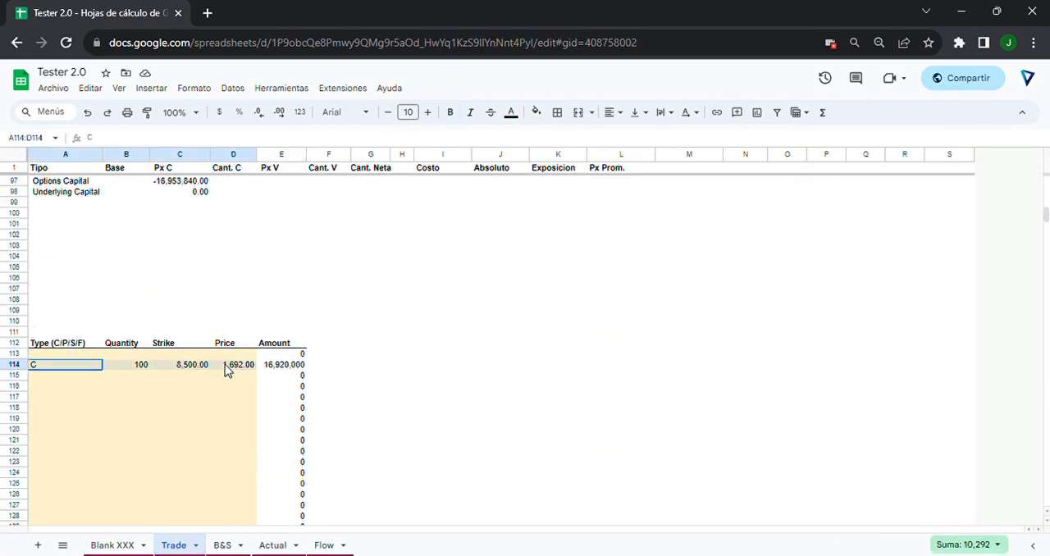
pyautogui.scroll(5, 228, 374)
pyautogui.scroll(20, 227, 370)
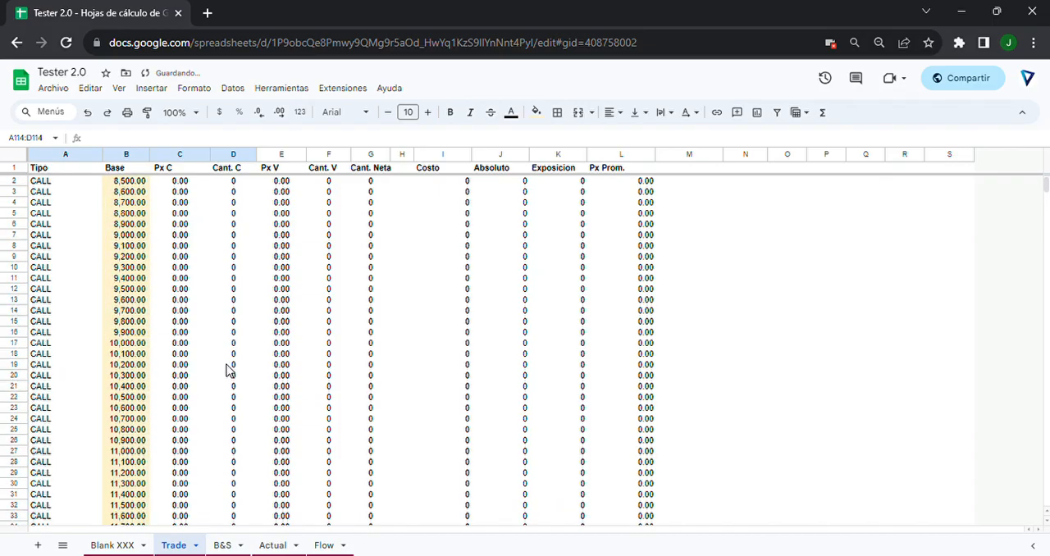
# Review the payoff table, chart and cash summary on the Blank XXX sheet without any trades.
pyautogui.click(123, 547)
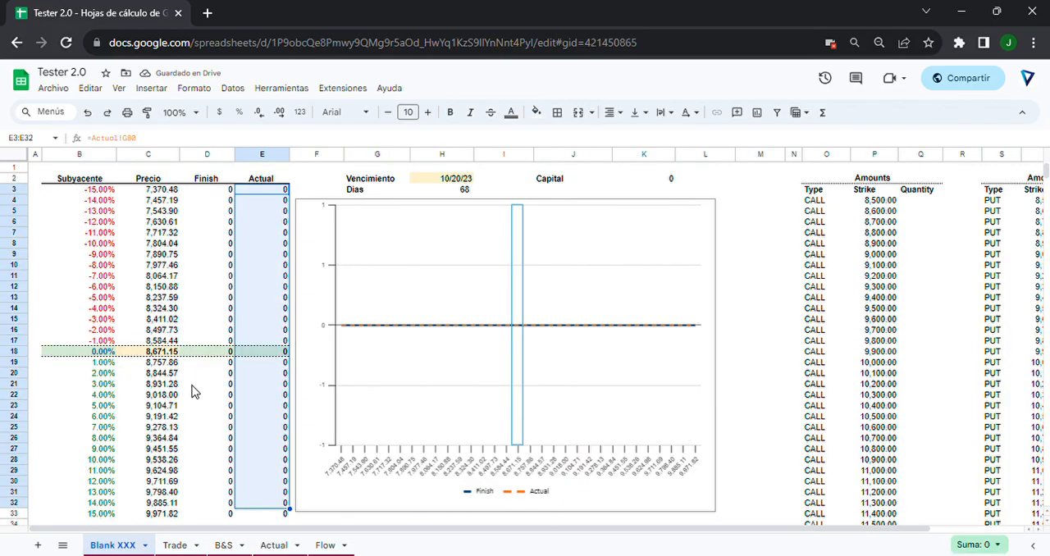
pyautogui.scroll(-3, 192, 395)
pyautogui.scroll(-2, 321, 256)
pyautogui.click(685, 338)
pyautogui.scroll(-3, 685, 339)
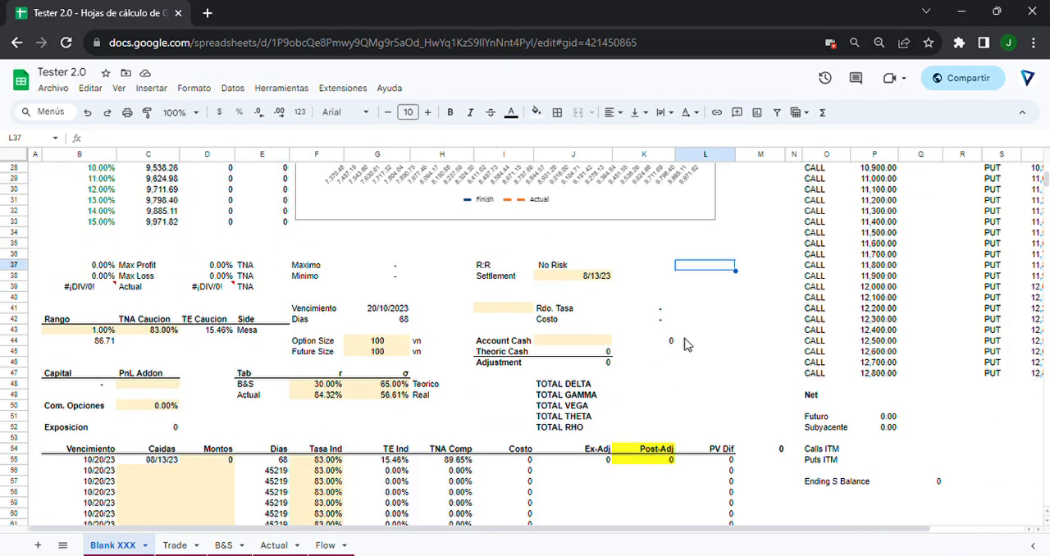
pyautogui.scroll(5, 685, 339)
pyautogui.scroll(3, 320, 358)
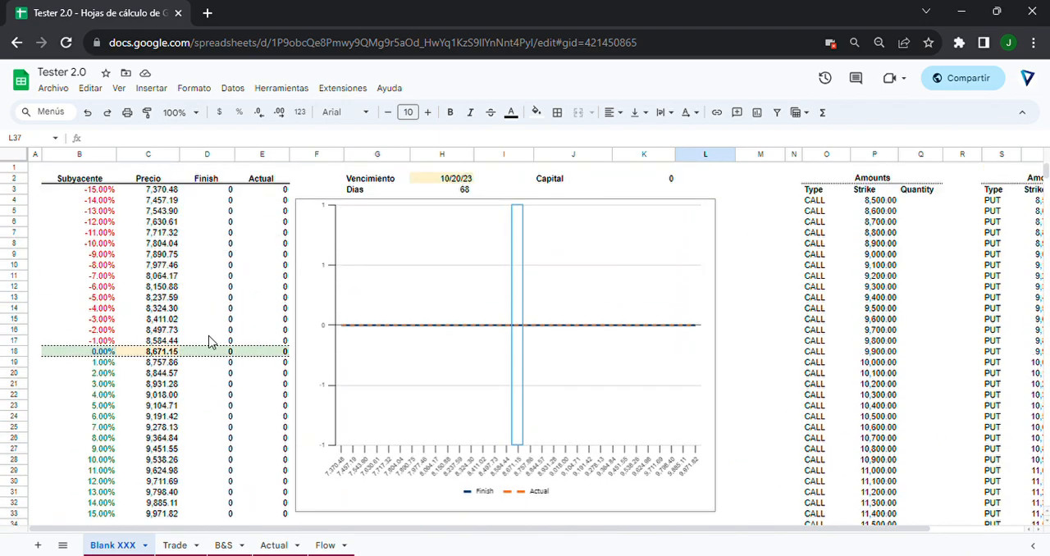
# Undo the clearing of the call trade in A114:D114 on the Trade sheet.
pyautogui.click(172, 546)
pyautogui.scroll(-15, 56, 493)
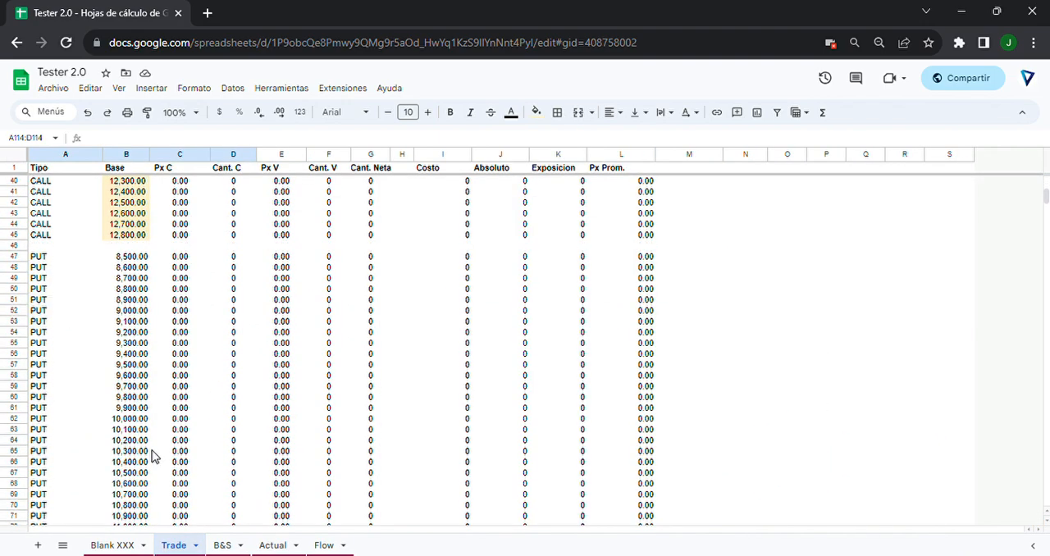
pyautogui.click(88, 115)
pyautogui.scroll(-13, 141, 246)
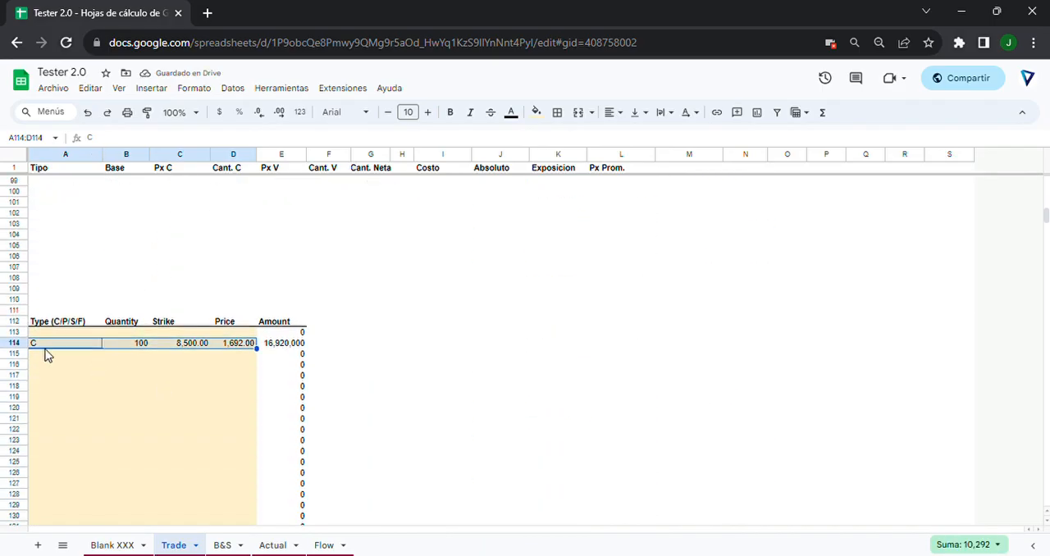
# Point out the Type, Quantity and Strike cells of the call trade in row 114.
pyautogui.click(41, 347)
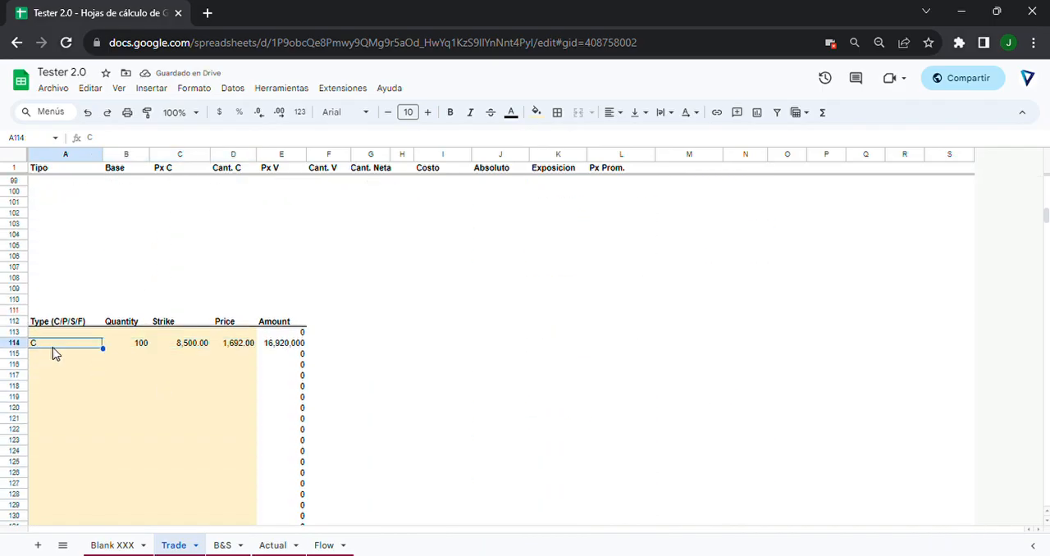
pyautogui.click(140, 345)
pyautogui.keyDown('shift'); pyautogui.click(188, 348); pyautogui.keyUp('shift')
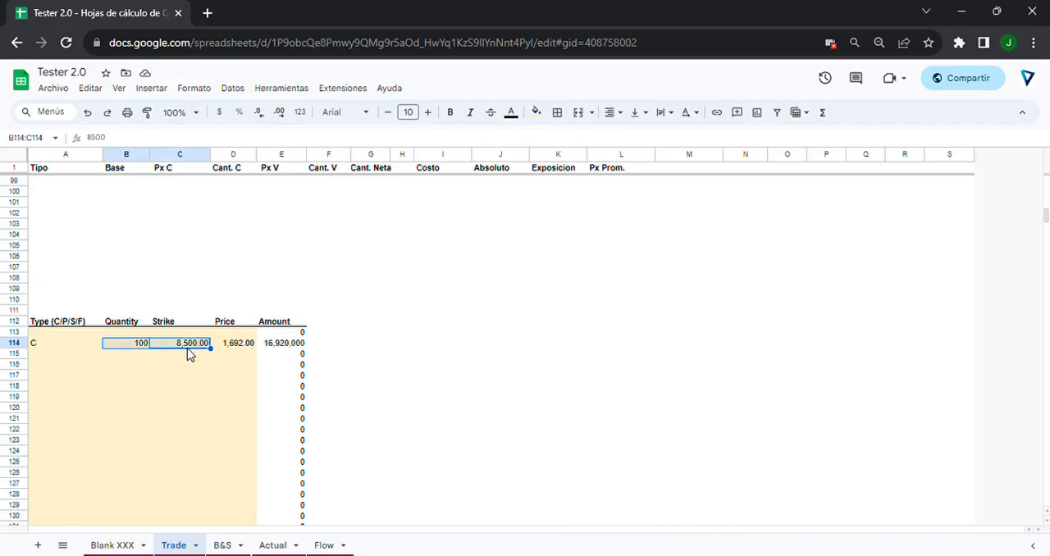
# Point out the Price and Type cells of the call trade in row 114 of the Trade sheet.
pyautogui.keyDown('shift'); pyautogui.click(222, 349); pyautogui.keyUp('shift')
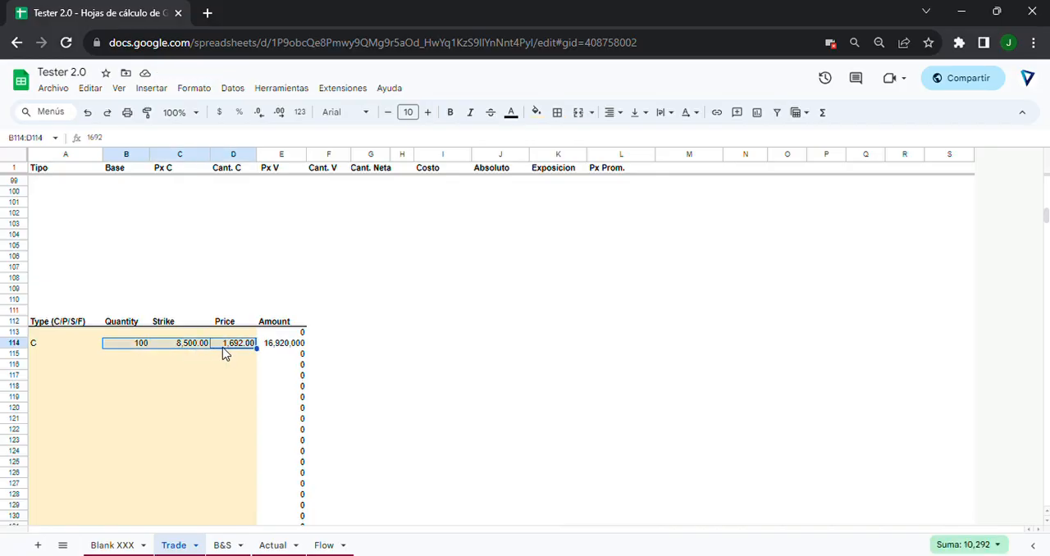
pyautogui.keyDown('shift'); pyautogui.click(37, 346); pyautogui.keyUp('shift')
pyautogui.click(182, 378)
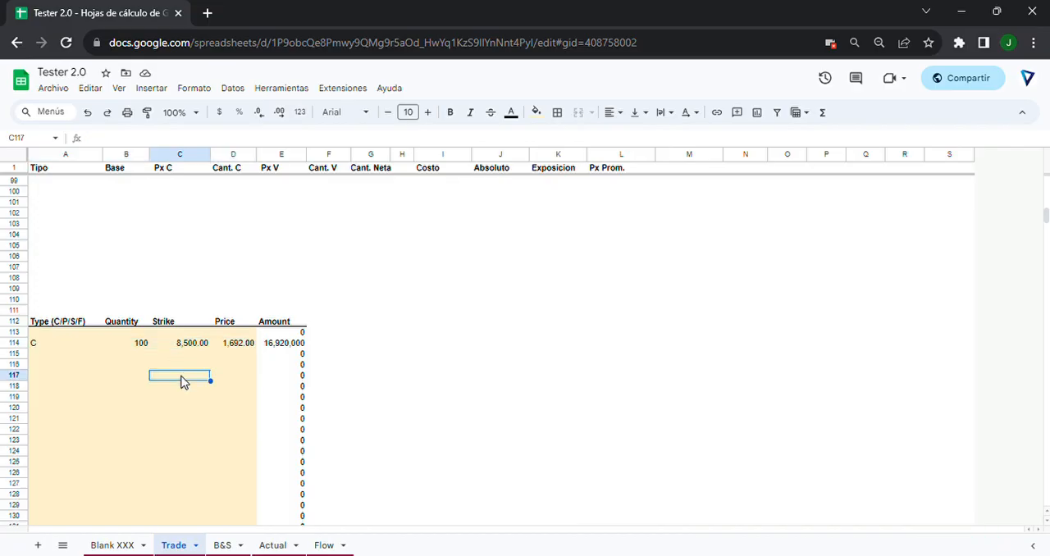
# Examine the Account Cash and Theoric Cash cells on the Blank XXX sheet in relation to the call trade.
pyautogui.click(121, 547)
pyautogui.scroll(-10, 529, 258)
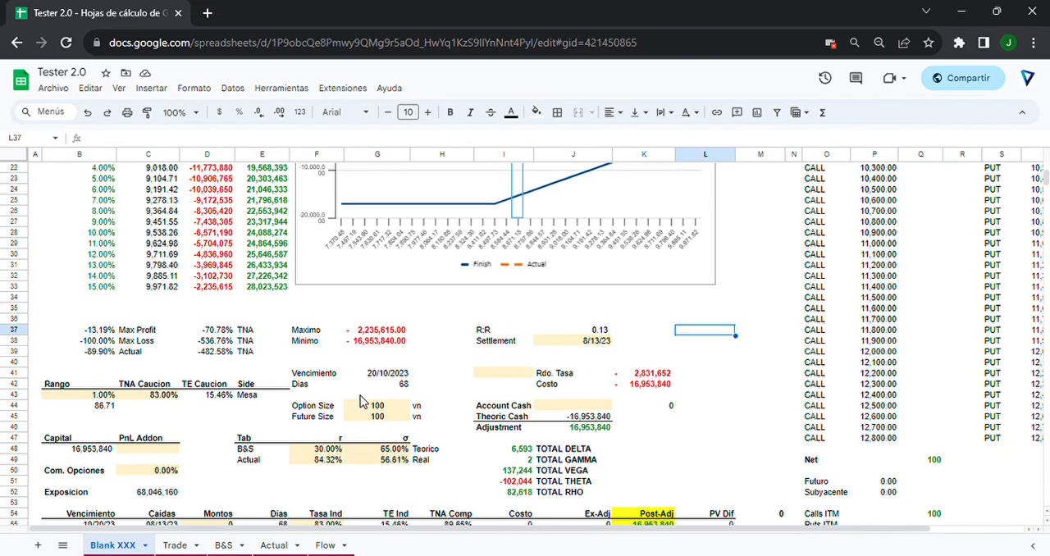
pyautogui.click(564, 258)
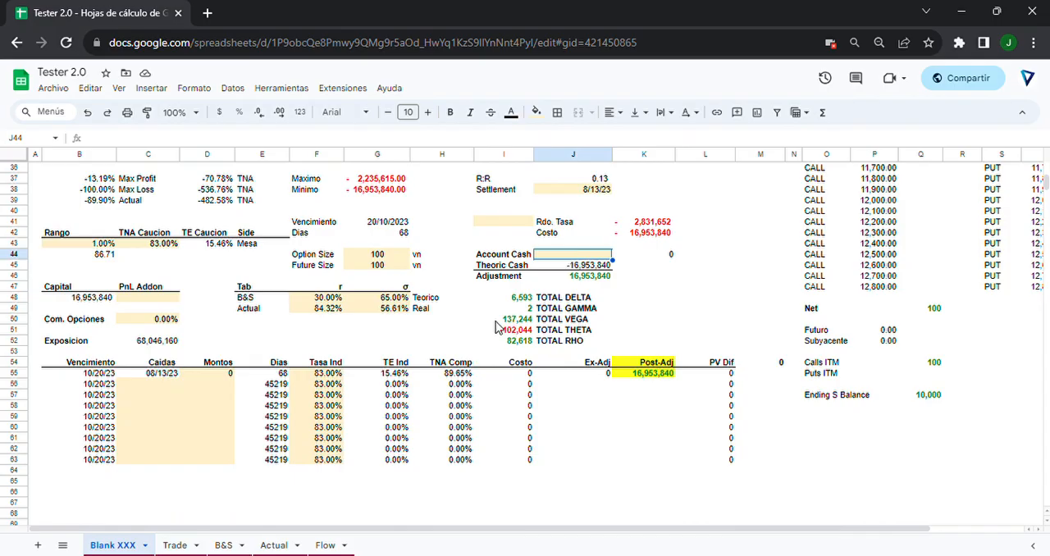
pyautogui.click(193, 546)
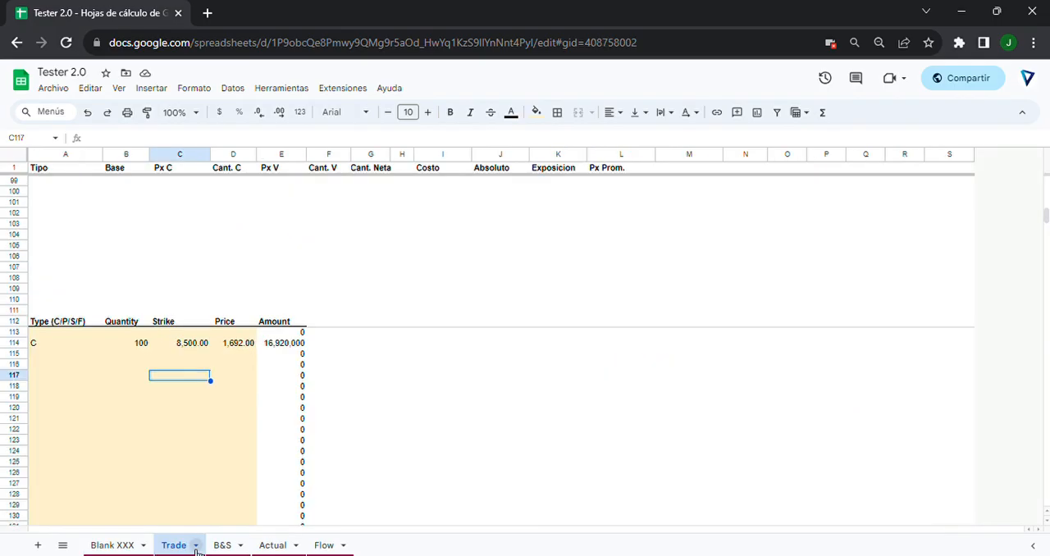
pyautogui.click(148, 548)
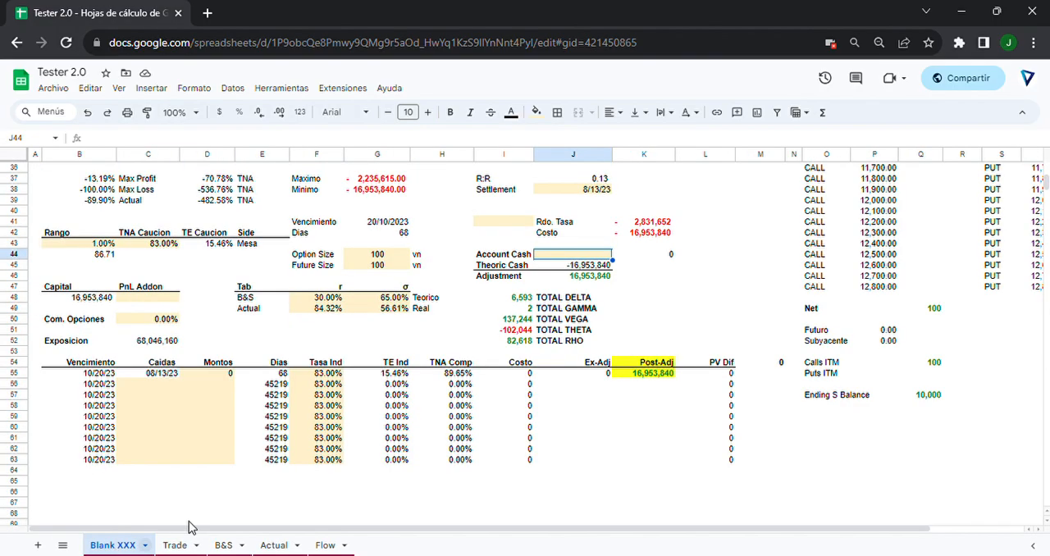
pyautogui.click(574, 266)
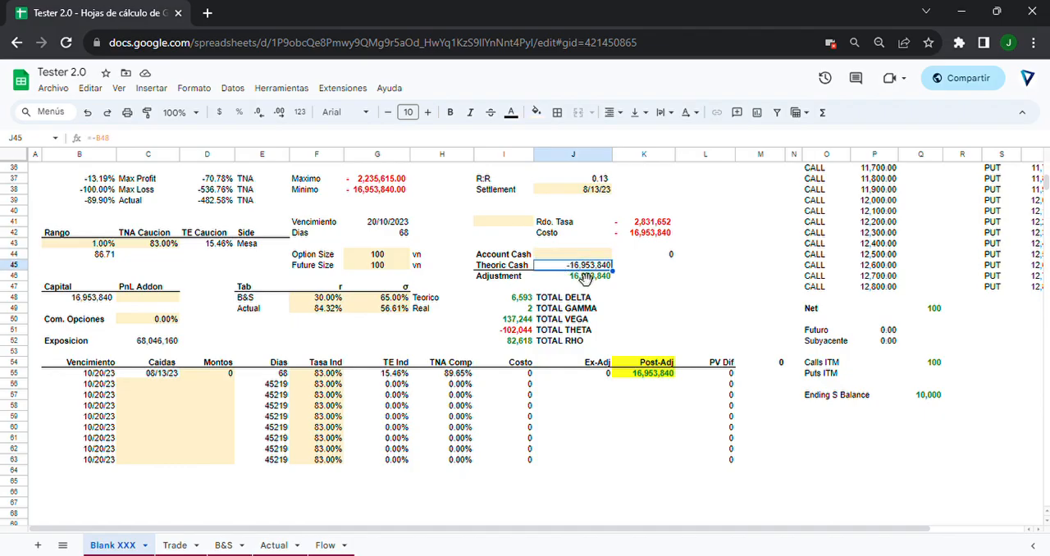
# Set Account Cash in J44 of the Blank XXX sheet to -16,953,840.
pyautogui.click(579, 256)
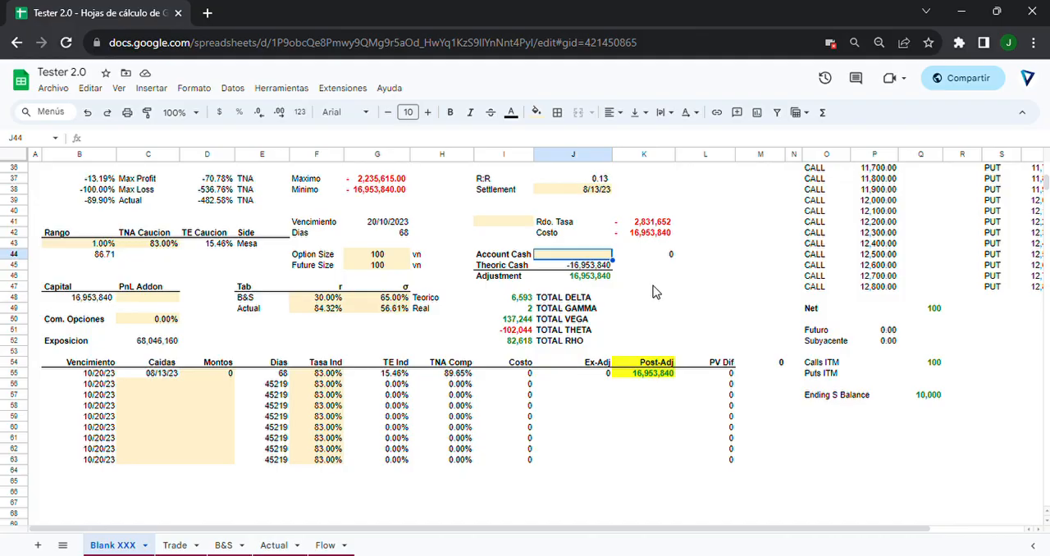
pyautogui.write('-16,953,')
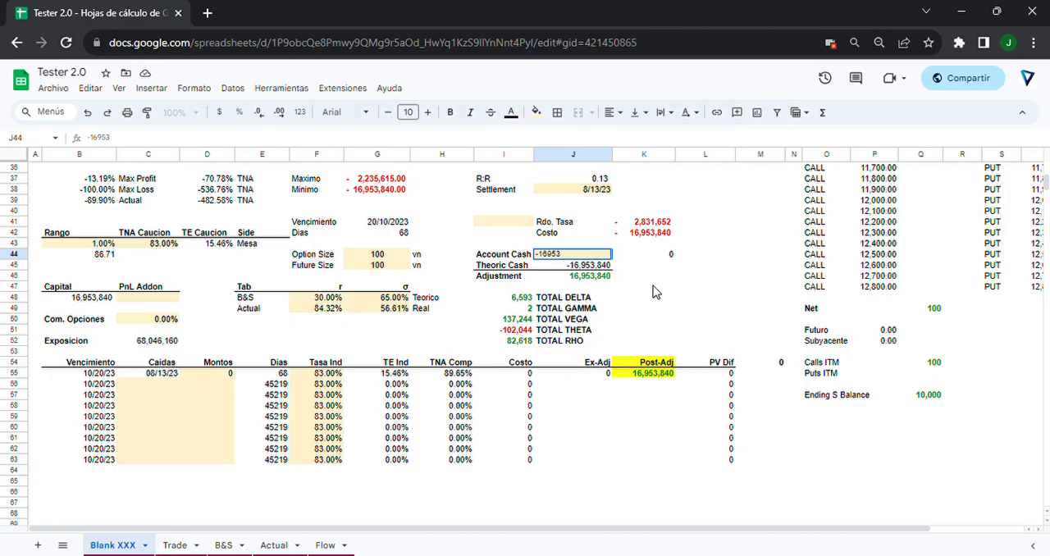
pyautogui.write('840')
pyautogui.press('Return')
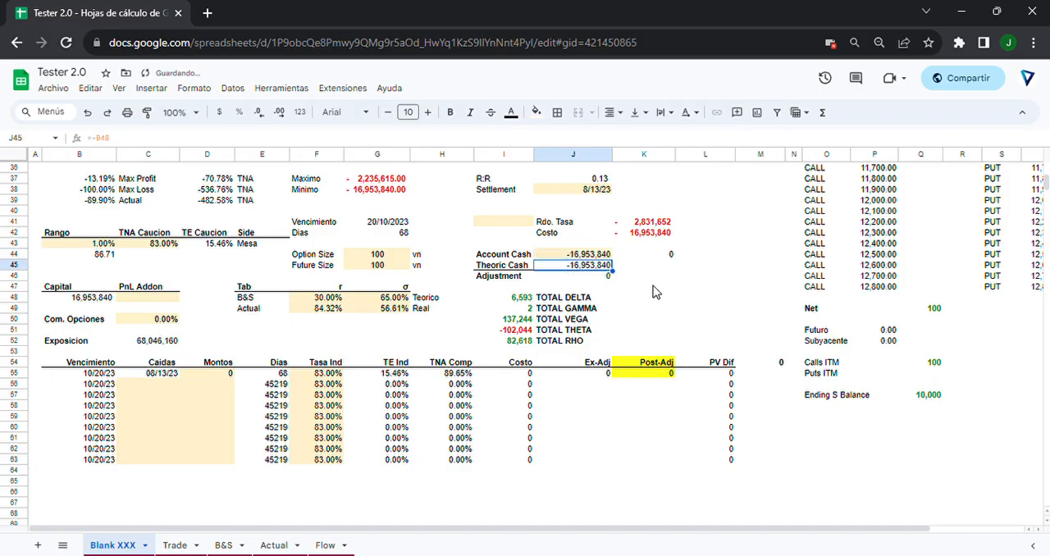
# Set the Montos amount in D55 of the 08/13/23 financing entry to -16,953,840.
pyautogui.click(160, 386)
pyautogui.click(190, 375)
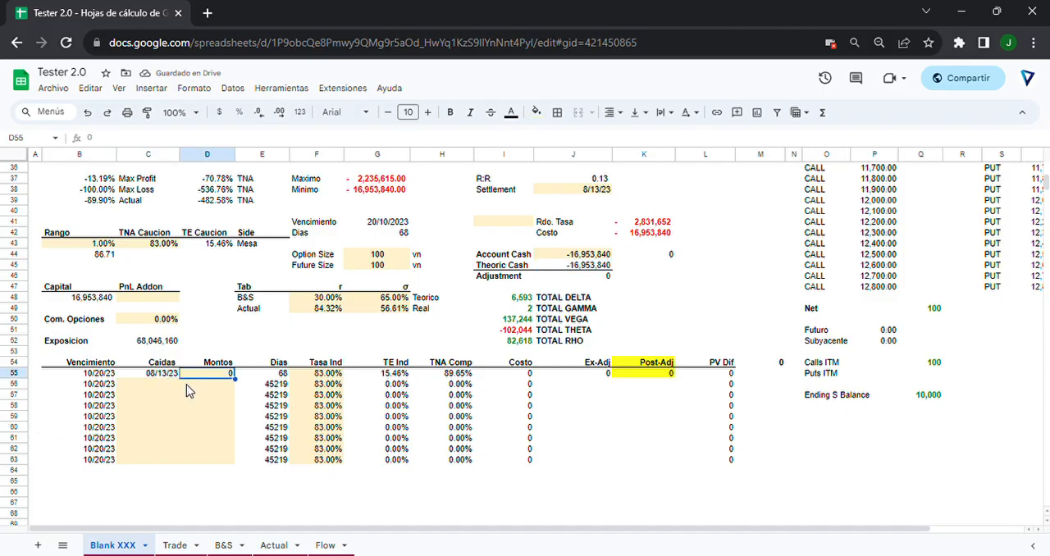
pyautogui.press('BackSpace')
pyautogui.write('-16,953,')
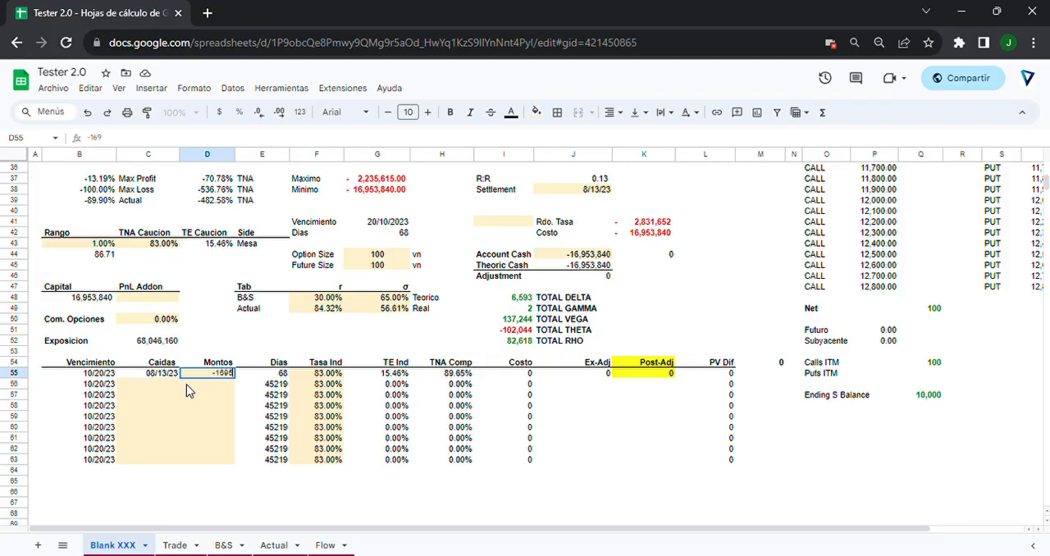
pyautogui.write('840')
pyautogui.press('Return')
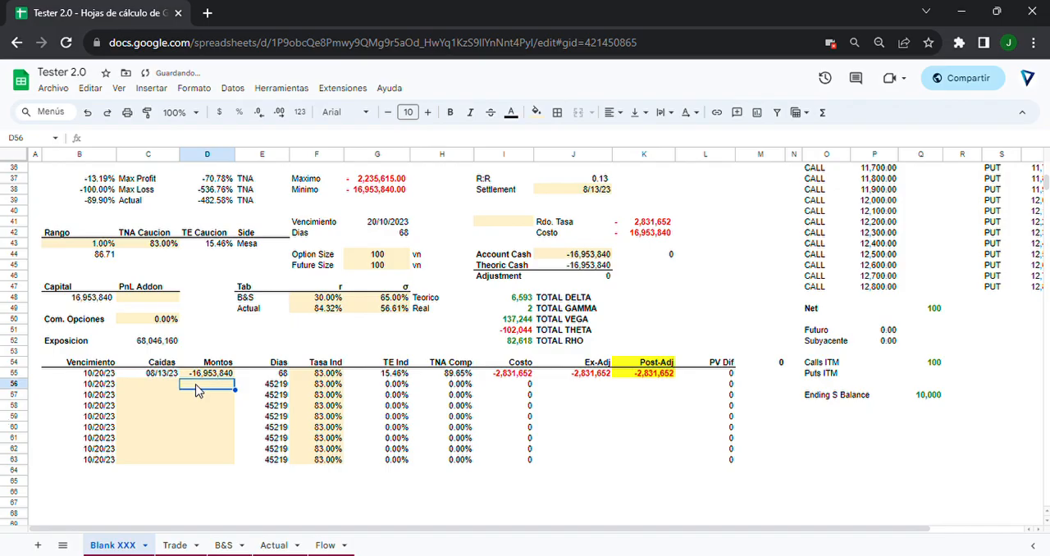
# Enter the Post-Adj financing cost of -2,831,652 as the PnL Addon in C48.
pyautogui.click(204, 379)
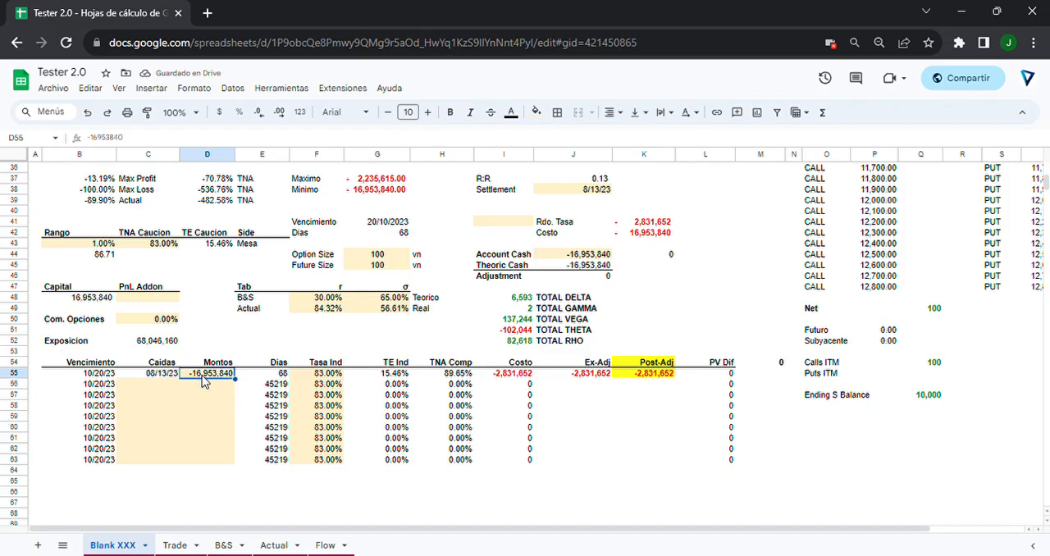
pyautogui.moveTo(644, 367); pyautogui.dragTo(642, 384)
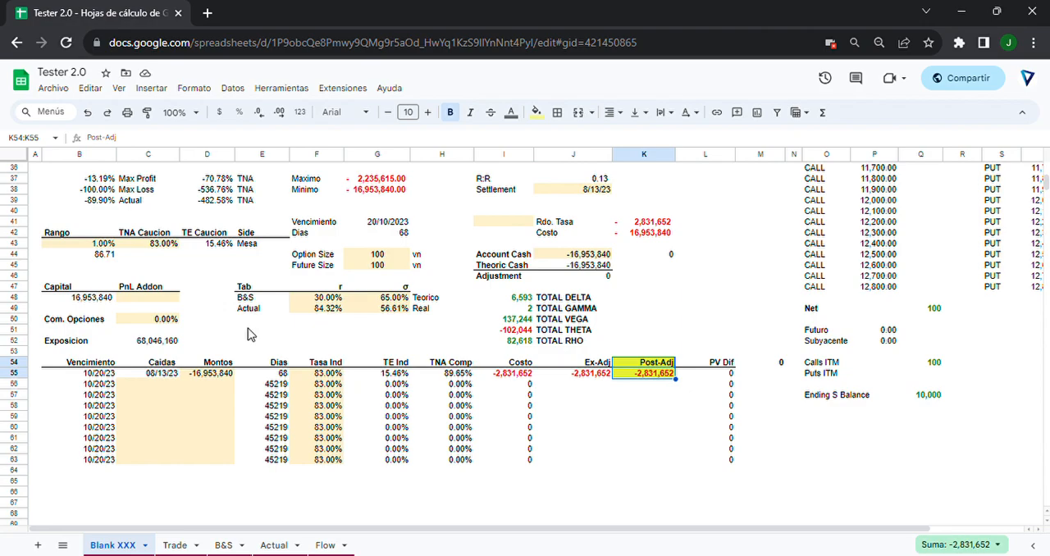
pyautogui.click(162, 291)
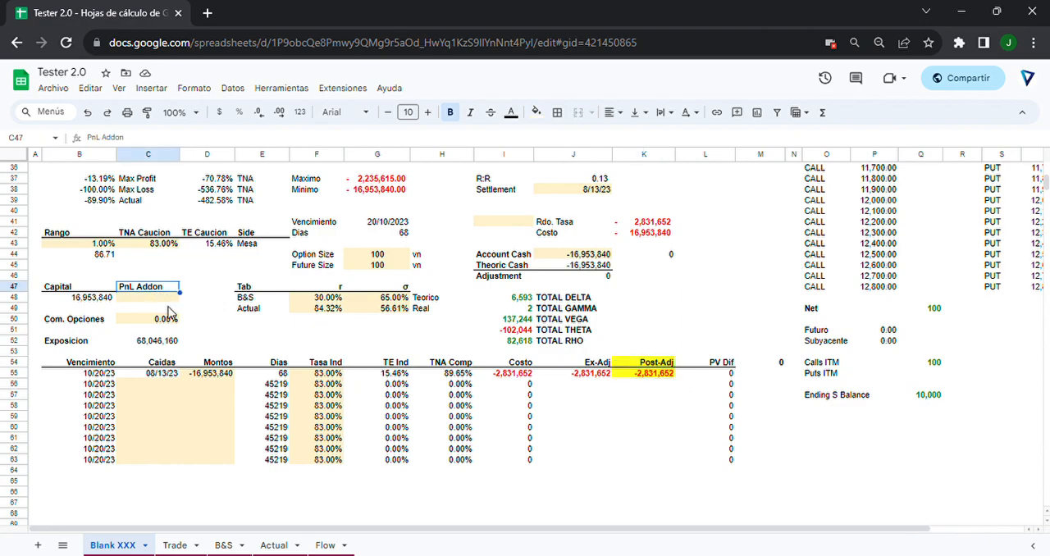
pyautogui.click(164, 299)
pyautogui.write('- ')
pyautogui.write('2,831,')
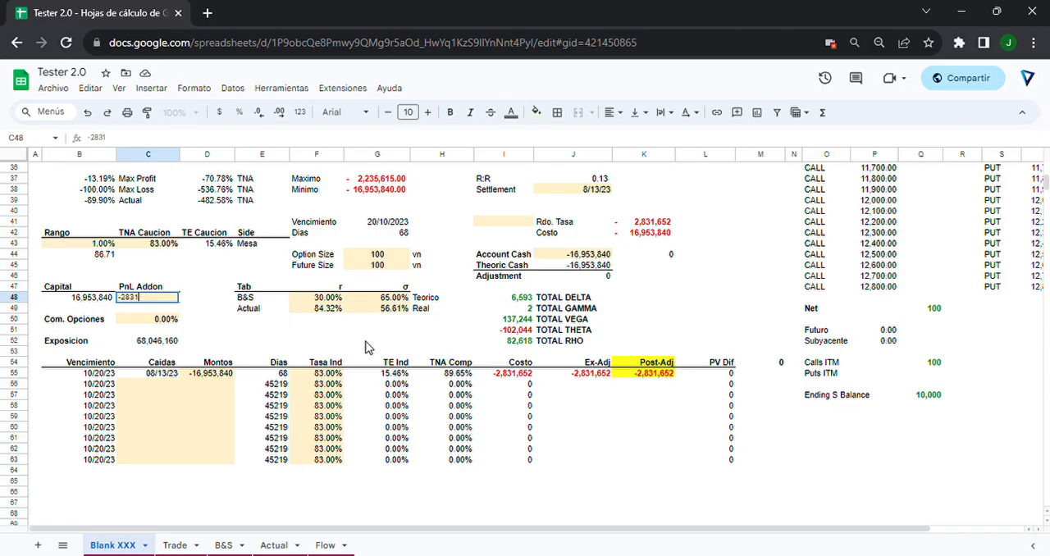
pyautogui.write('652')
pyautogui.press('Return')
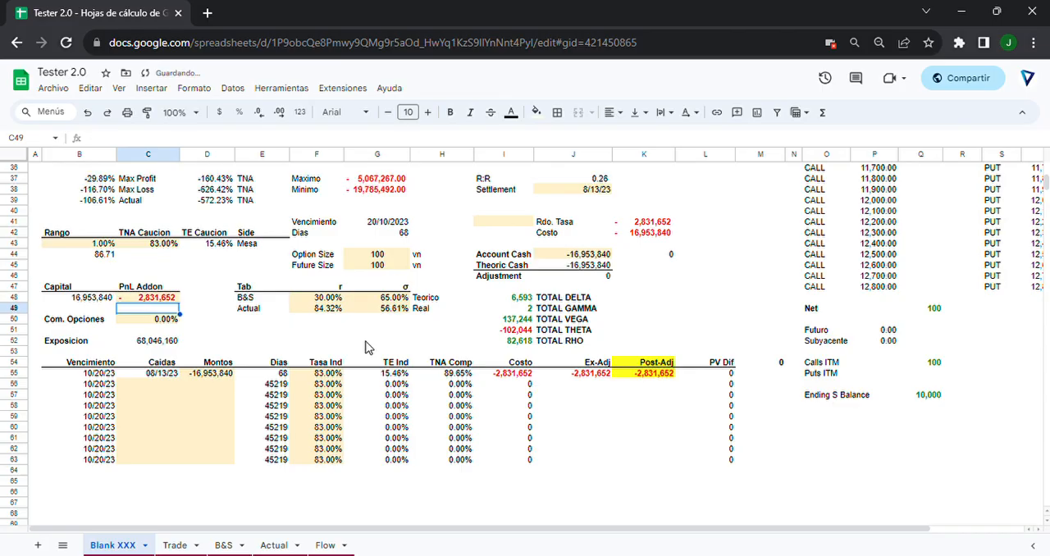
# Examine the payoff table and chart, pointing out the Actual result at 0.00% and the 4.00% row's Finish and Actual results.
pyautogui.scroll(1, 367, 347)
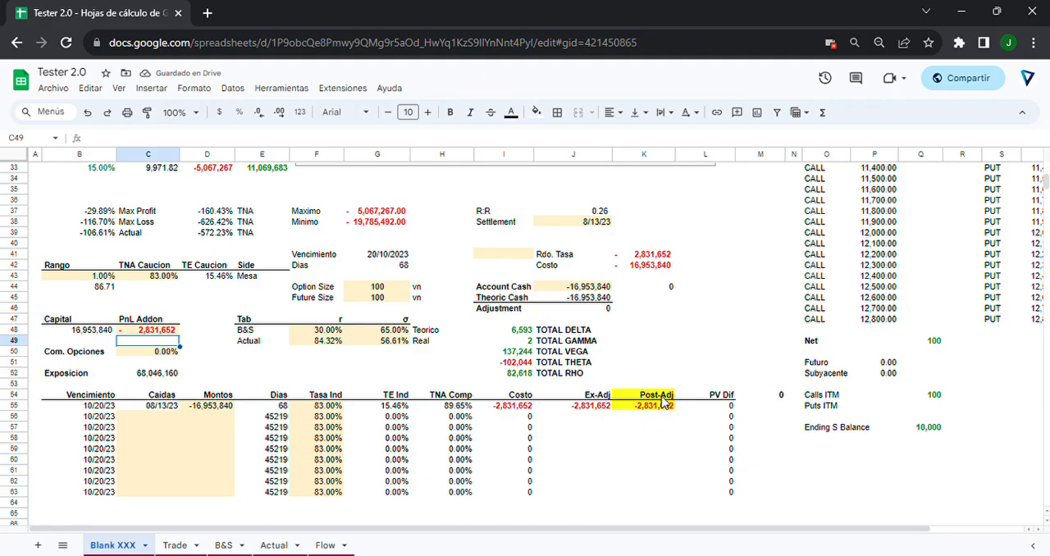
pyautogui.scroll(10, 329, 375)
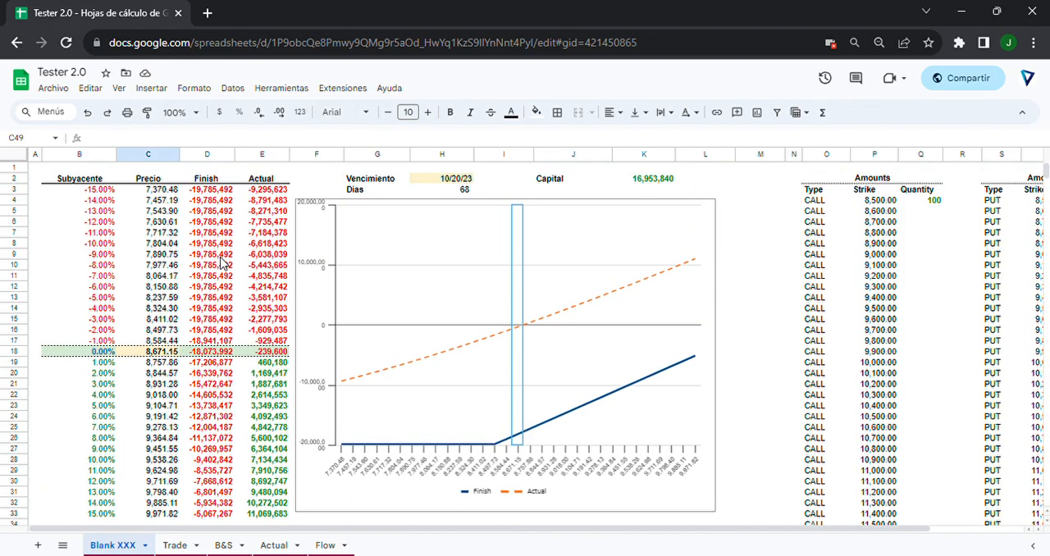
pyautogui.scroll(-2, 223, 307)
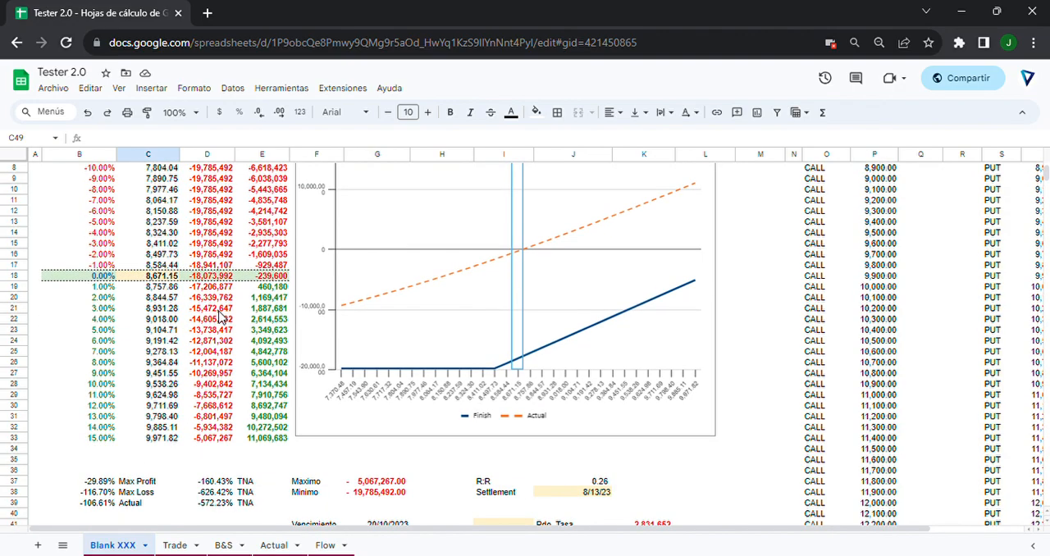
pyautogui.scroll(2, 160, 299)
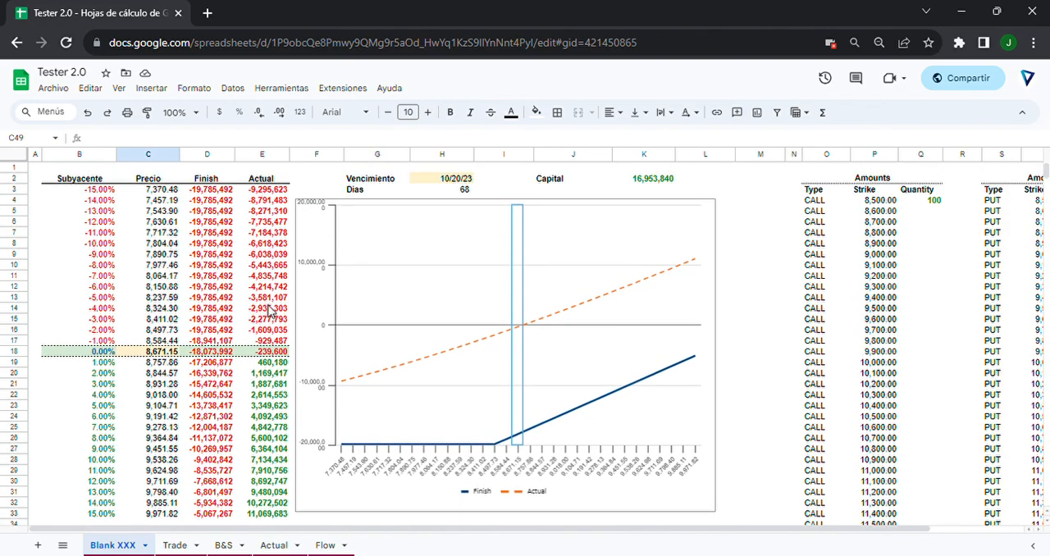
pyautogui.click(272, 355)
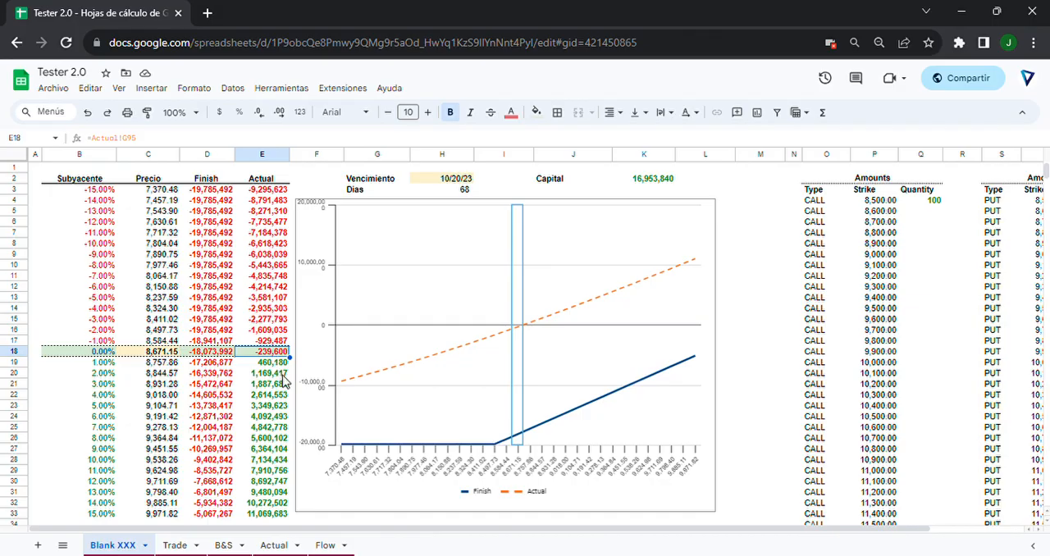
pyautogui.scroll(-2, 285, 382)
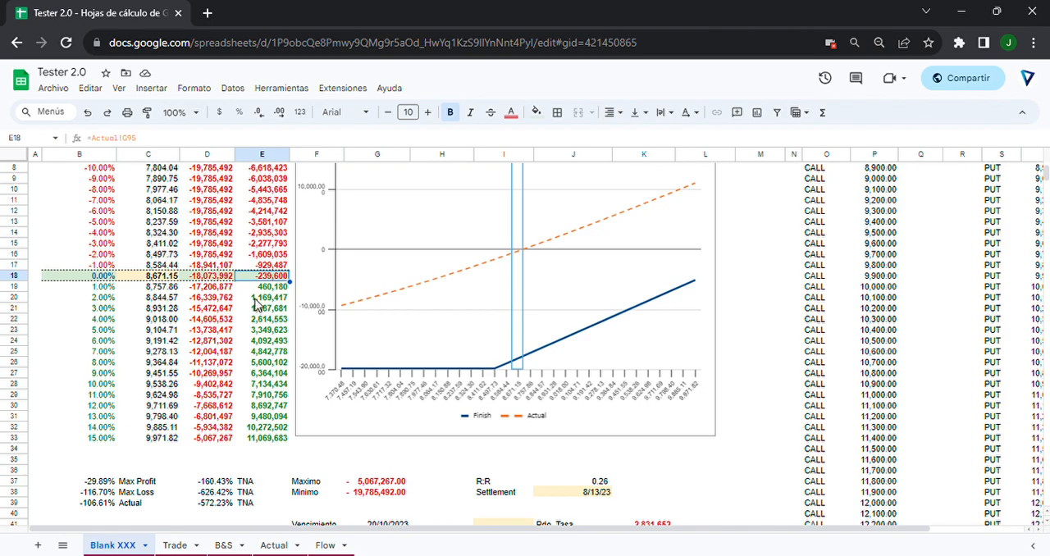
pyautogui.moveTo(119, 322); pyautogui.dragTo(275, 321)
pyautogui.click(271, 321)
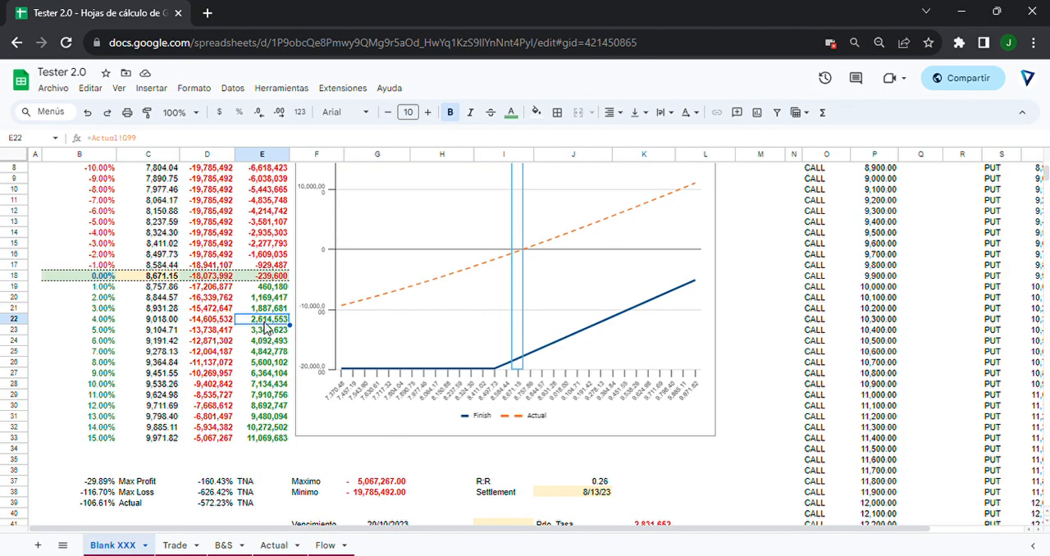
pyautogui.click(220, 322)
# Compare the Post-Adj financing cost in K55 with the Finish payoffs in D3:D27.
pyautogui.scroll(-5, 229, 336)
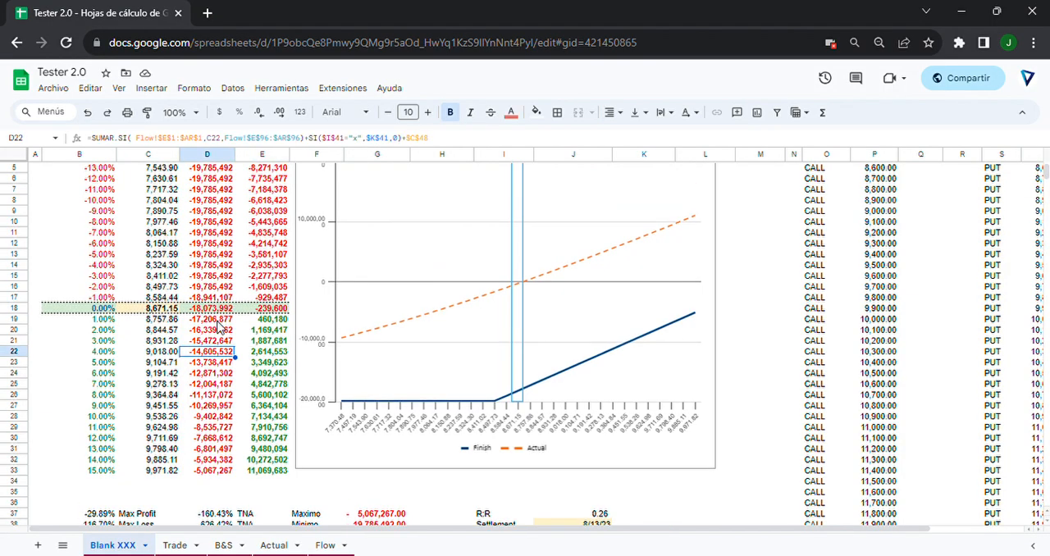
pyautogui.scroll(-2, 231, 349)
pyautogui.click(665, 278)
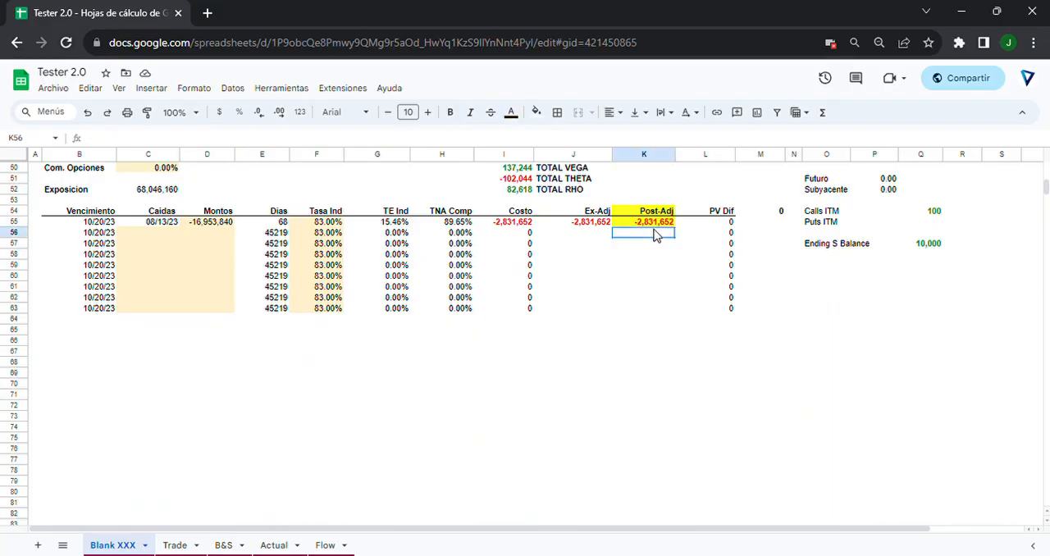
pyautogui.scroll(2, 648, 234)
pyautogui.scroll(7, 624, 247)
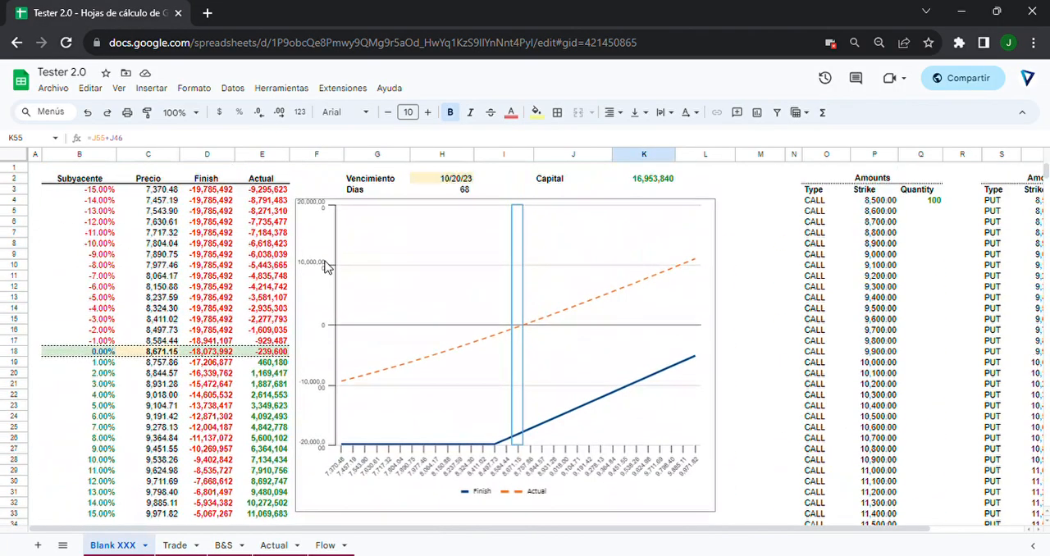
pyautogui.moveTo(225, 194); pyautogui.dragTo(236, 449)
pyautogui.scroll(-3, 237, 449)
pyautogui.scroll(-5, 238, 450)
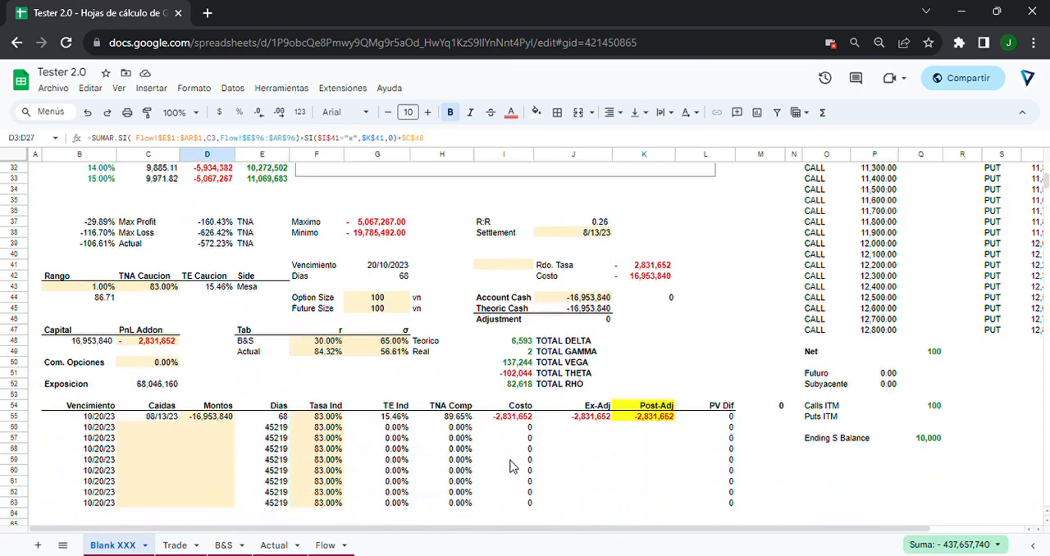
# Review the Account Cash cell, the first empty Caidas row at C56 and the payoff table and chart together.
pyautogui.click(569, 302)
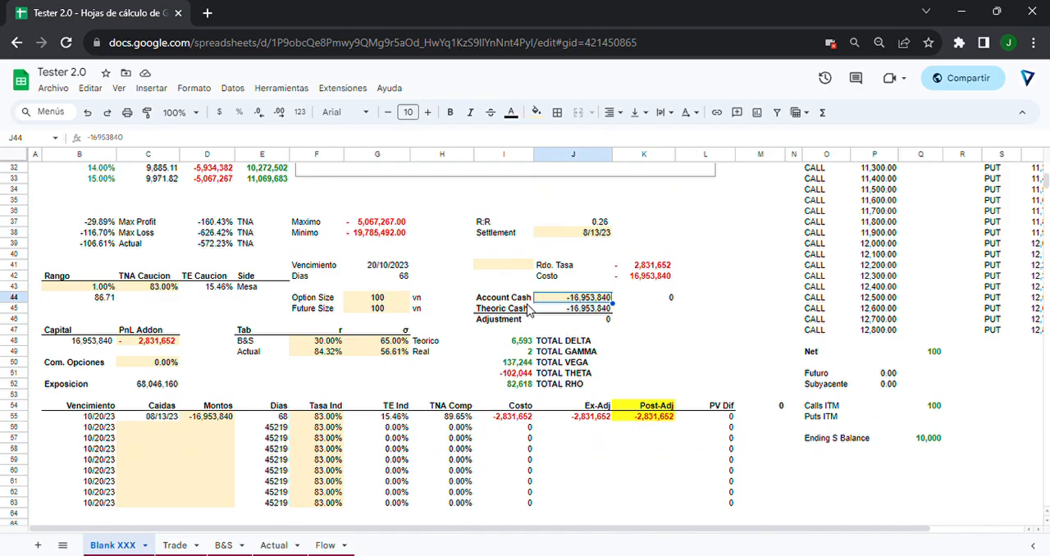
pyautogui.scroll(5, 532, 355)
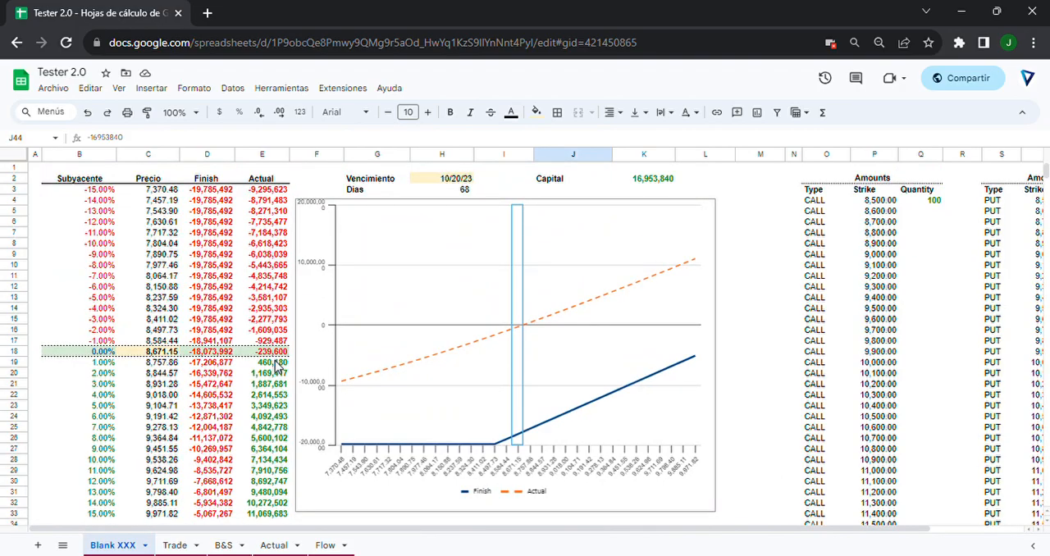
pyautogui.scroll(-5, 277, 367)
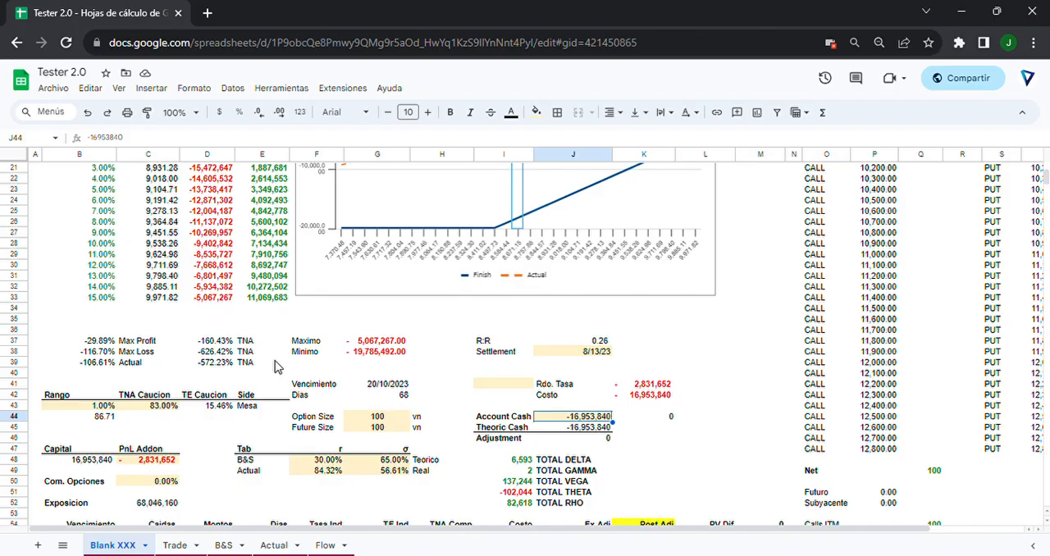
pyautogui.scroll(-3, 279, 367)
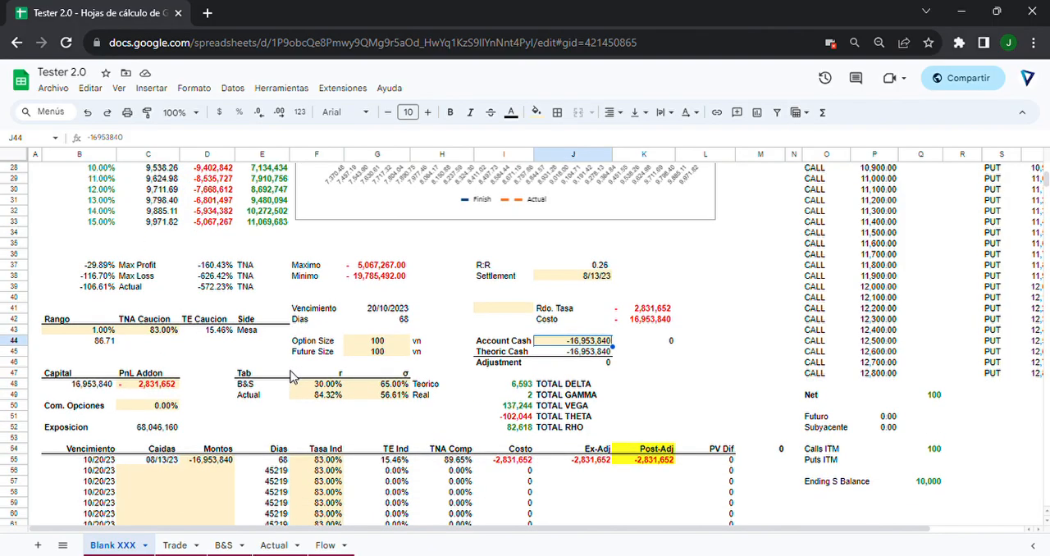
pyautogui.click(169, 472)
pyautogui.scroll(-4, 187, 472)
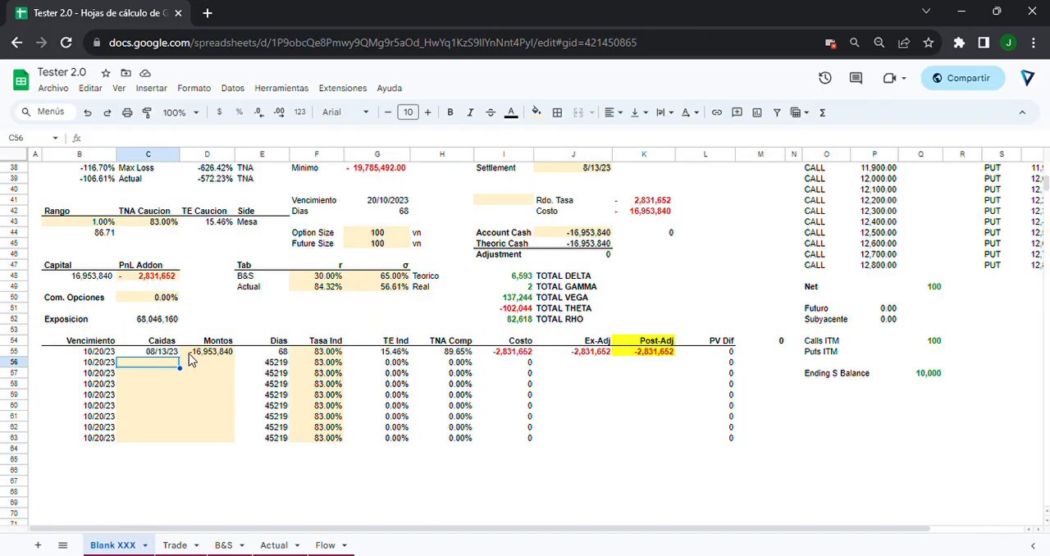
pyautogui.scroll(12, 194, 361)
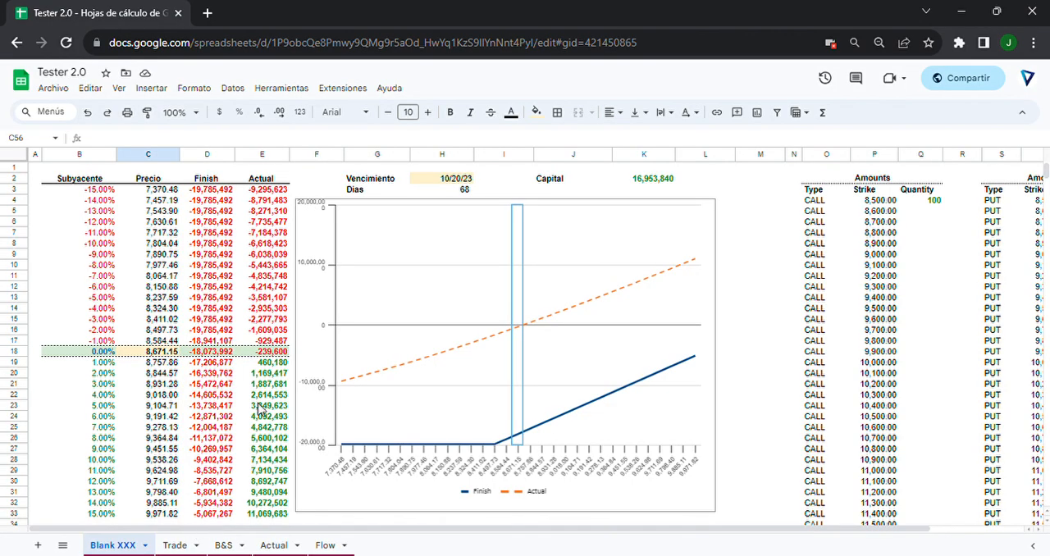
pyautogui.scroll(-5, 259, 409)
pyautogui.scroll(-3, 259, 408)
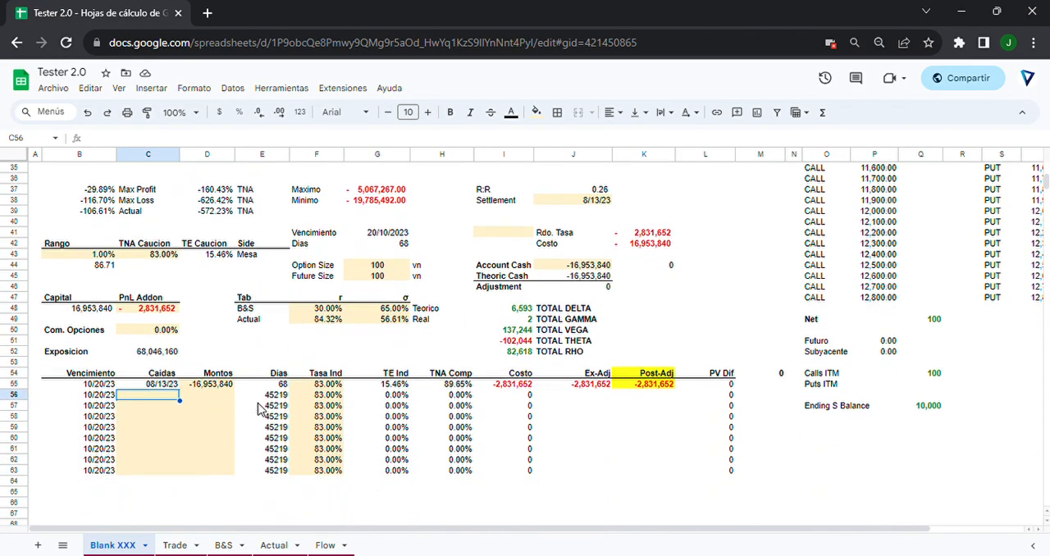
pyautogui.scroll(10, 632, 374)
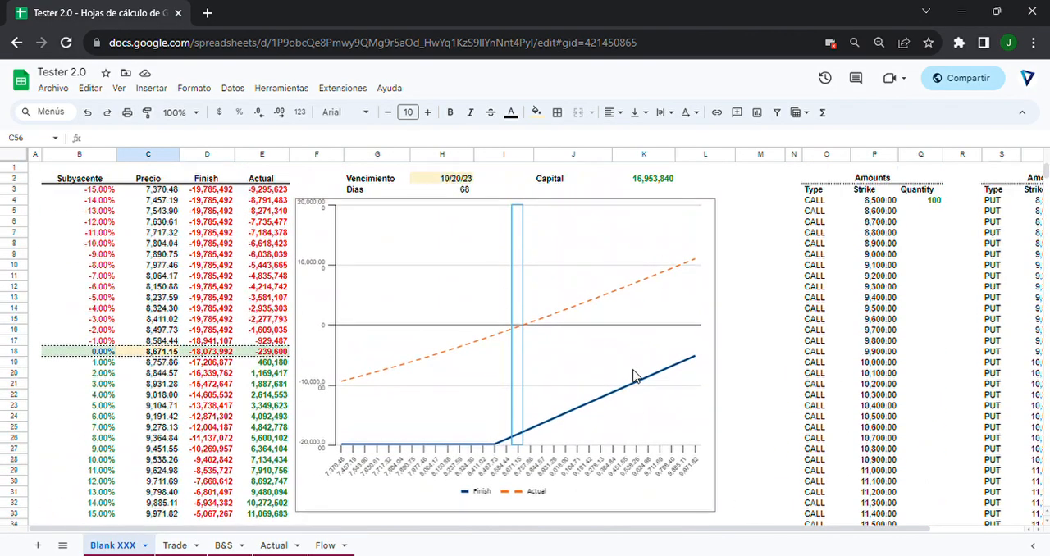